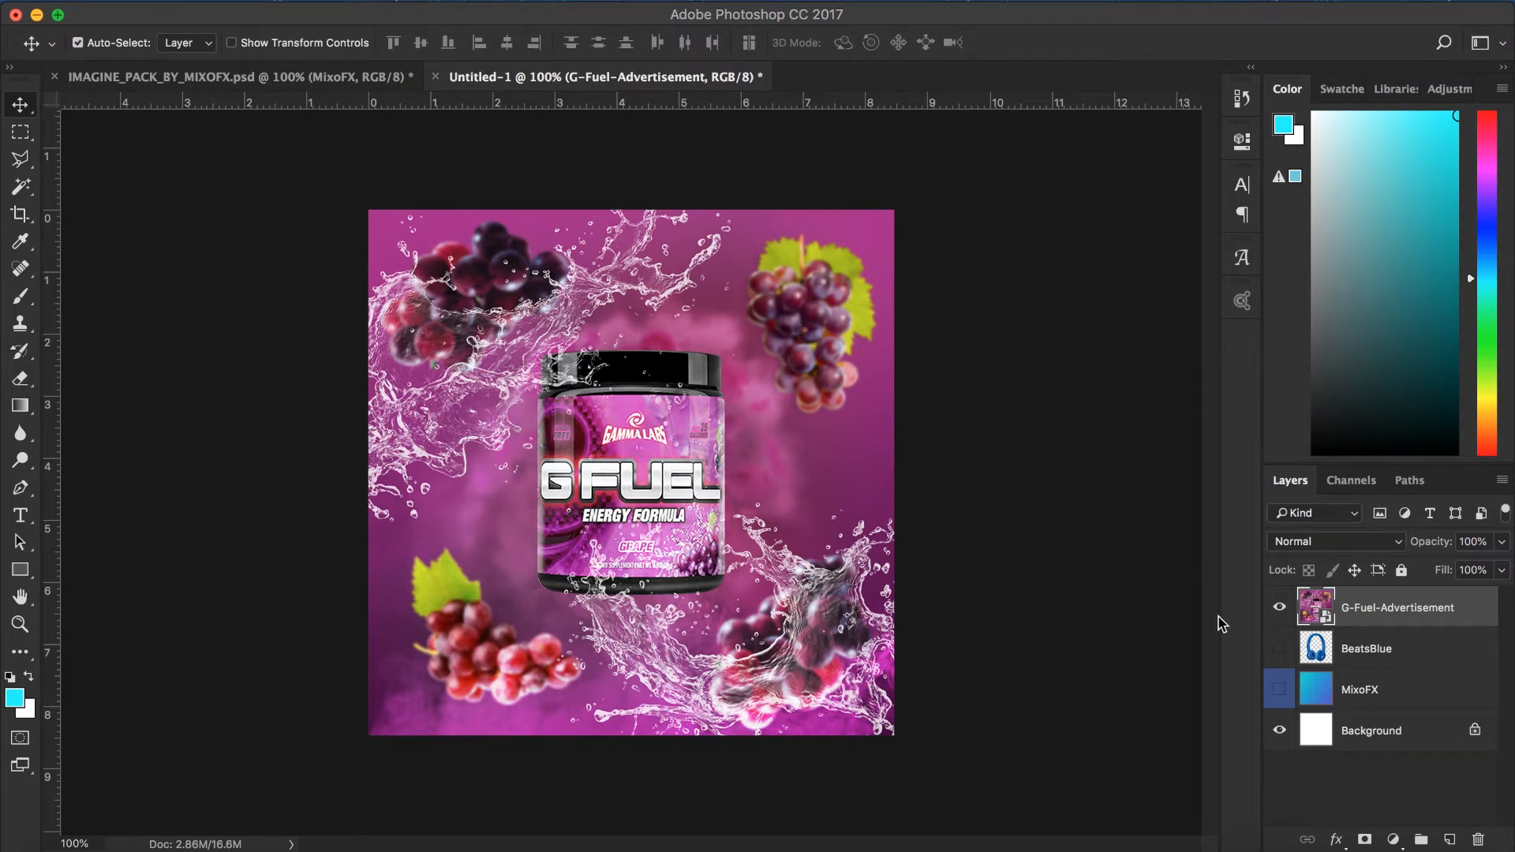
Step: Delete the G-Fuel-Advertisement layer and make the MixoFX gradient layer visible
click(1281, 608)
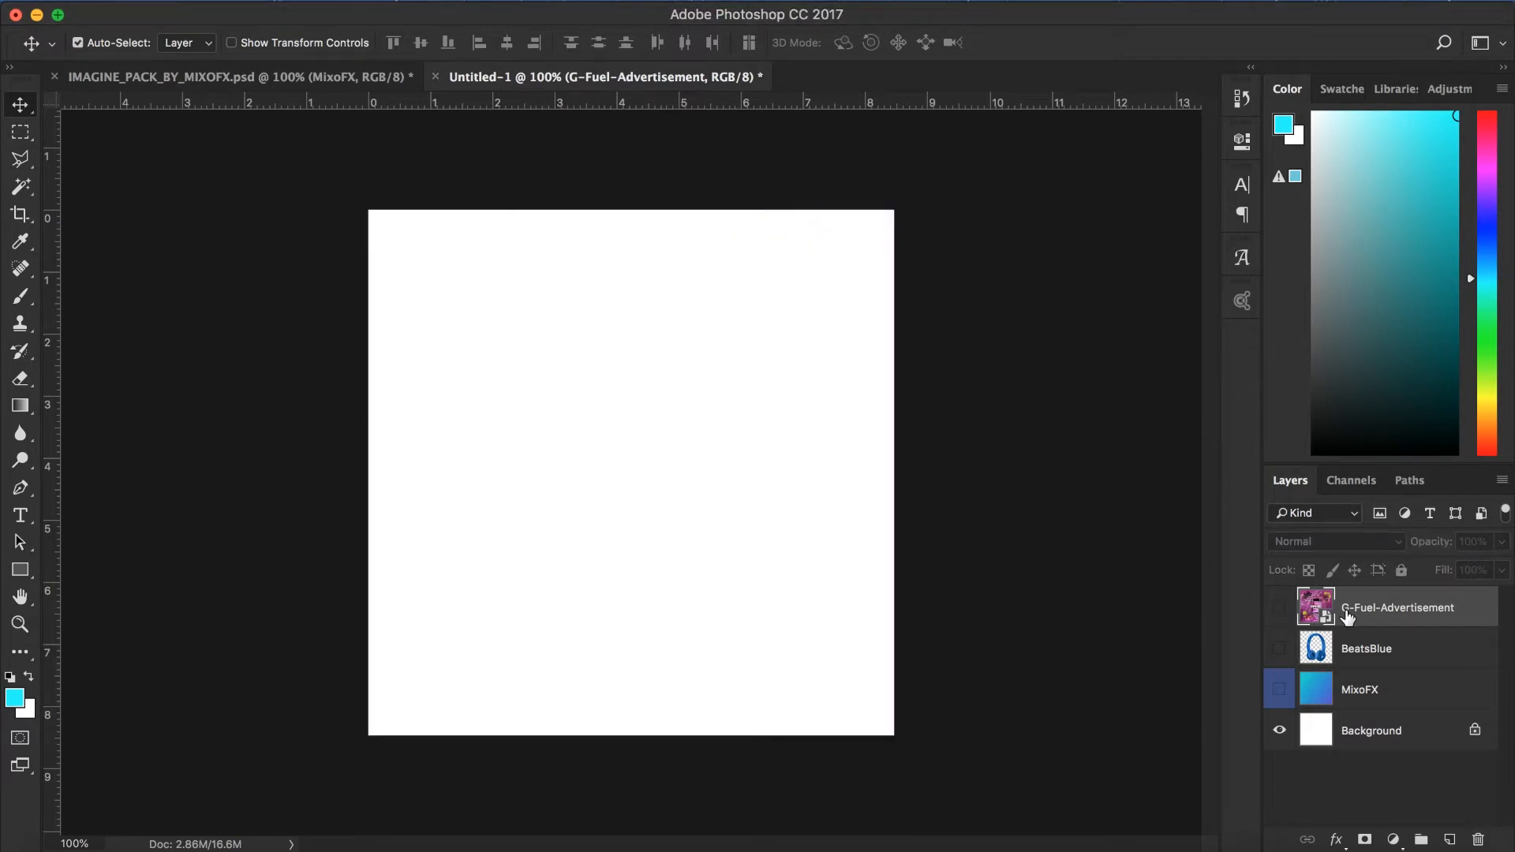
right_click(1390, 614)
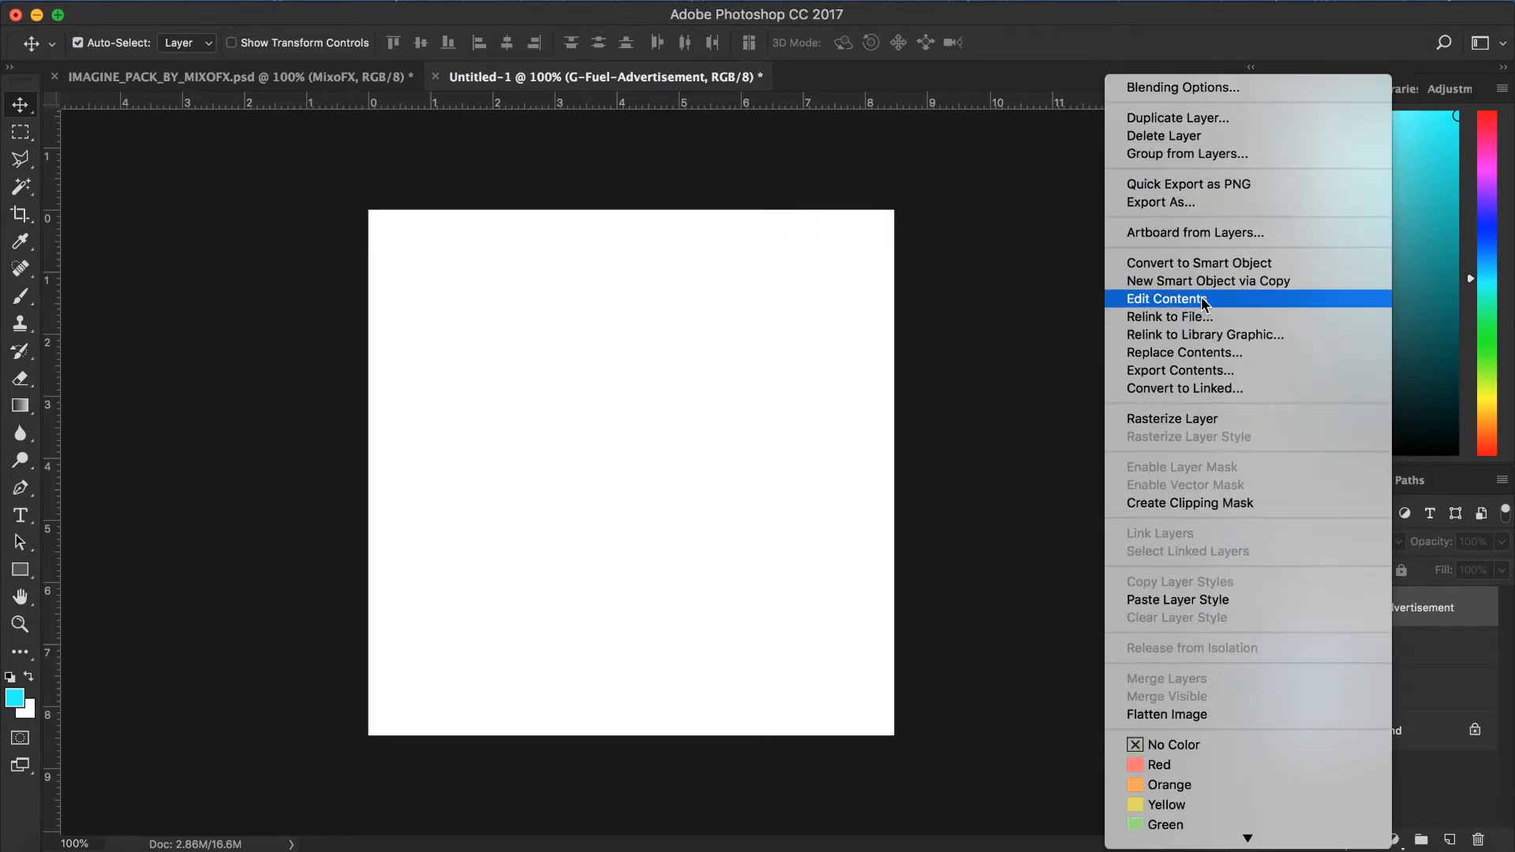
click(1193, 137)
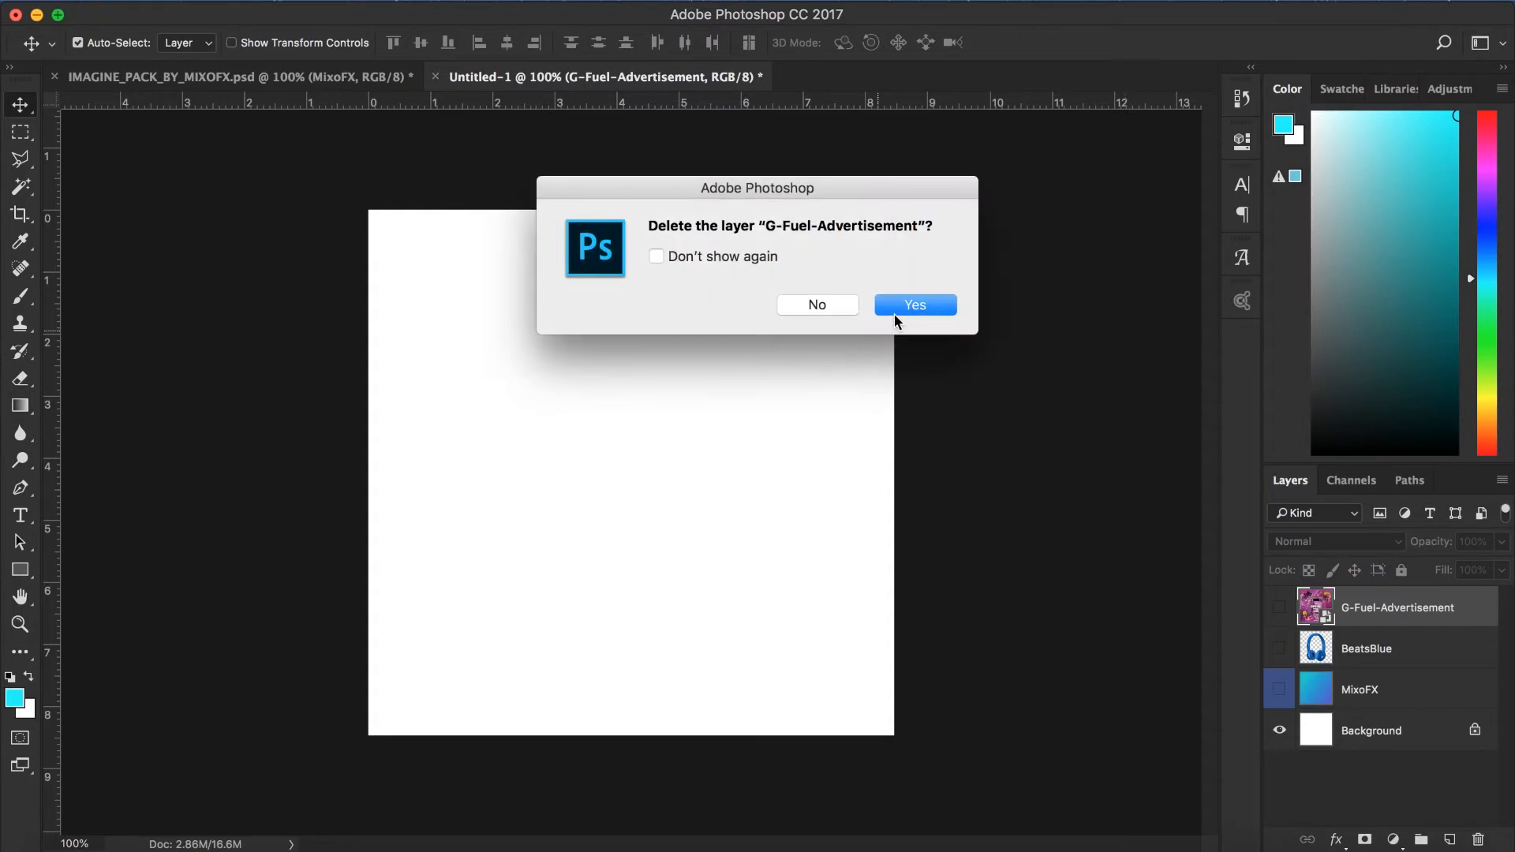
click(898, 311)
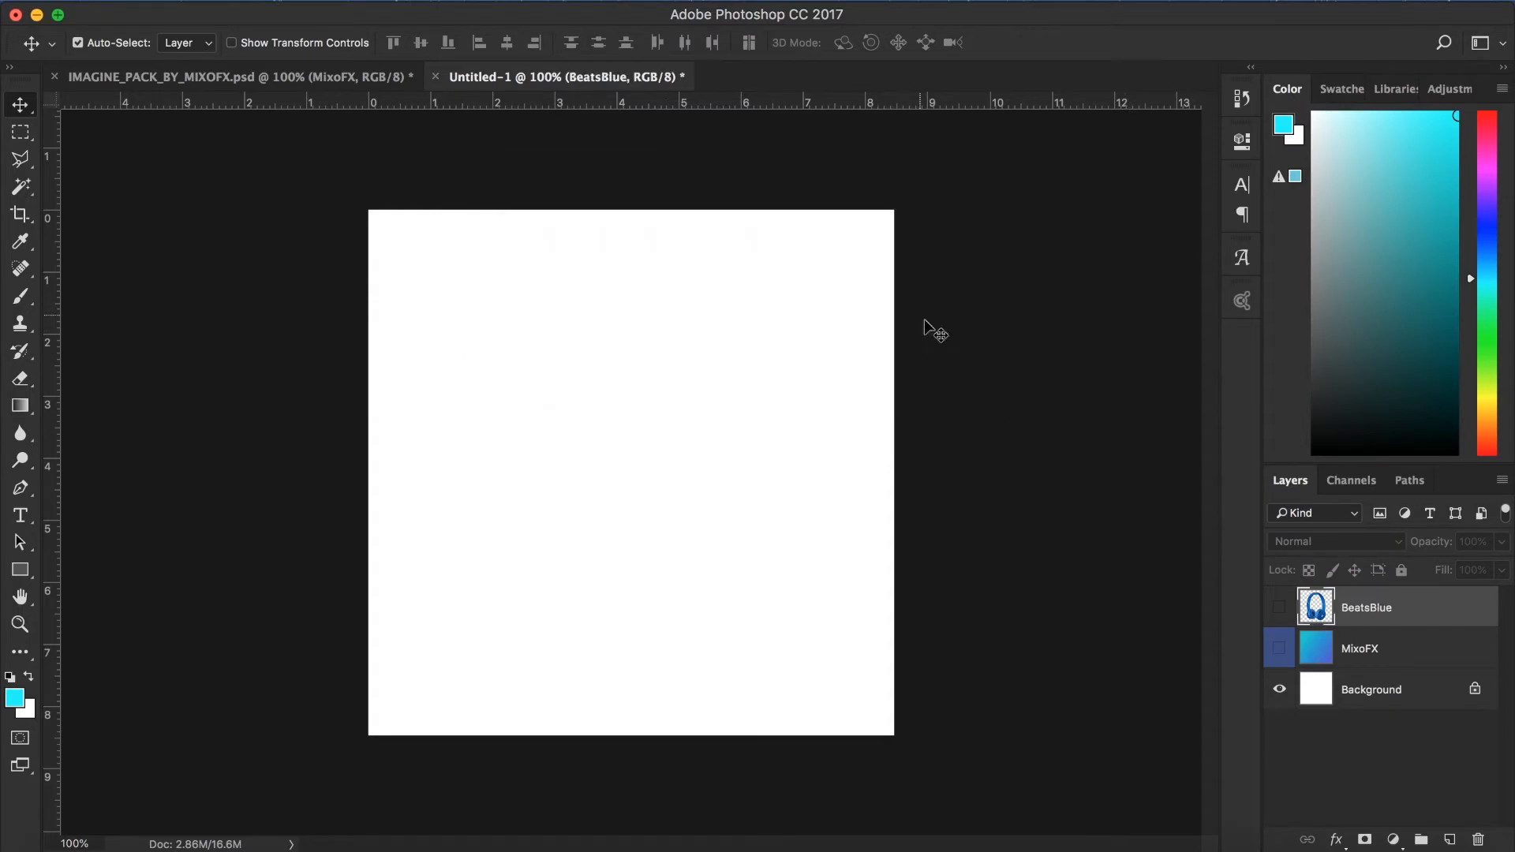
click(1279, 649)
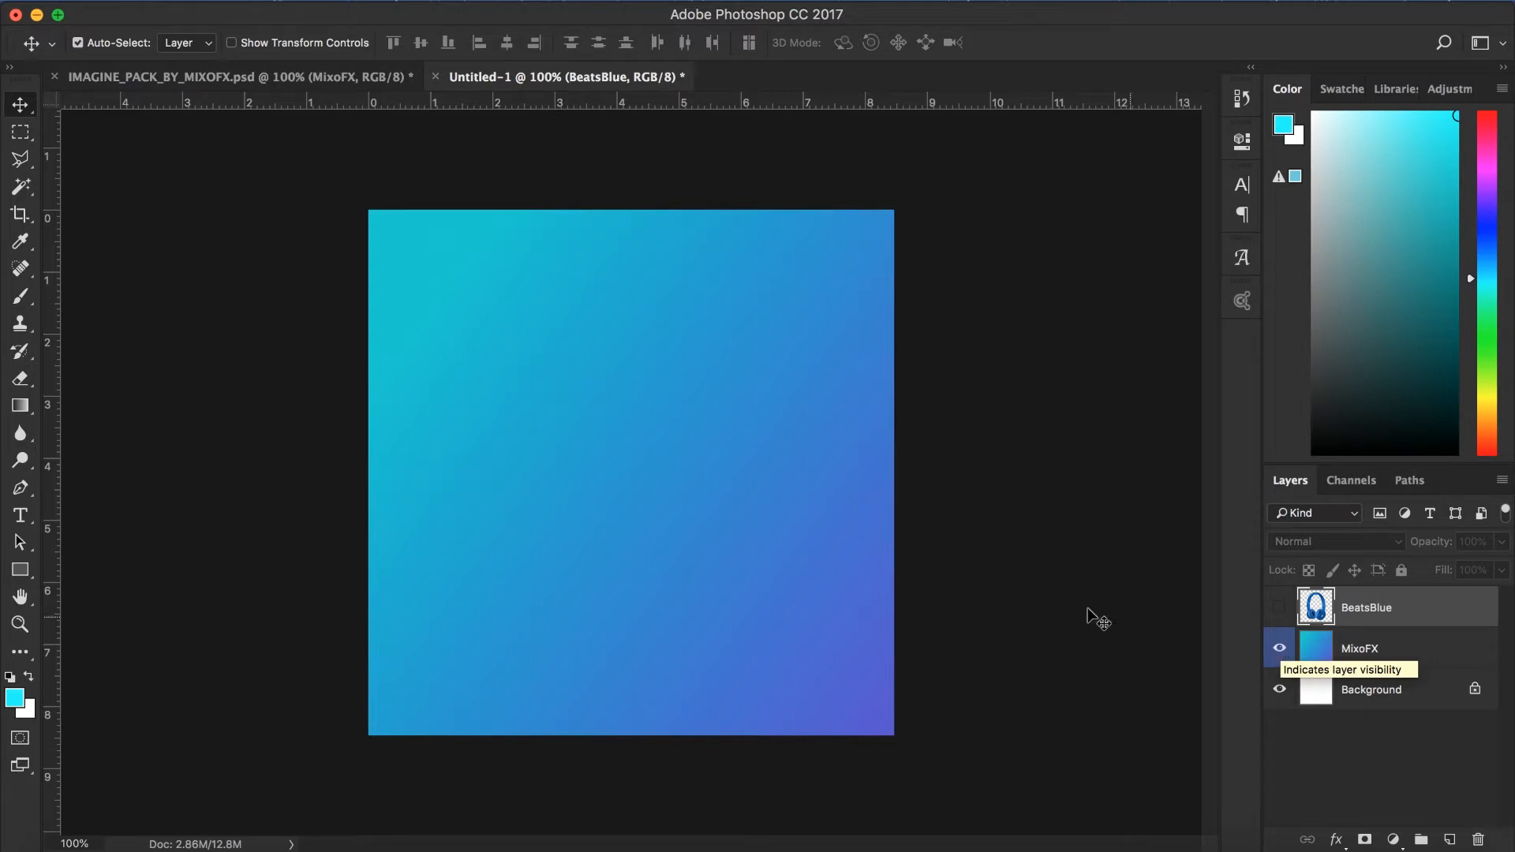
click(19, 570)
drag(343, 180, 930, 760)
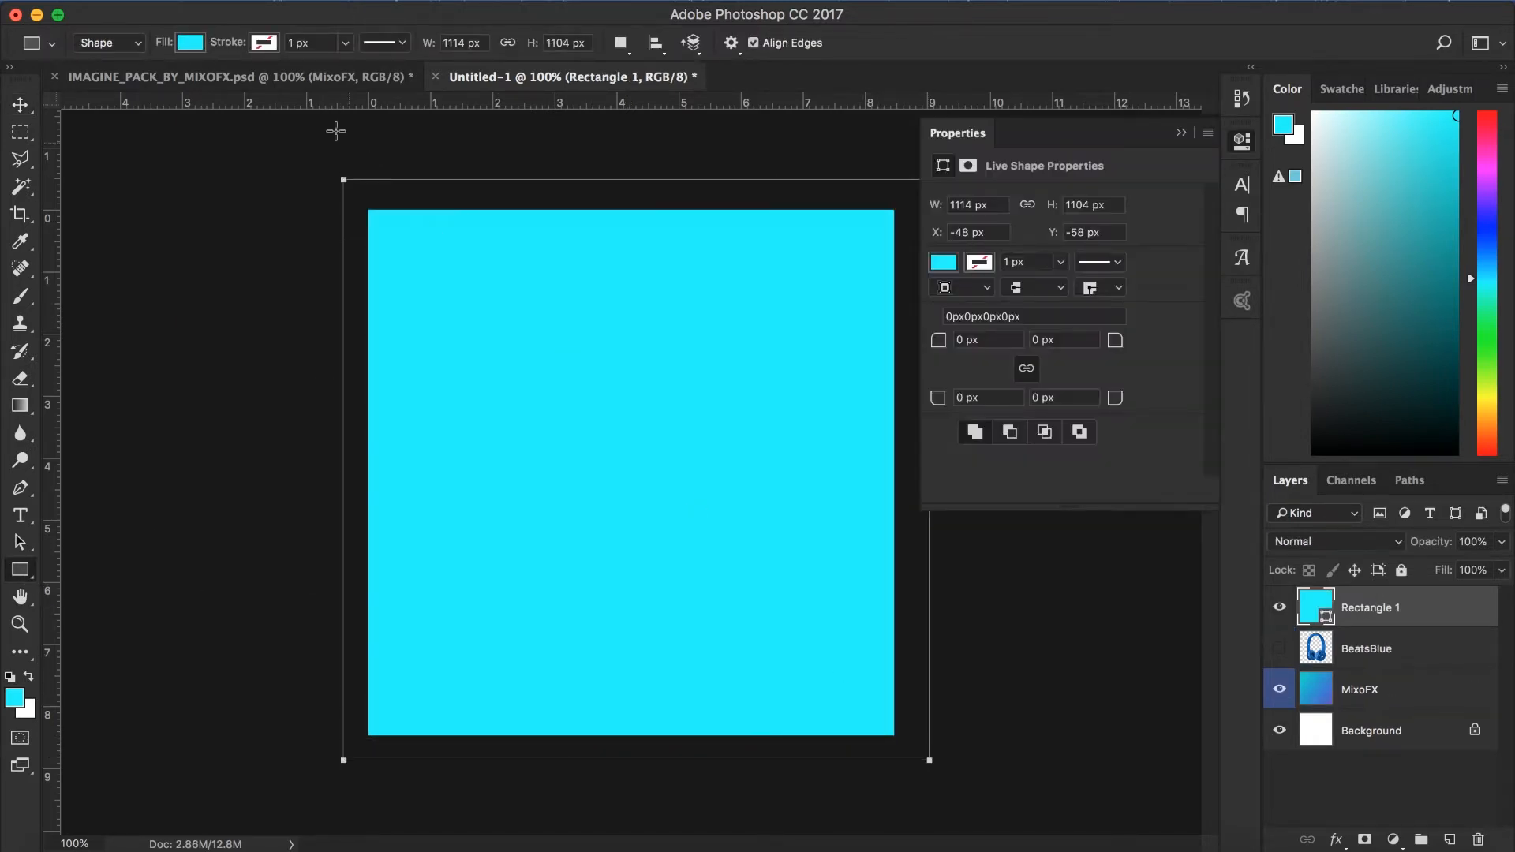
click(189, 40)
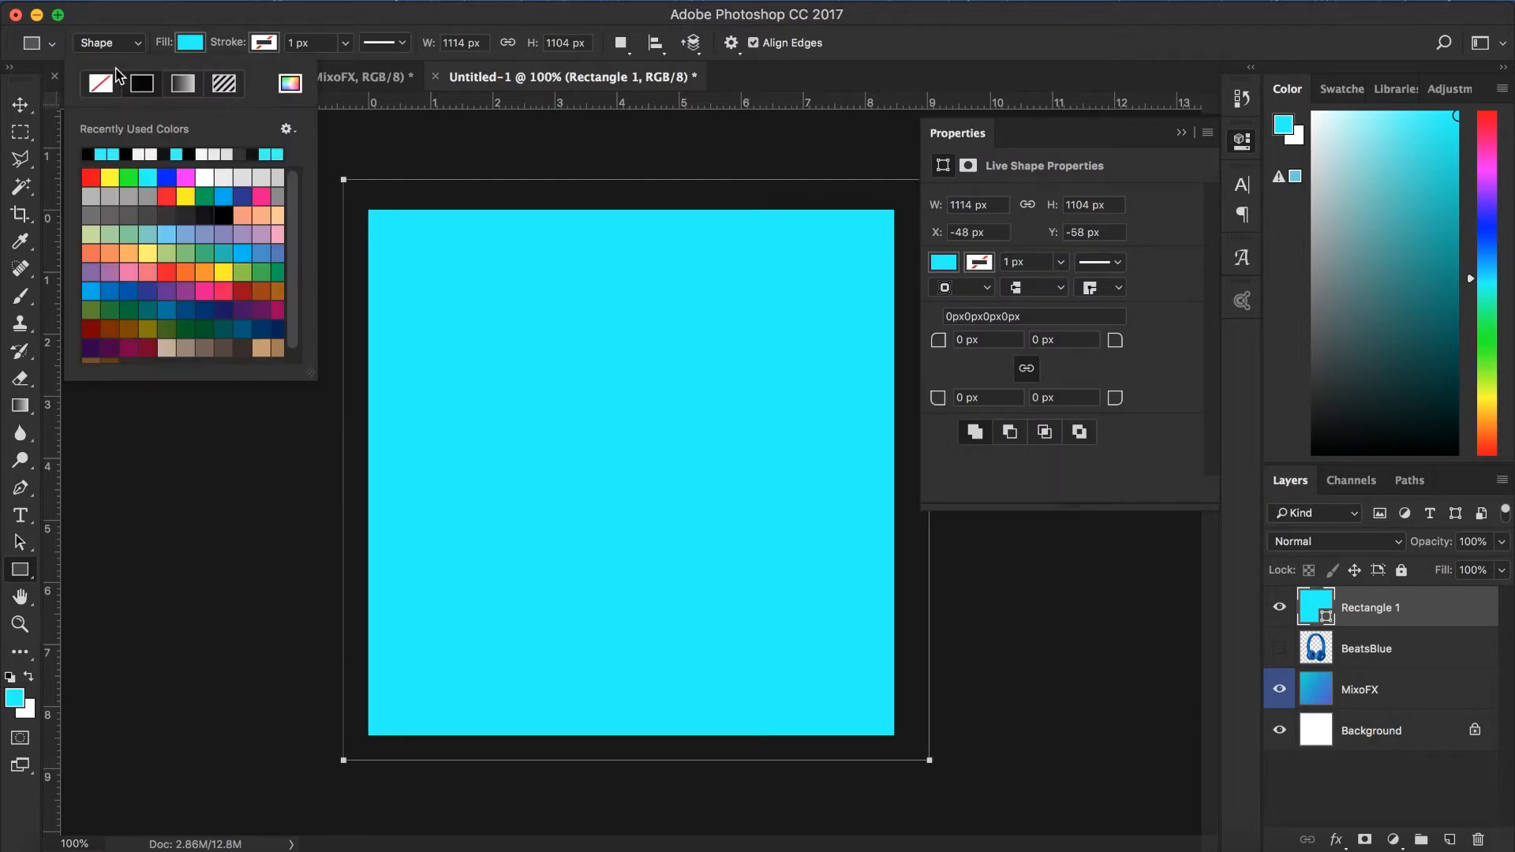
click(203, 45)
click(937, 266)
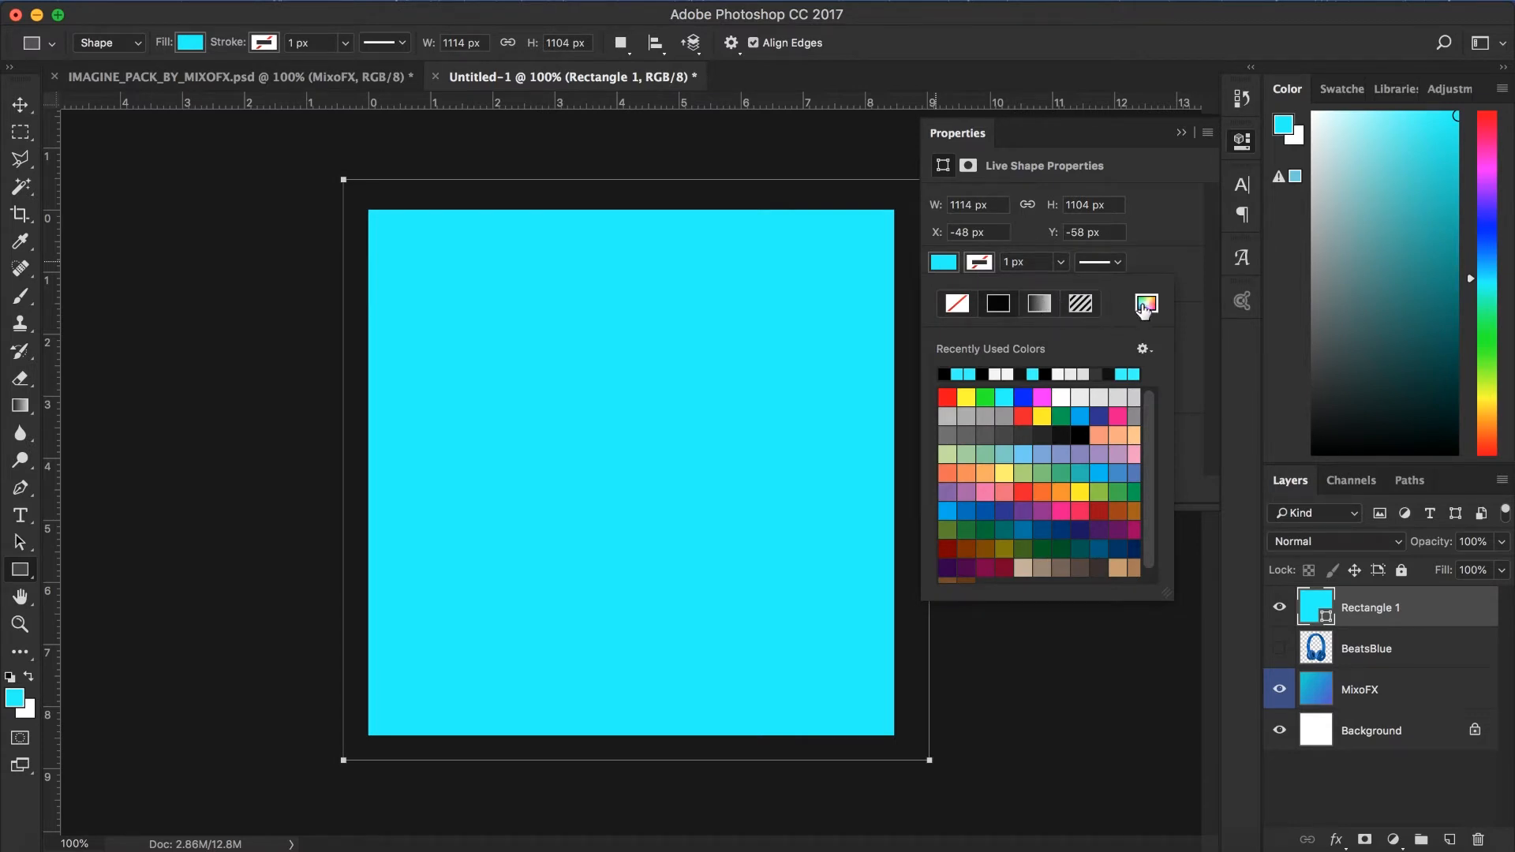
click(1181, 132)
key(Delete)
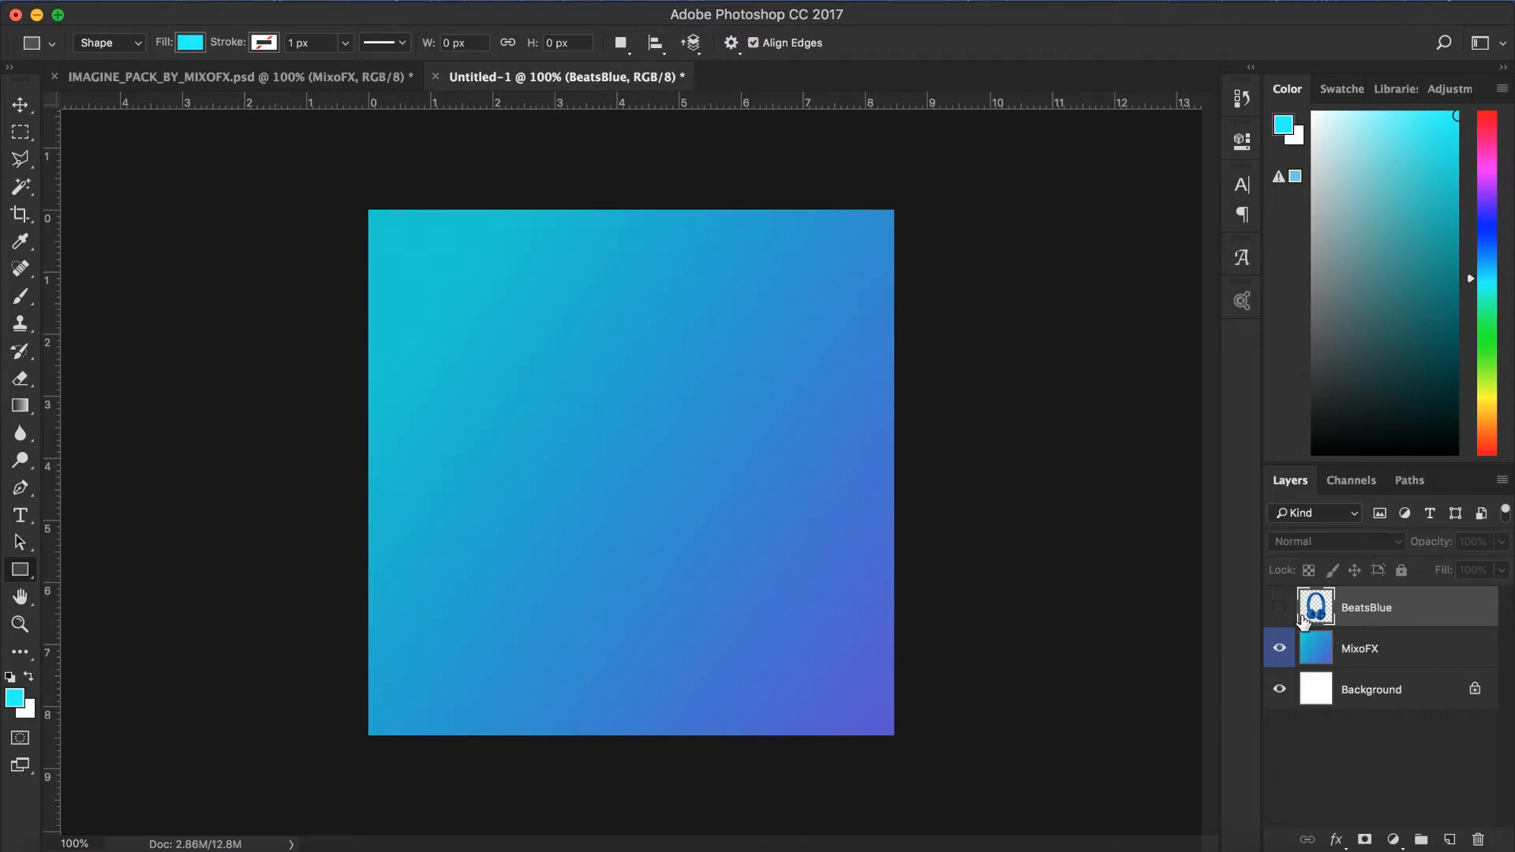
Step: Make the BeatsBlue headphones layer visible above the gradient
click(1280, 608)
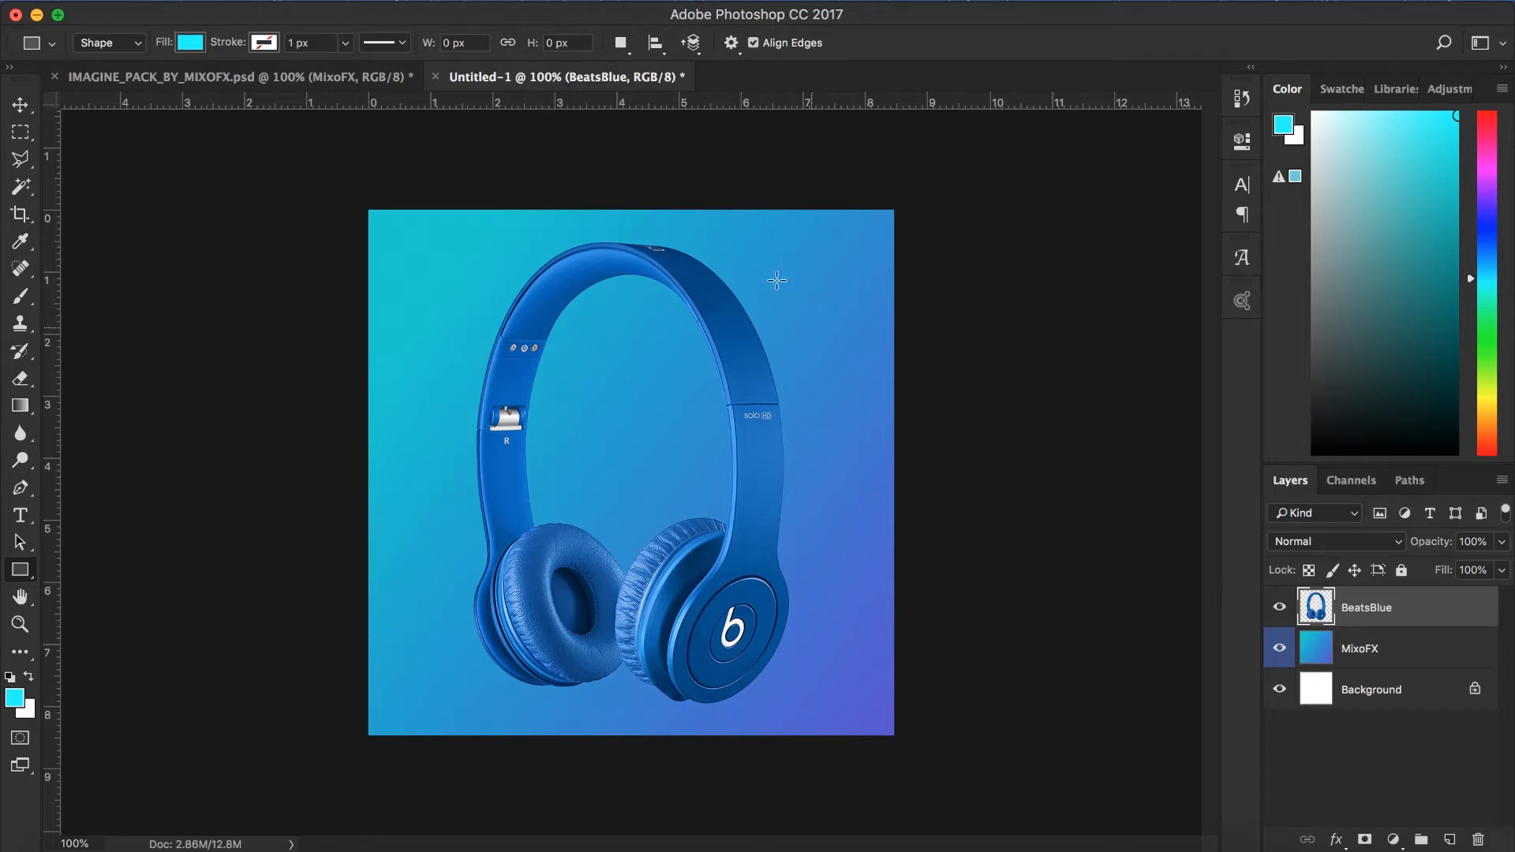
Step: In IMAGINE_PACK_BY_MIXOFX.psd, hide and collapse the Gradients group, and expand and show the Water group
click(336, 79)
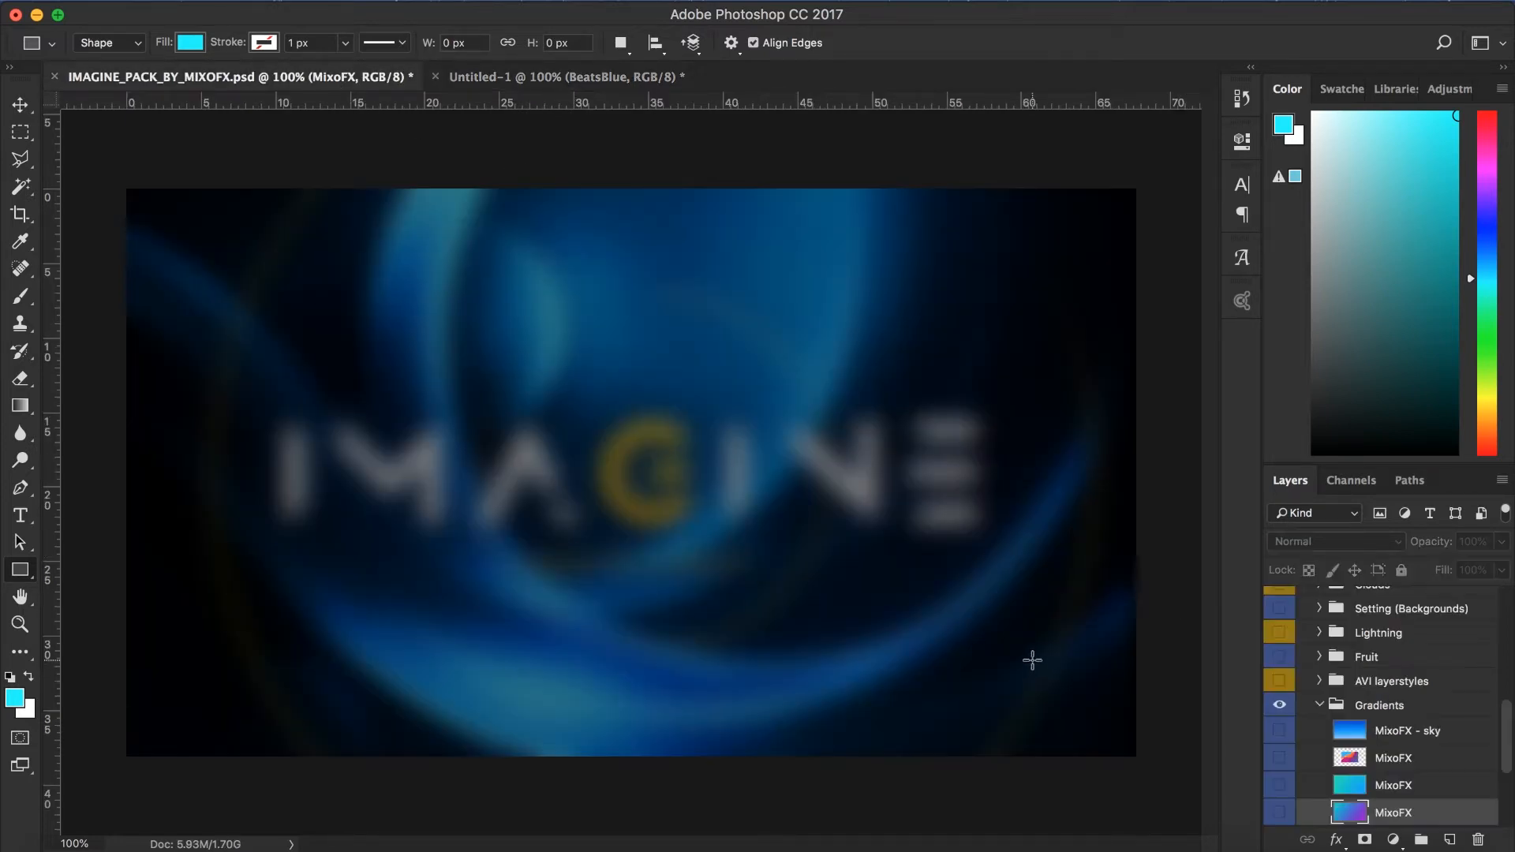
click(1309, 707)
click(1318, 705)
click(1280, 737)
scroll(1420, 730, up, 1)
scroll(1383, 718, up, 1)
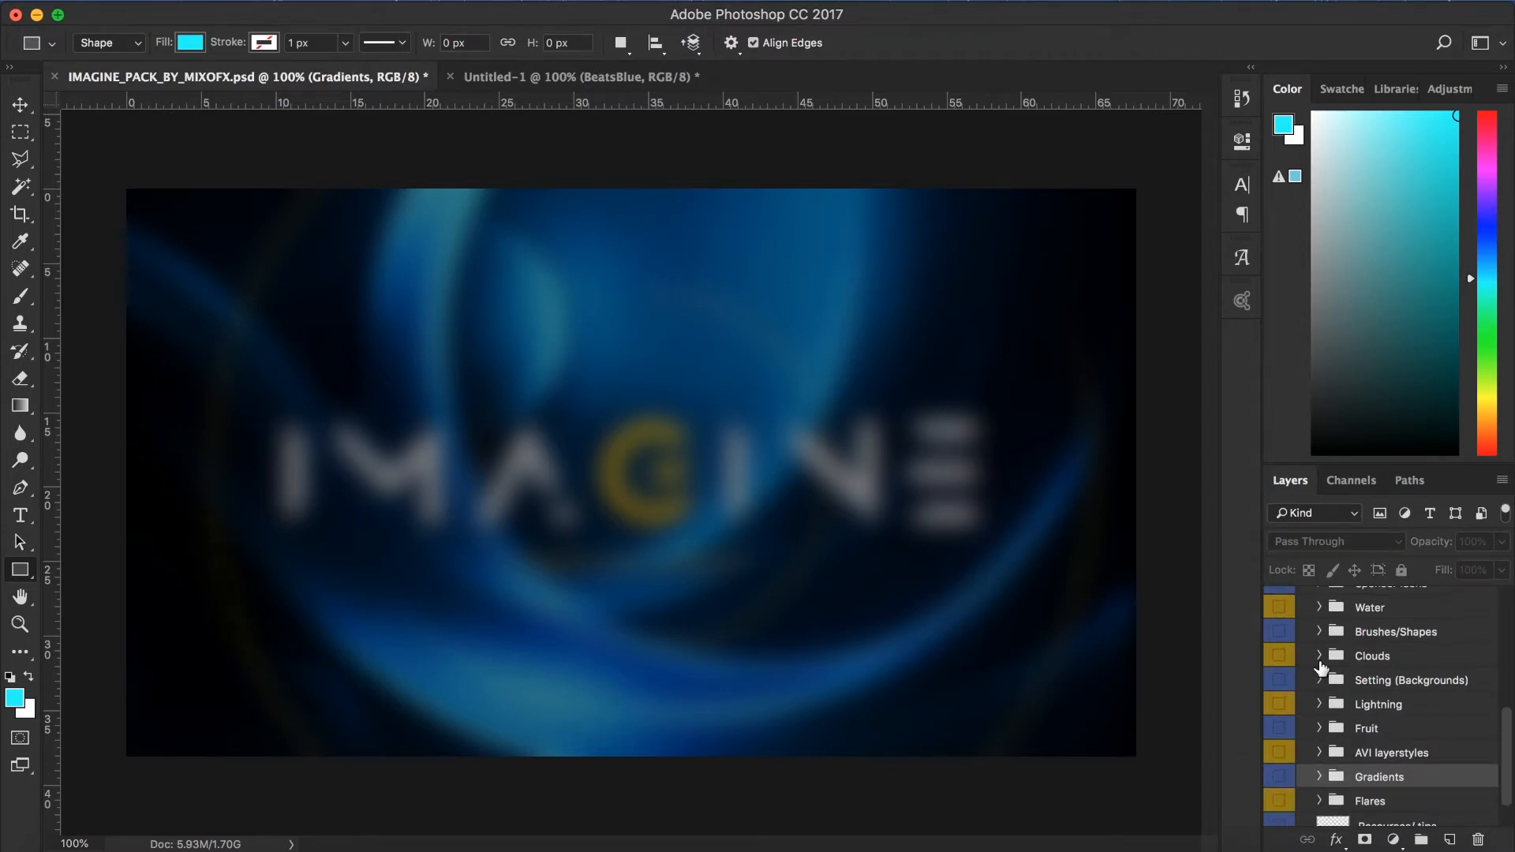
click(1319, 608)
click(1278, 607)
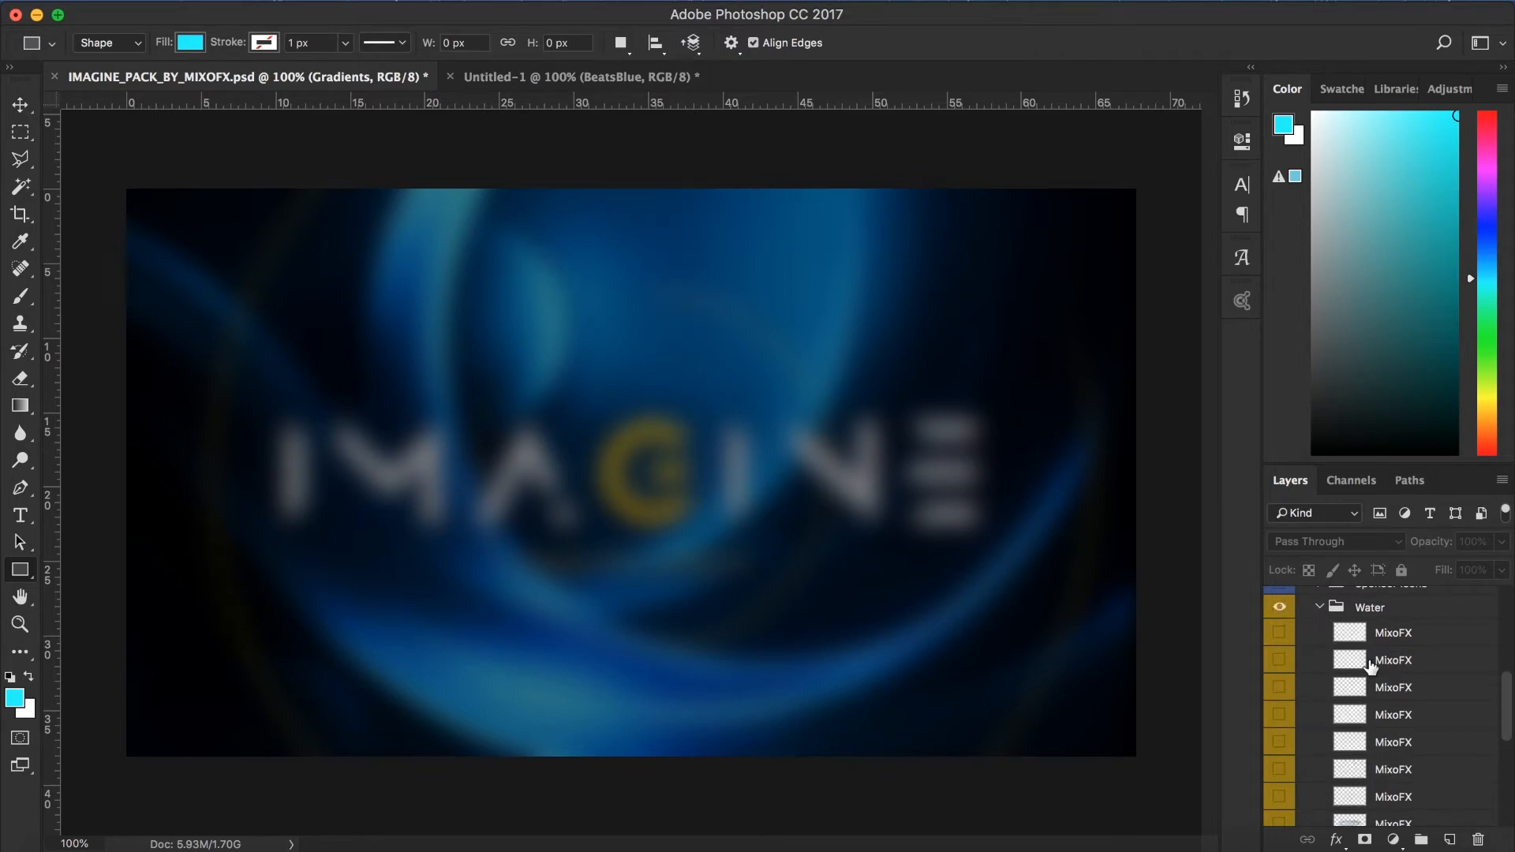
Step: Preview the splash layers in the Water group one at a time to compare their shapes
click(1280, 633)
click(1280, 634)
click(1279, 634)
click(1279, 634)
click(1279, 660)
click(1279, 660)
click(1279, 685)
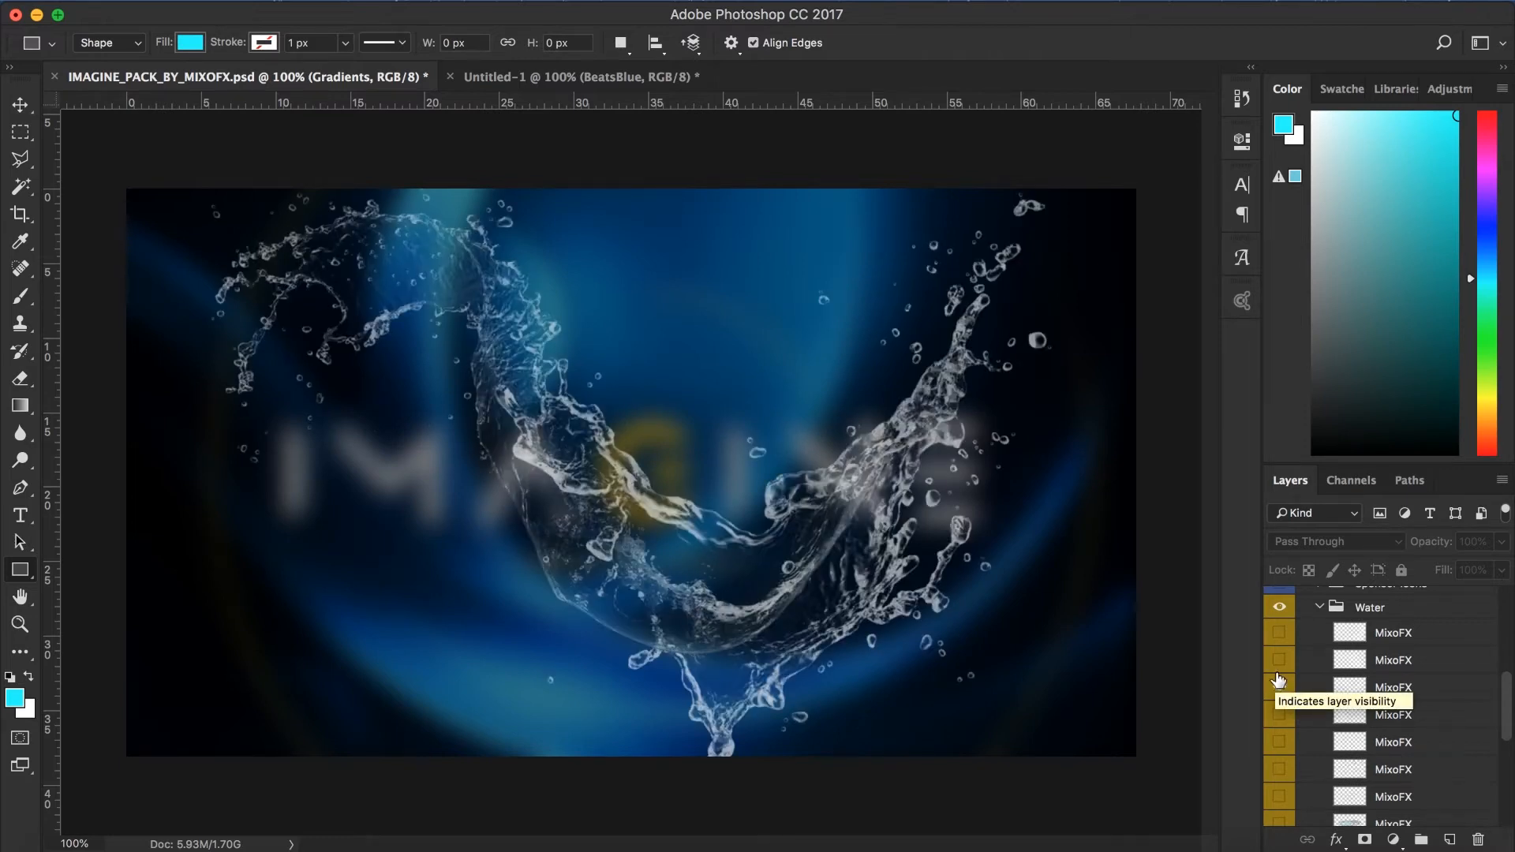
click(1279, 687)
click(1280, 715)
click(1283, 715)
click(1282, 715)
click(1280, 721)
click(1279, 742)
click(1279, 741)
click(1279, 742)
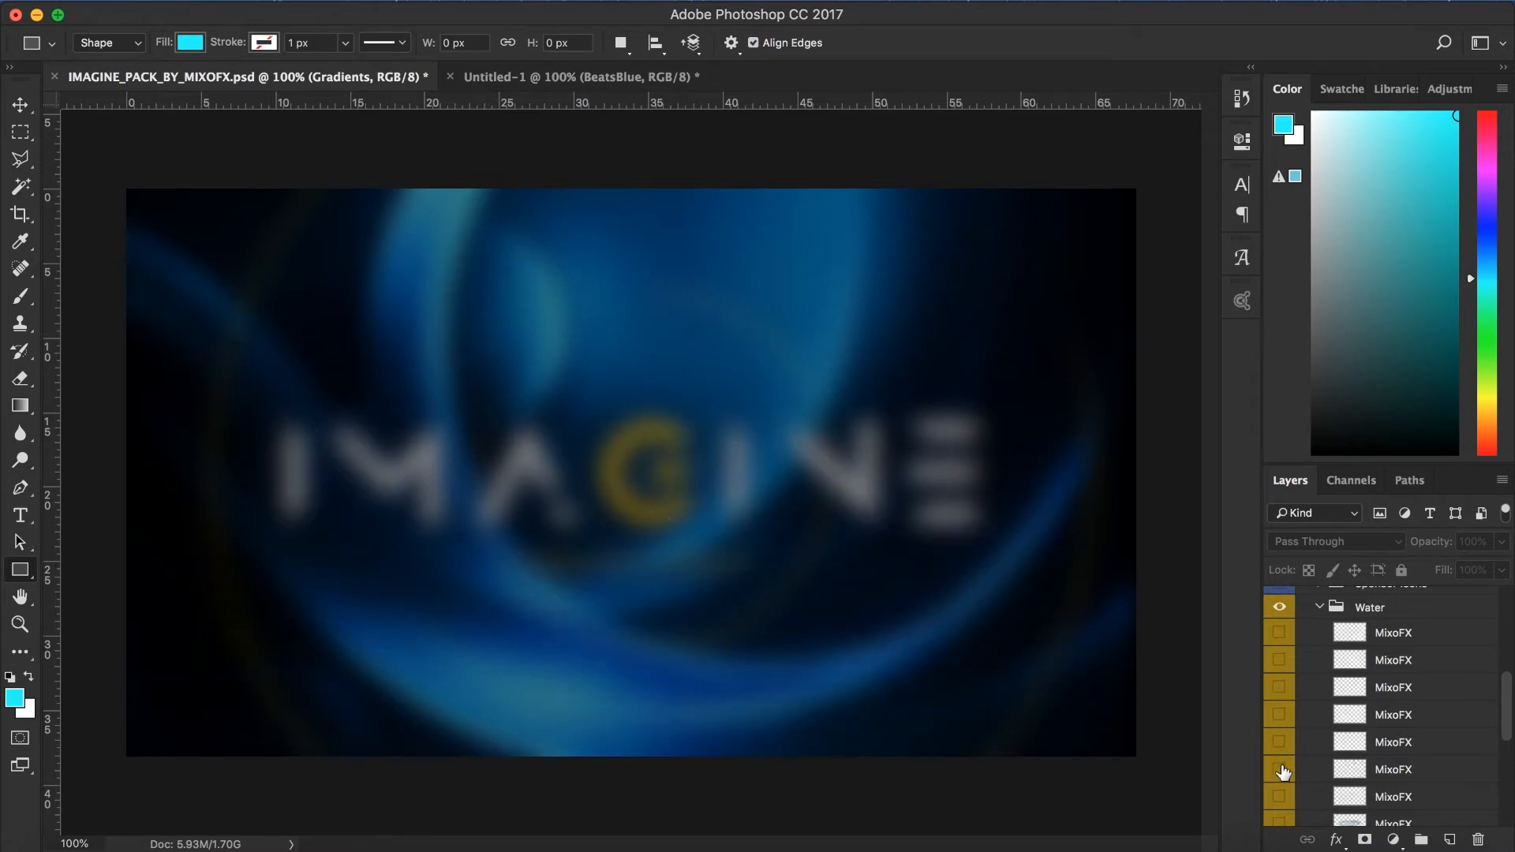
click(1280, 769)
click(1279, 769)
click(1279, 797)
click(1279, 797)
click(1279, 660)
click(1279, 660)
click(1279, 660)
click(1279, 660)
Step: Show the third MixoFX layer in the Water group and duplicate it into the Untitled-1 document
click(1279, 688)
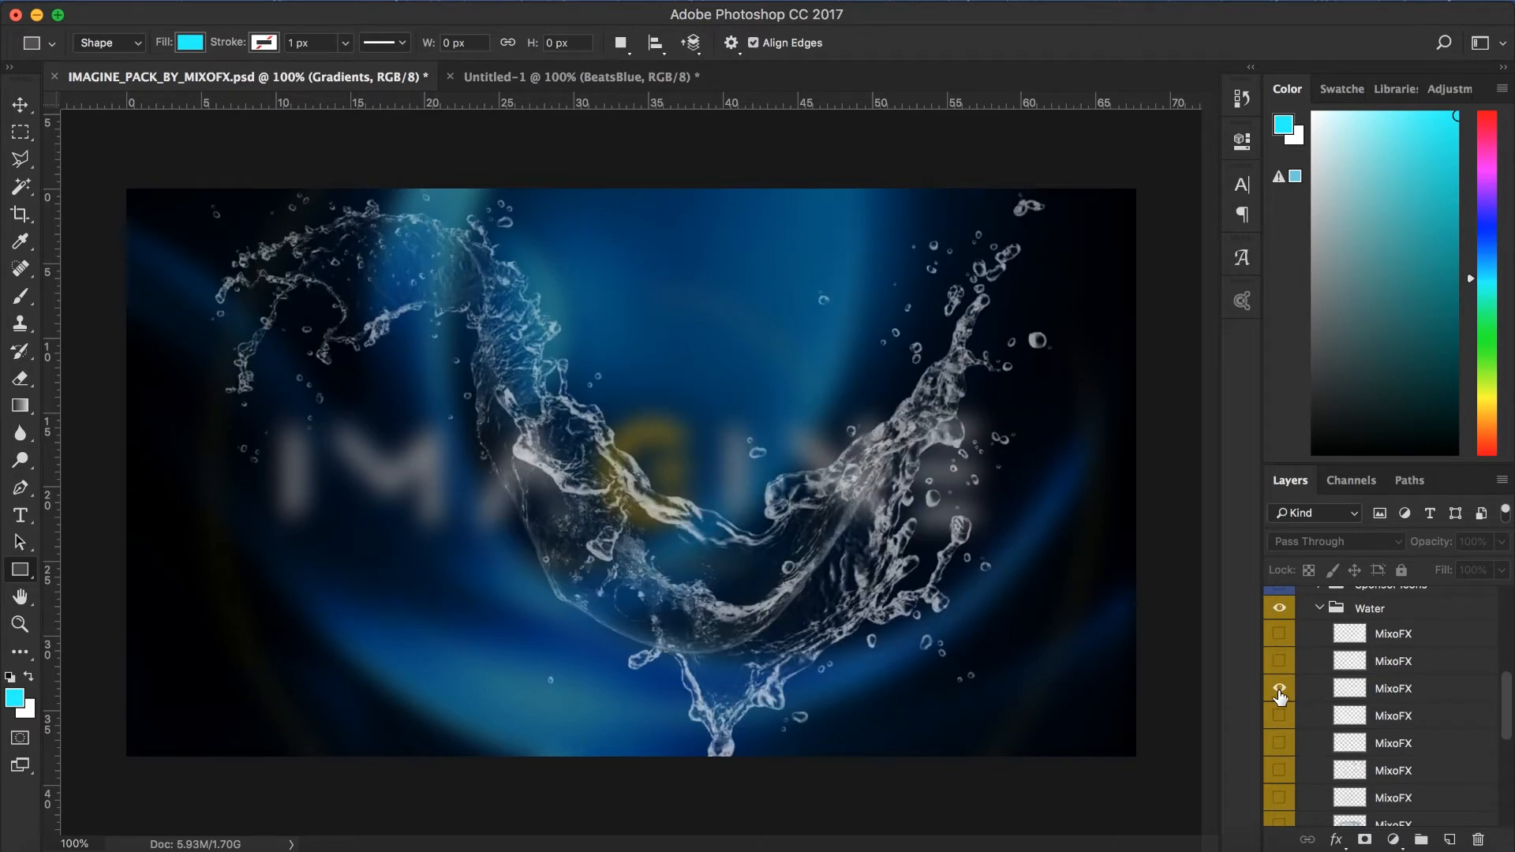
click(1382, 689)
right_click(1381, 689)
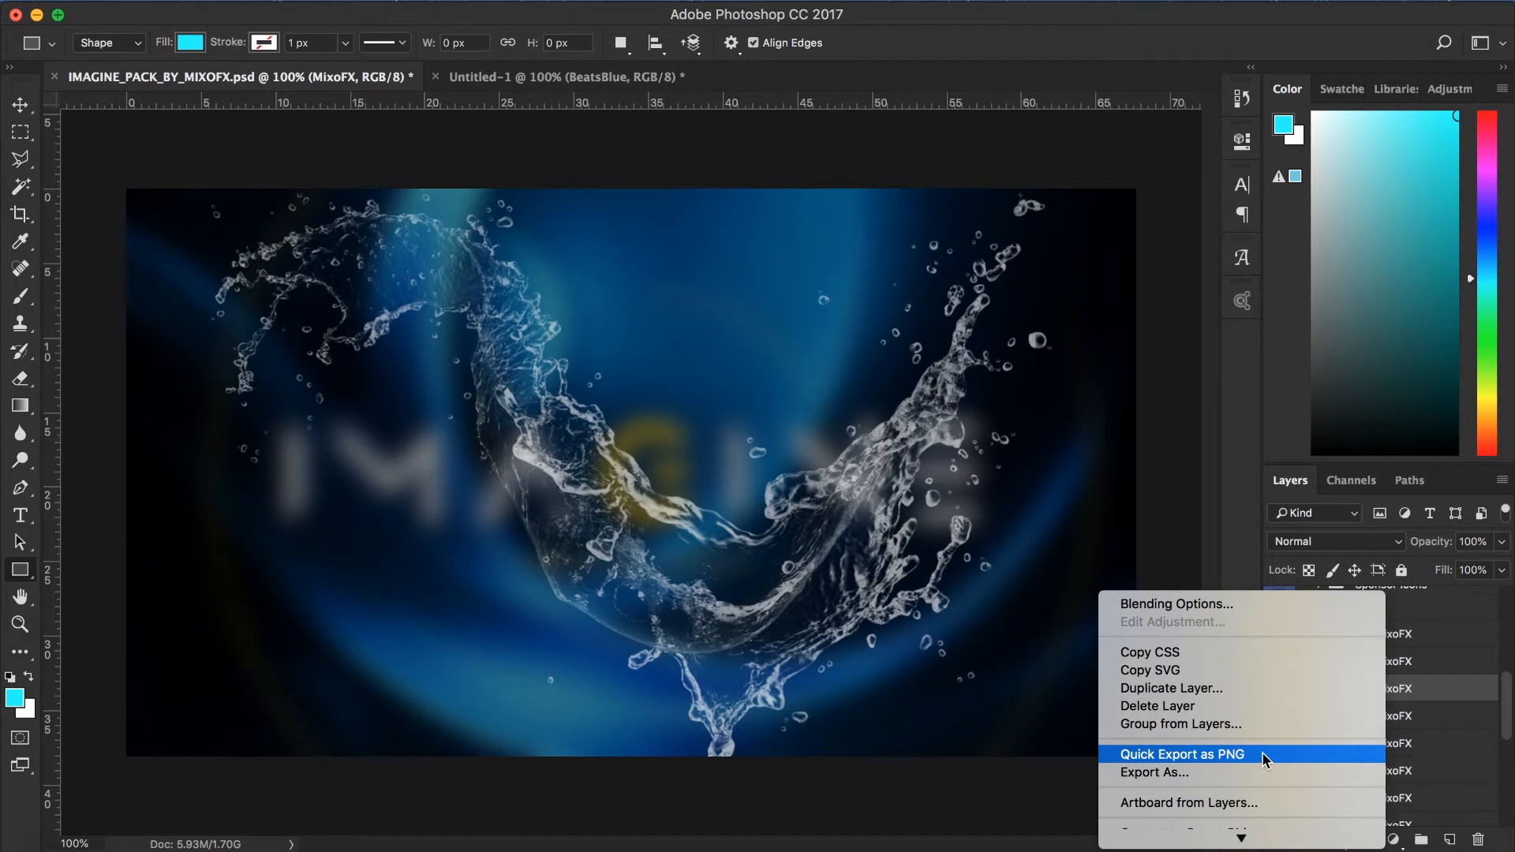
click(1211, 688)
click(704, 408)
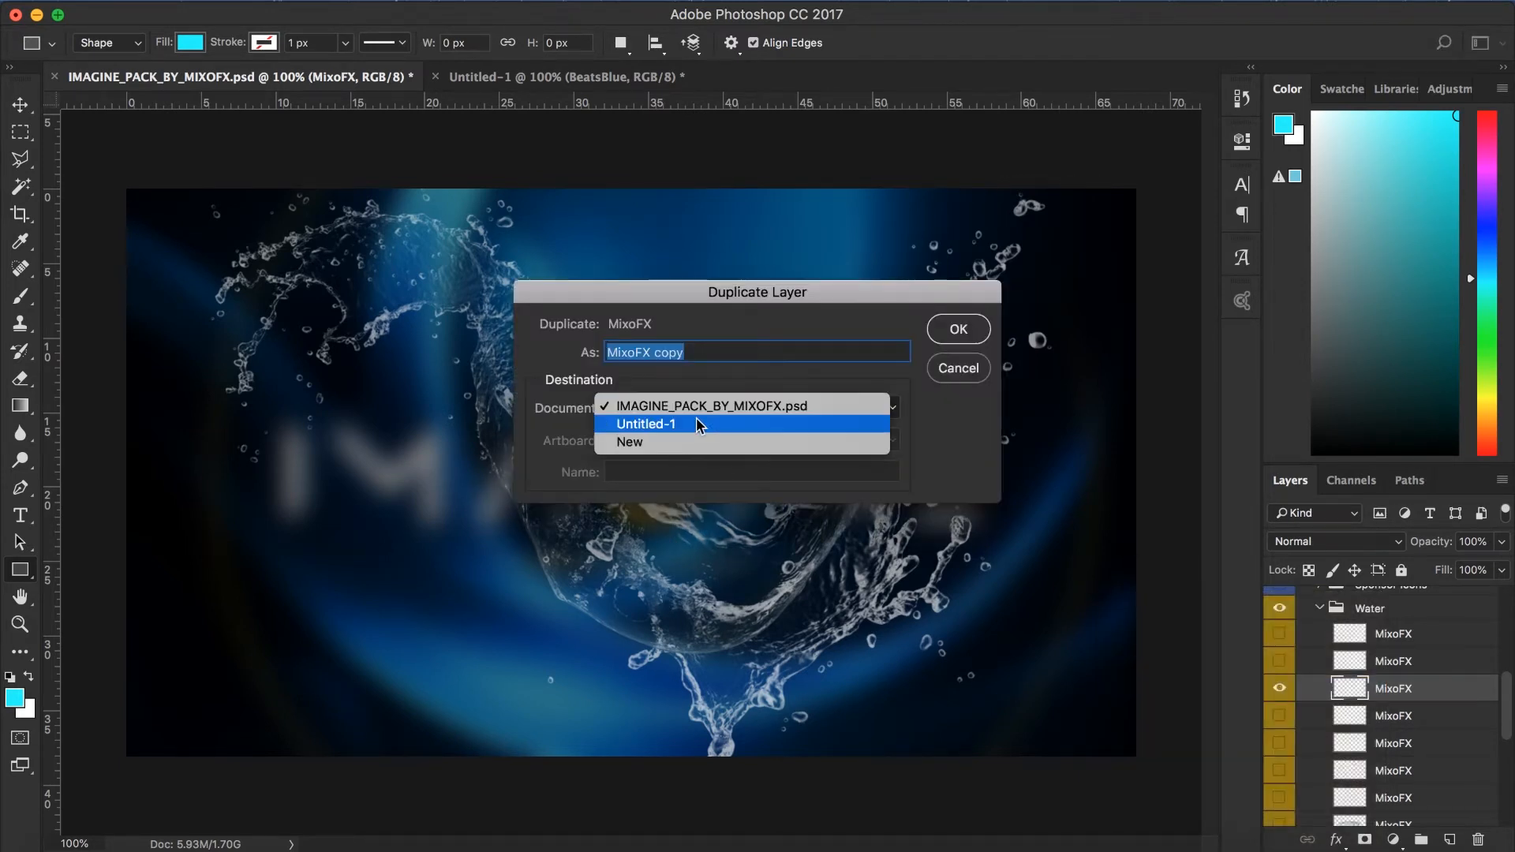
click(697, 424)
key(Return)
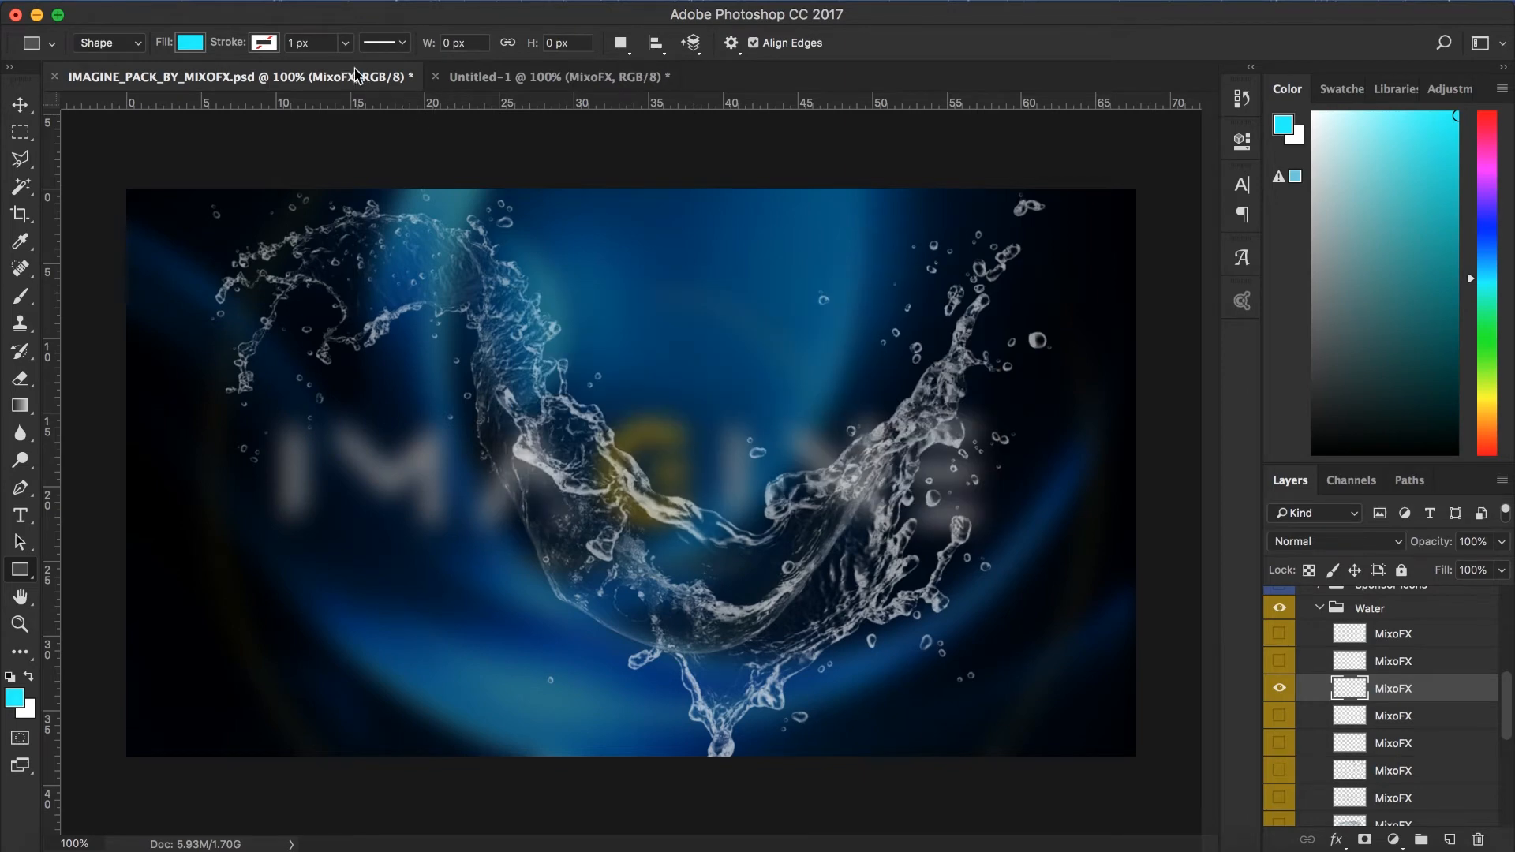
Step: In Untitled-1, scale down the water splash with Free Transform and position it sweeping across the headphones from the upper left to the right edge
click(470, 75)
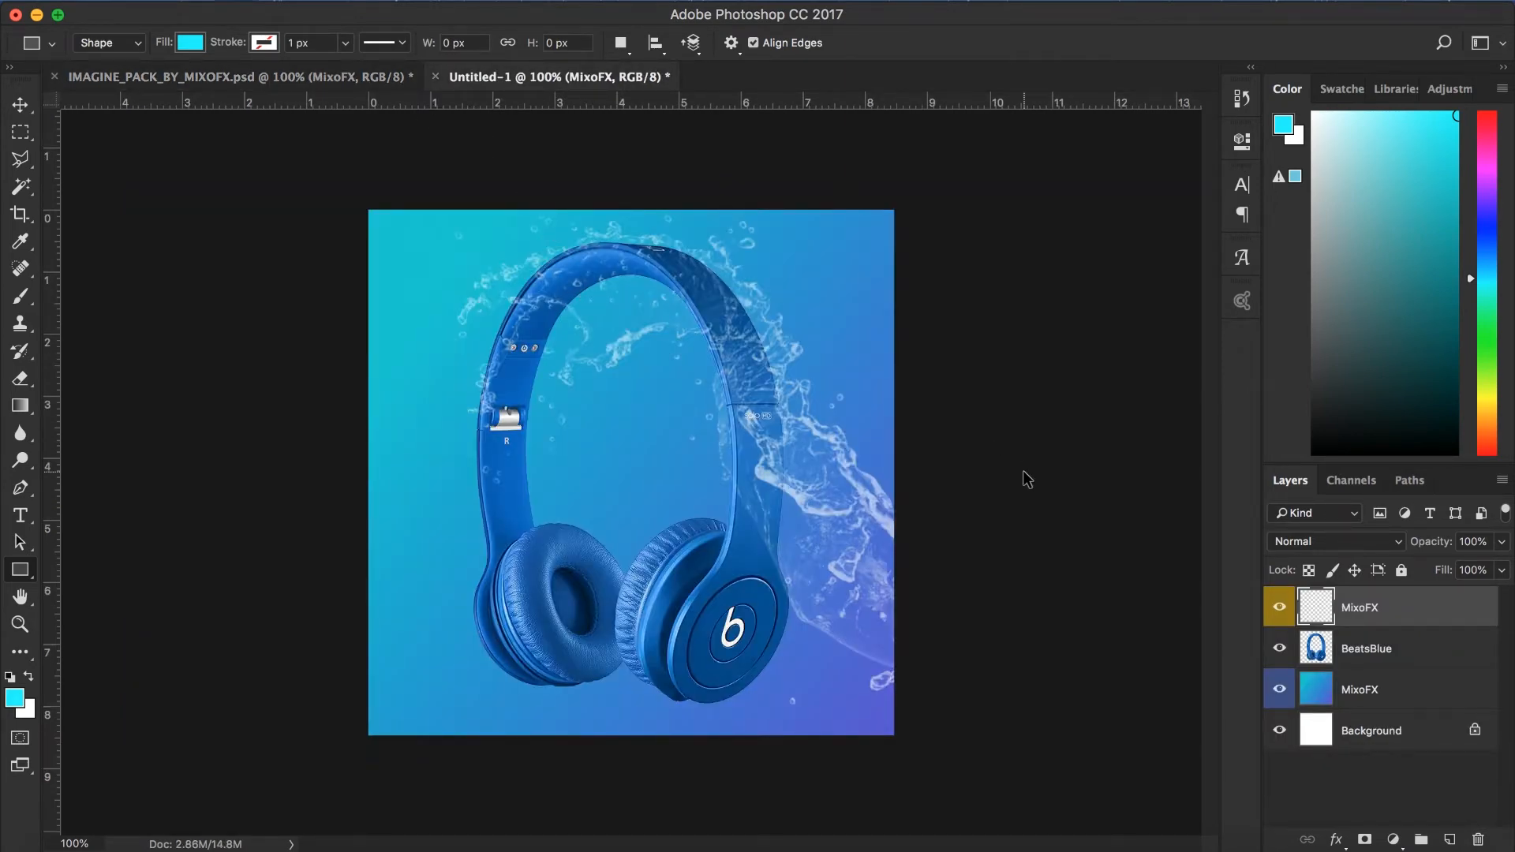
key(ctrl+t)
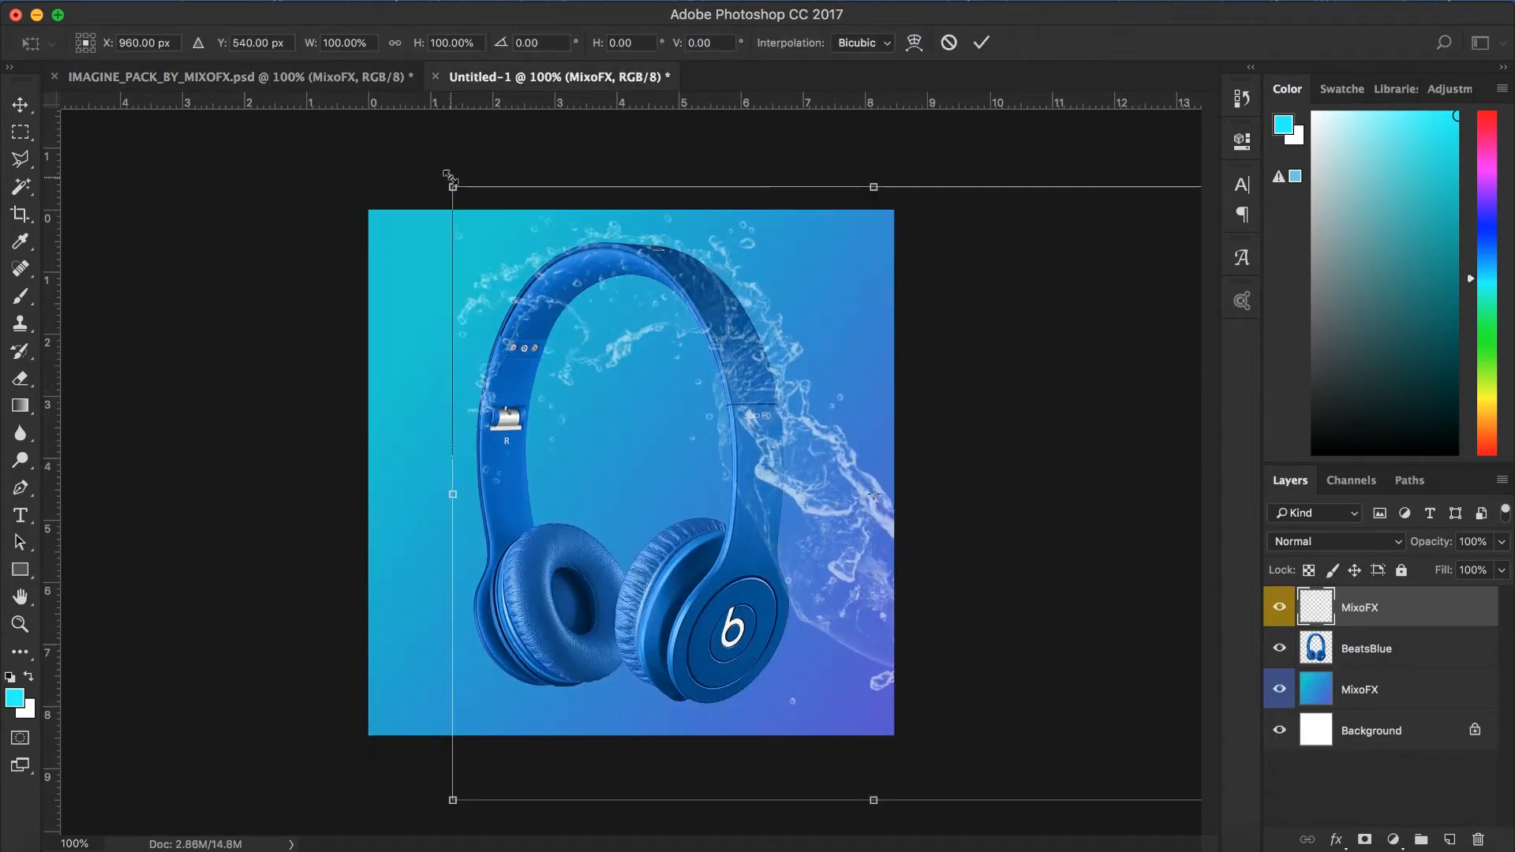
drag(448, 175, 798, 436)
drag(858, 485, 642, 361)
drag(421, 251, 400, 227)
mouse_move(828, 448)
mouse_down()
mouse_move(840, 430)
mouse_move(816, 432)
mouse_up()
drag(908, 599, 944, 624)
drag(819, 542, 817, 539)
drag(941, 621, 944, 621)
drag(832, 539, 838, 538)
click(982, 44)
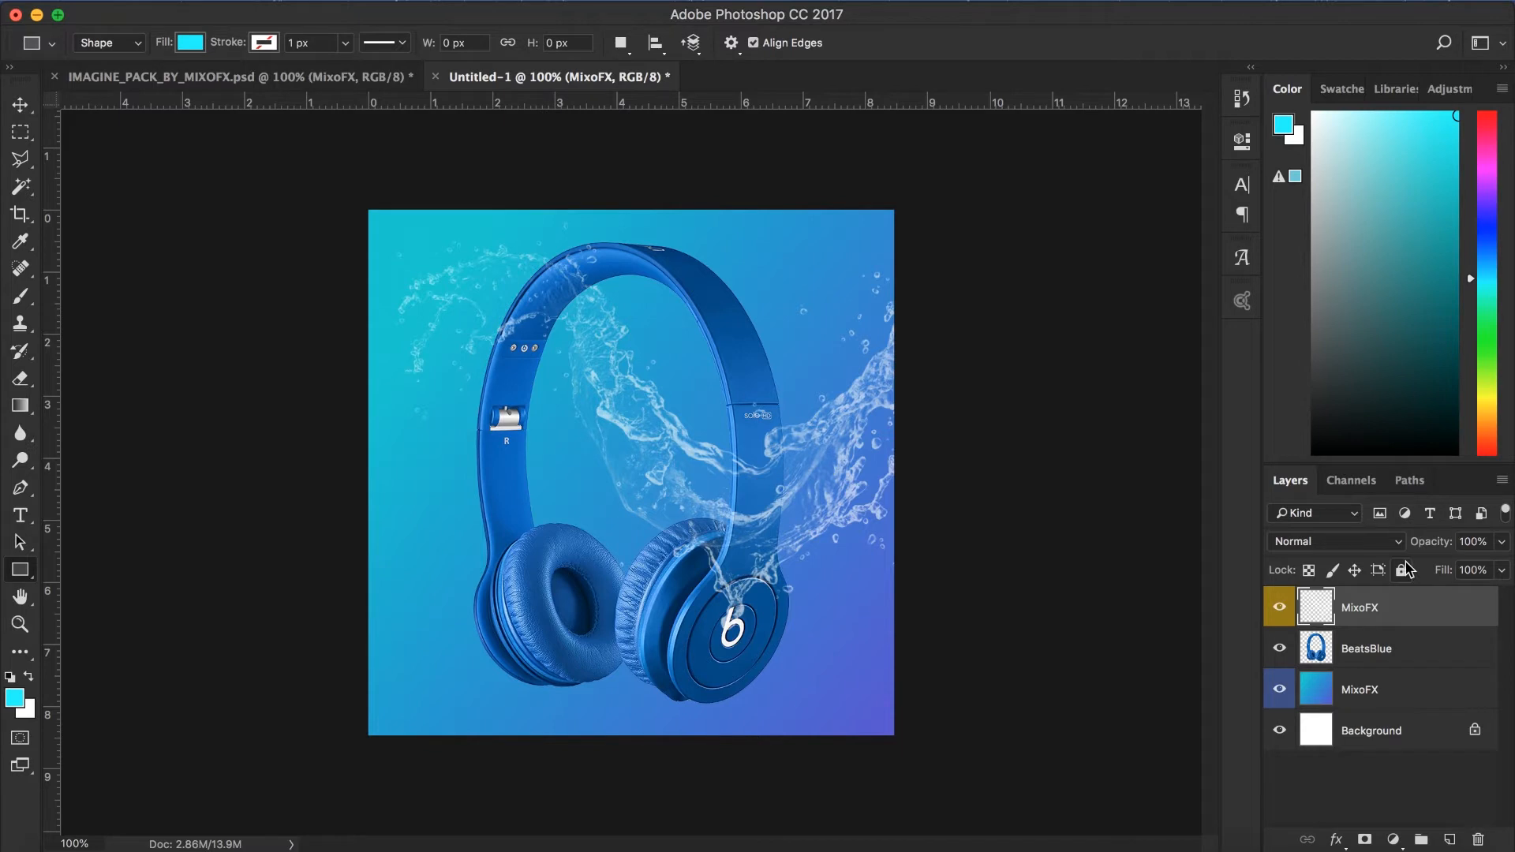
Step: Duplicate the MixoFX water layer and place the copy directly below the BeatsBlue layer
key(super+j)
drag(1411, 605, 1390, 701)
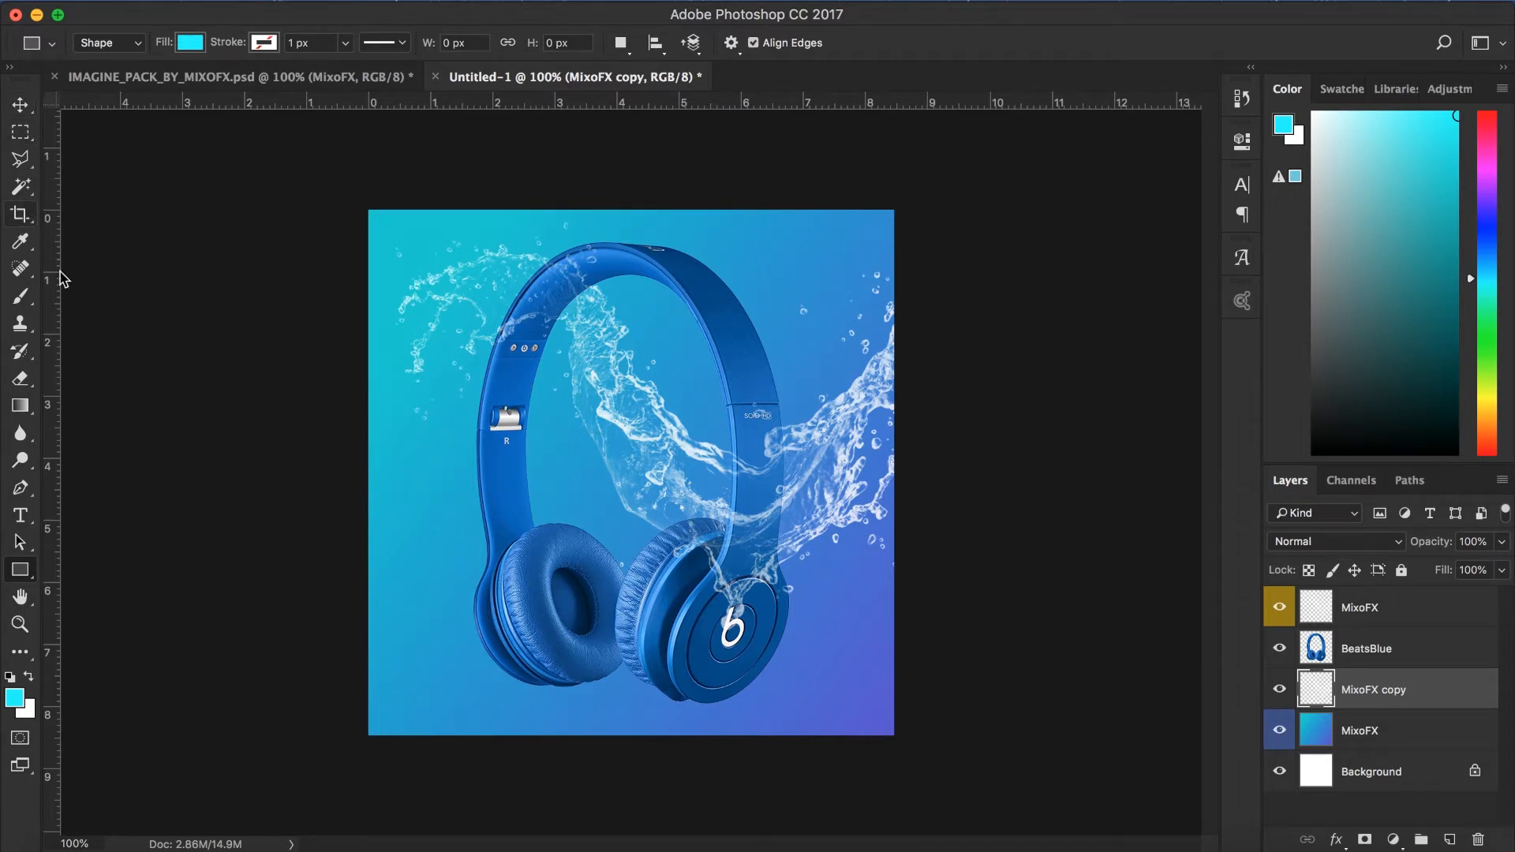
Step: Load the BeatsBlue layer's outline as a selection and make the top MixoFX water layer active for the Eraser tool
click(22, 380)
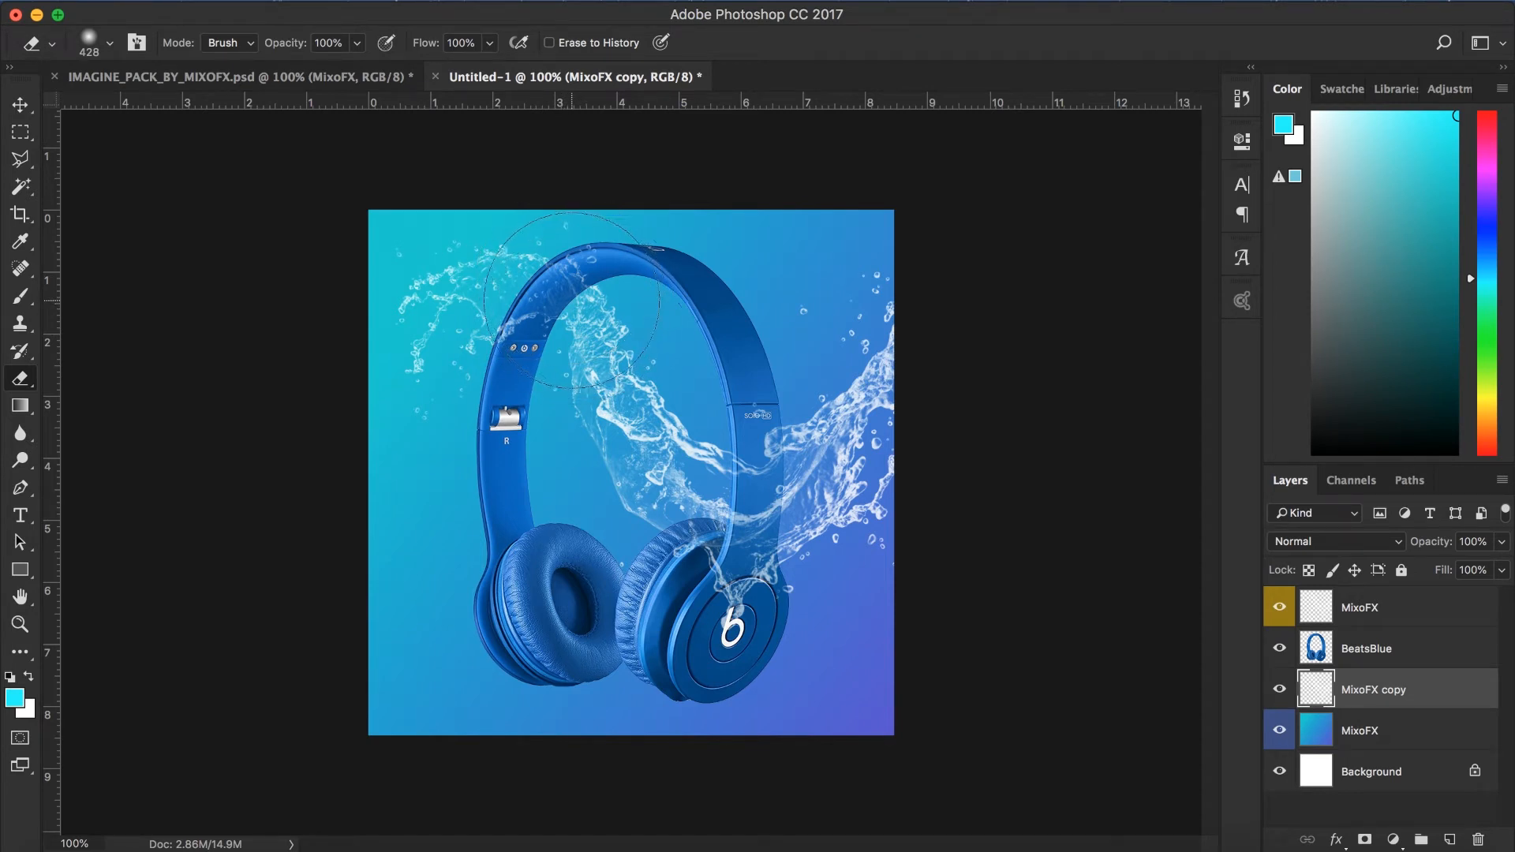
click(1367, 650)
click(1371, 599)
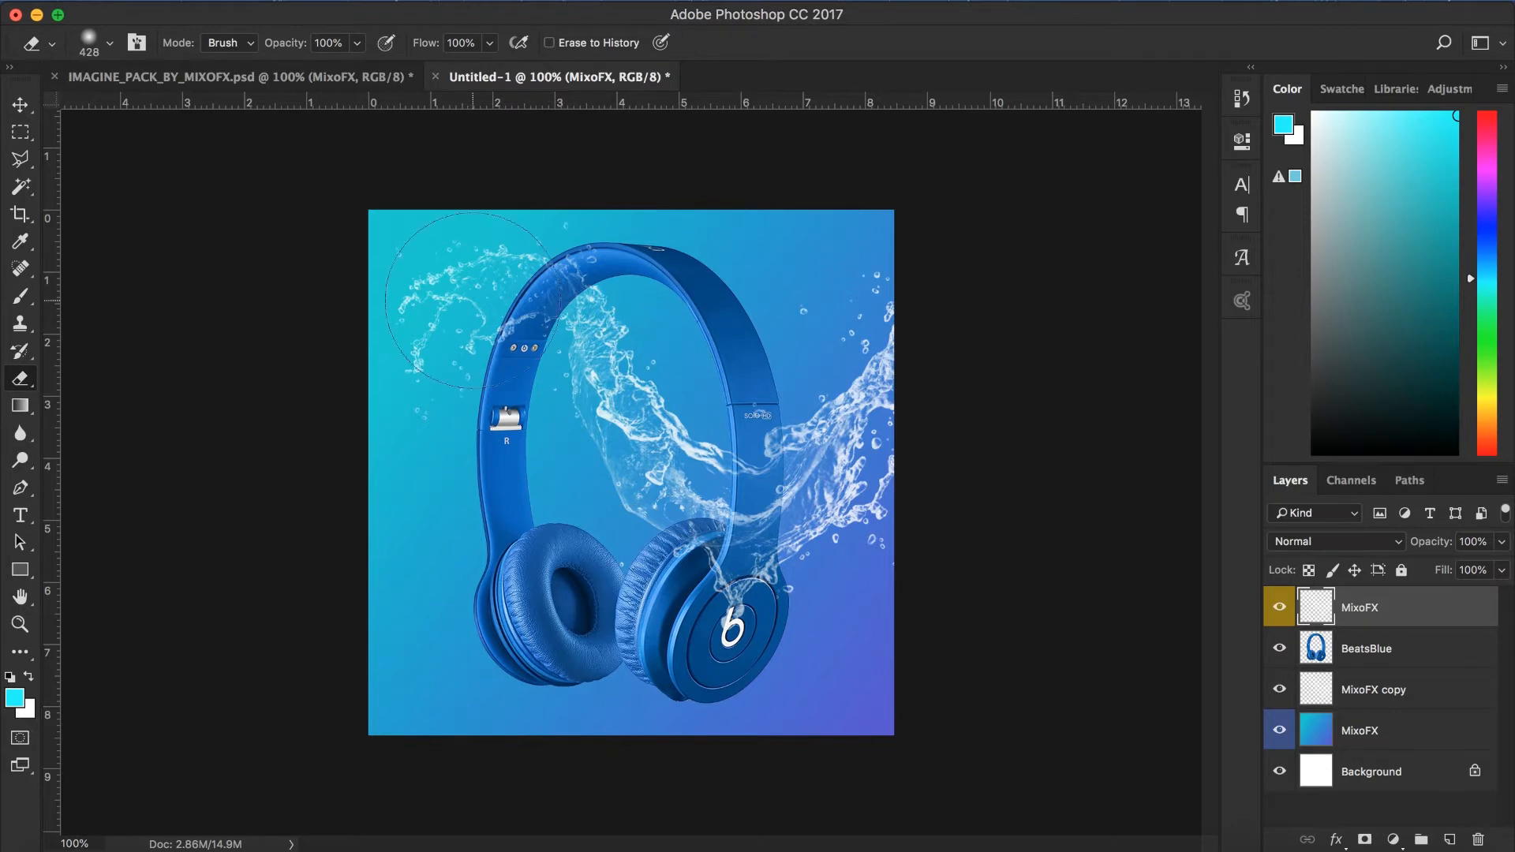
key(super+plus)
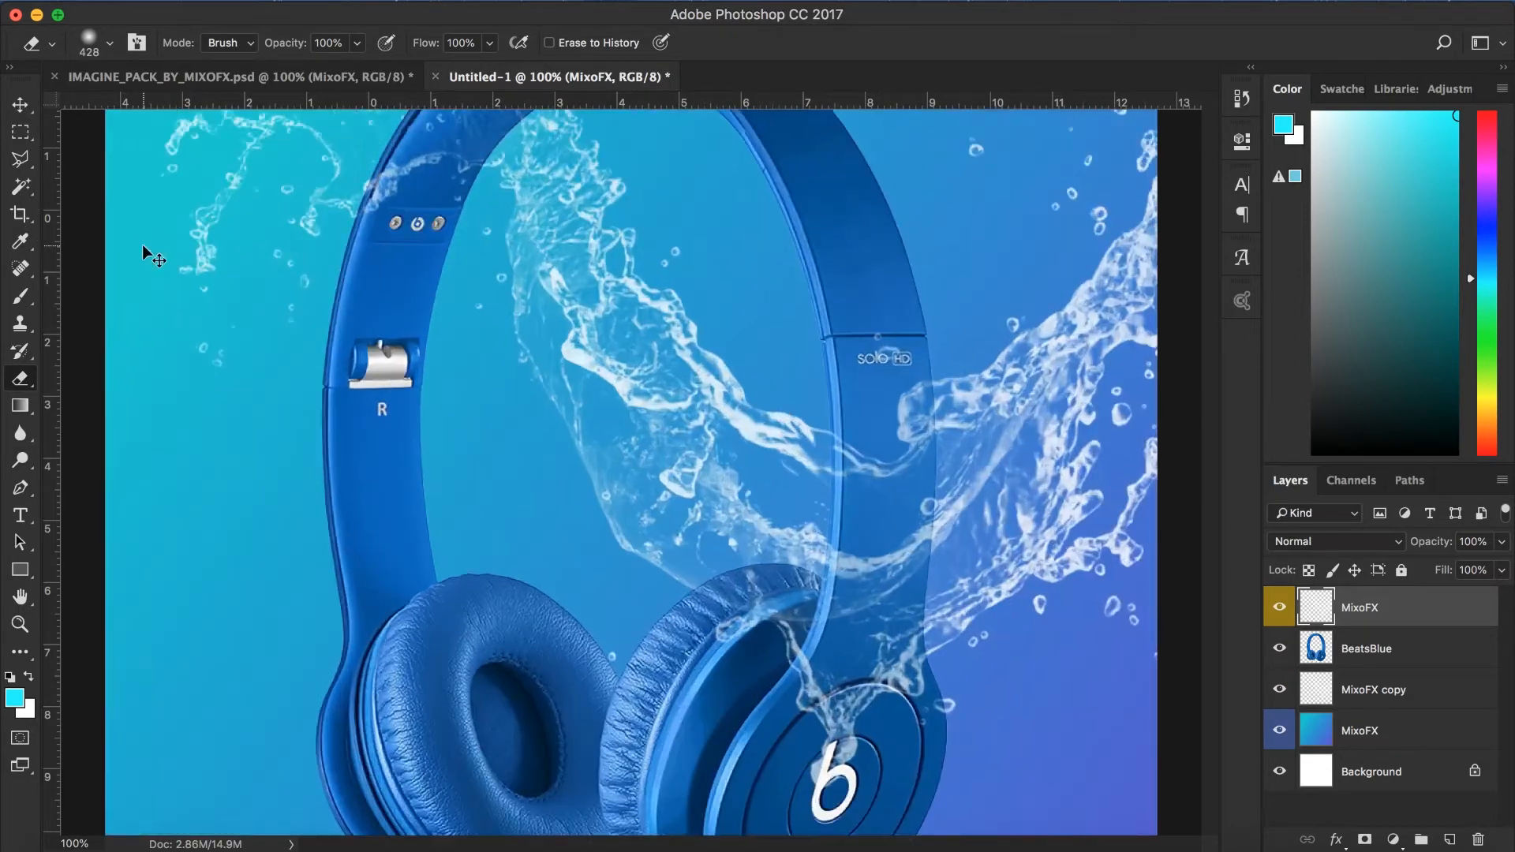
key(super+plus)
scroll(570, 446, up, 10)
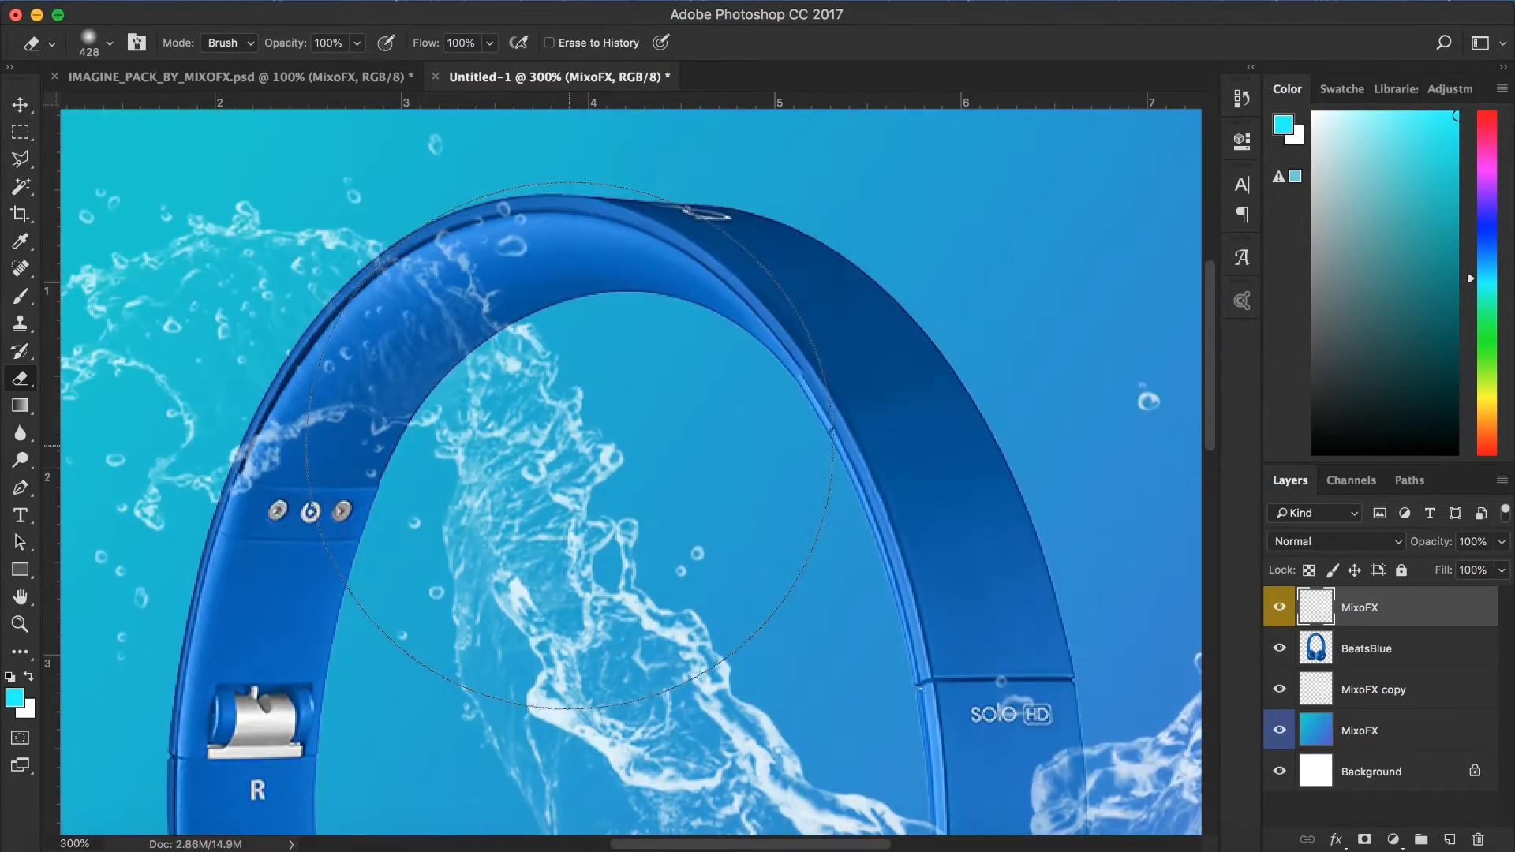
click(1313, 649)
super+click(1314, 648)
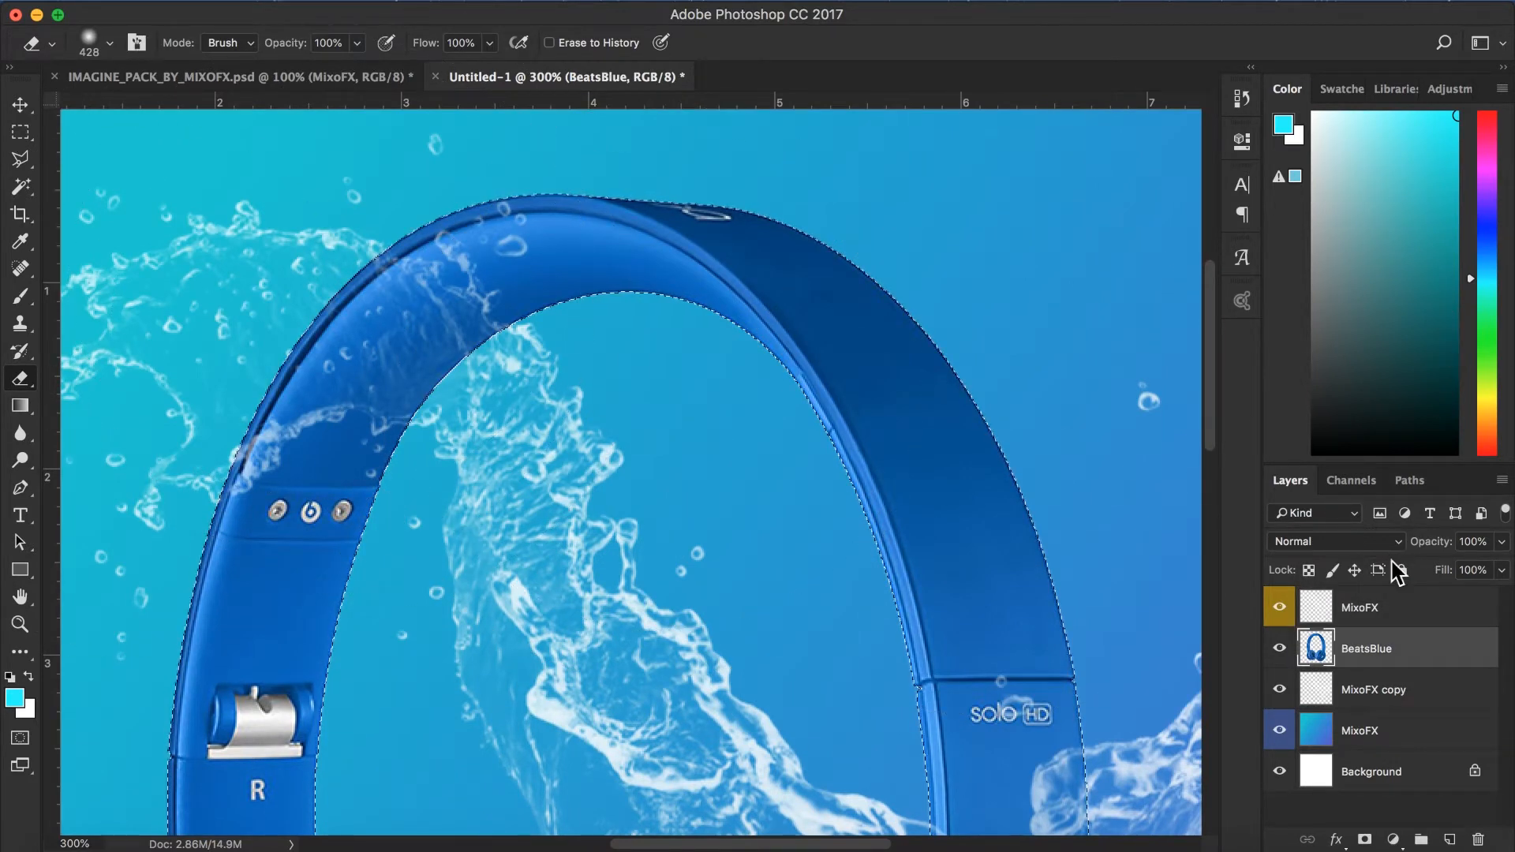
click(1361, 607)
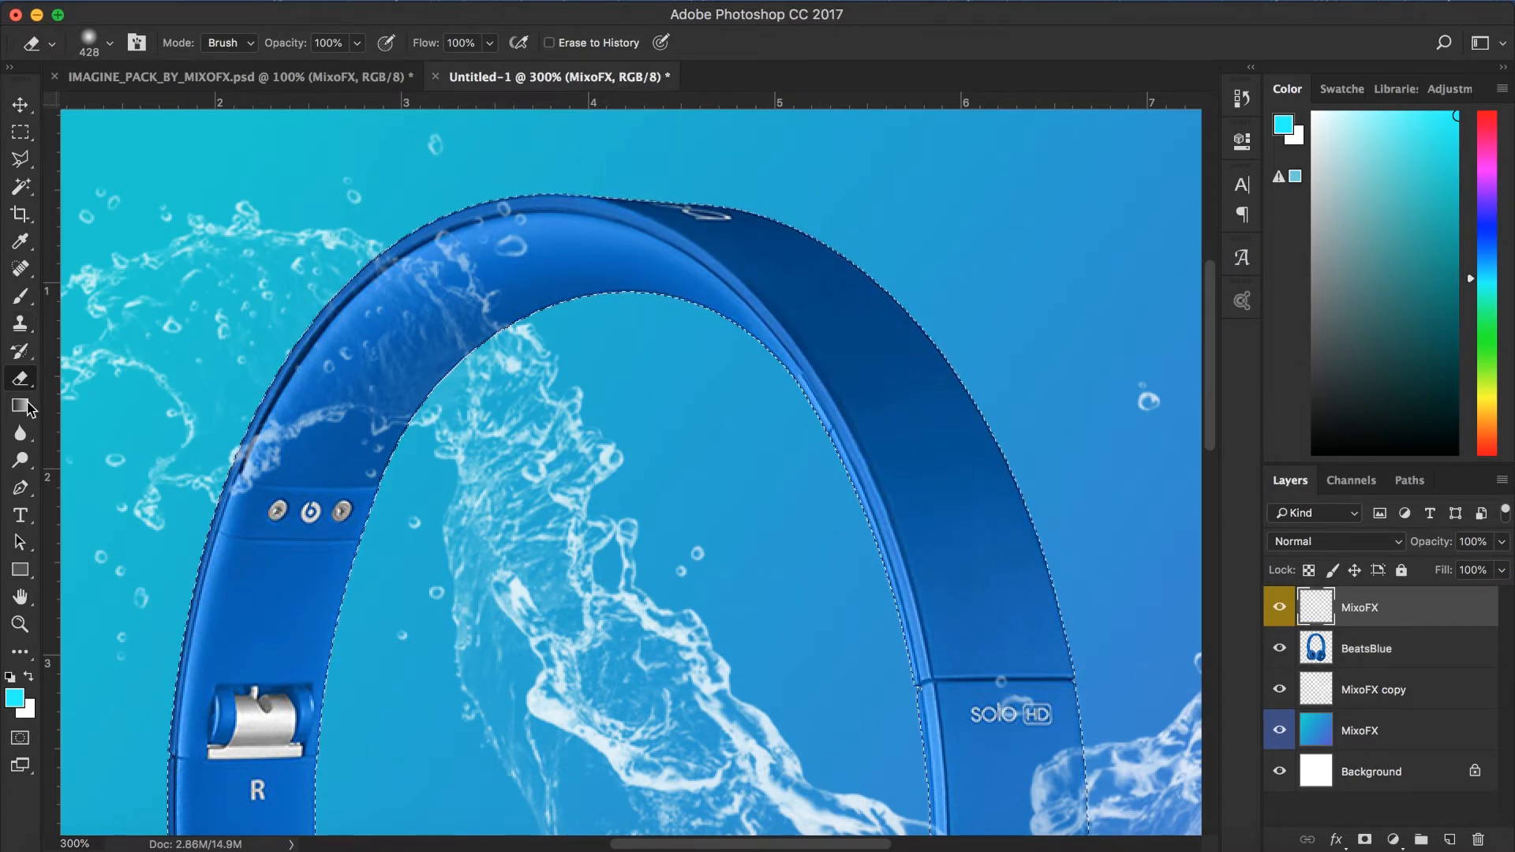
Step: Erase the top water layer's splash over the upper left headband within the selection, and clear the selection
mouse_move(290, 424)
mouse_down()
mouse_move(361, 396)
mouse_move(226, 427)
mouse_up()
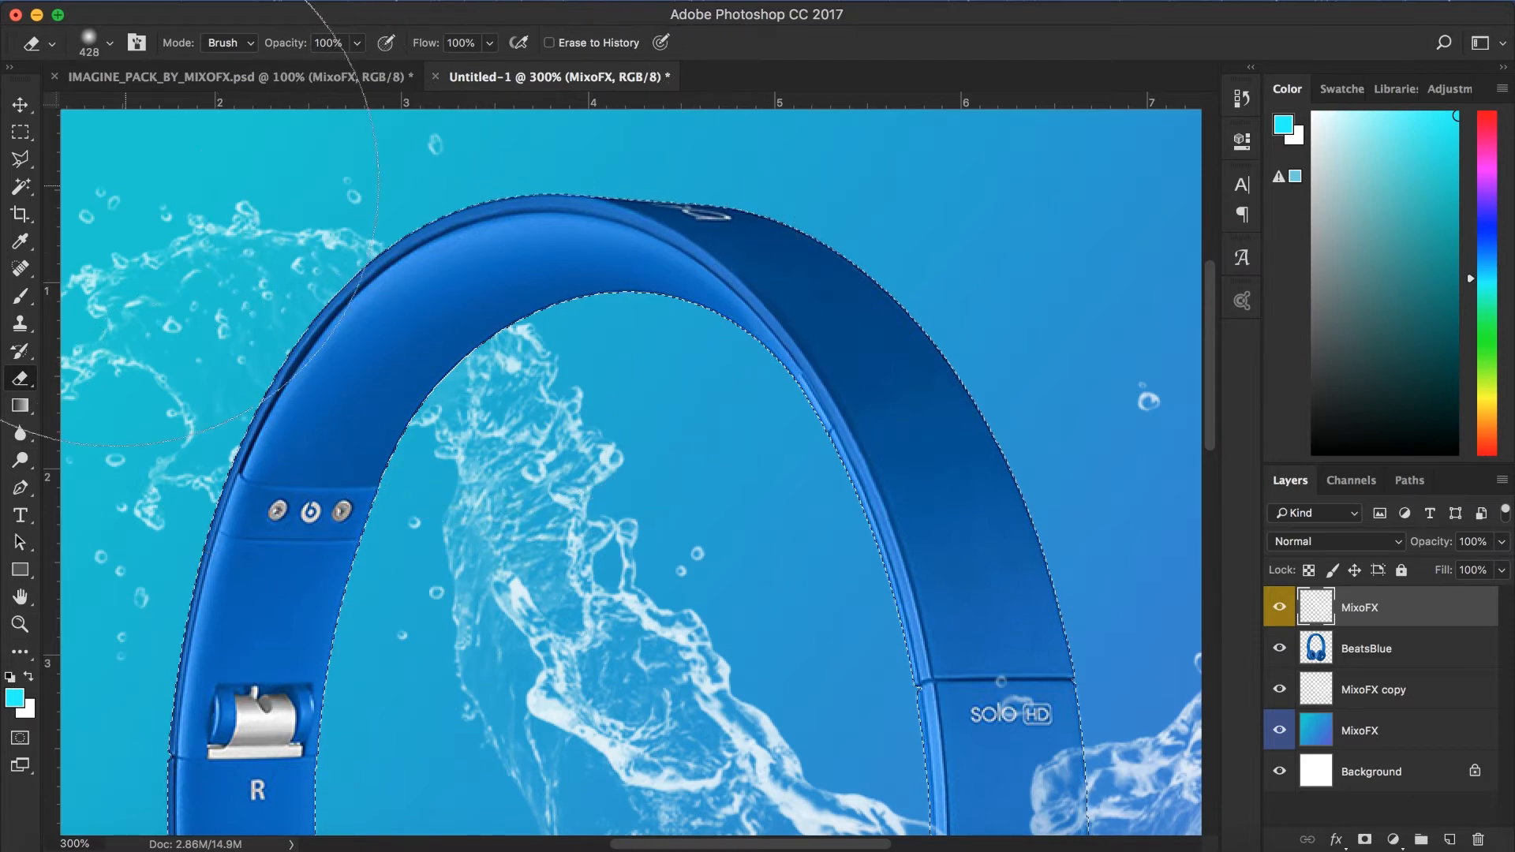
click(22, 133)
click(941, 212)
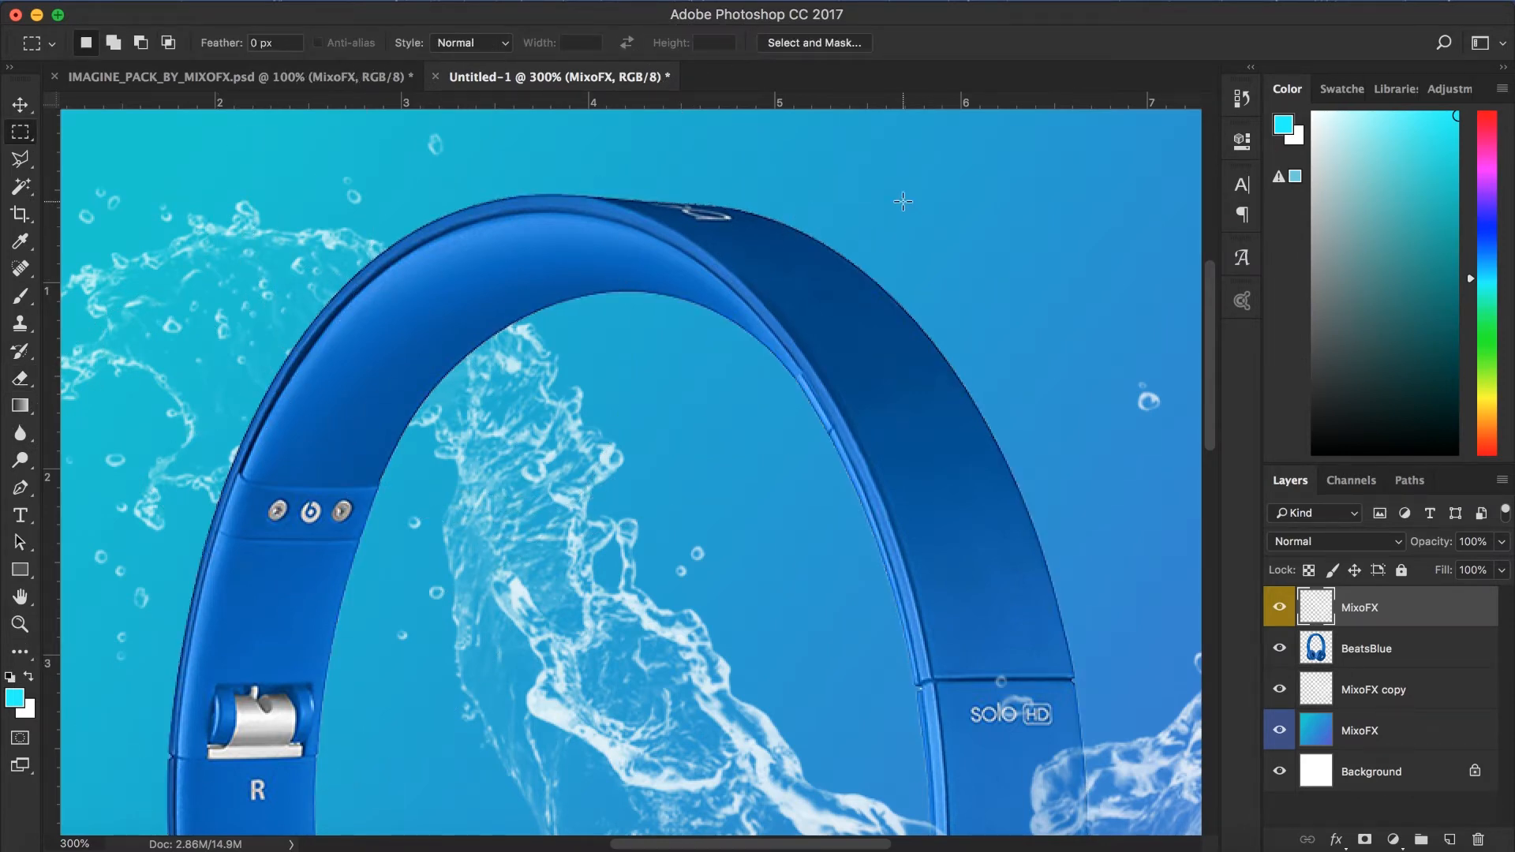
key(super+1)
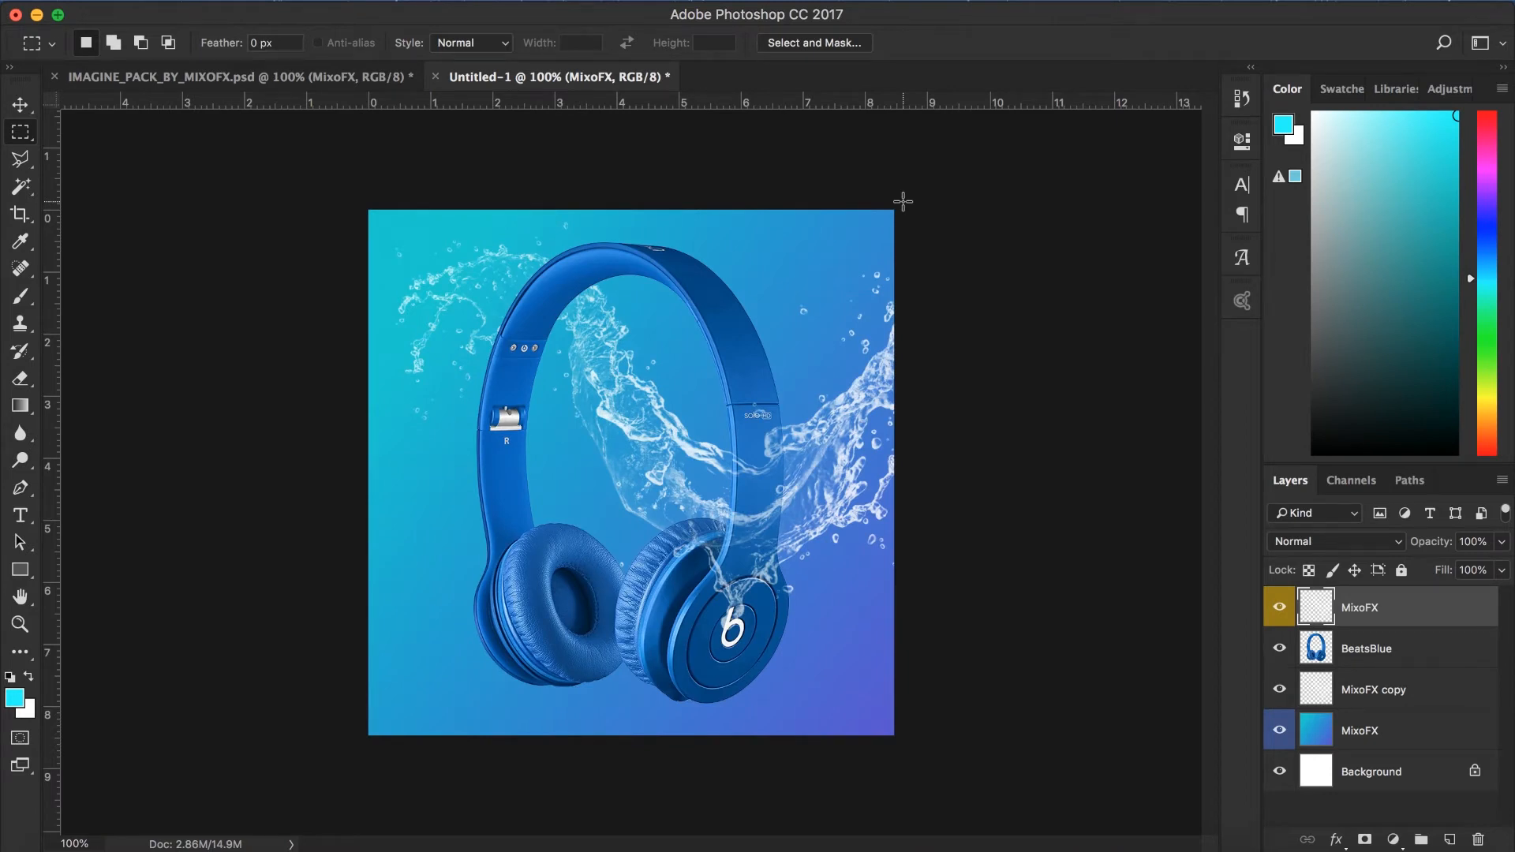
Step: Add a Drop Shadow effect to the BeatsBlue layer through its layer style blending options
click(1371, 650)
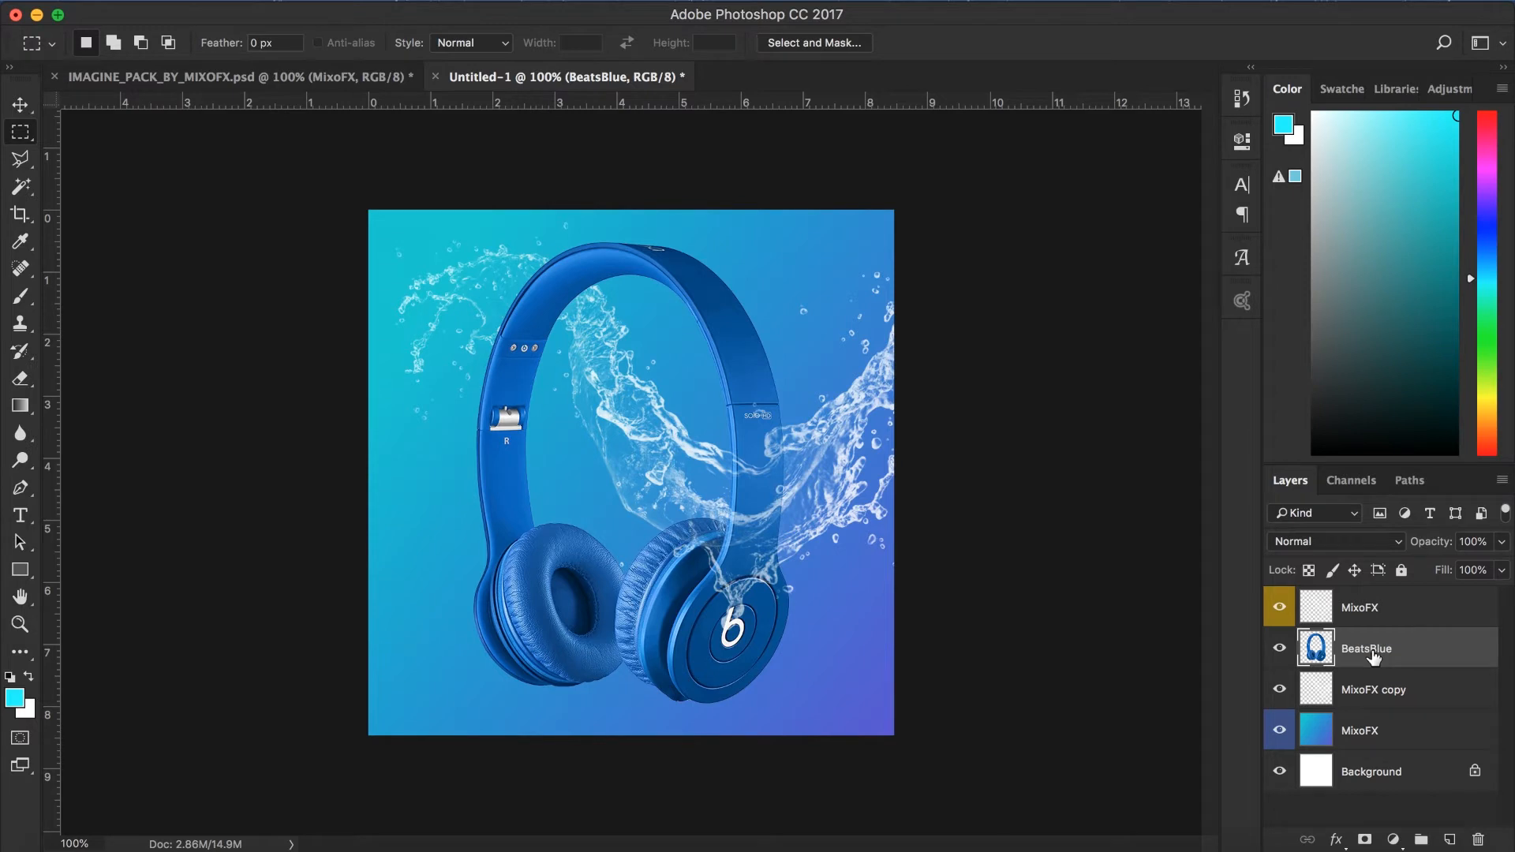
right_click(1373, 656)
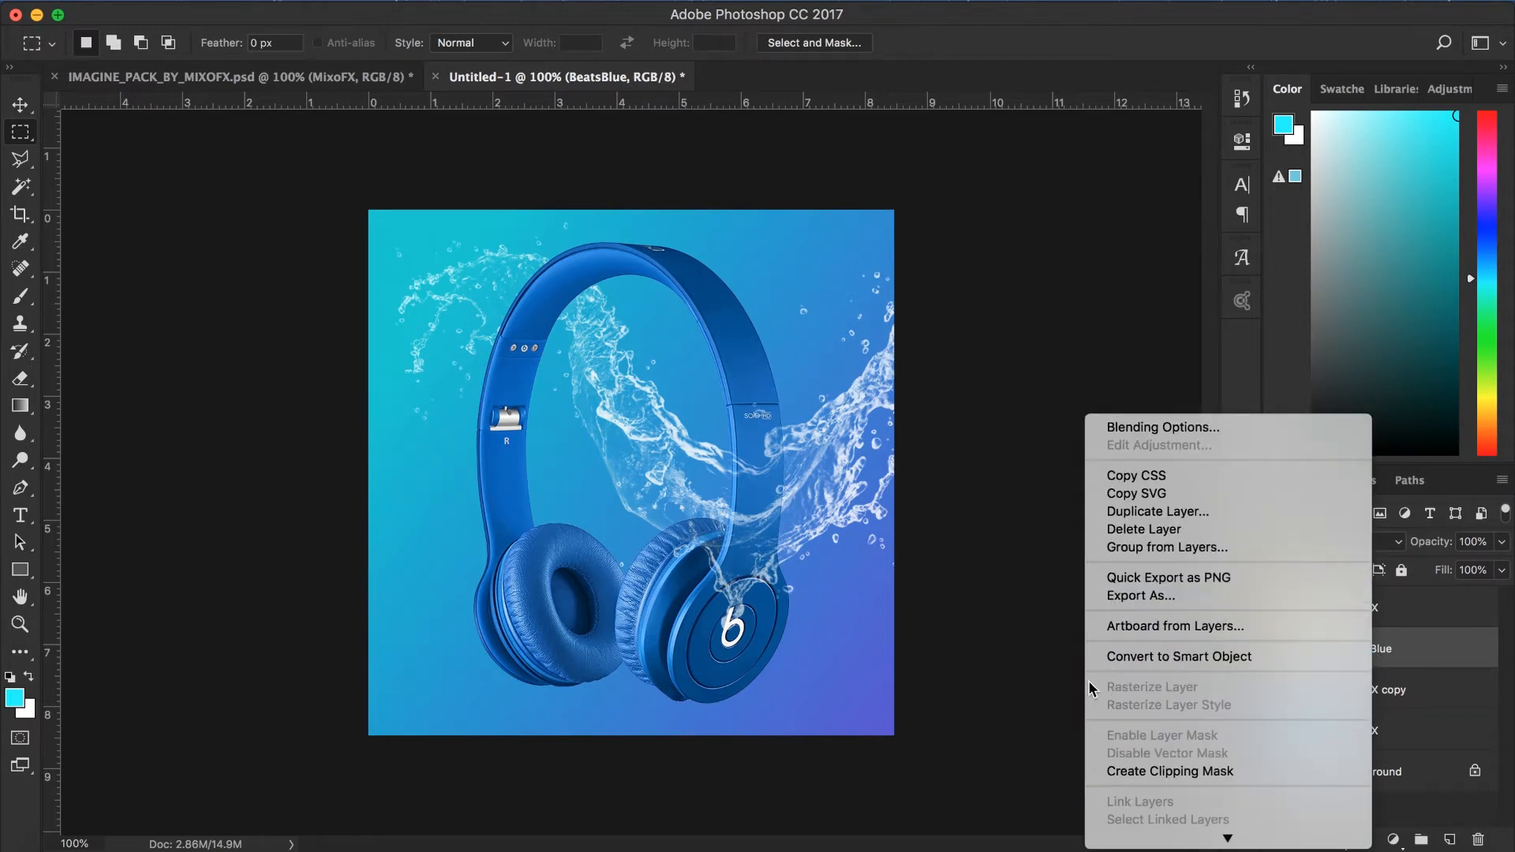
scroll(1195, 660, down, 1)
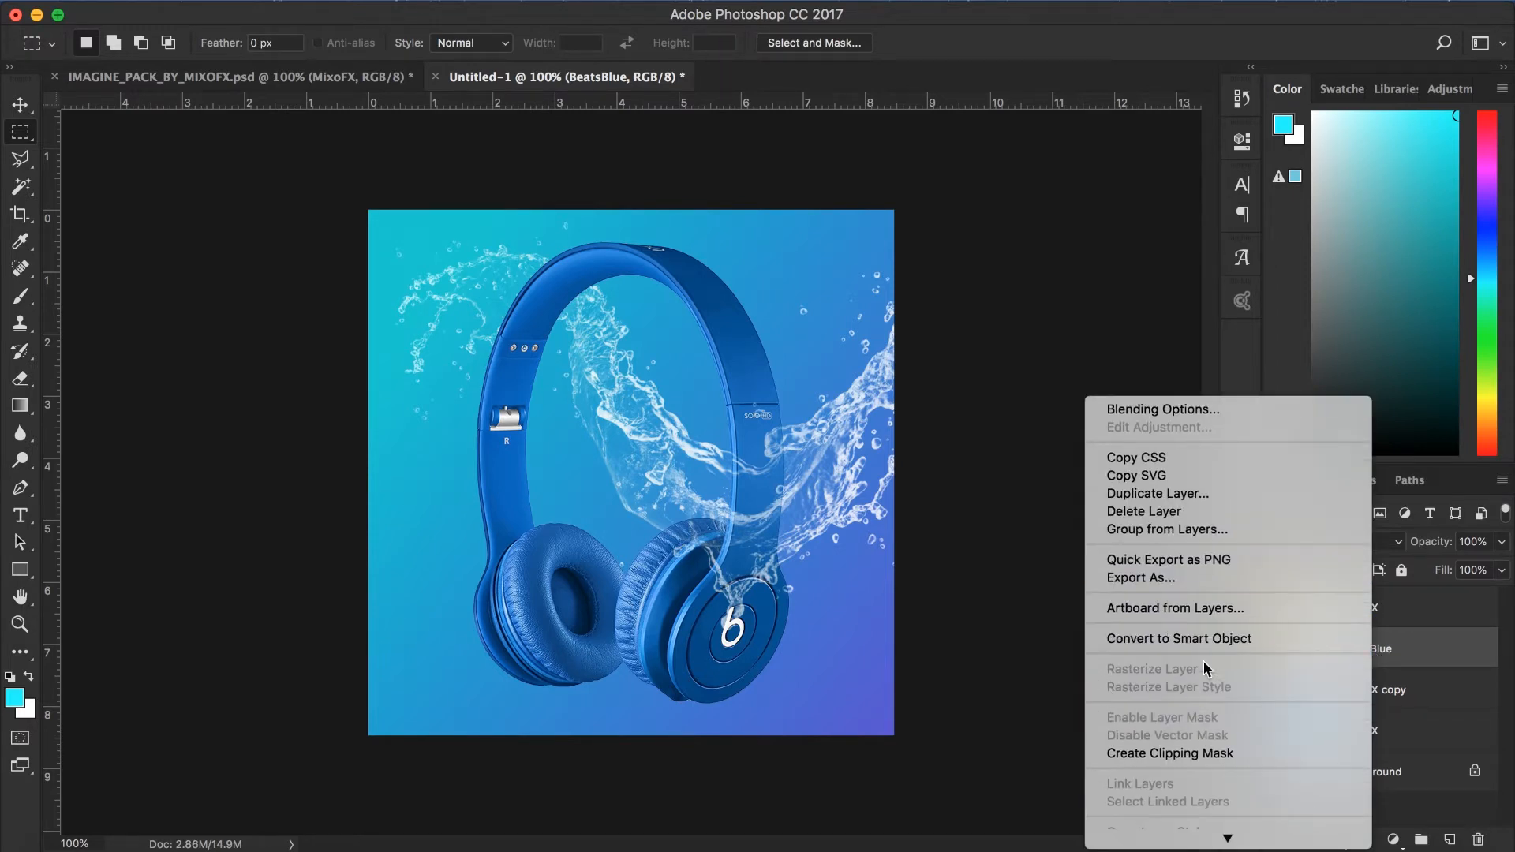
click(1159, 410)
drag(706, 355, 1464, 337)
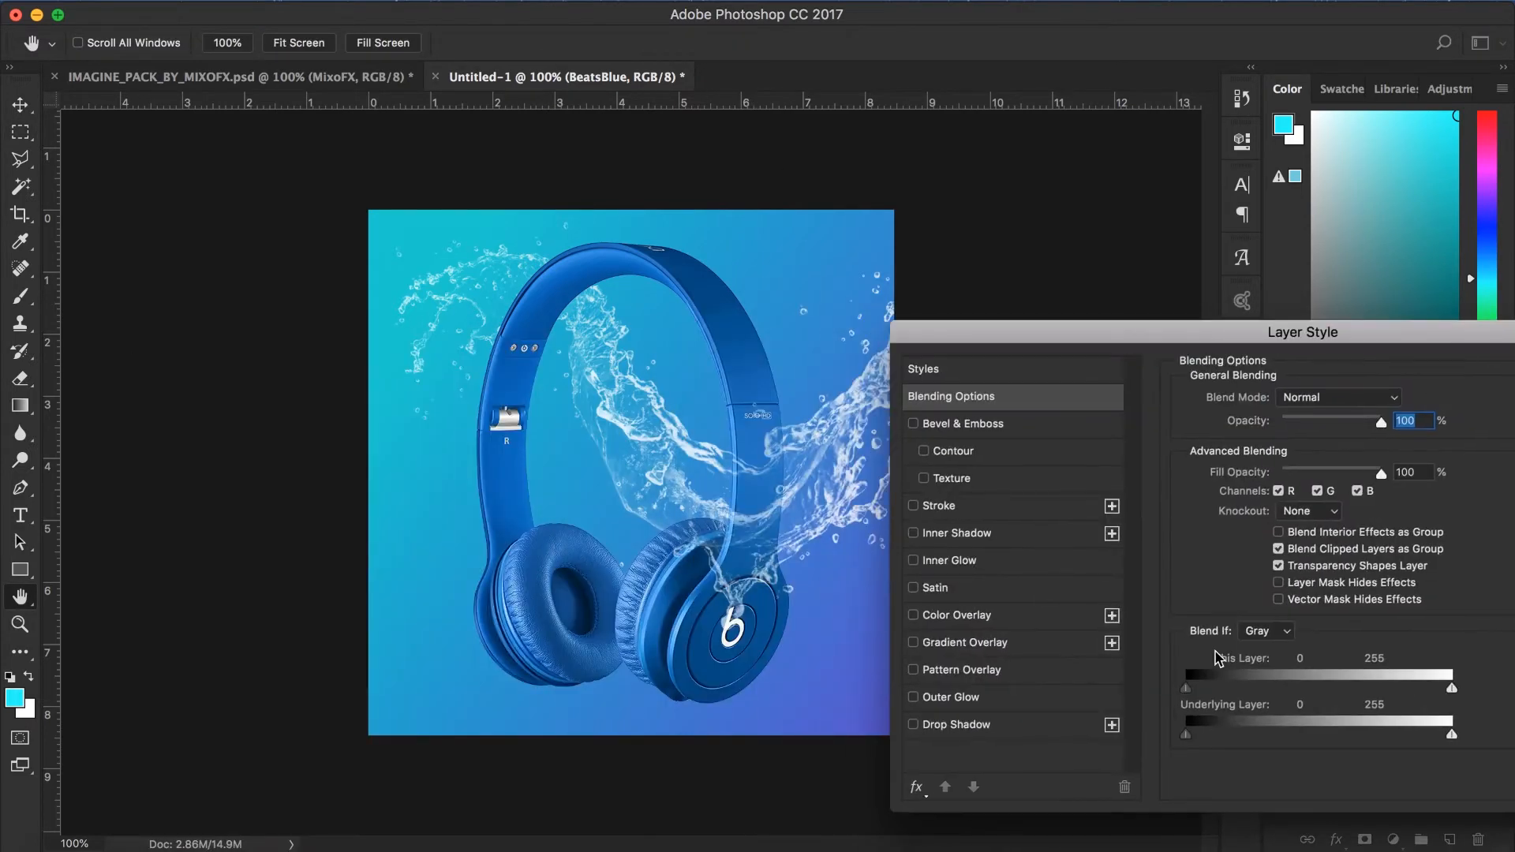
click(914, 725)
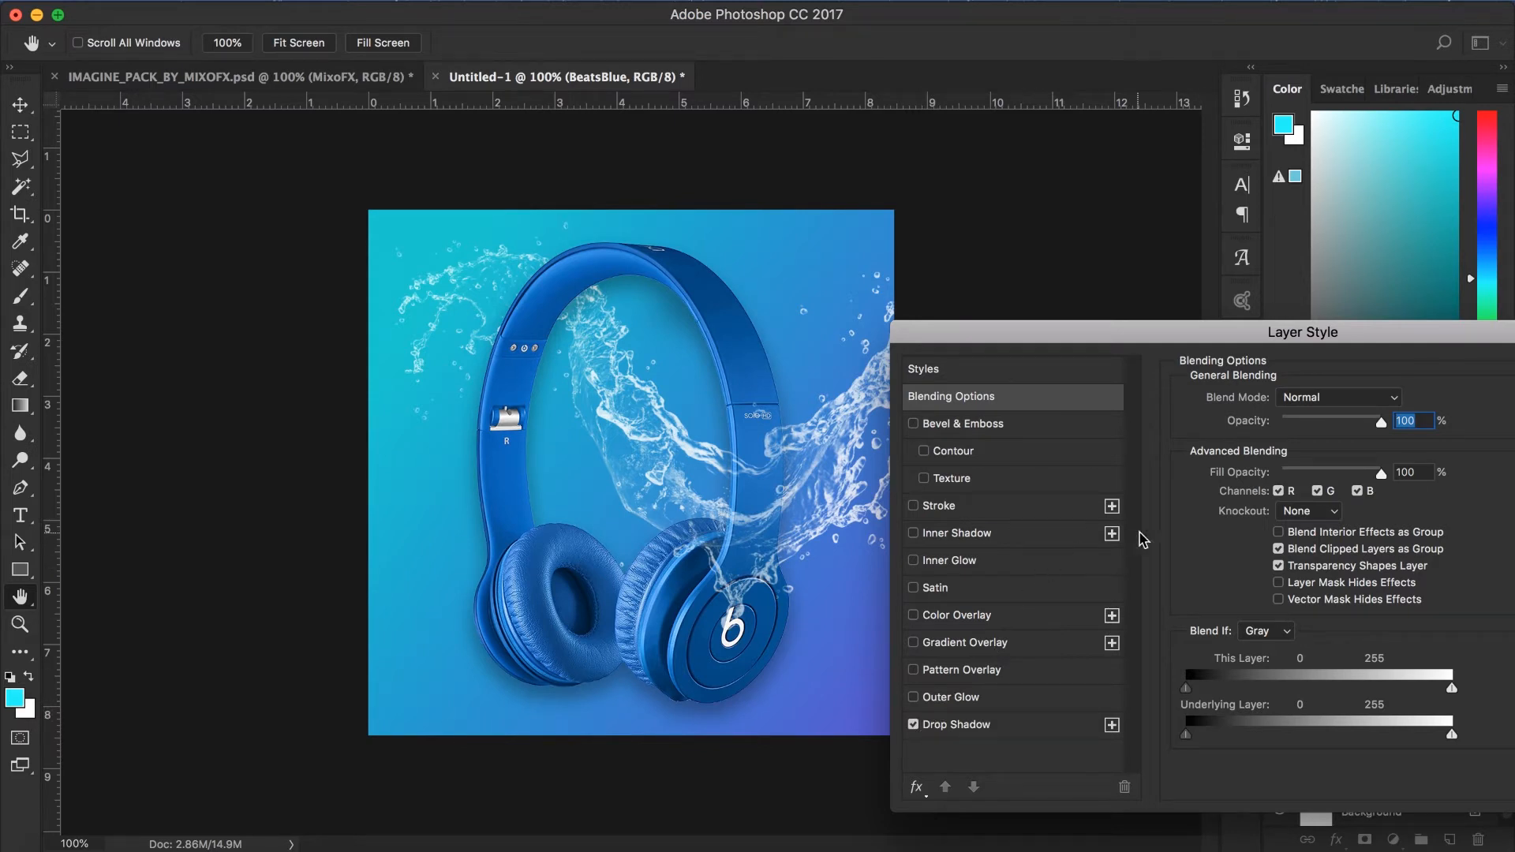
drag(1144, 353, 1159, 308)
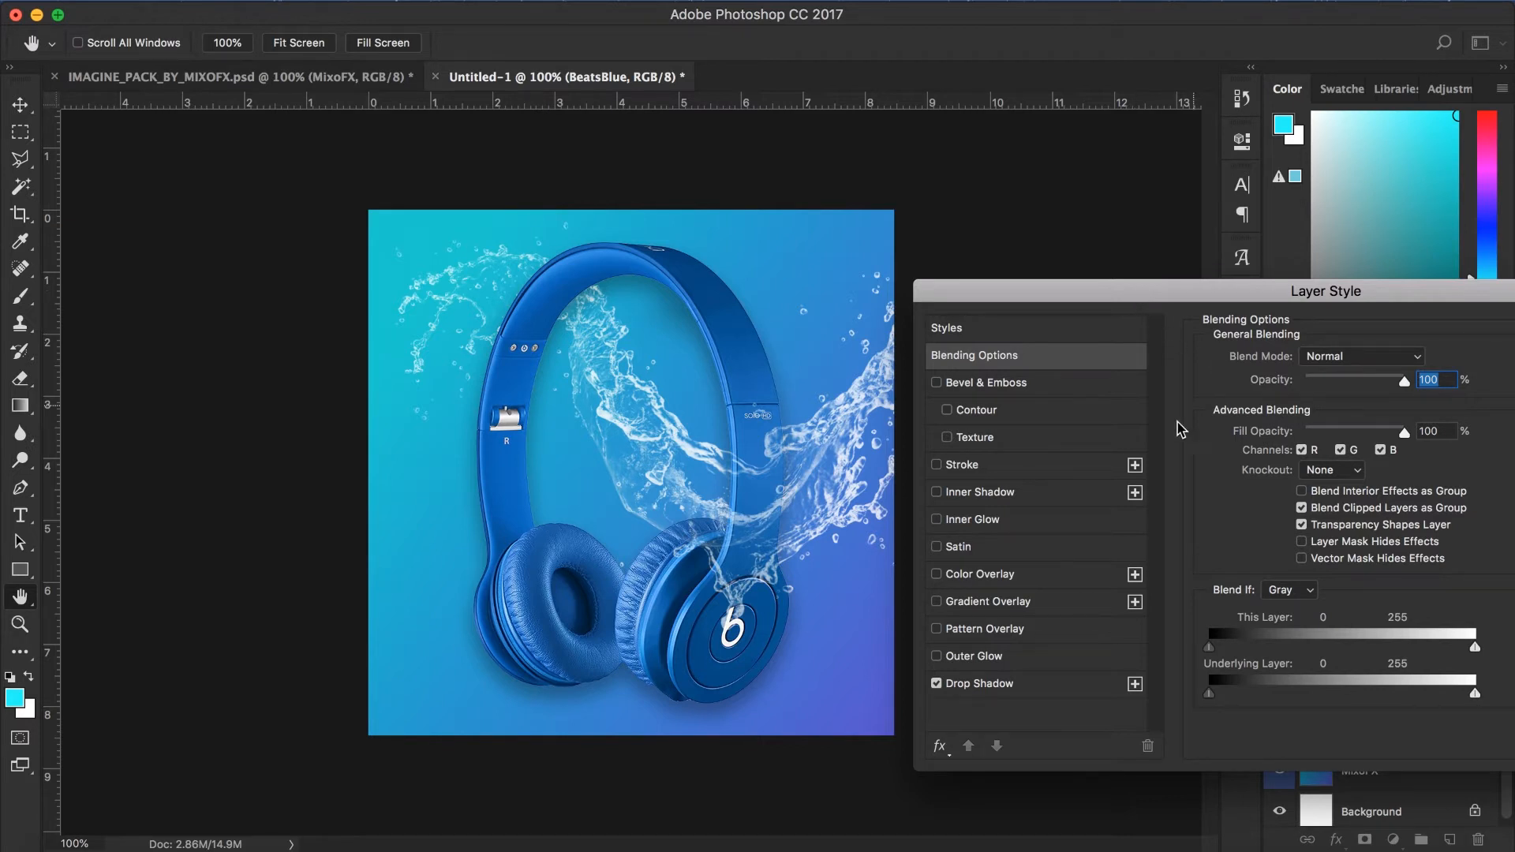
drag(1136, 298, 1047, 231)
Step: Set the headphones' drop shadow to Normal blend mode with 15% spread and 49 px size, and apply the style
click(907, 617)
drag(1161, 257, 986, 231)
click(1042, 266)
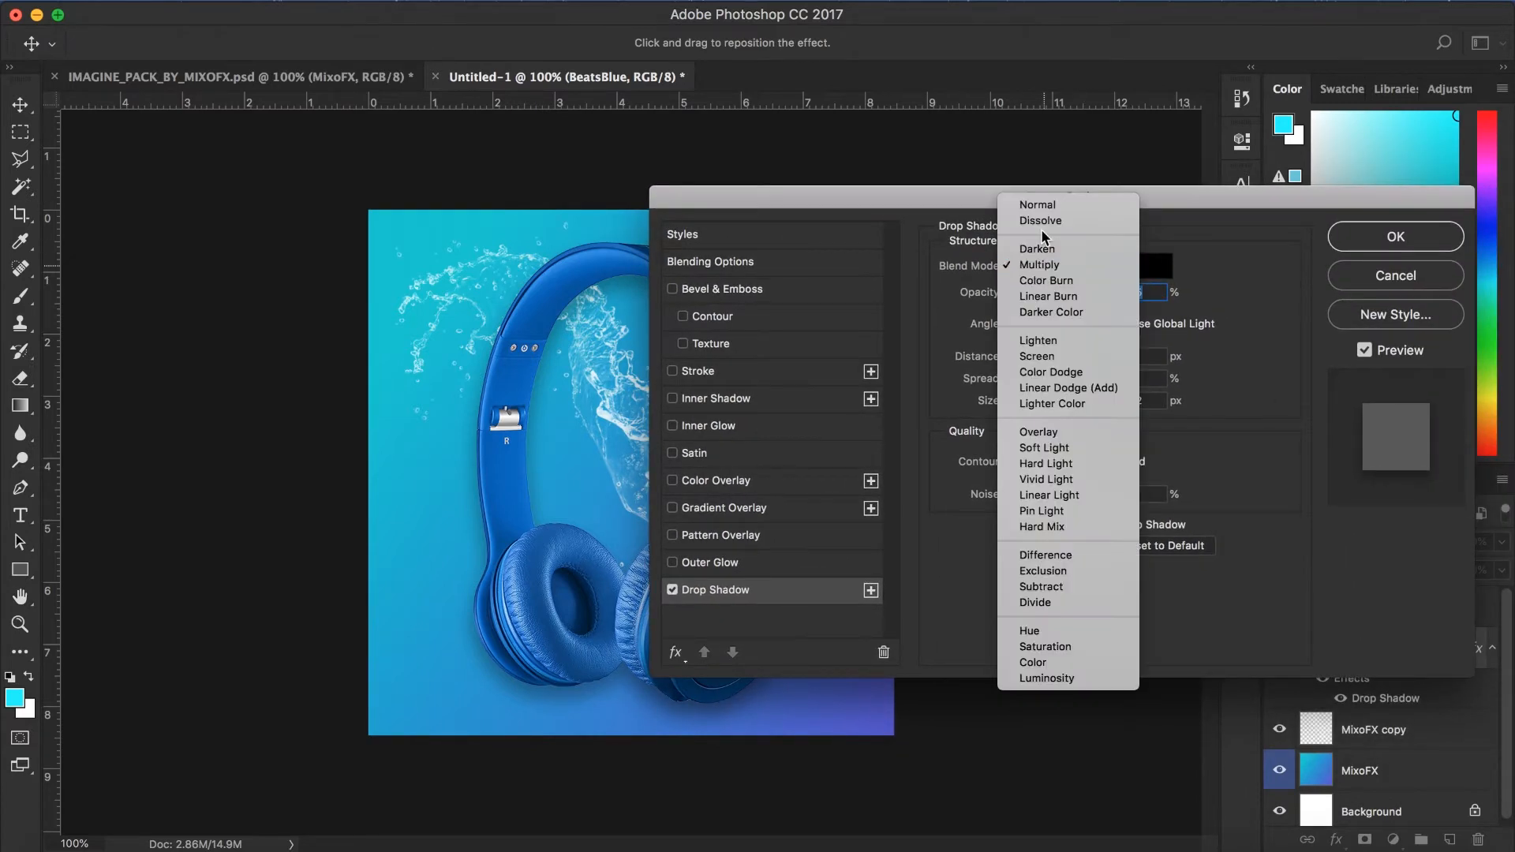
click(1043, 207)
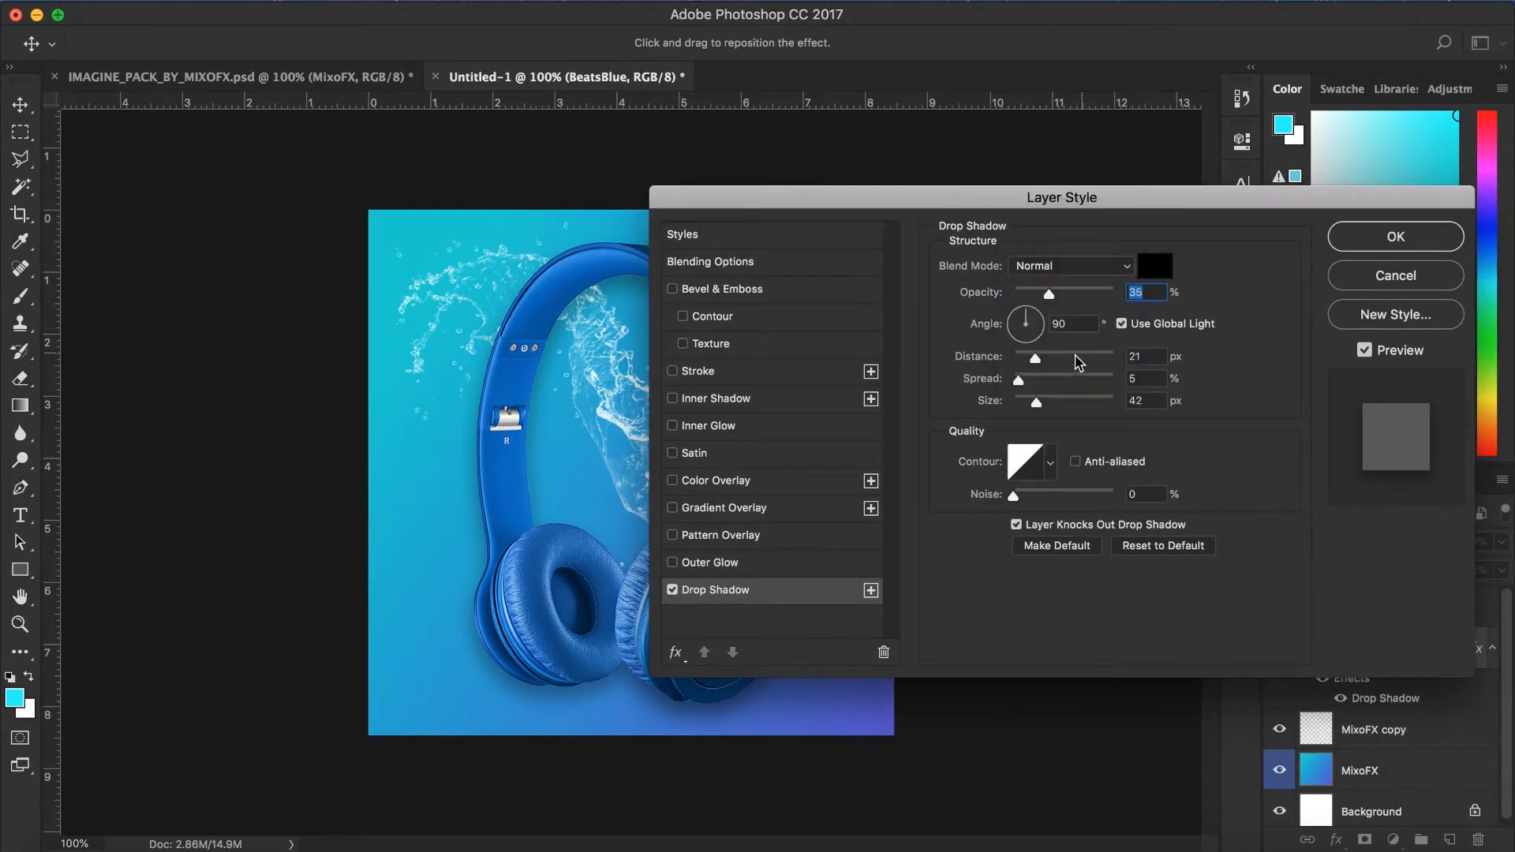
drag(1045, 406, 1023, 377)
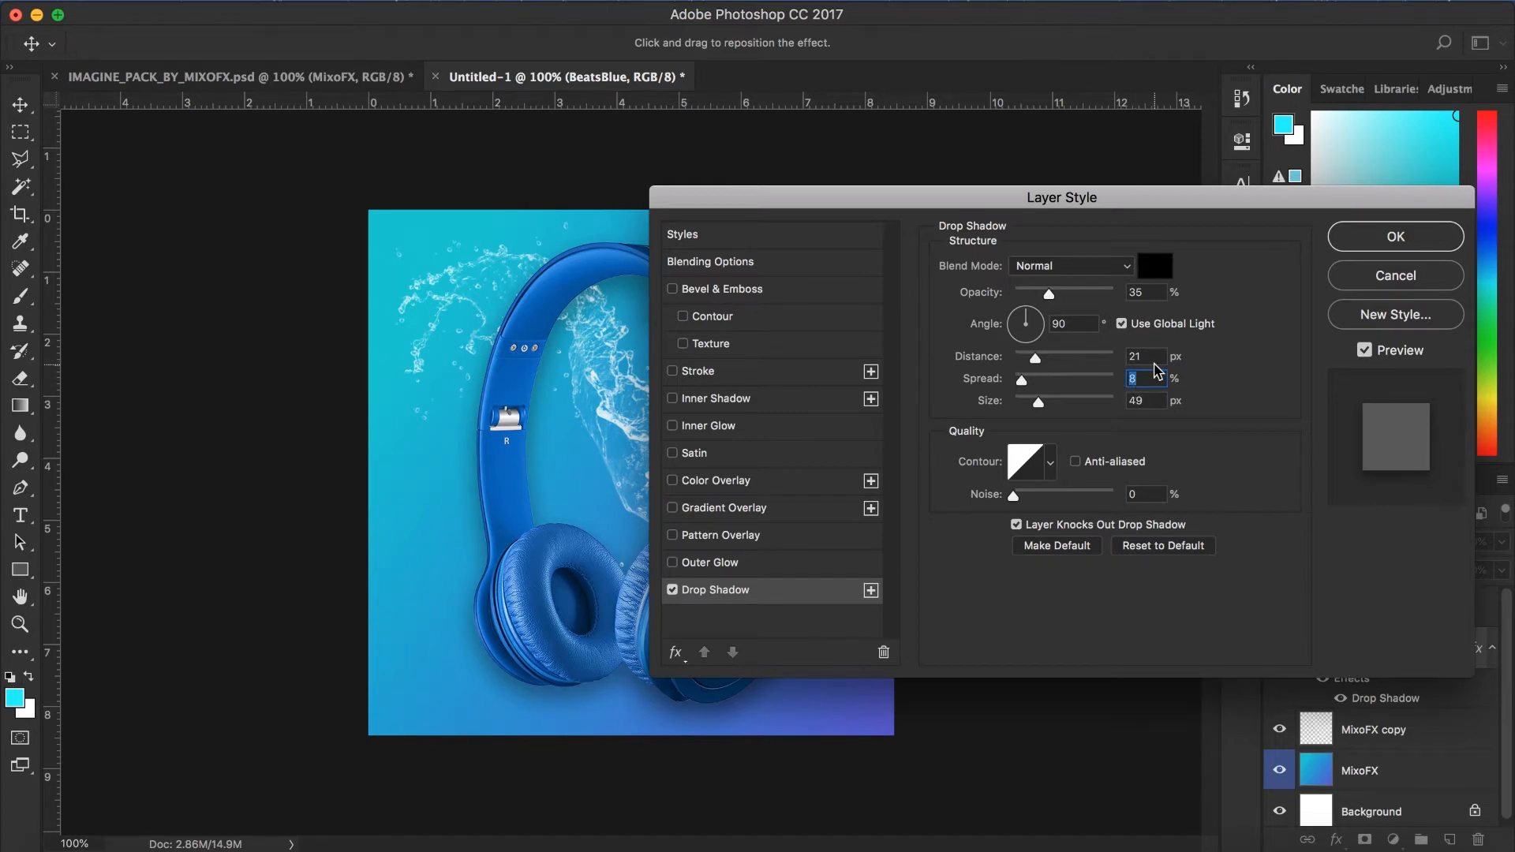
text(2)
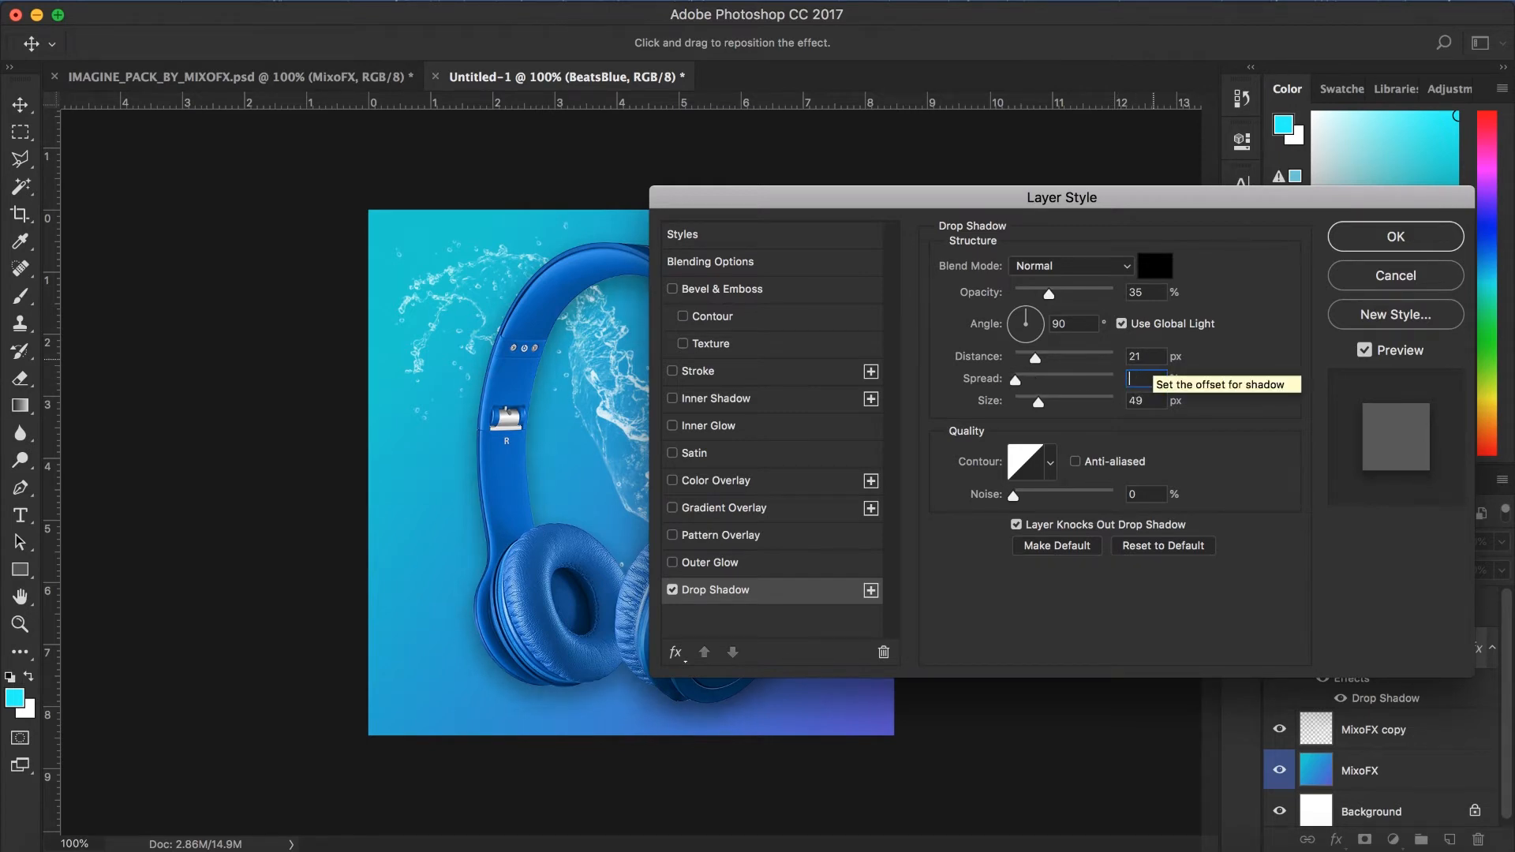
text(5)
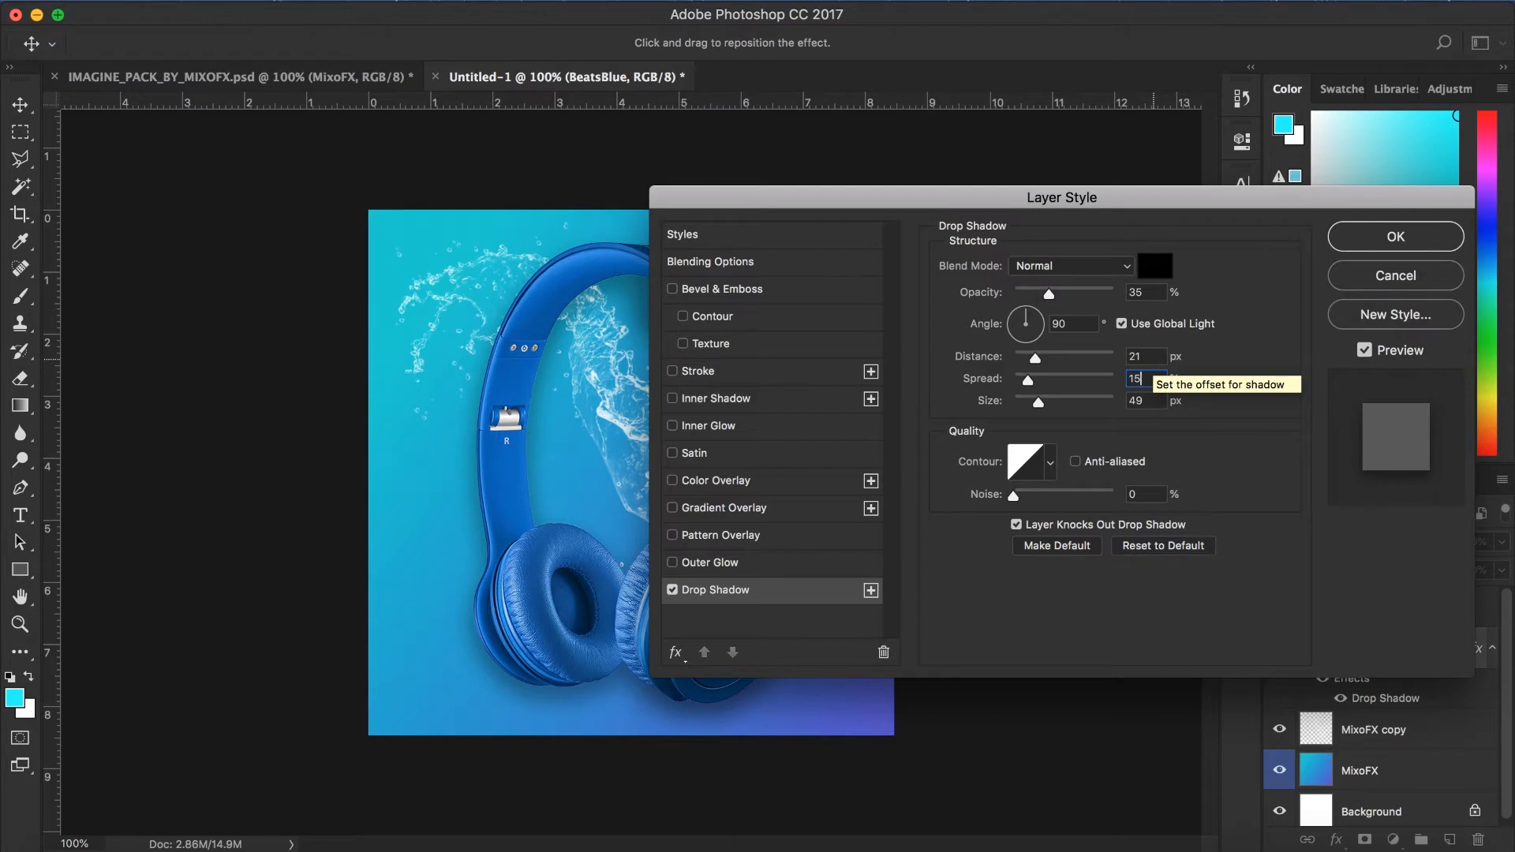
click(1363, 236)
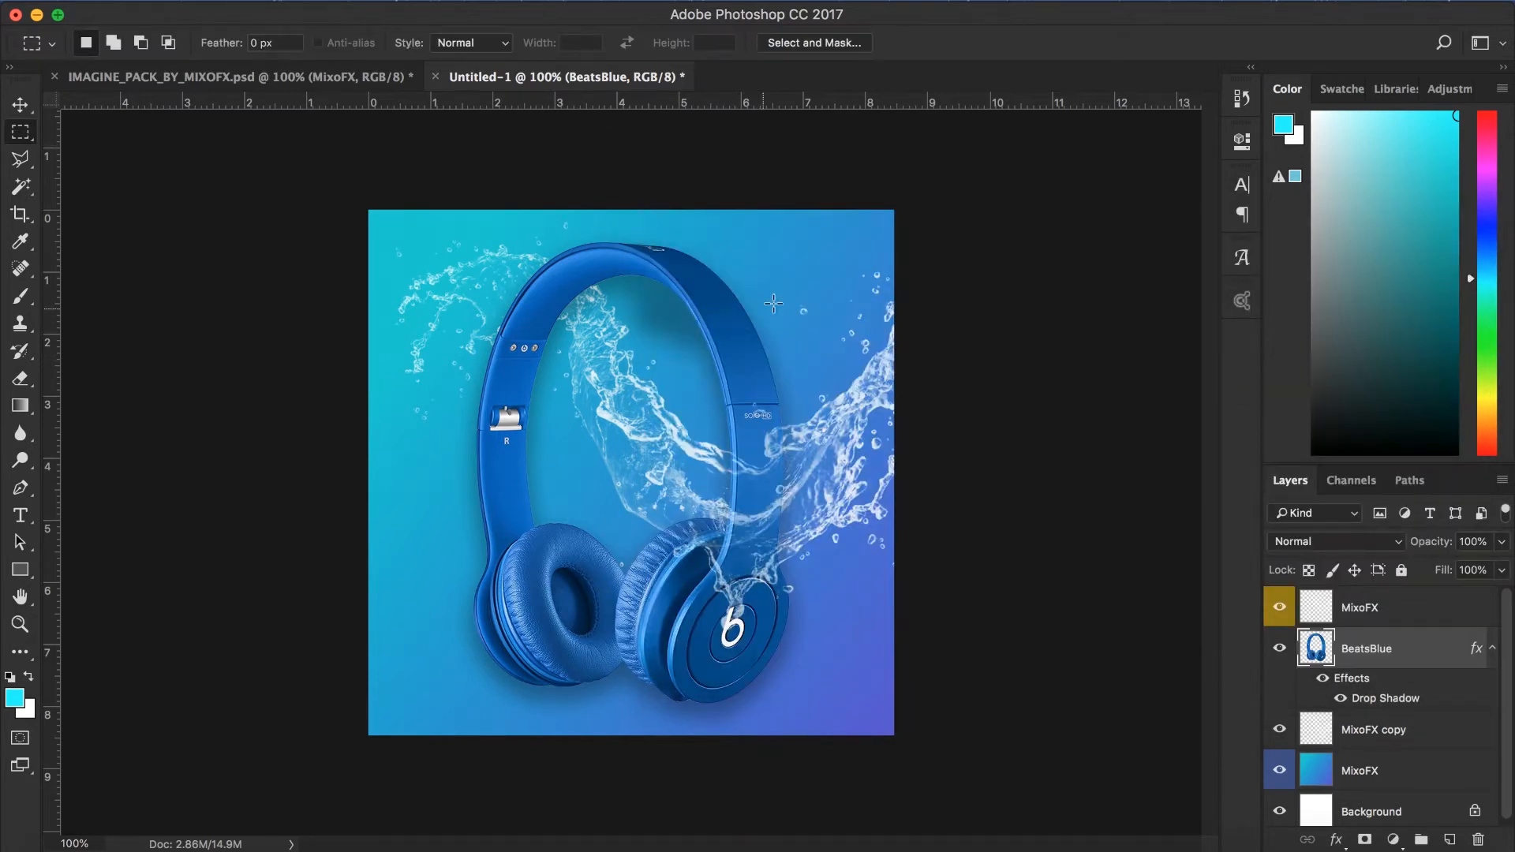
Step: Duplicate the top MixoFX water layer and set the copy's opacity to 50%
click(1378, 619)
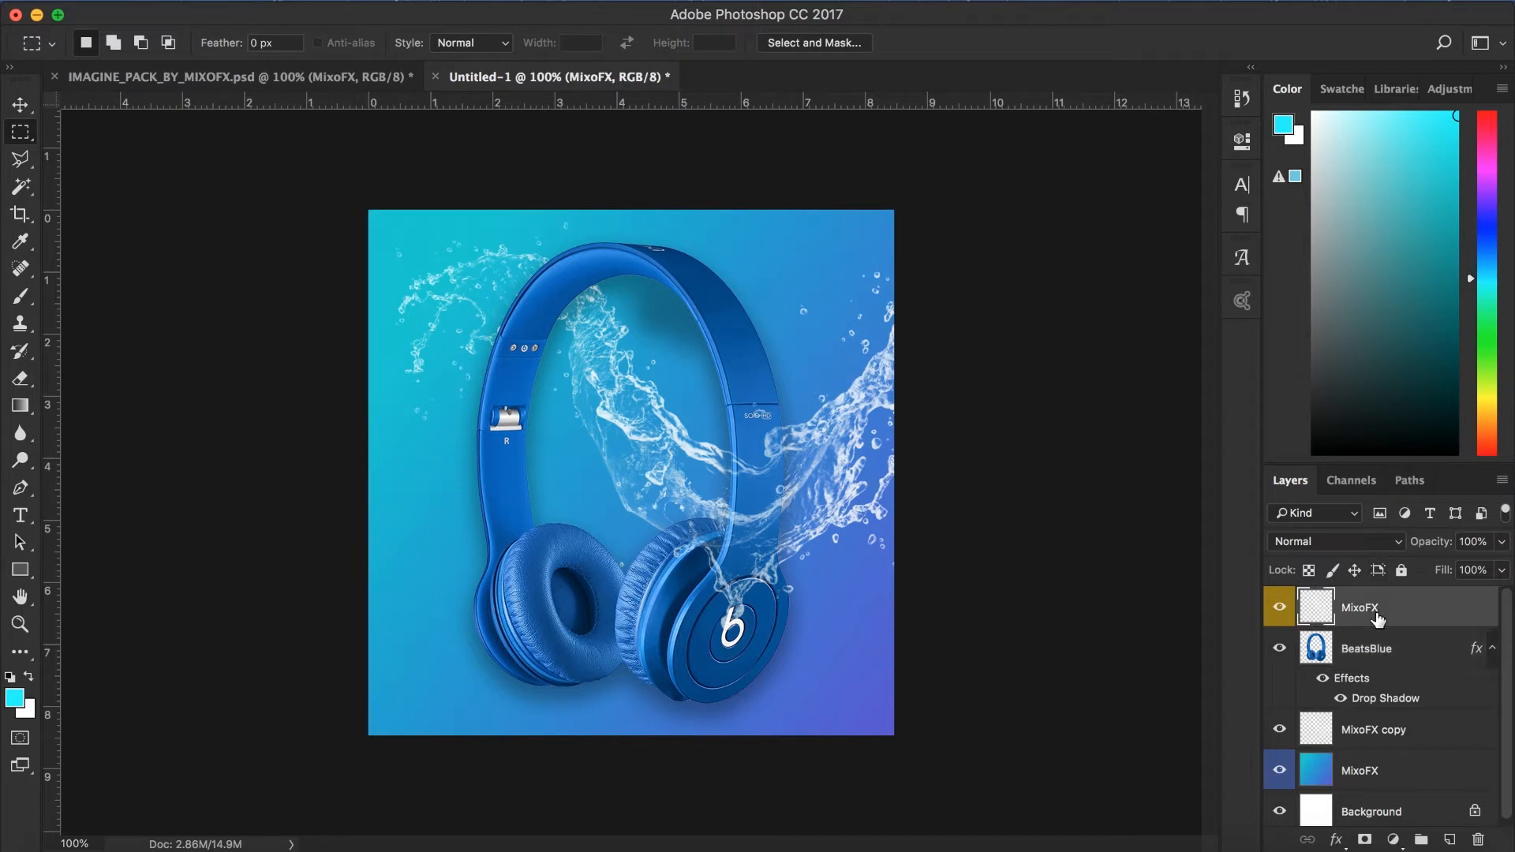
key(super+j)
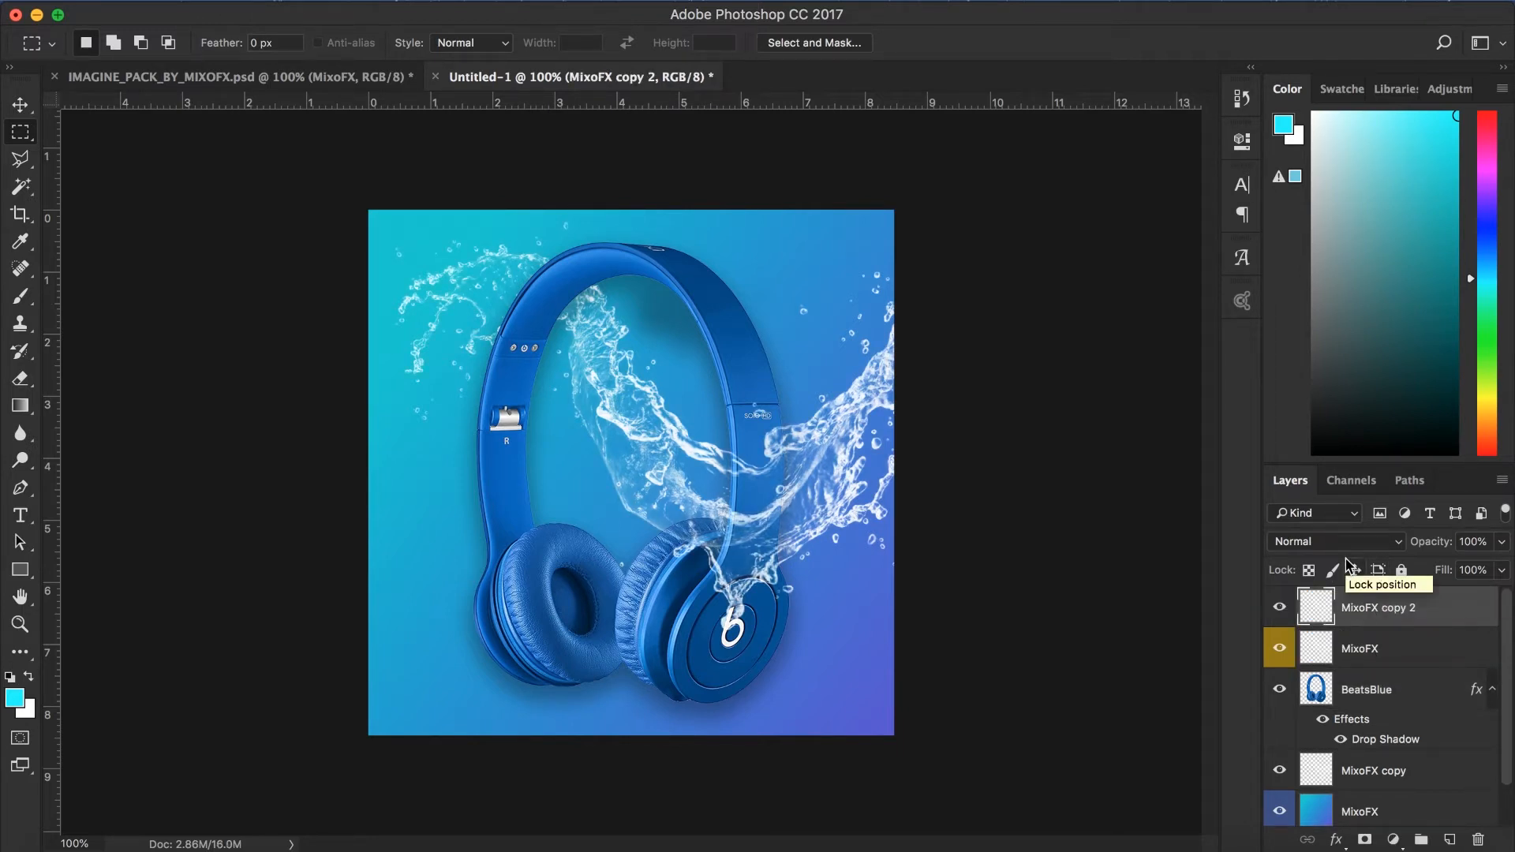
click(1486, 544)
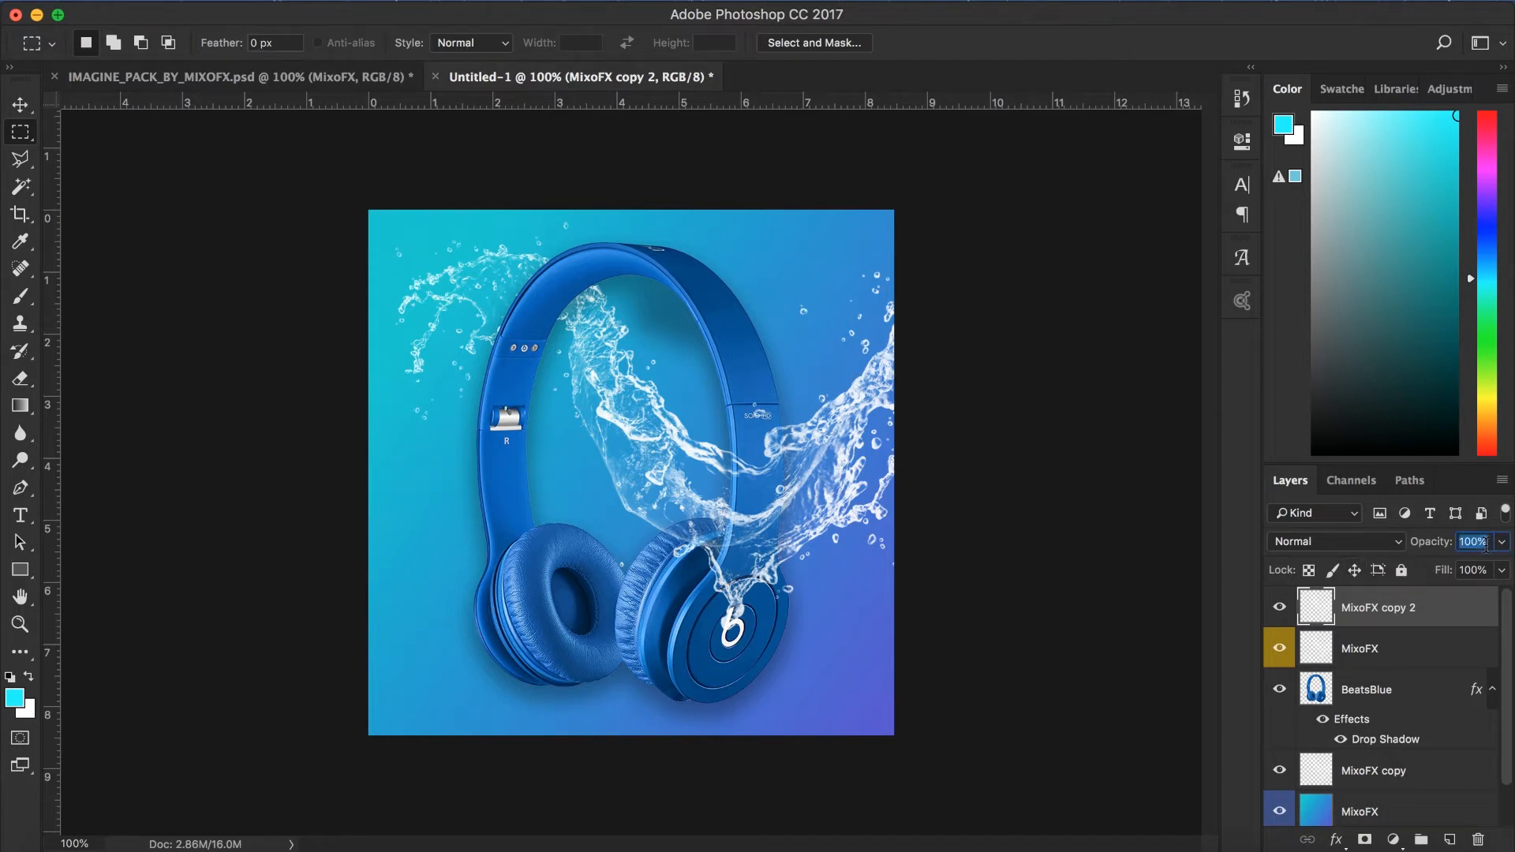
text(50)
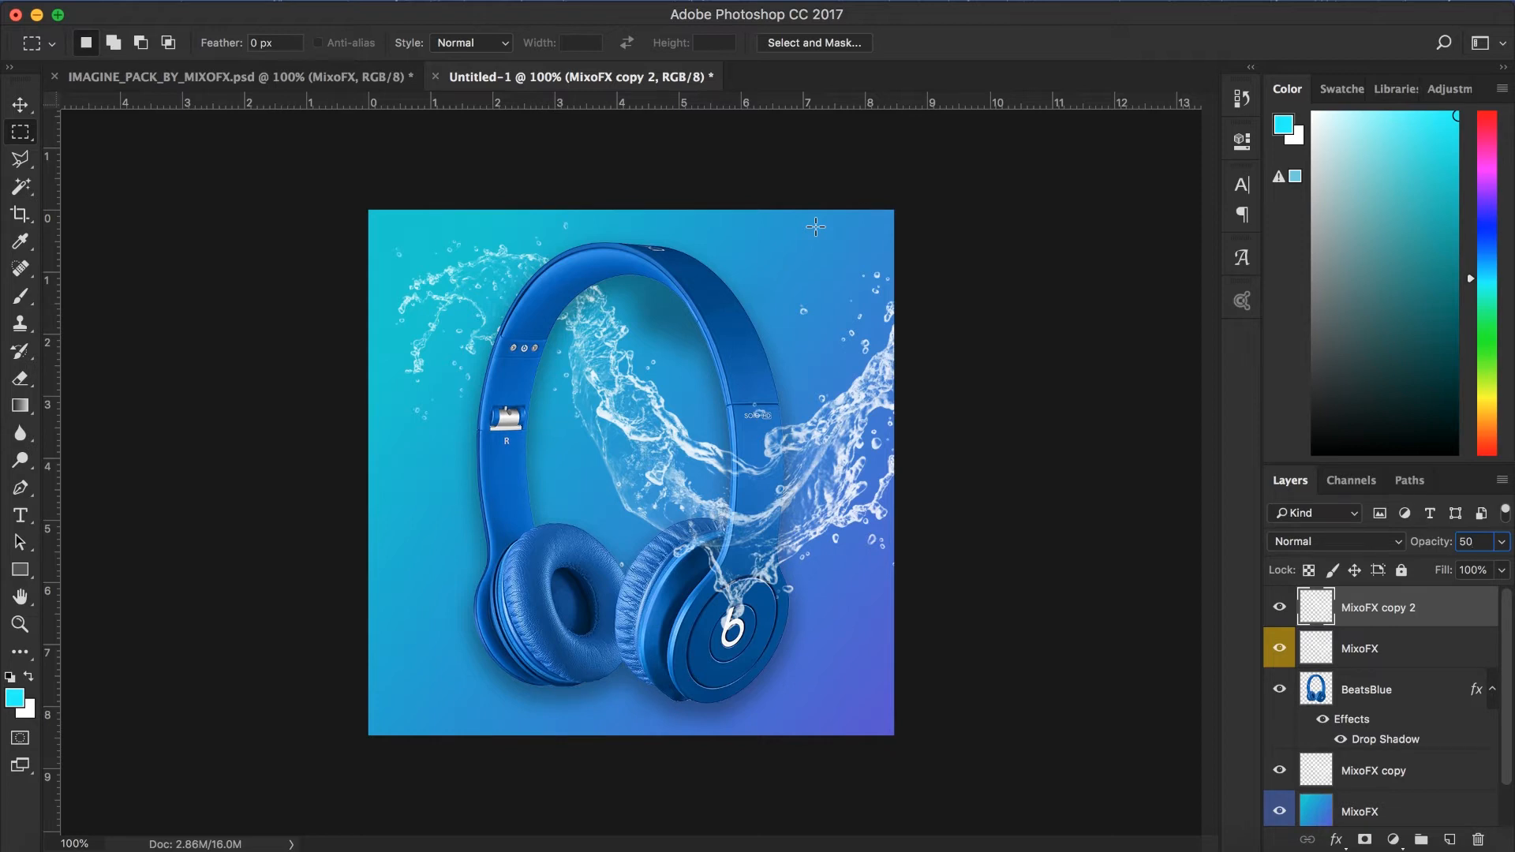
Step: In IMAGINE_PACK_BY_MIXOFX.psd, hide the current splash in the Water group and show the wide splash rising from the bottom edge
click(280, 77)
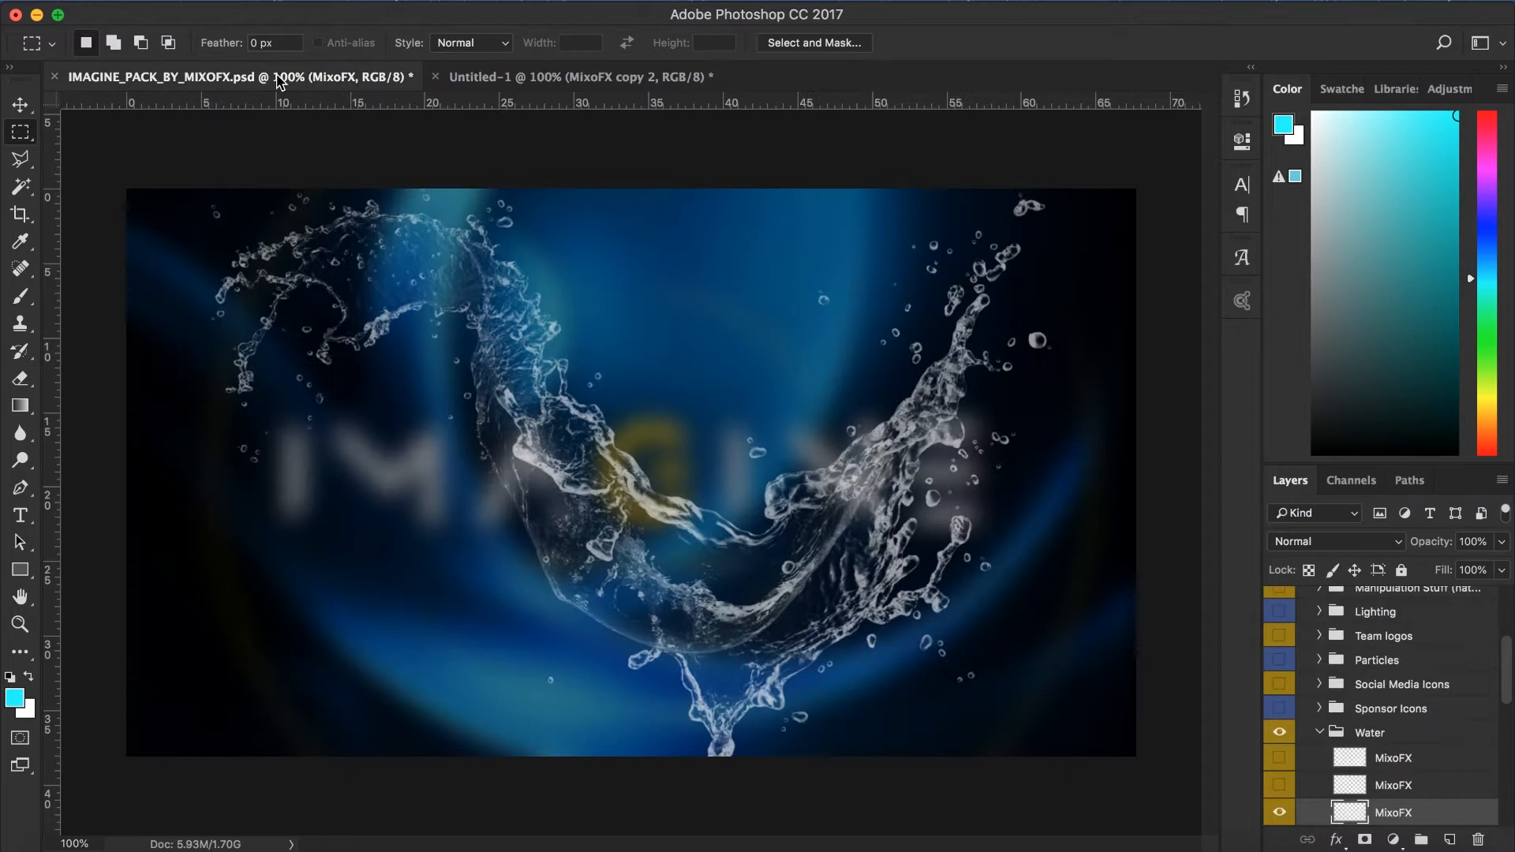
click(1279, 812)
click(1279, 785)
scroll(1314, 778, down, 3)
click(1279, 703)
click(1279, 785)
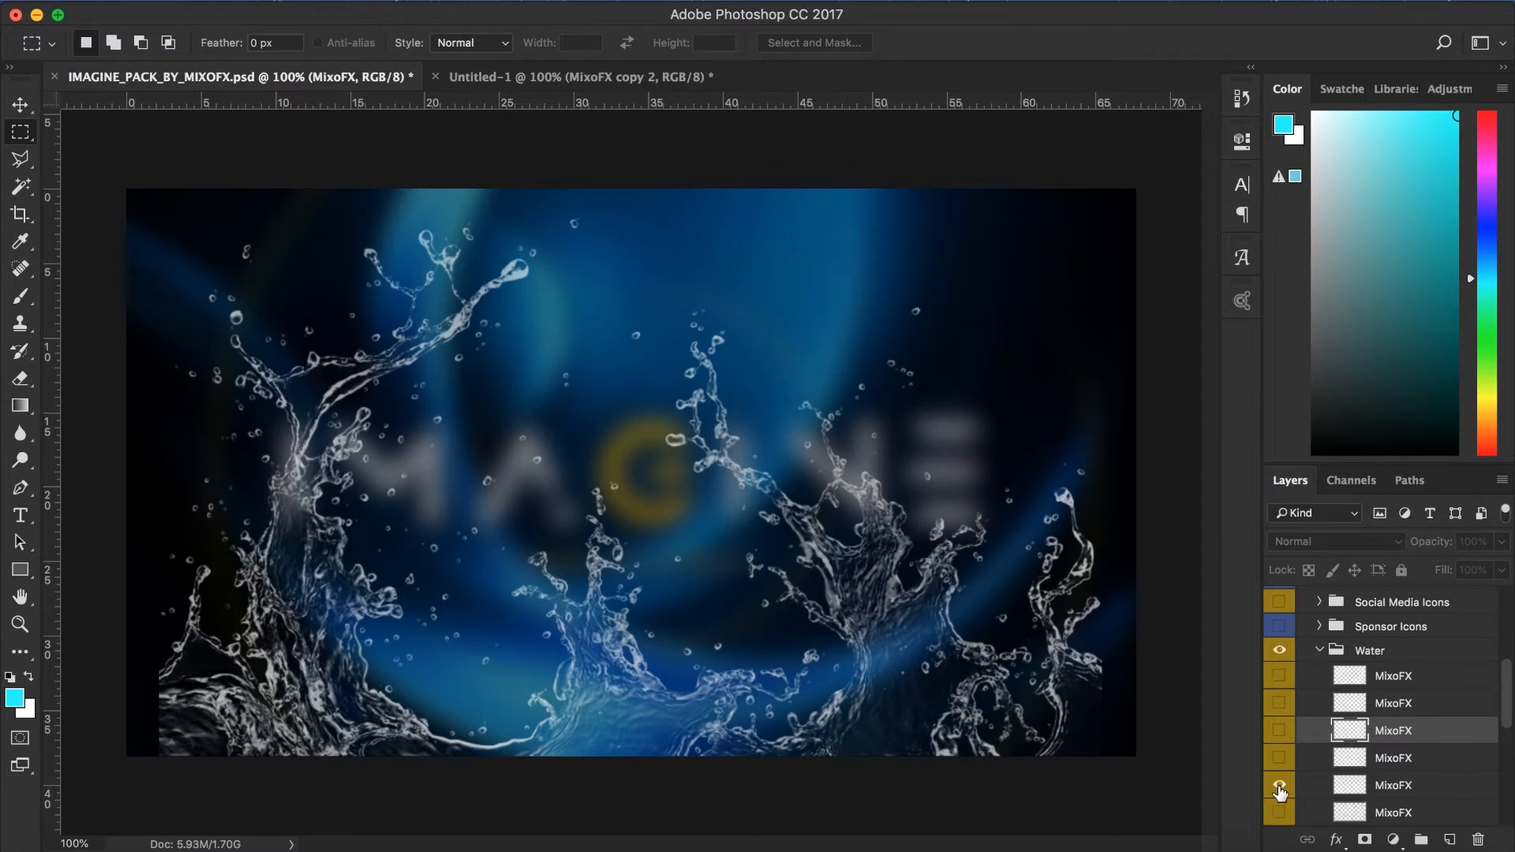
Step: Duplicate the visible wide splash layer from the Water group into the Untitled-1 document
right_click(1382, 785)
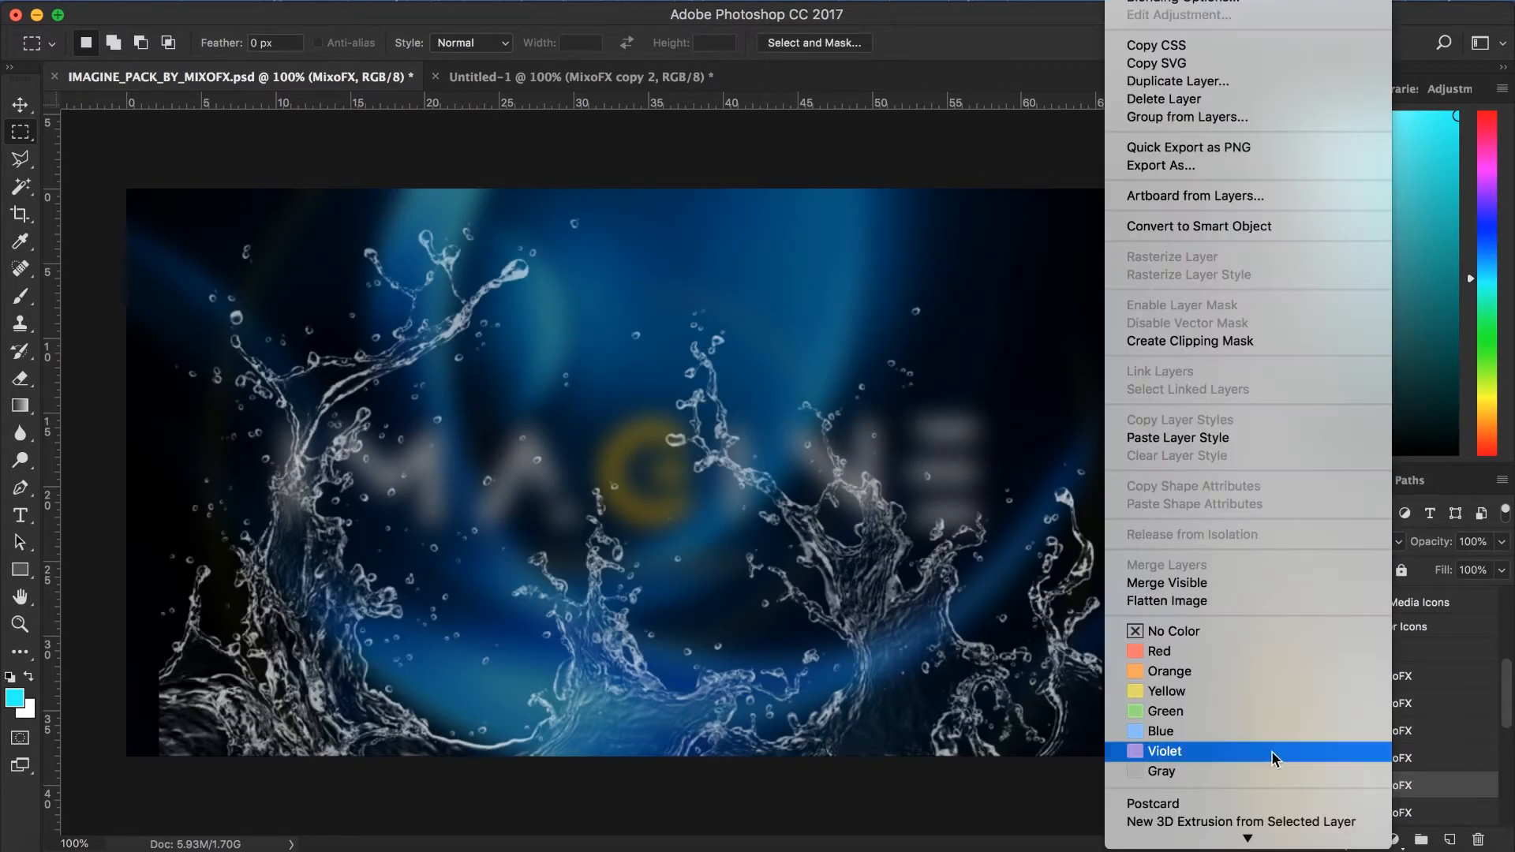
click(1177, 77)
click(718, 406)
click(696, 422)
click(957, 329)
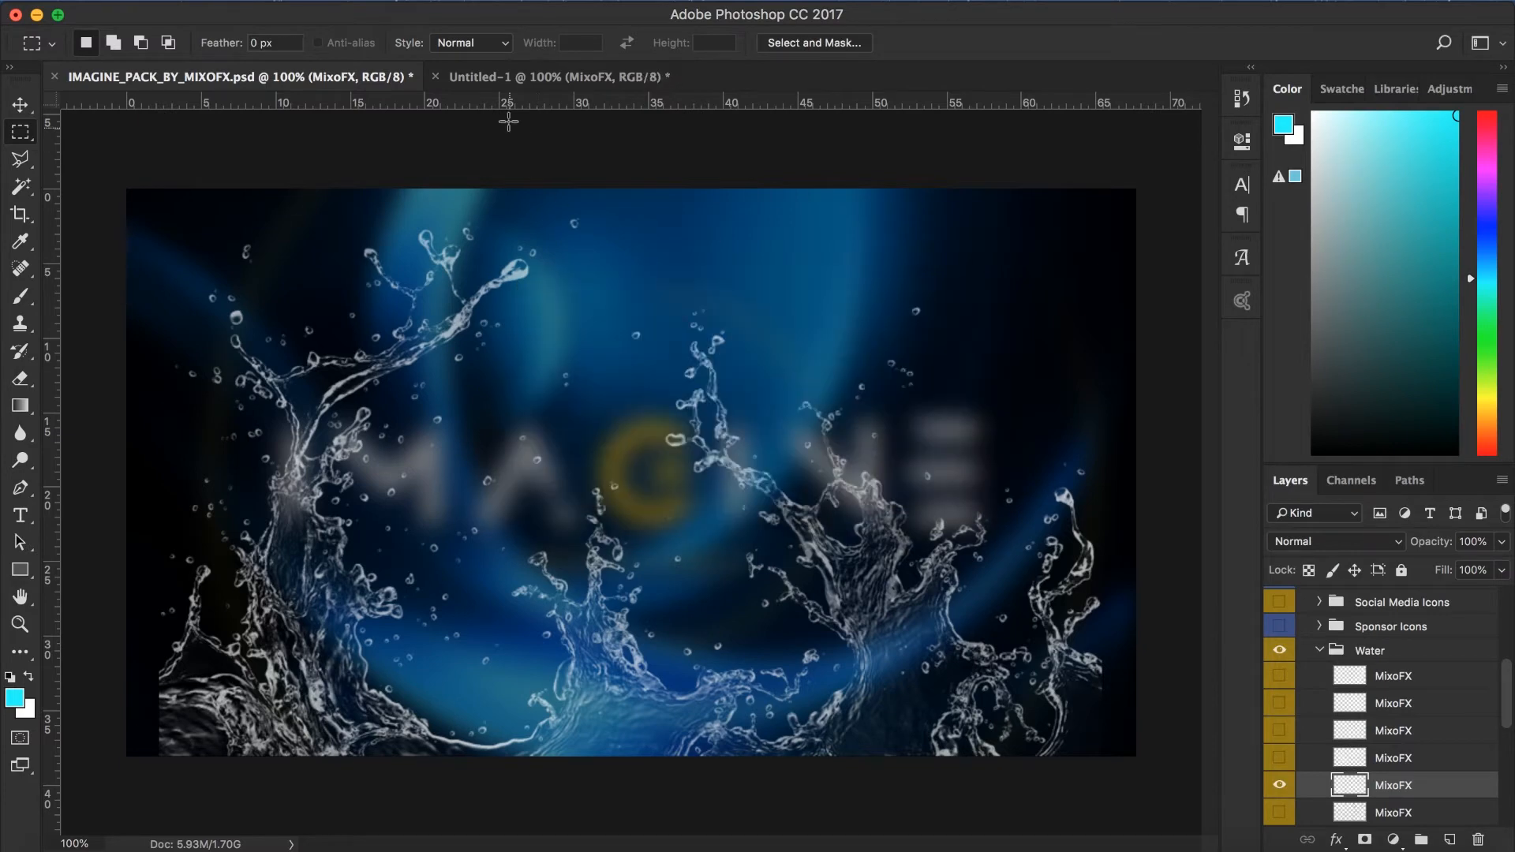
Step: In Untitled-1, scale the wide splash to about 54% and position it along the canvas's bottom edge in front of the headphones
click(538, 76)
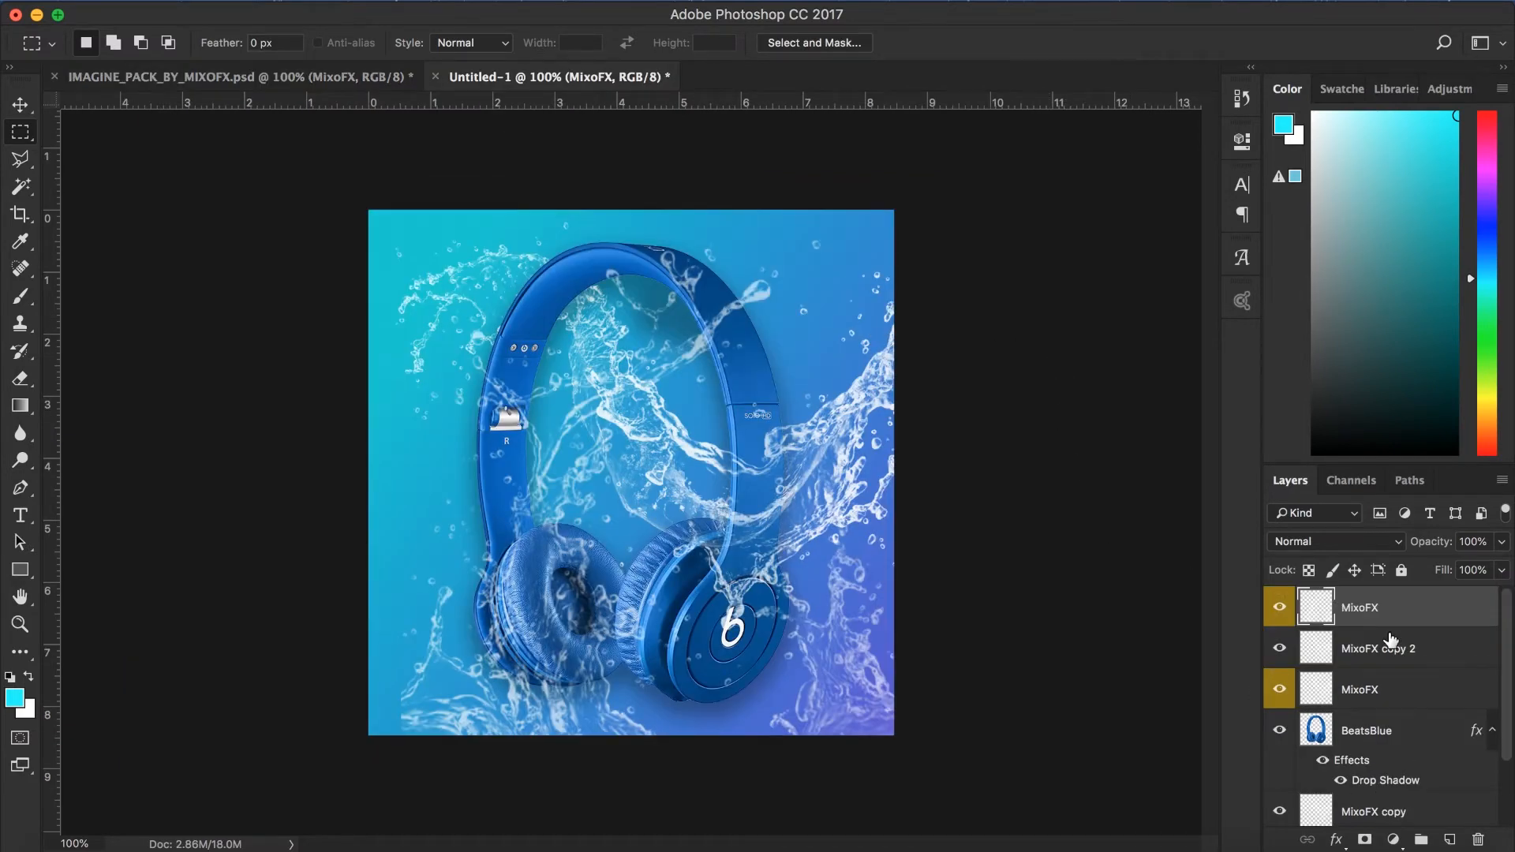
key(super+t)
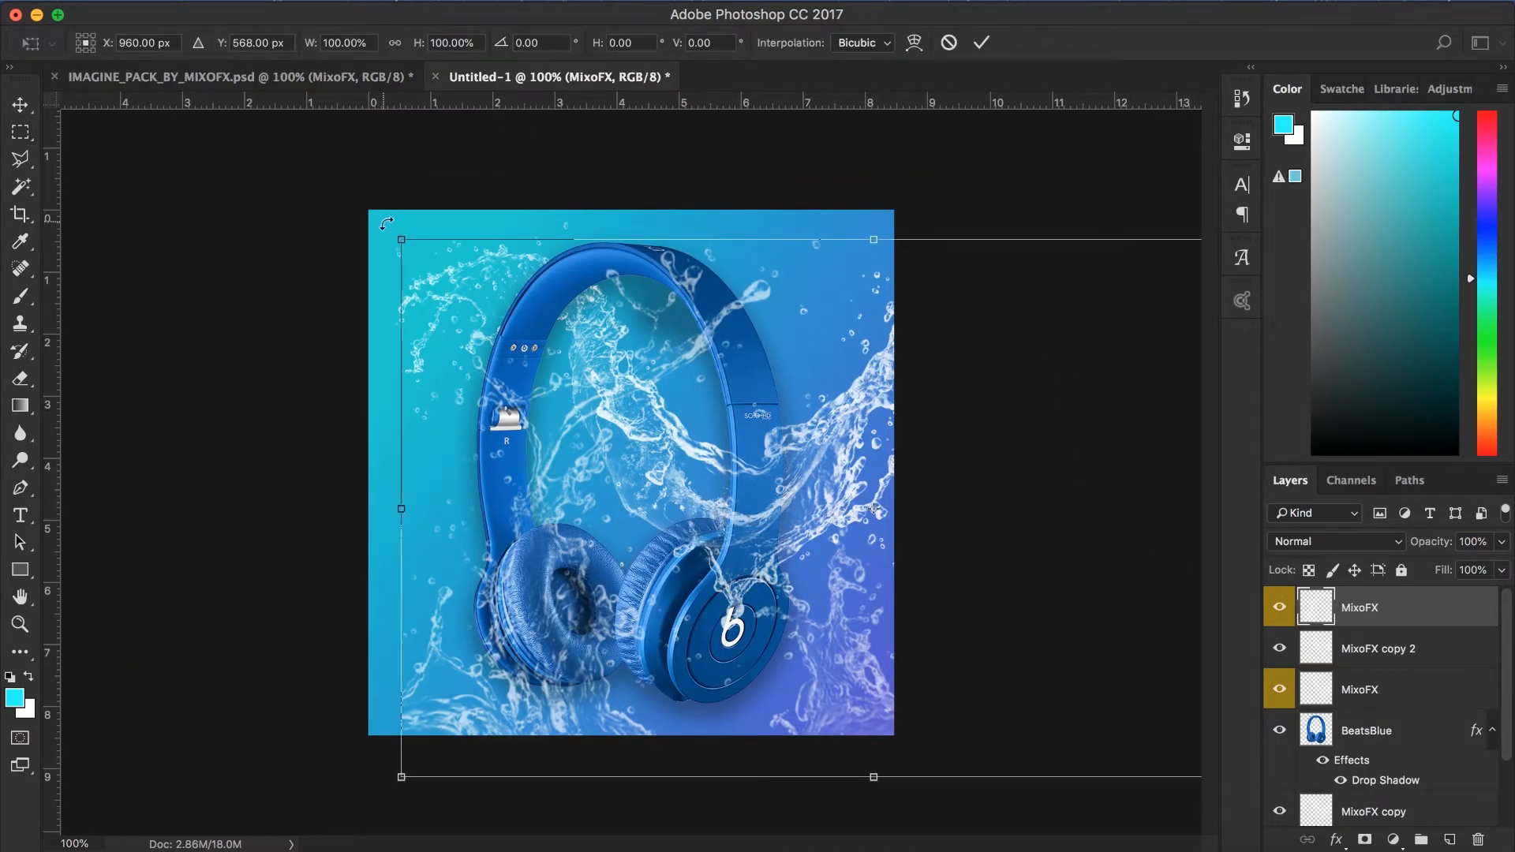
drag(408, 243, 779, 455)
drag(905, 596, 478, 565)
drag(349, 427, 387, 442)
drag(913, 439, 890, 462)
drag(811, 566, 804, 563)
drag(880, 724, 884, 727)
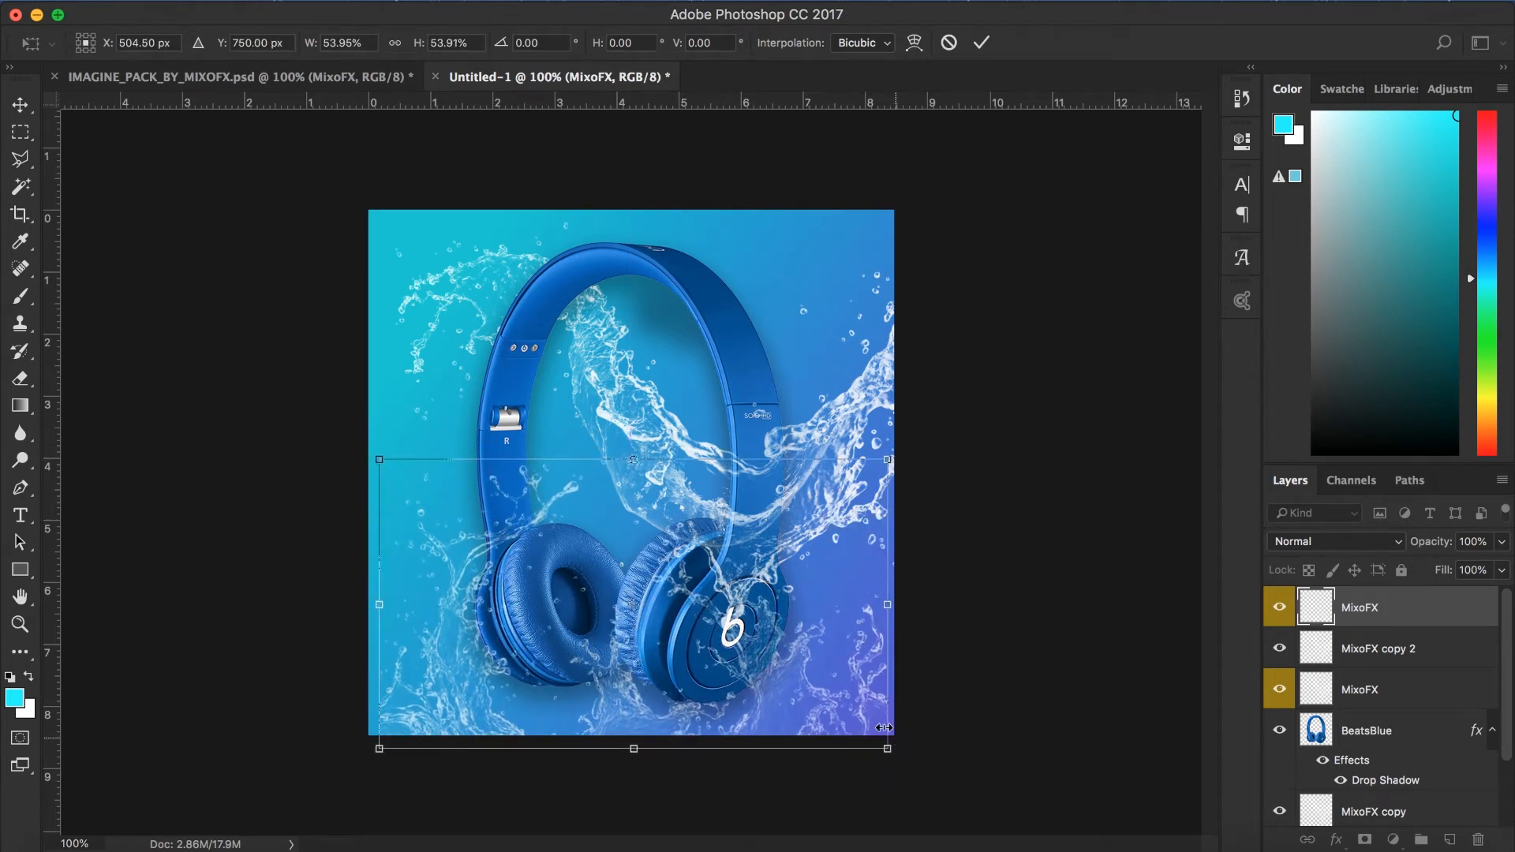
drag(794, 656, 795, 765)
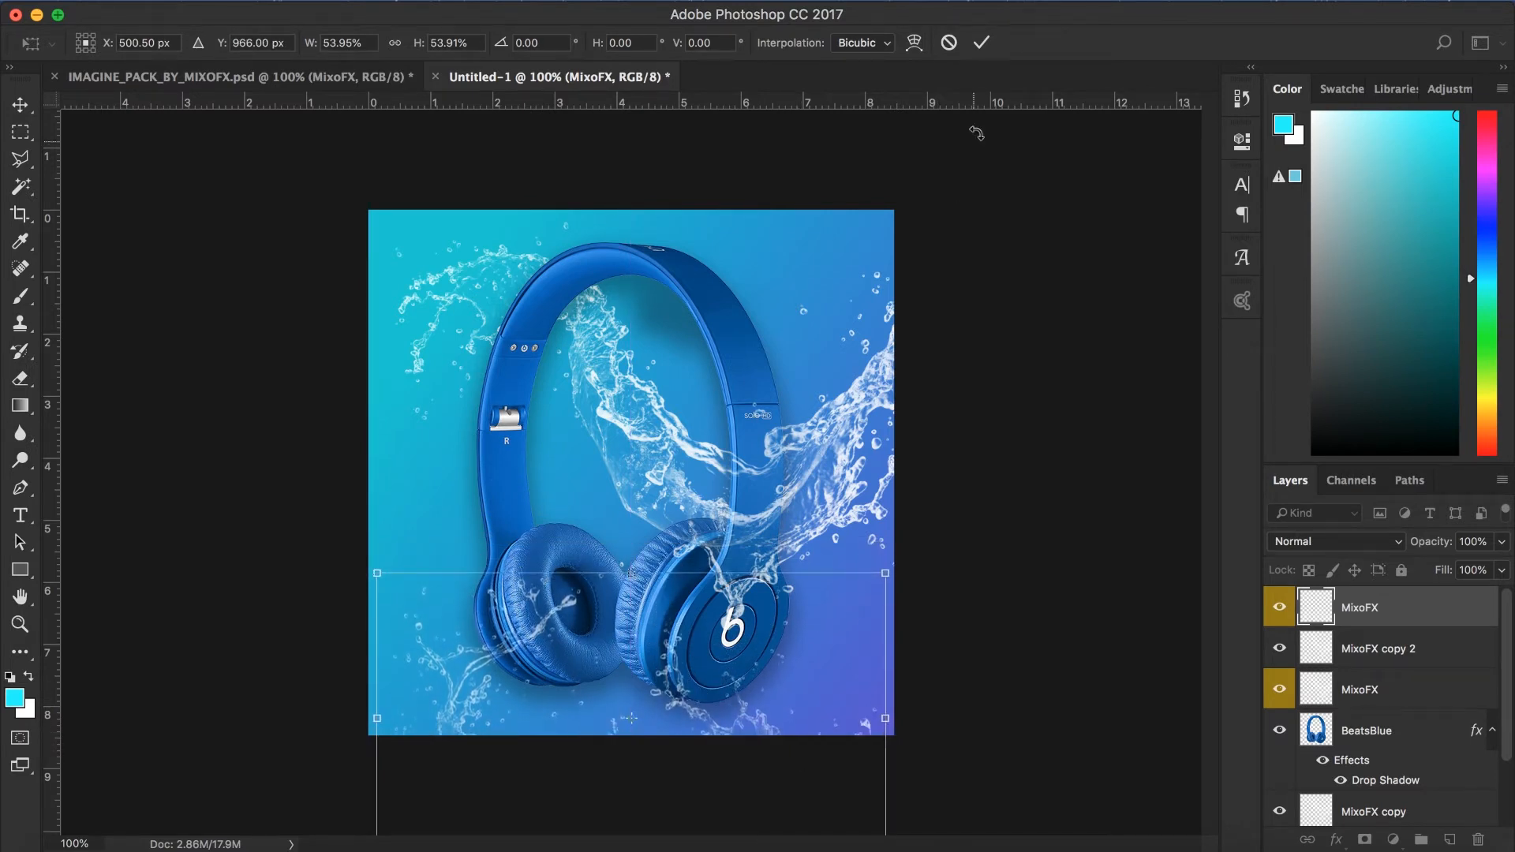
click(982, 45)
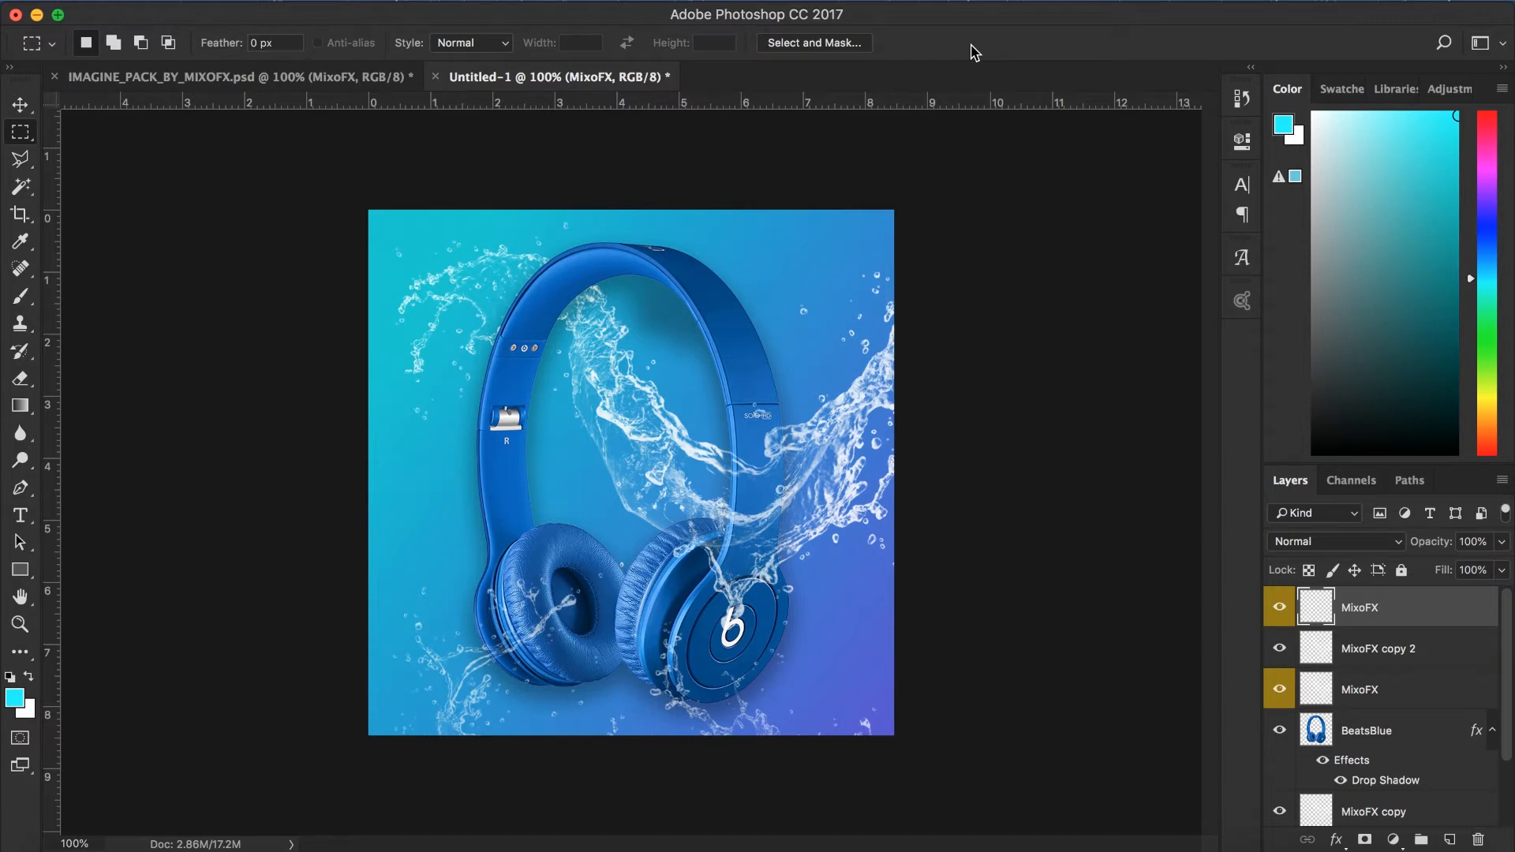
Step: Duplicate the bottom splash to directly below the BeatsBlue layer and move the copy to the canvas's lower right
key(super+j)
drag(1473, 615, 1341, 692)
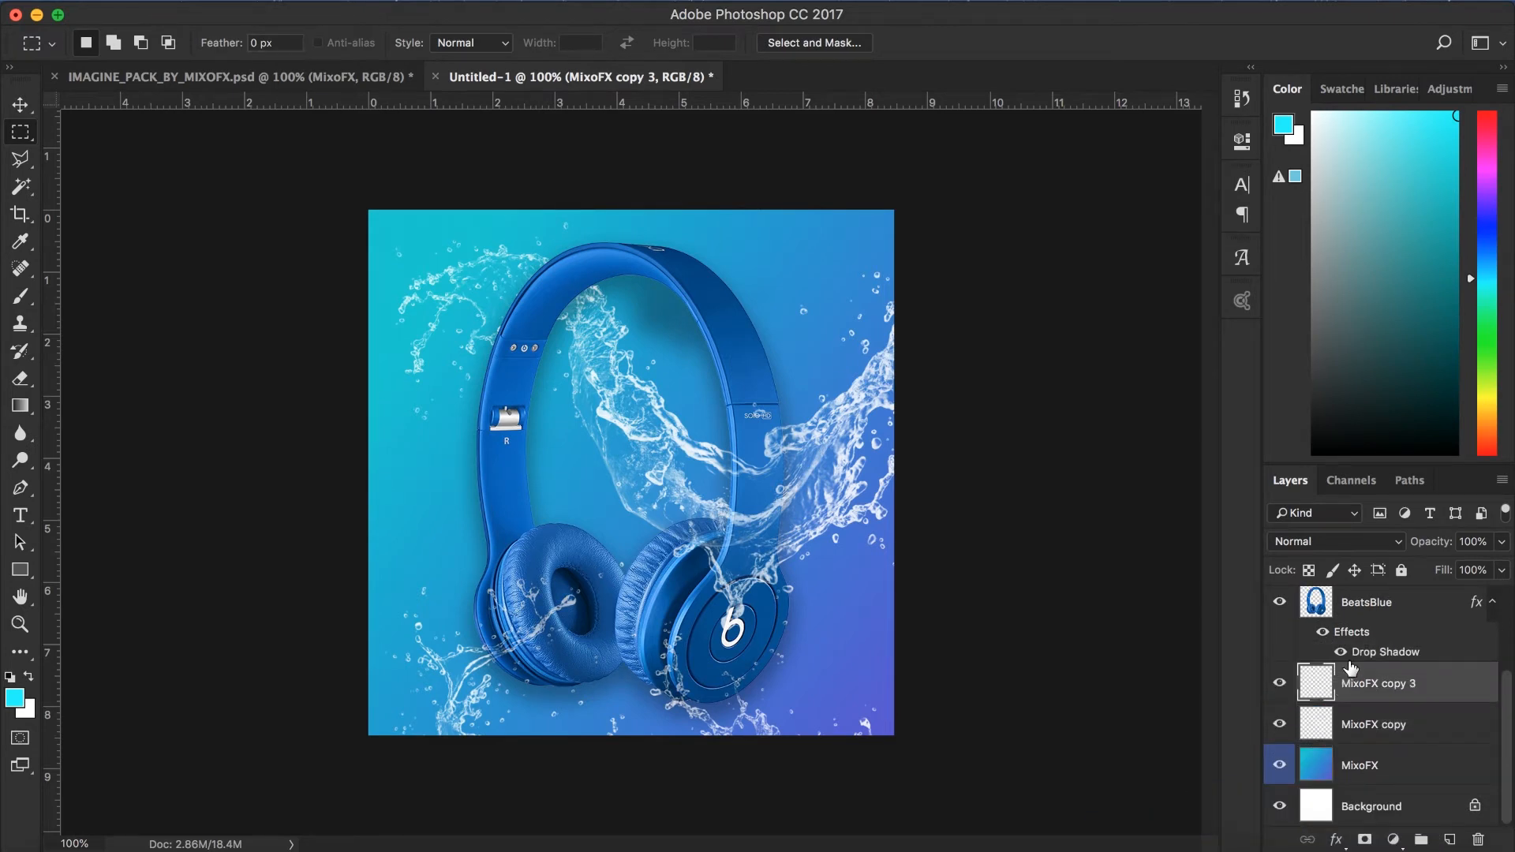
key(super+t)
key(Right)
key(Right)
key(Right)
key(Right)
key(Right)
key(Right)
key(Right)
key(Right)
key(Right)
key(Right)
key(Right)
key(Right)
key(Right)
key(Right)
key(Right)
key(Right)
key(Right)
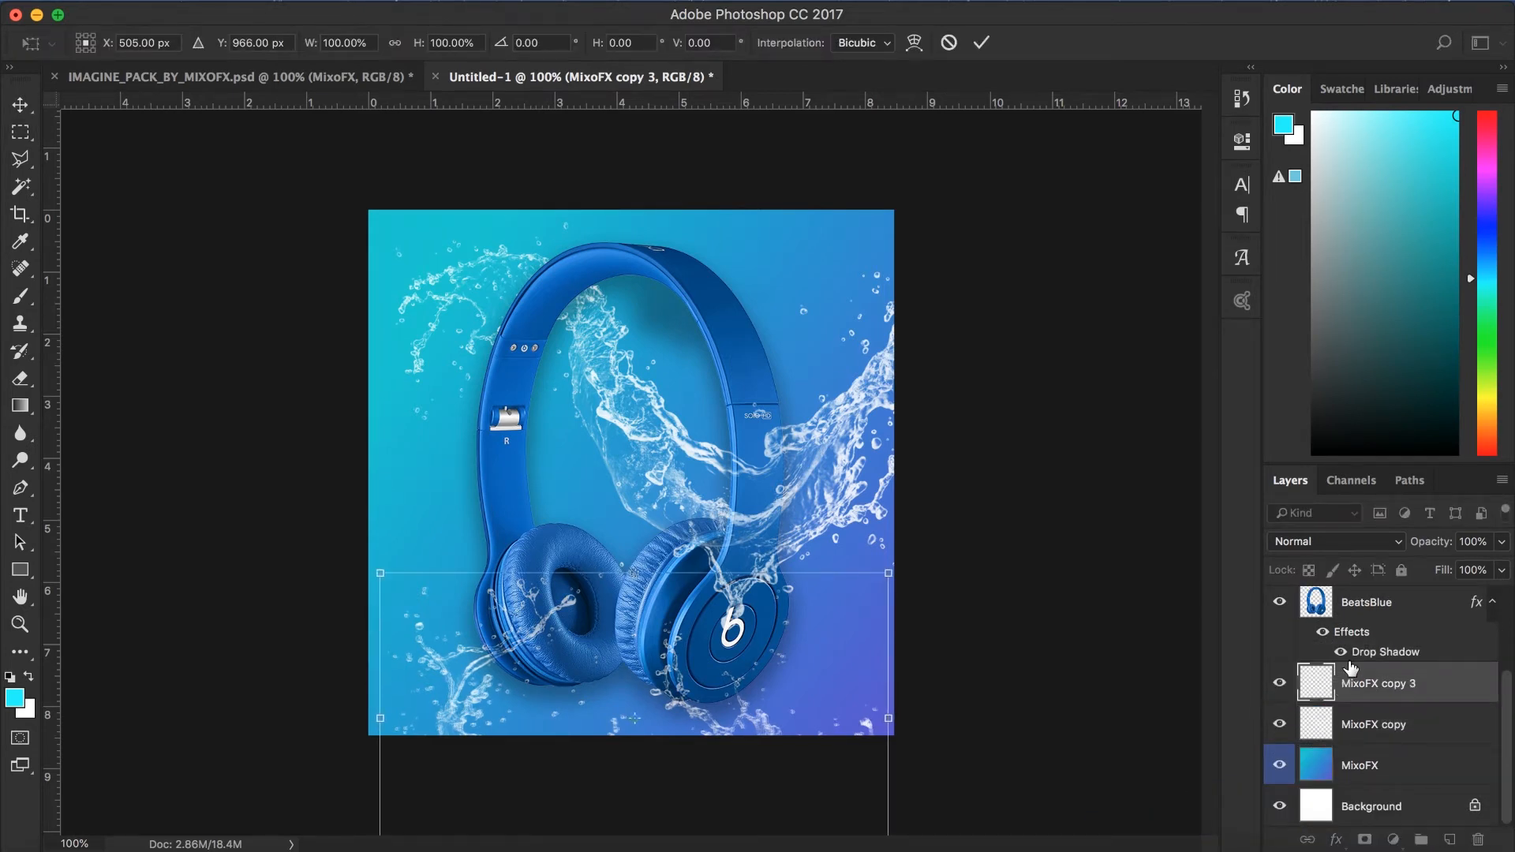
key(Right)
key(Right)
key(Right)
key(Right)
key(Right)
key(Right)
key(Right)
key(Right)
key(Right)
key(Right)
key(Right)
key(Right)
key(Right)
key(Right)
key(Right)
key(Right)
key(Right)
key(Right)
key(Right)
key(Right)
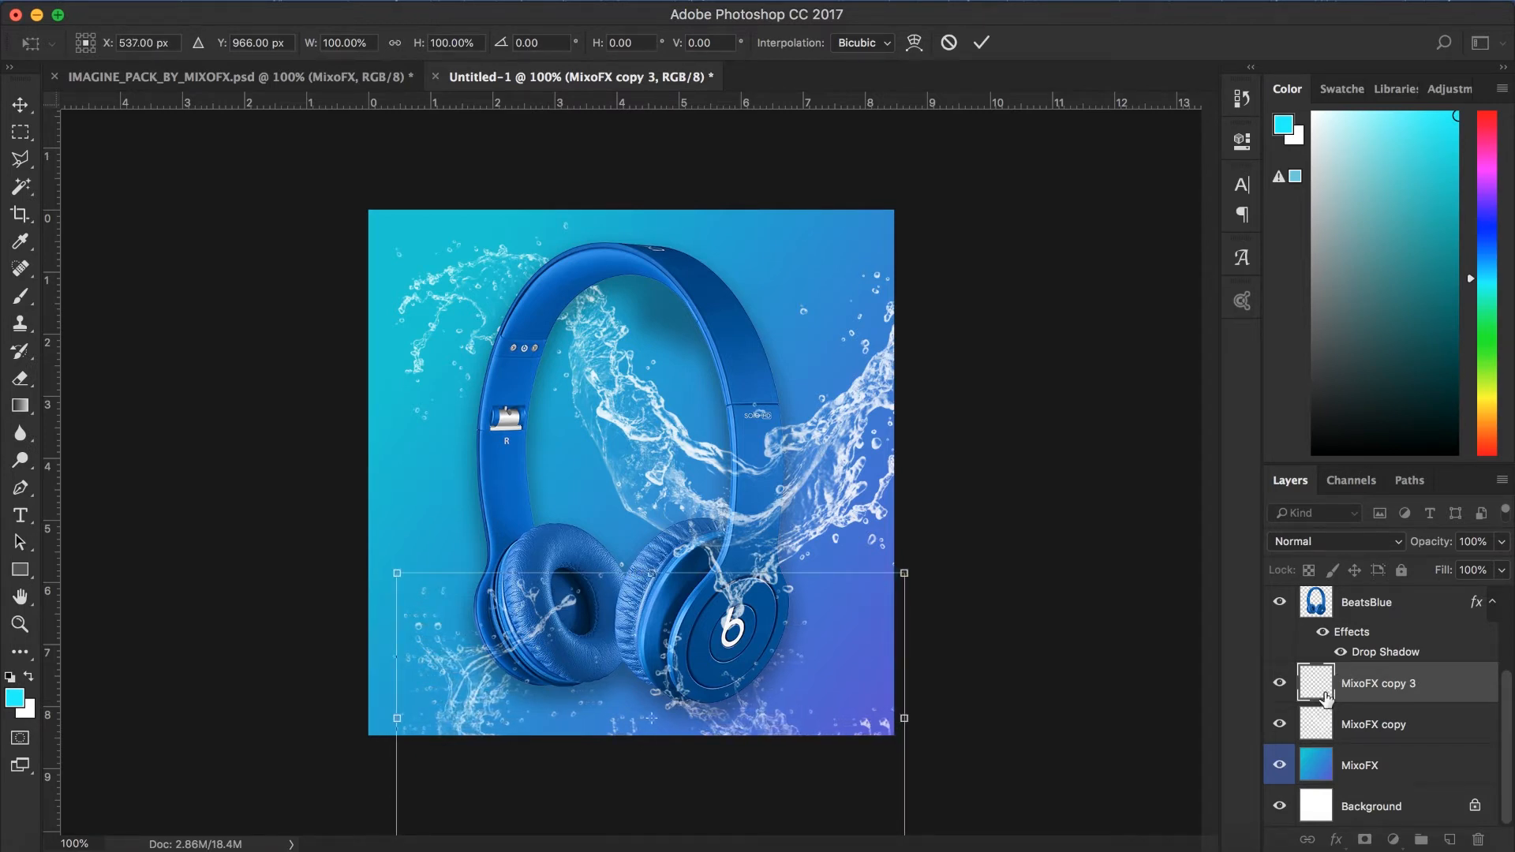
drag(751, 729, 878, 688)
click(983, 44)
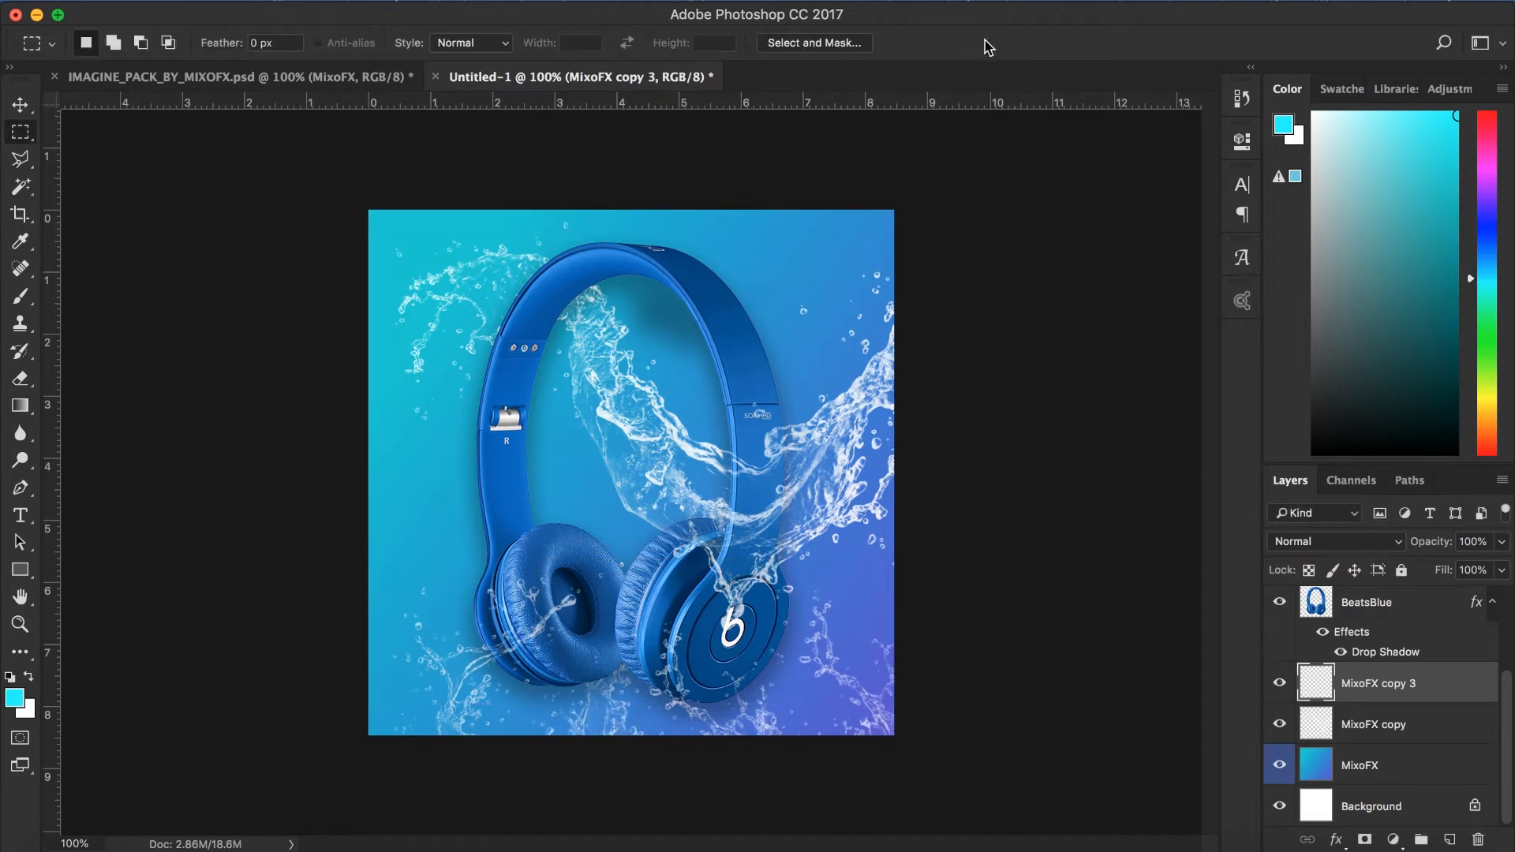
Step: Enlarge the MixoFX copy 3 splash to about 112% and shift it up and left behind the earcups
key(super+t)
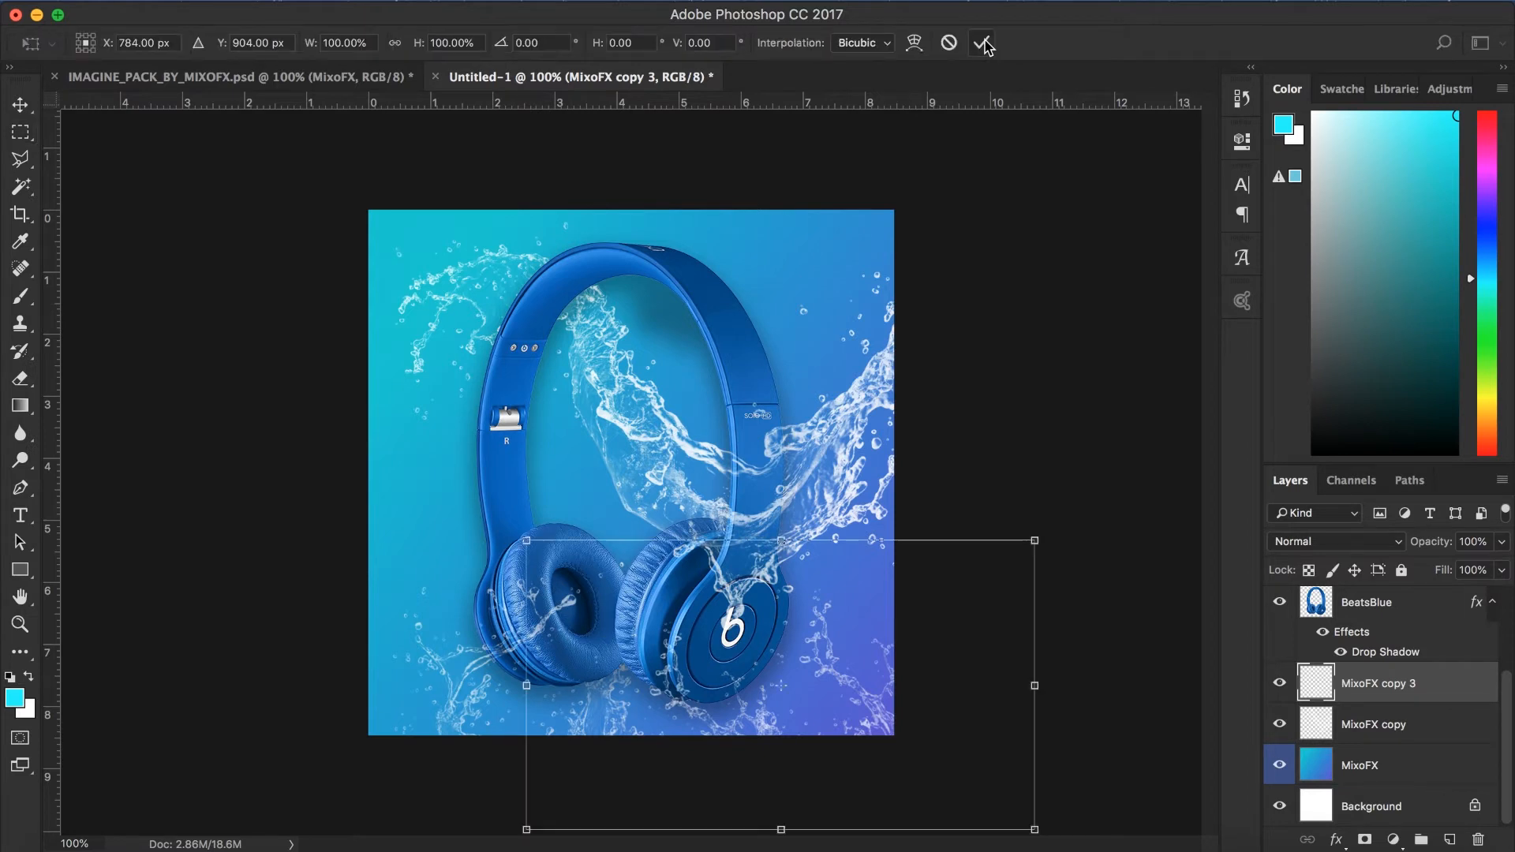
drag(514, 534, 463, 504)
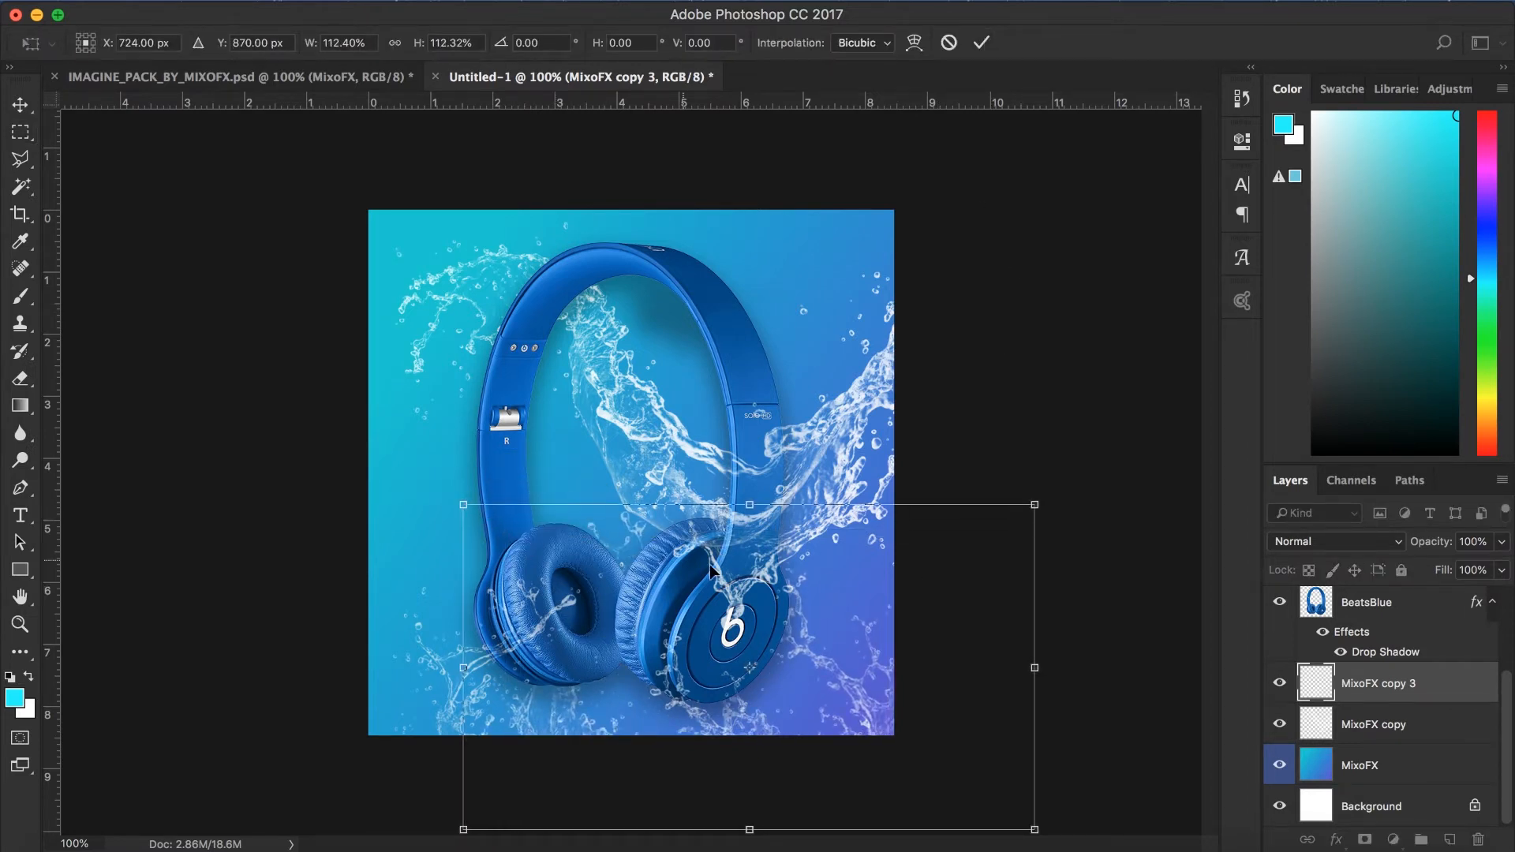
drag(852, 632, 826, 622)
click(981, 42)
key(m)
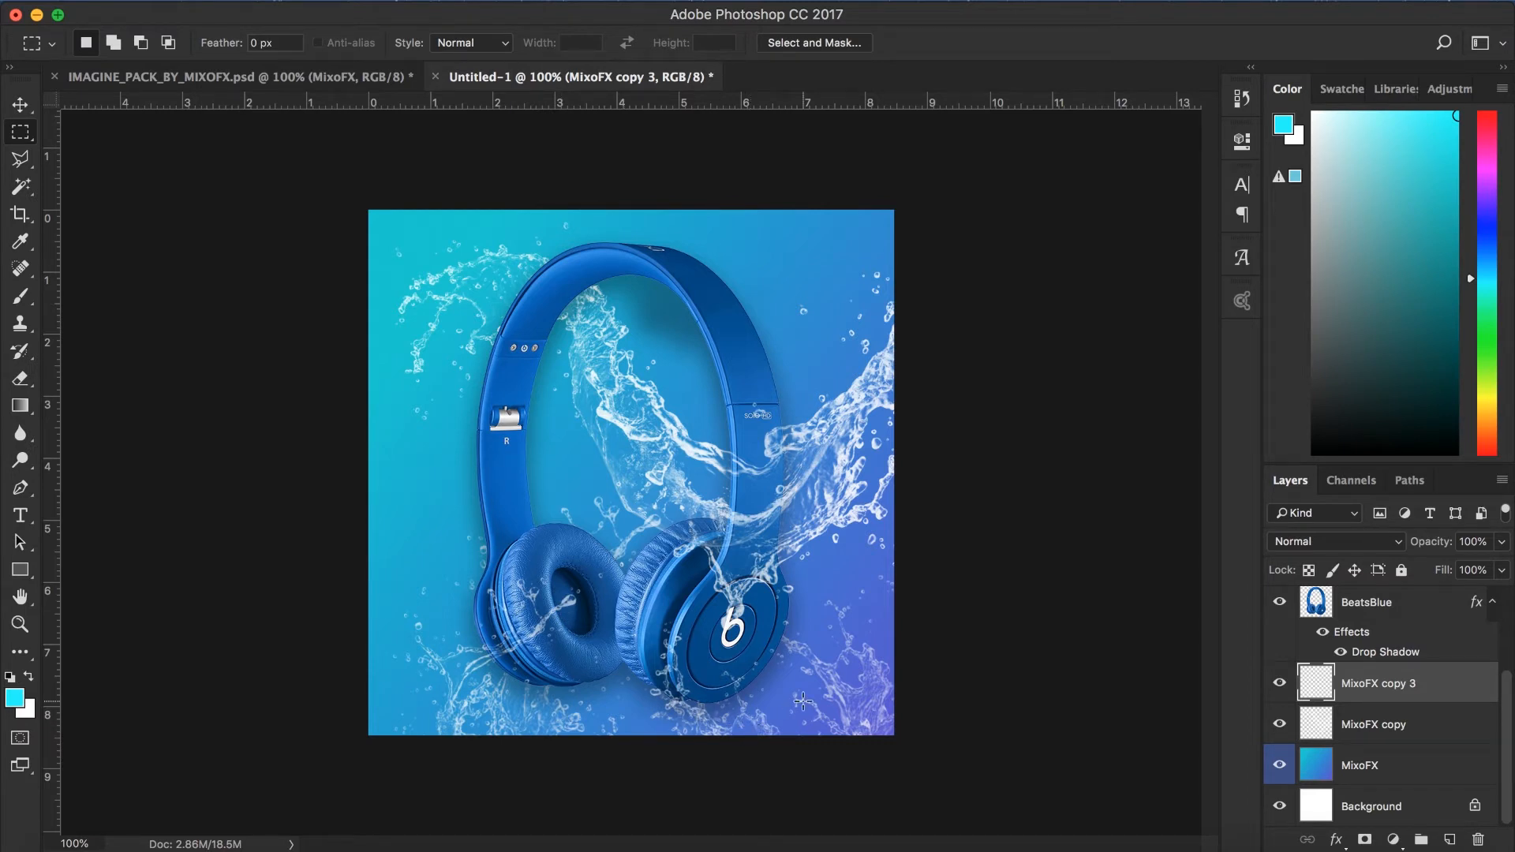
Step: Scale the MixoFX copy 3 splash down to about 91% and shift it left along the canvas's bottom edge
key(super+t)
drag(443, 486, 487, 518)
drag(913, 734, 860, 734)
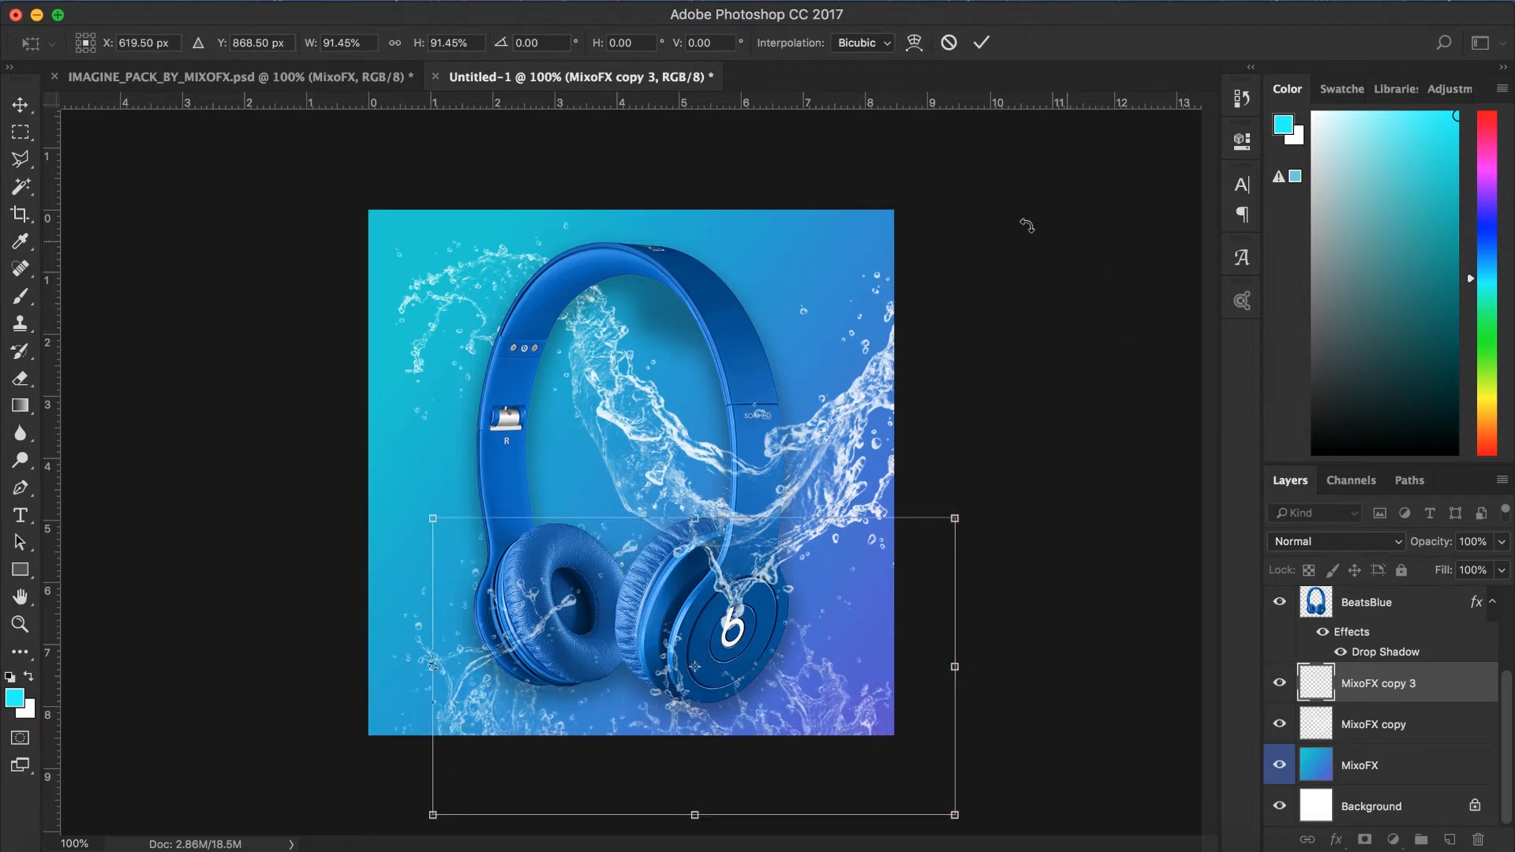
click(981, 43)
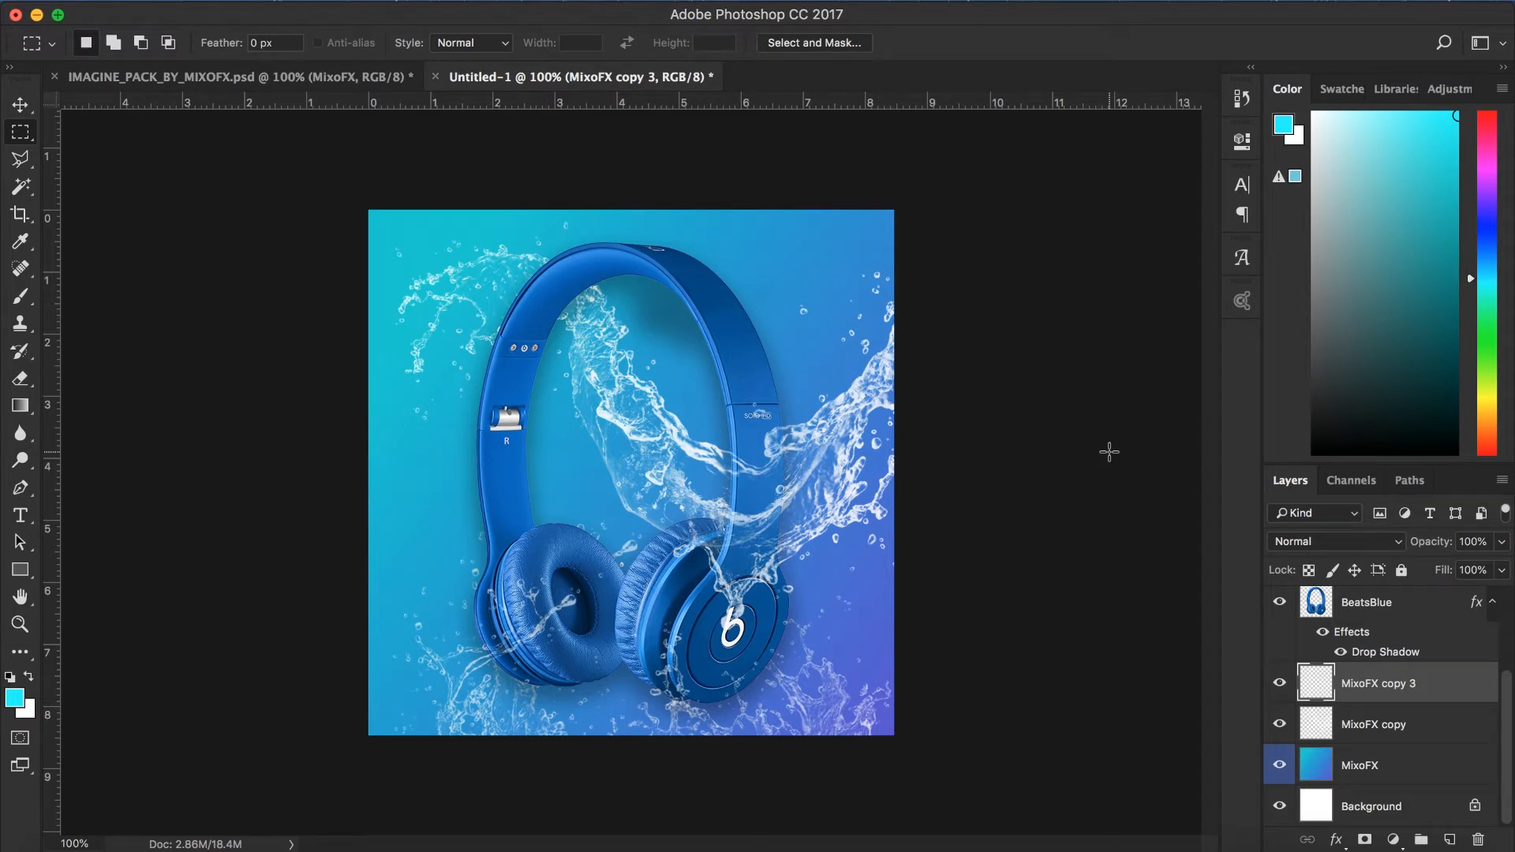
Step: Duplicate the MixoFX copy 3 splash, then rotate and move the copy to the canvas's lower-left area behind the headphones
key(super+j)
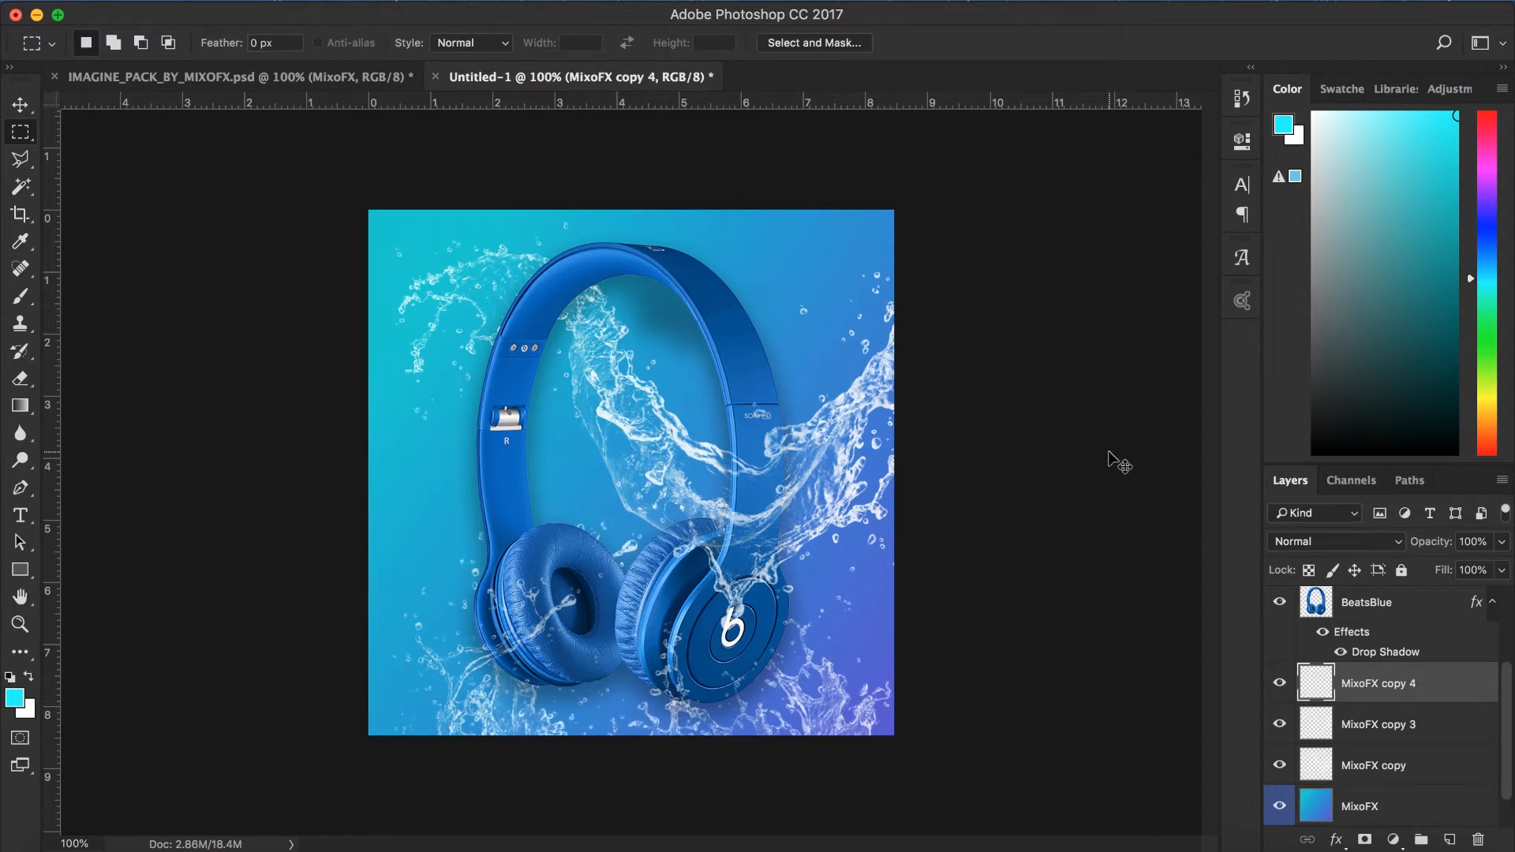
key(super+t)
drag(854, 698, 528, 726)
drag(357, 487, 551, 608)
drag(451, 740, 484, 841)
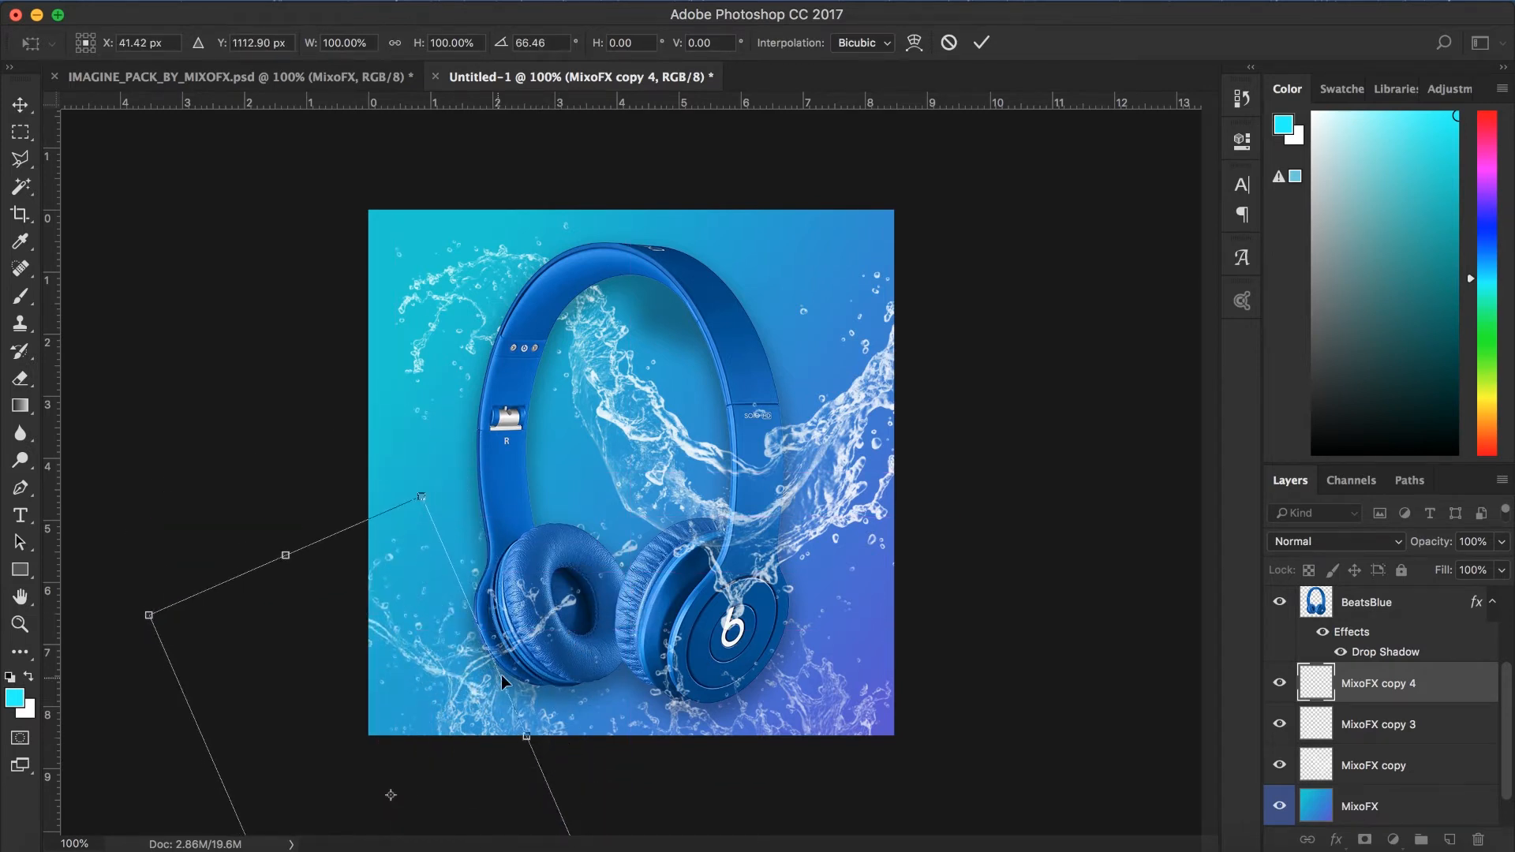
drag(546, 714, 426, 623)
drag(557, 801, 753, 642)
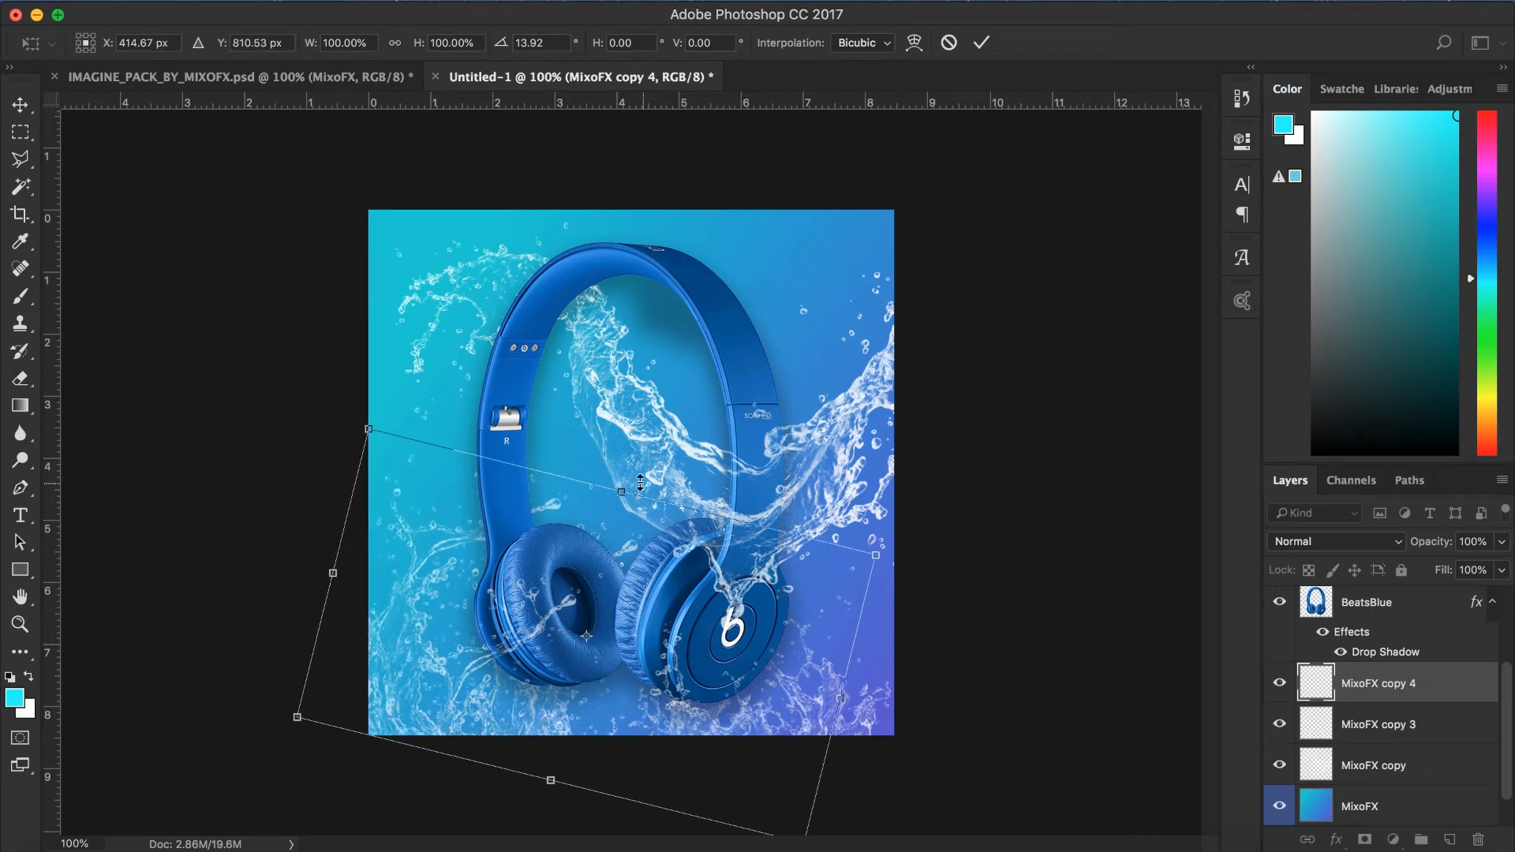
drag(630, 475, 571, 452)
click(981, 43)
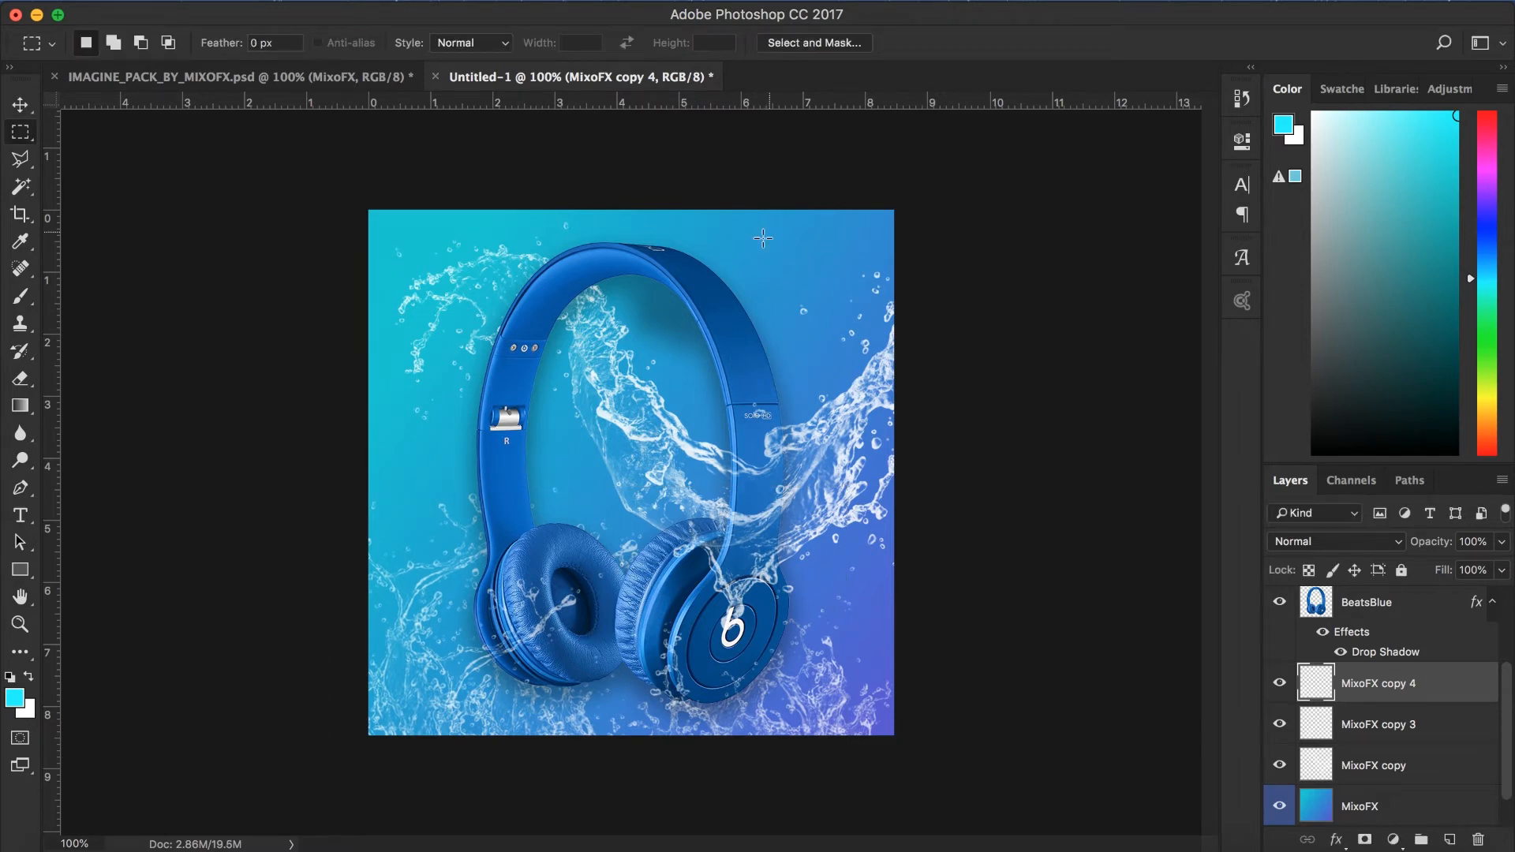
Step: Try erasing the lower-left part of the MixoFX copy 4 splash with the 428 px Eraser
click(22, 379)
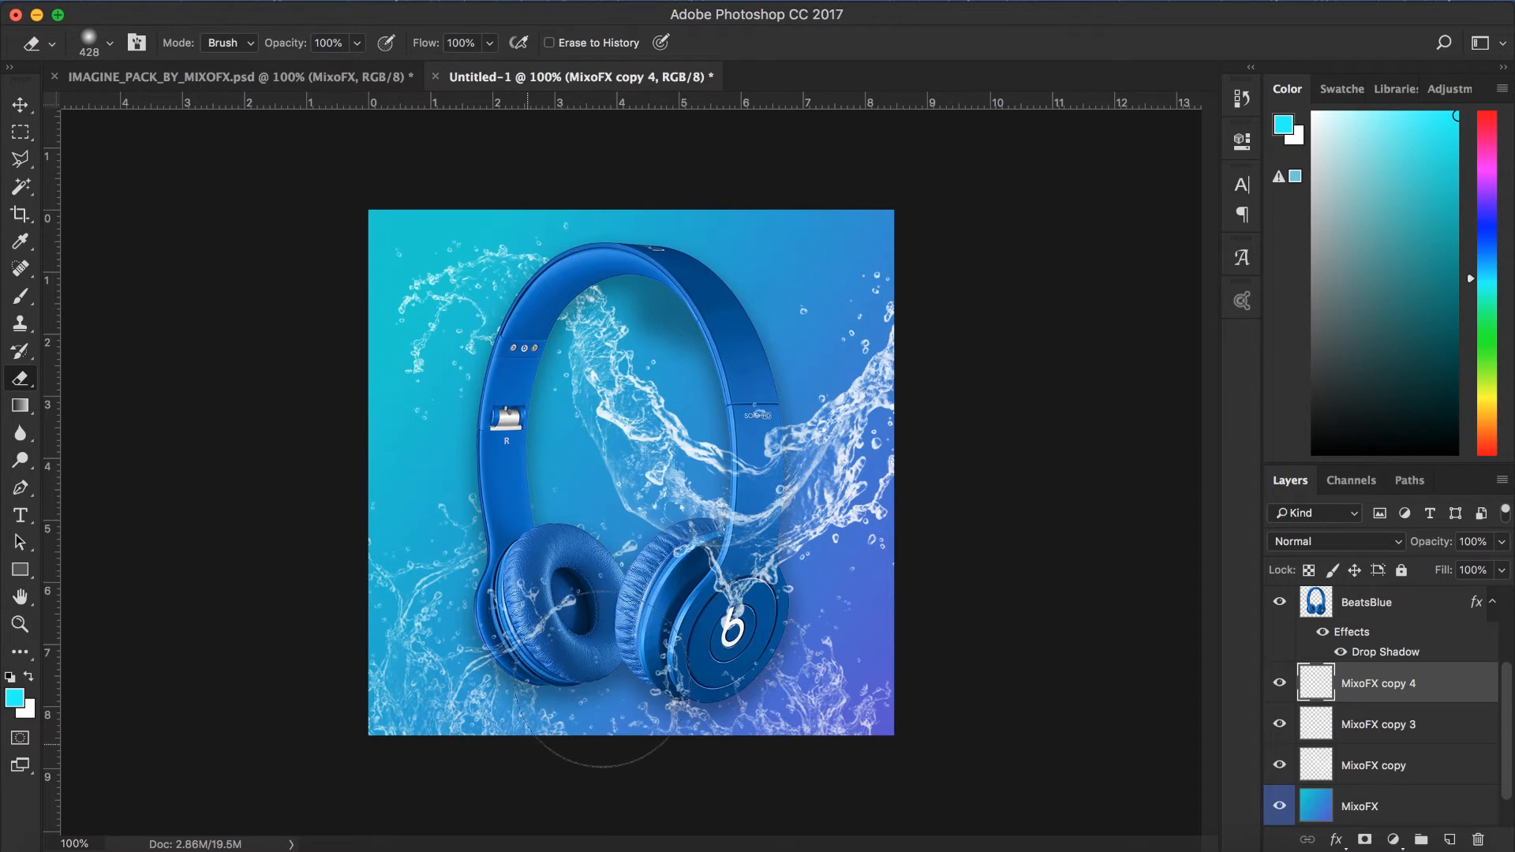
drag(451, 743, 410, 552)
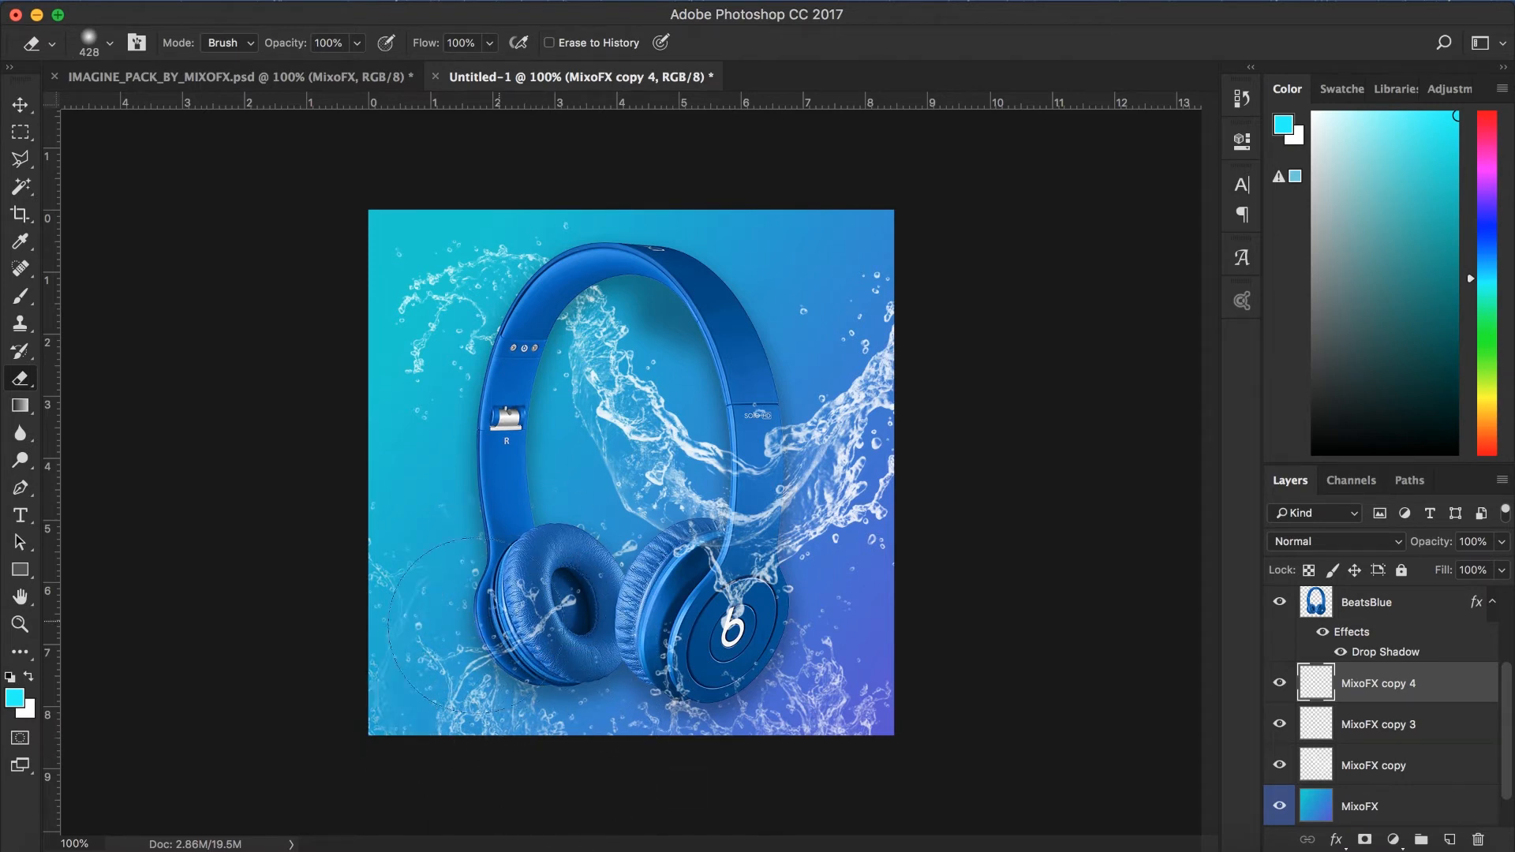
key(super+z)
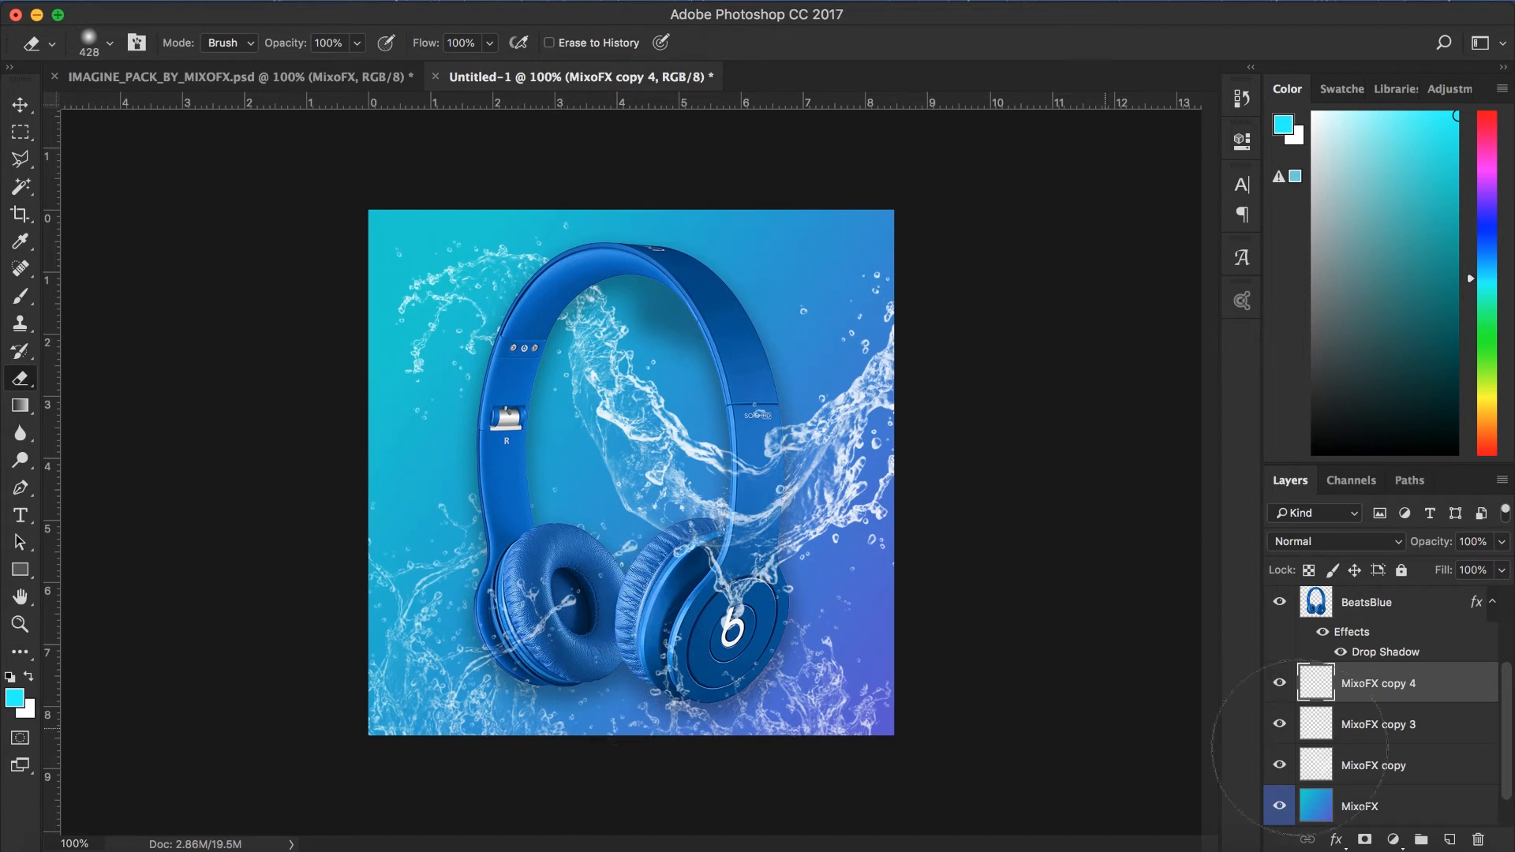
Step: Toggle the visibility of the individual splash layers to check which layer holds each part of the water
click(1279, 723)
click(1279, 766)
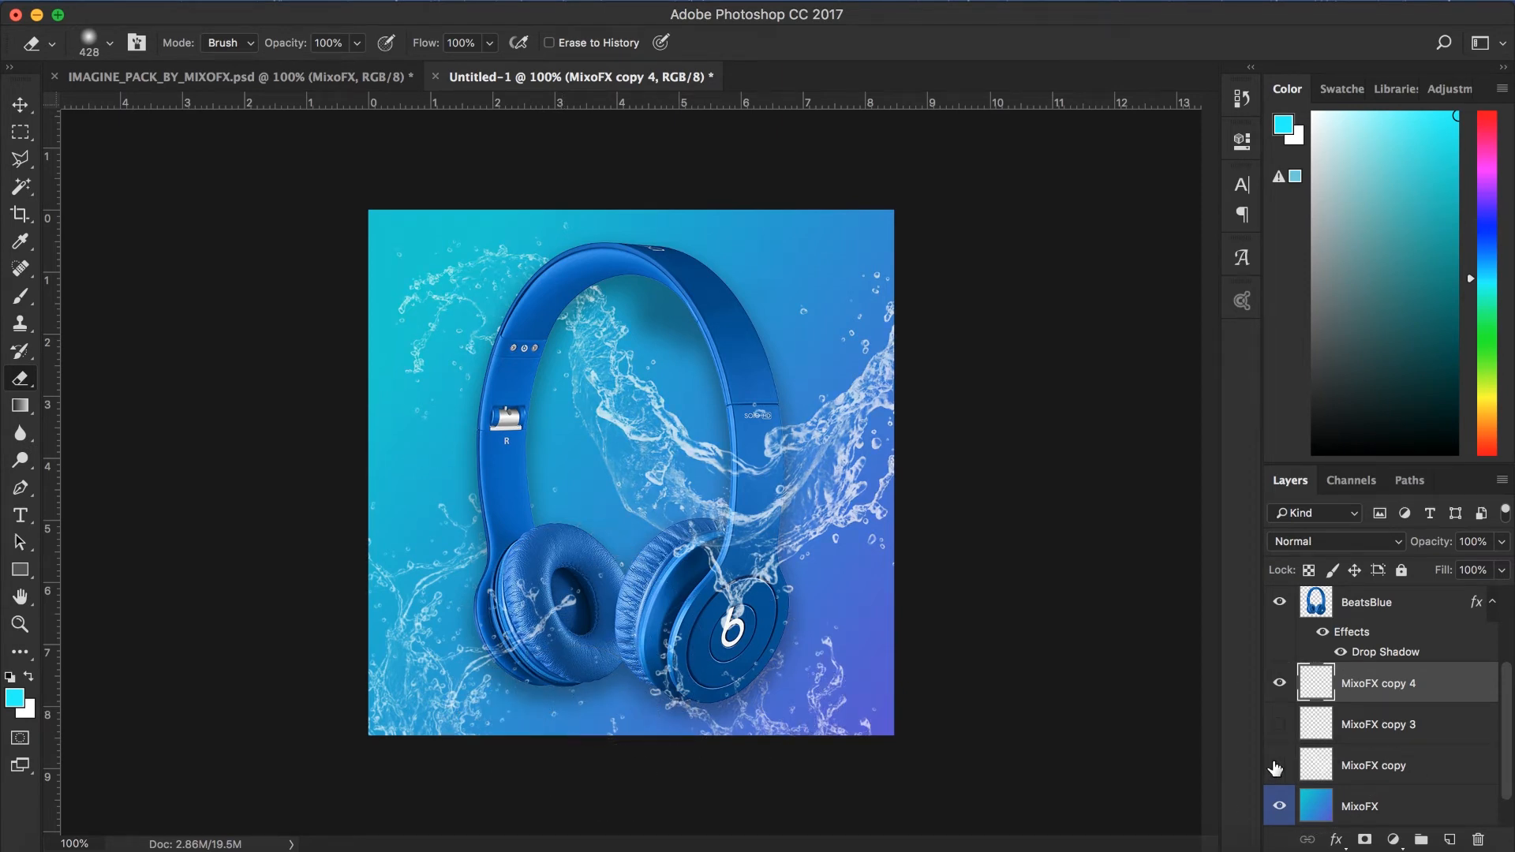
scroll(1280, 710, up, 3)
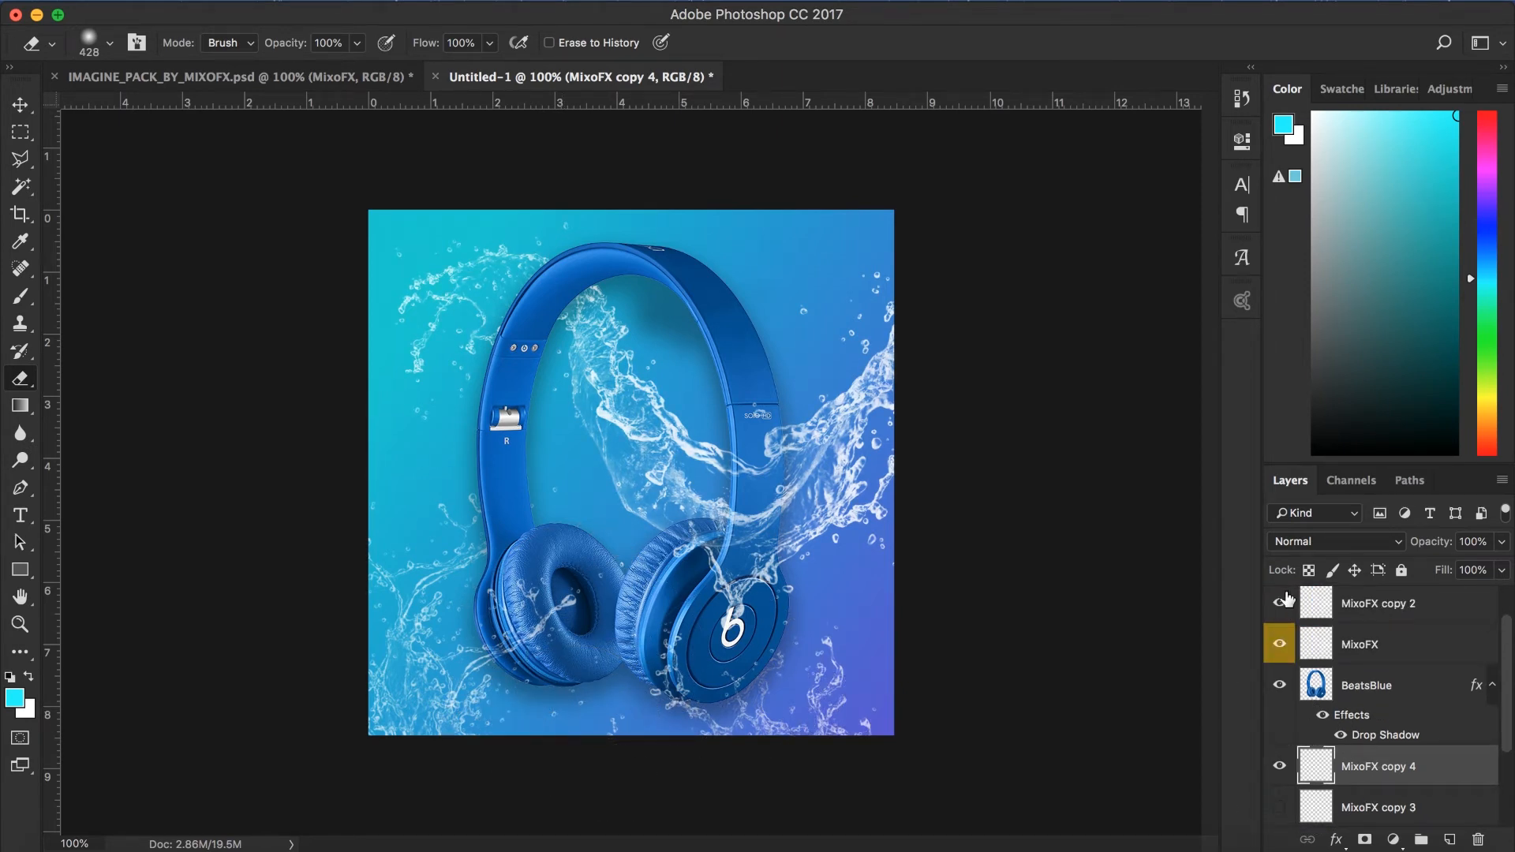
click(1283, 604)
click(1280, 645)
scroll(1282, 655, up, 1)
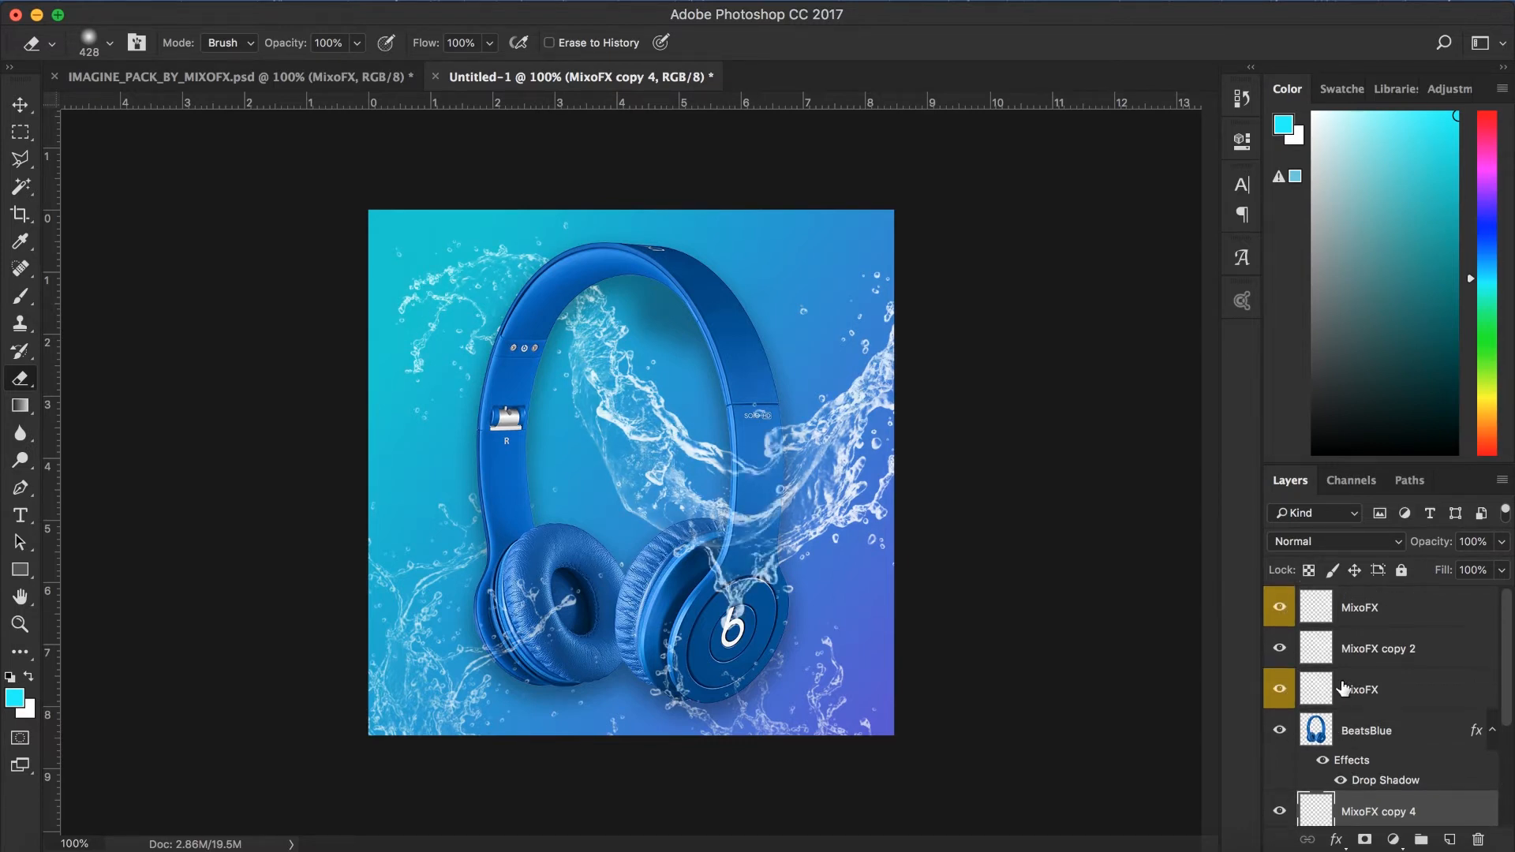
click(1279, 608)
mouse_move(947, 626)
mouse_down()
mouse_move(761, 676)
mouse_move(763, 712)
mouse_up()
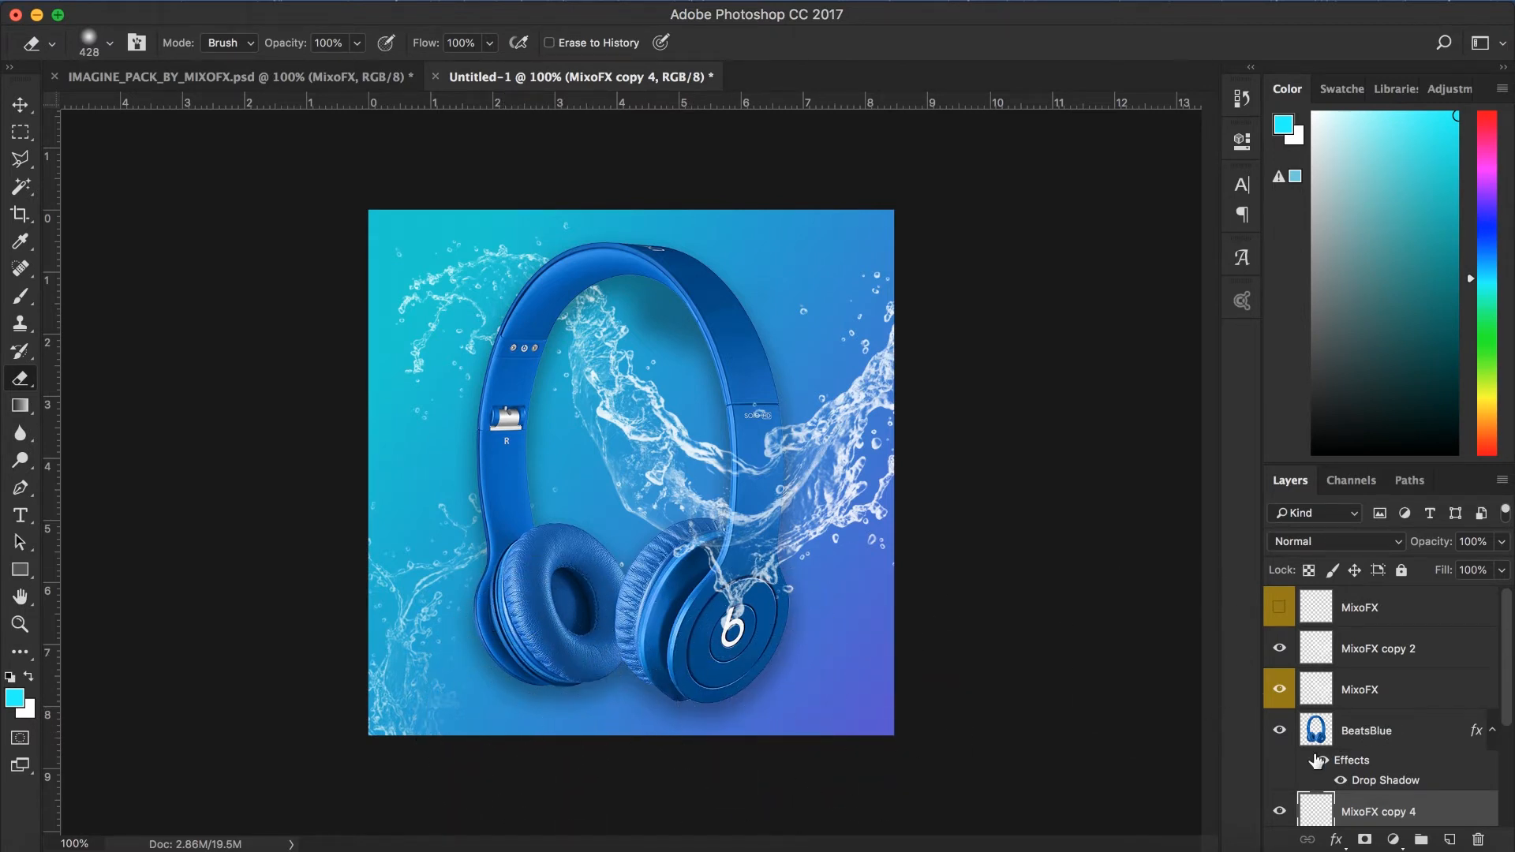
click(1280, 607)
scroll(1379, 691, down, 1)
scroll(1379, 691, down, 3)
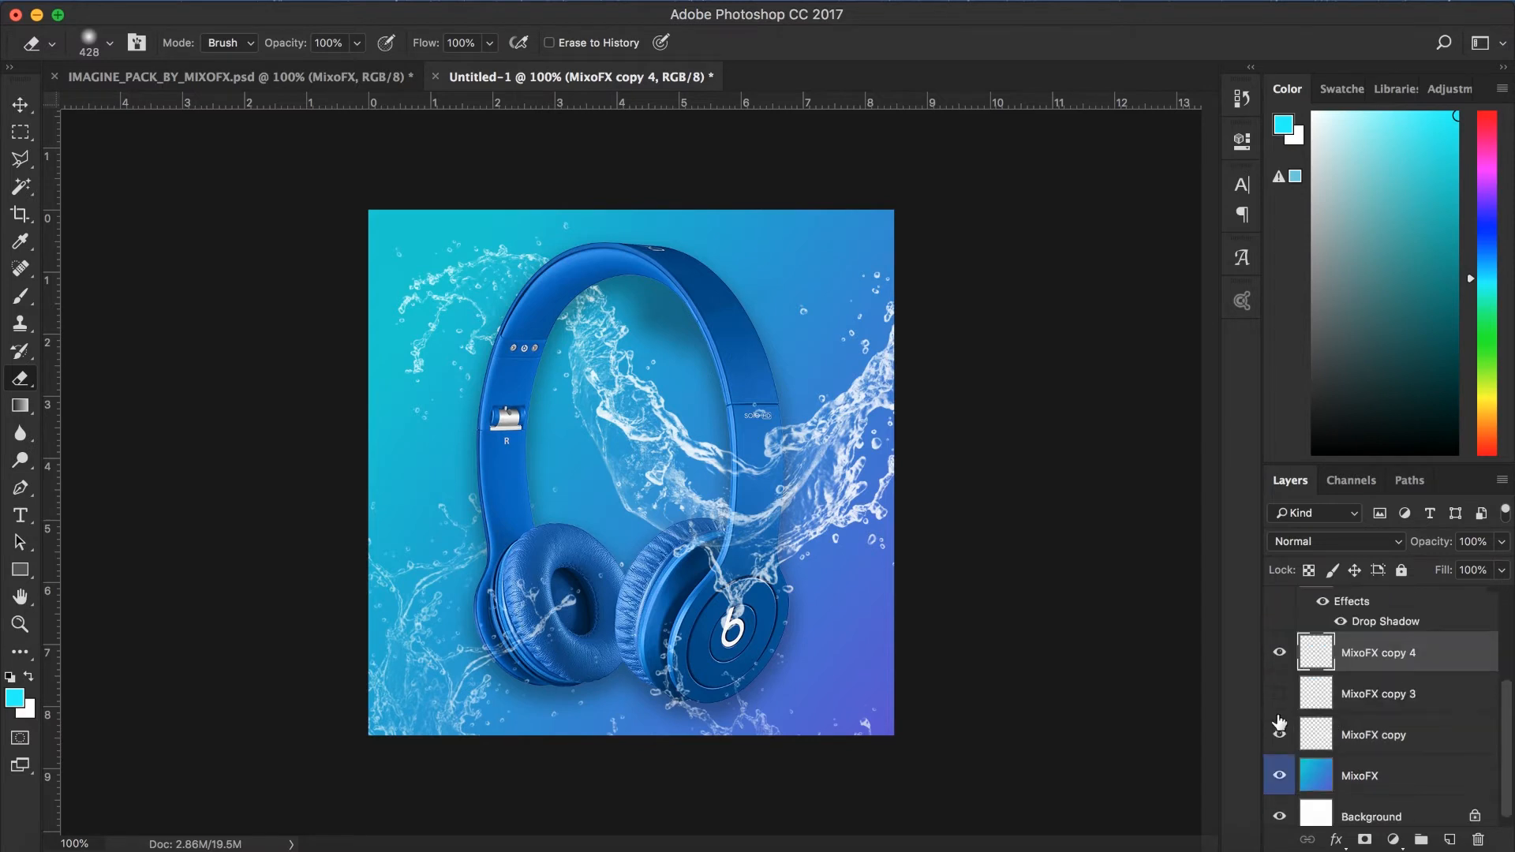
click(1280, 694)
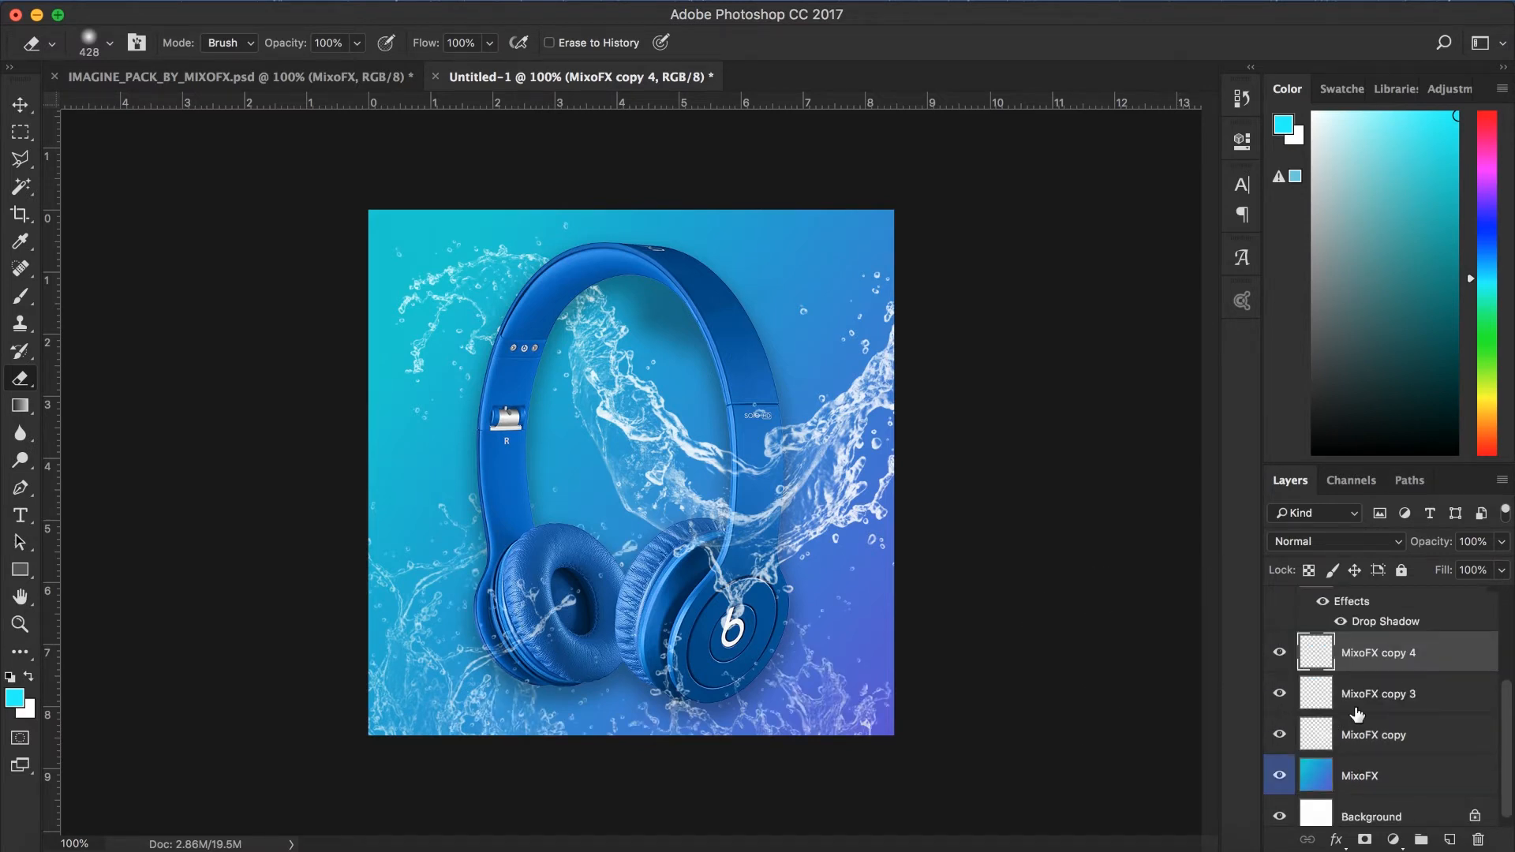
Step: Duplicate the MixoFX copy 4 splash in place to strengthen the water at the canvas's lower left
key(super+j)
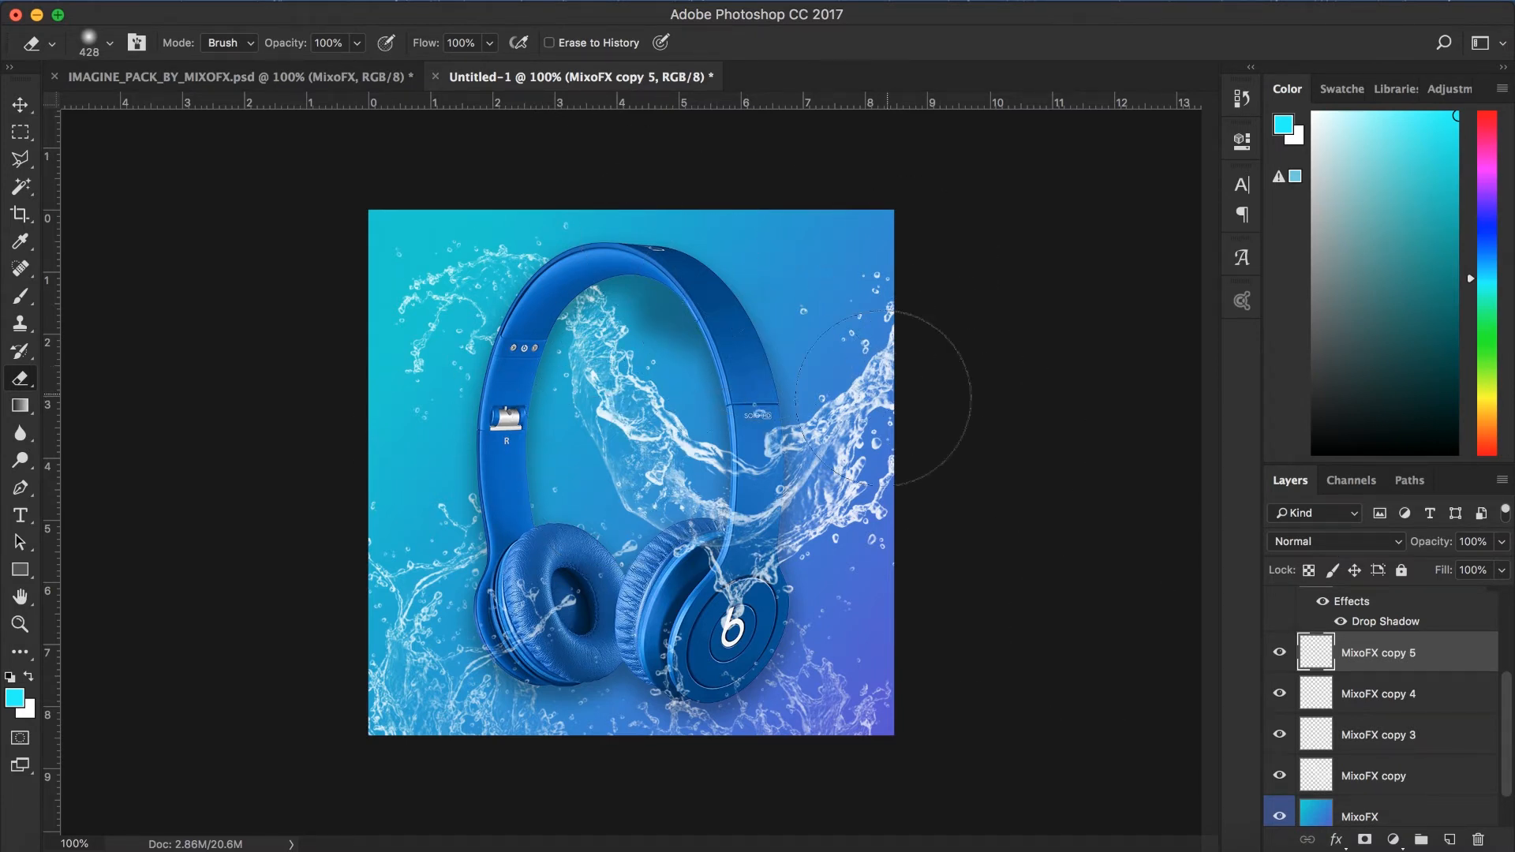
Step: Add the text "BEATS" in 48 pt Bebas Neue across the middle of the headphones
click(33, 517)
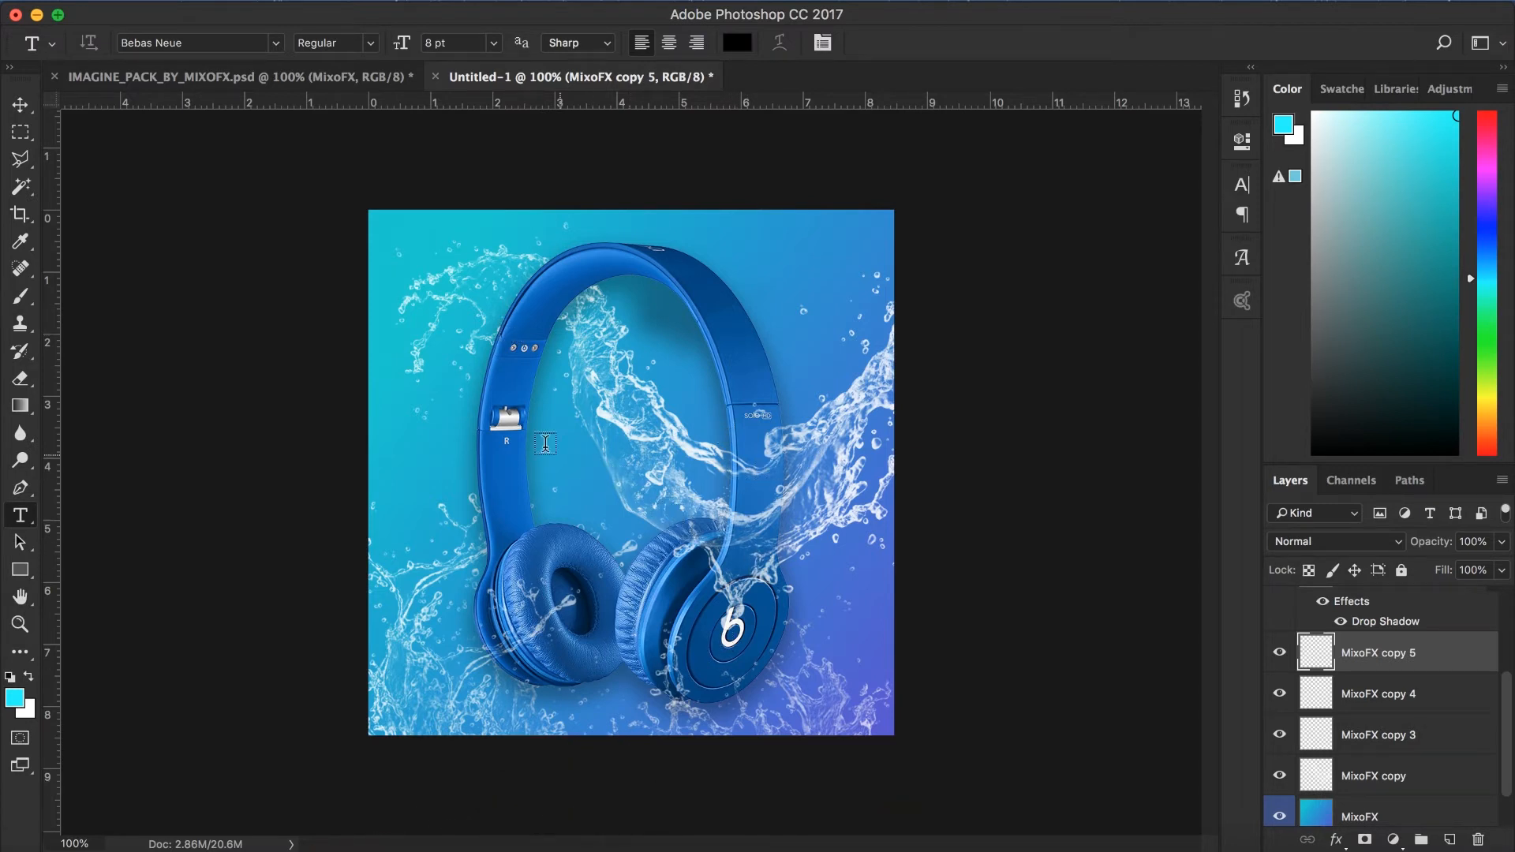
click(513, 458)
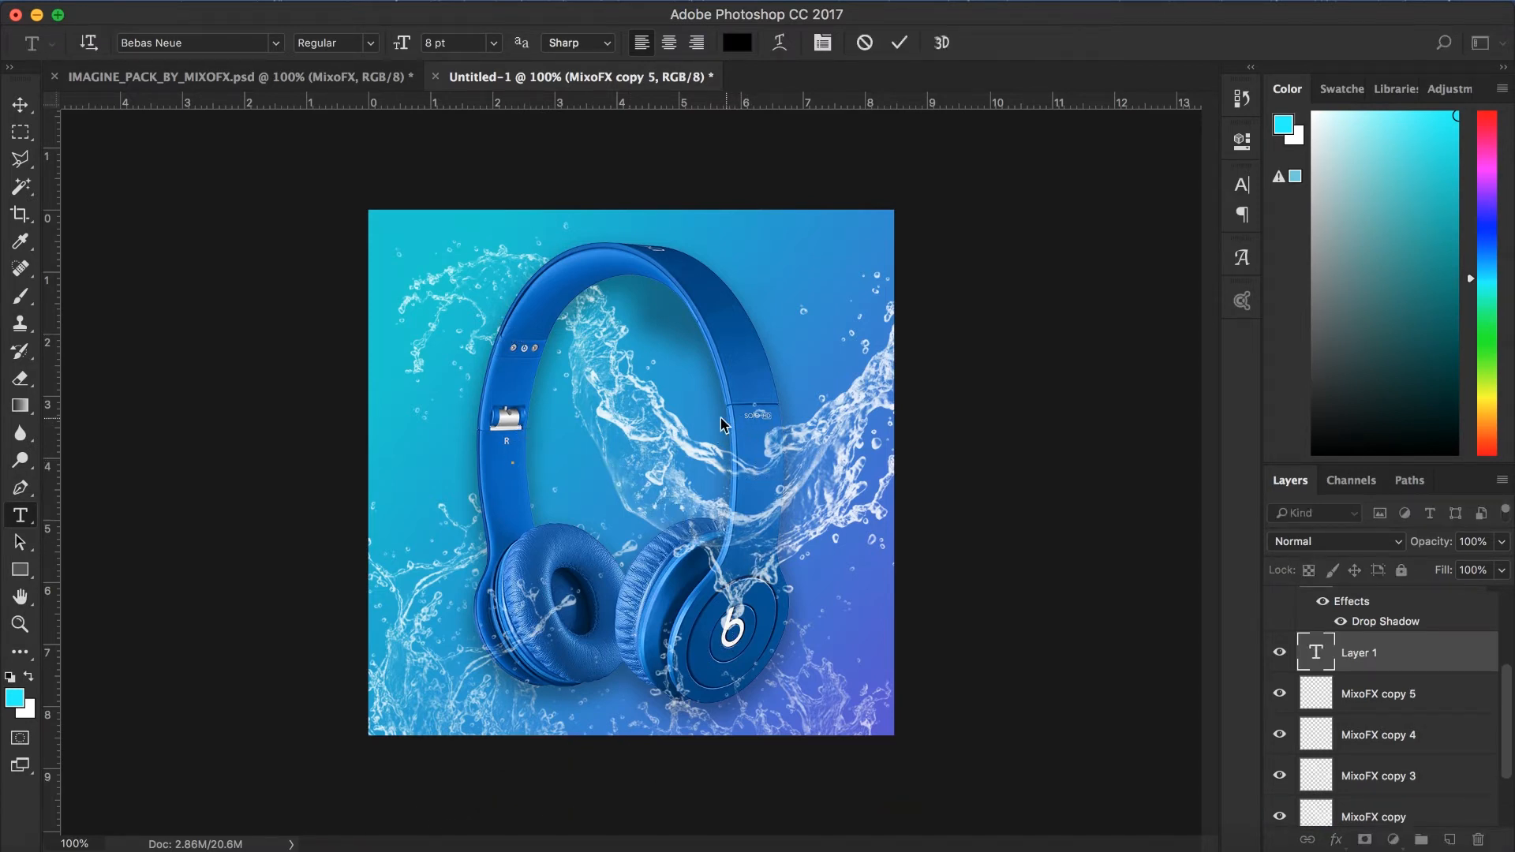
click(494, 44)
click(459, 309)
click(492, 42)
click(472, 290)
click(496, 42)
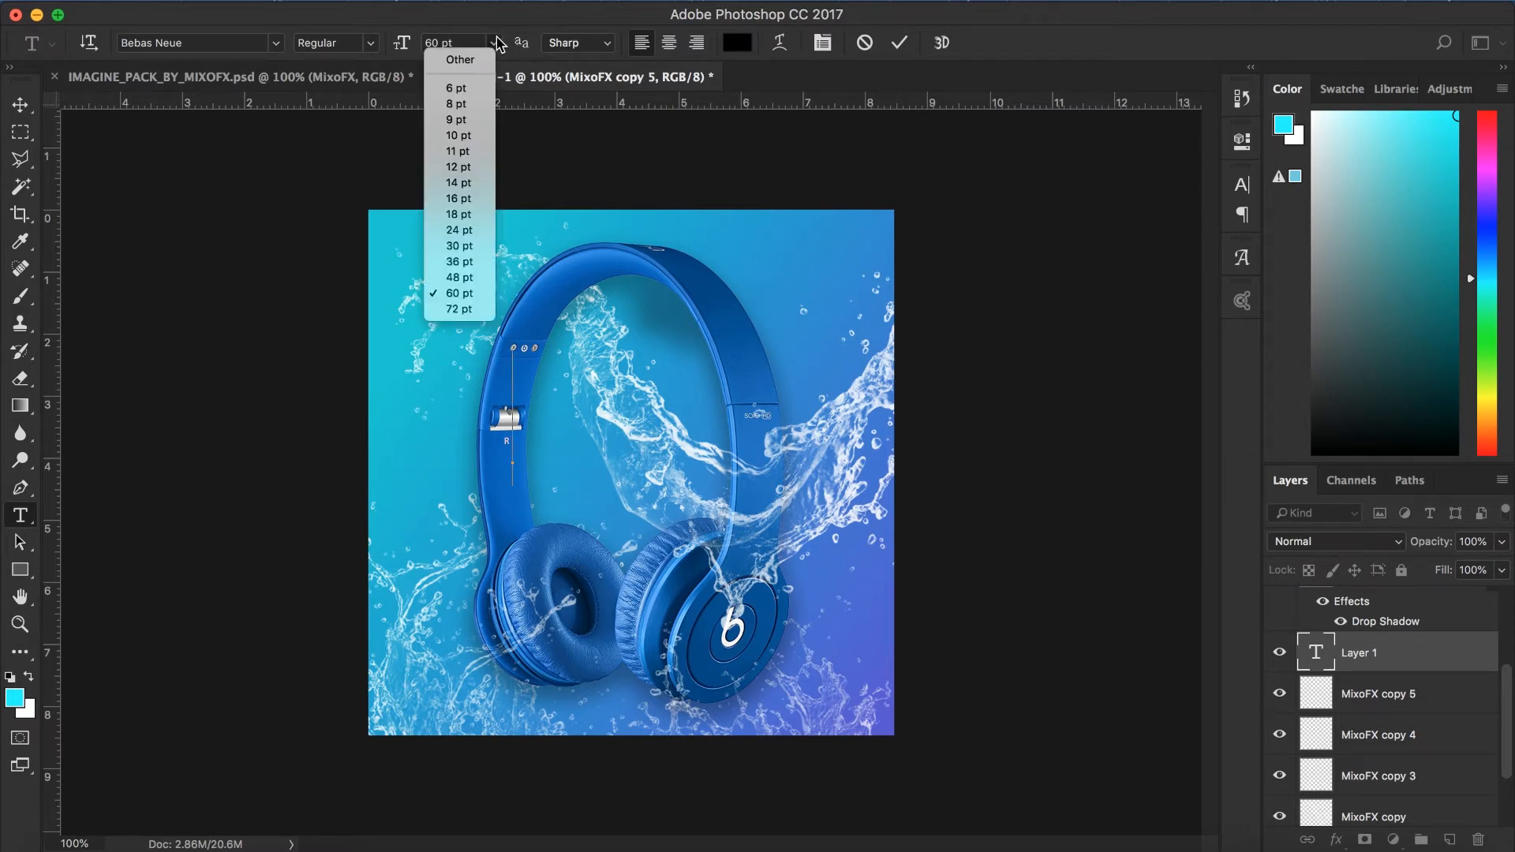
click(478, 277)
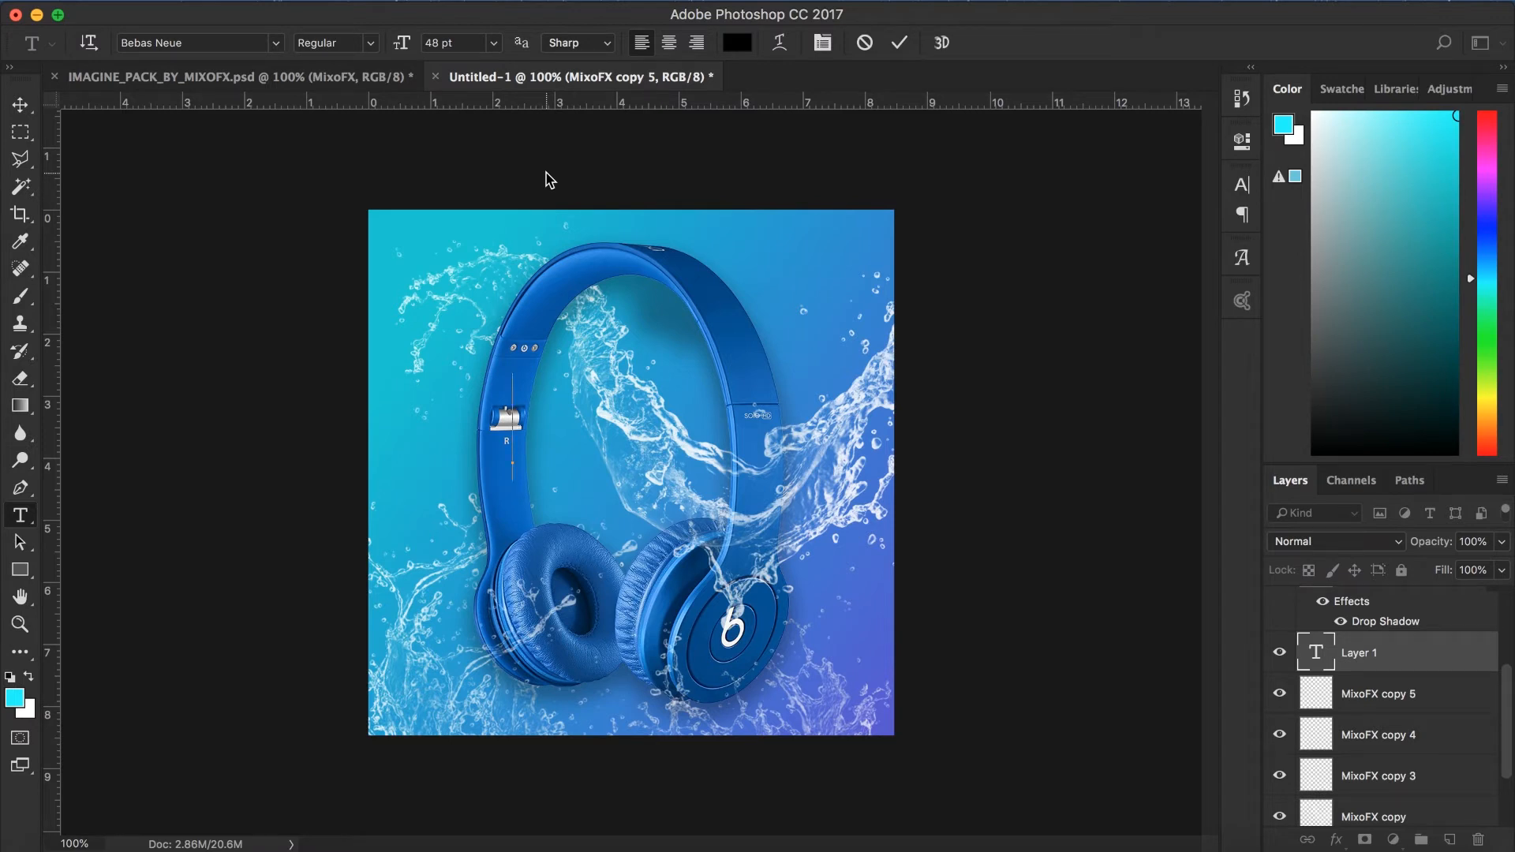
text(BEAT)
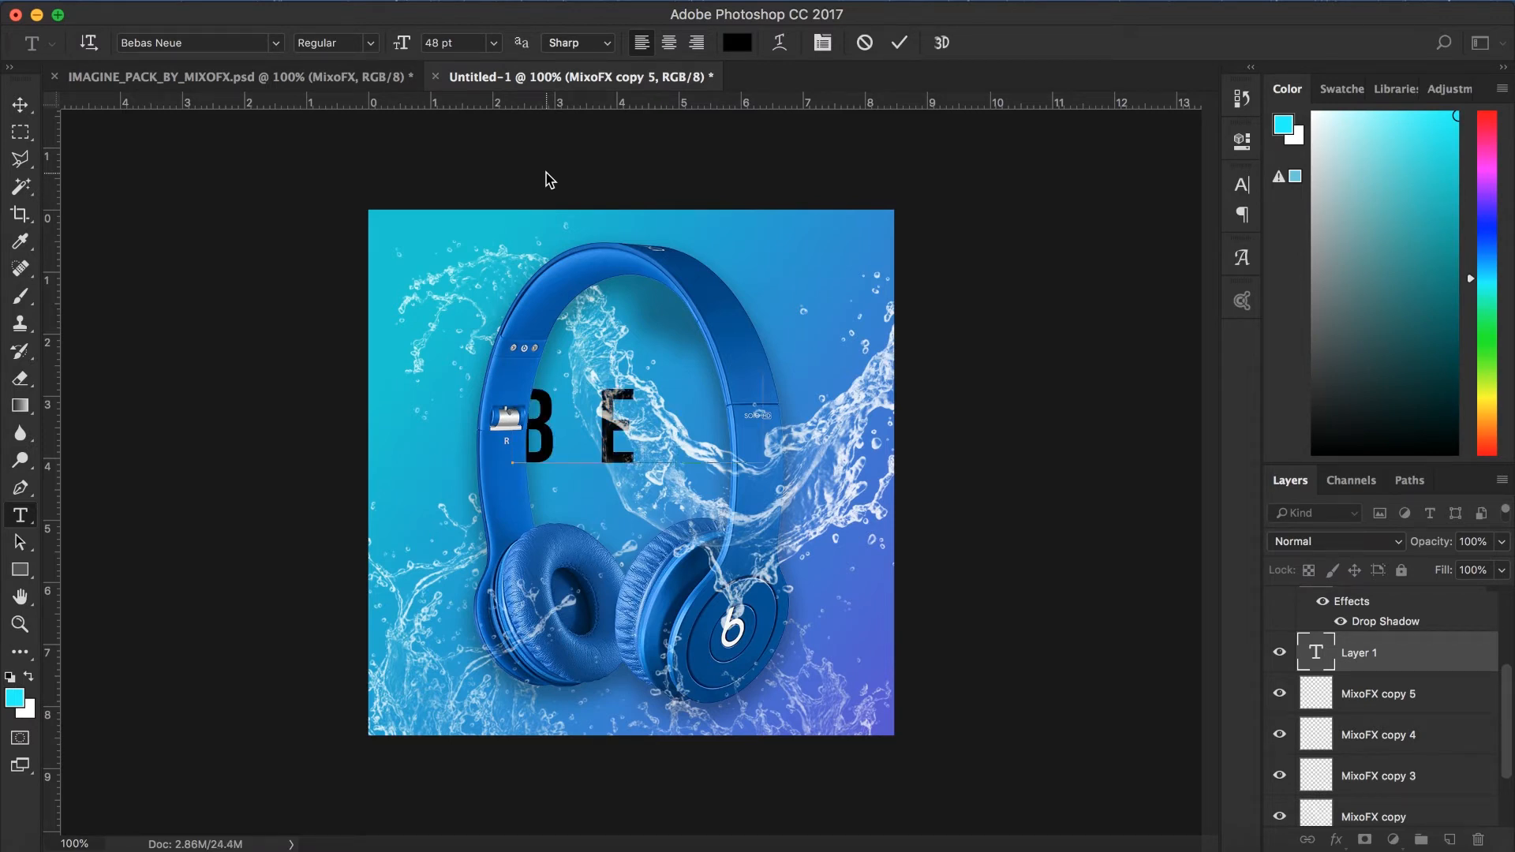
text(S)
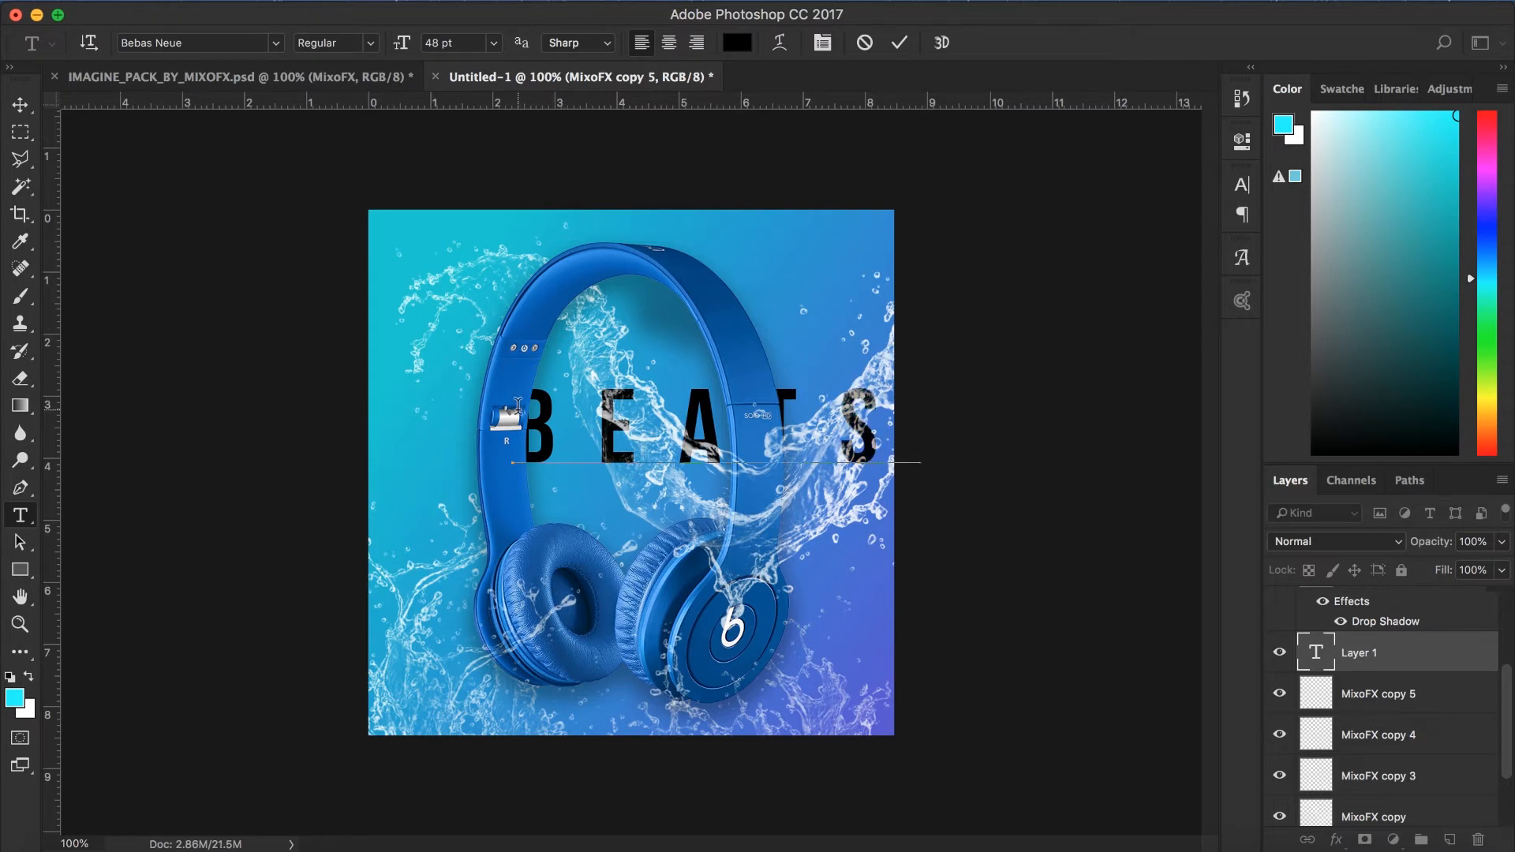
Step: Set the tracking of the whole BEATS text to 100 and commit the text
key(super+a)
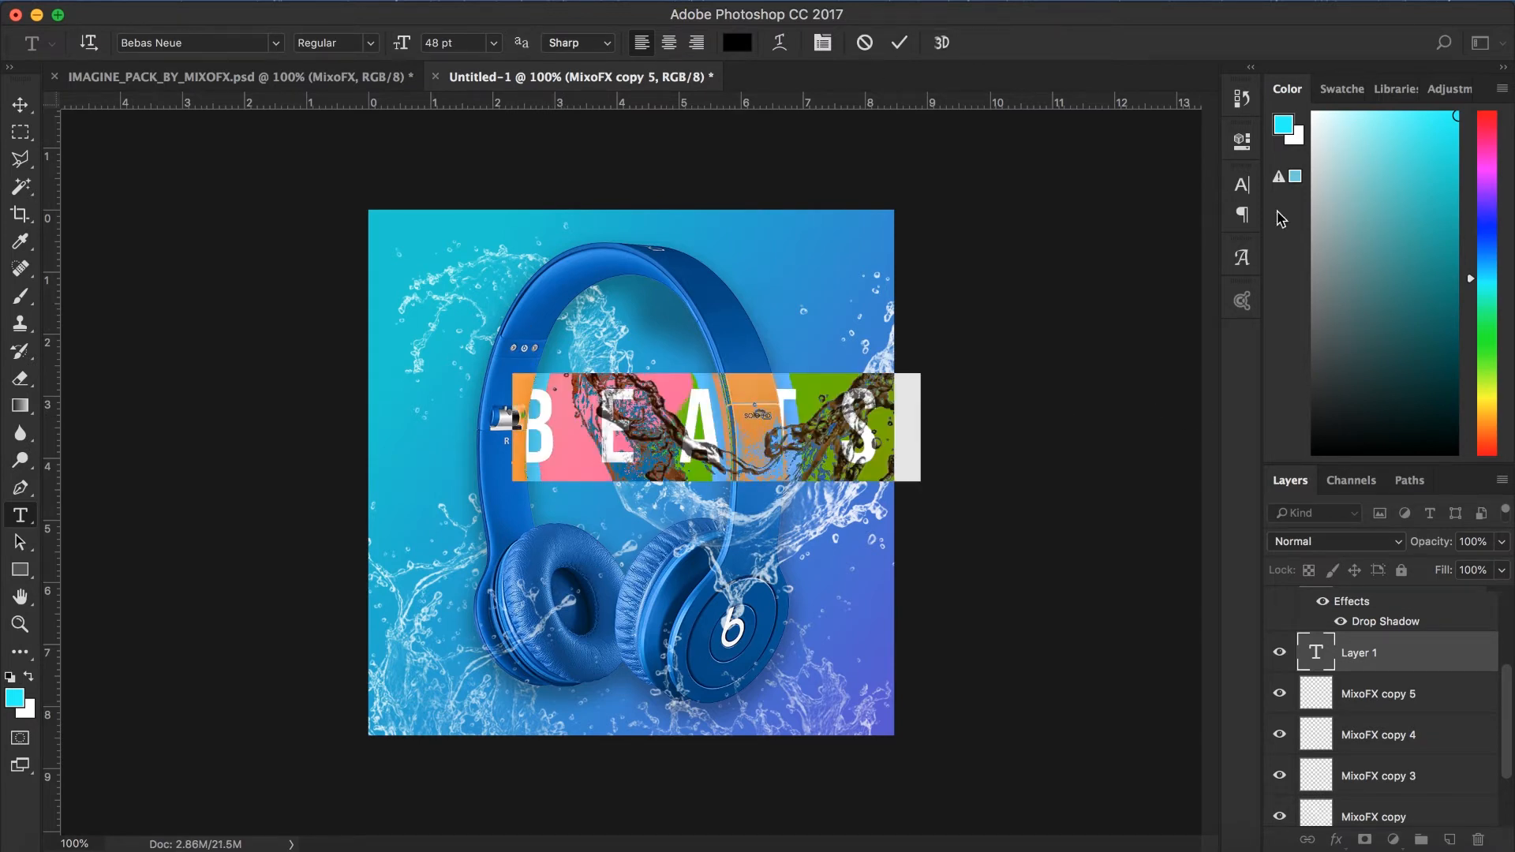
click(1242, 183)
click(1109, 267)
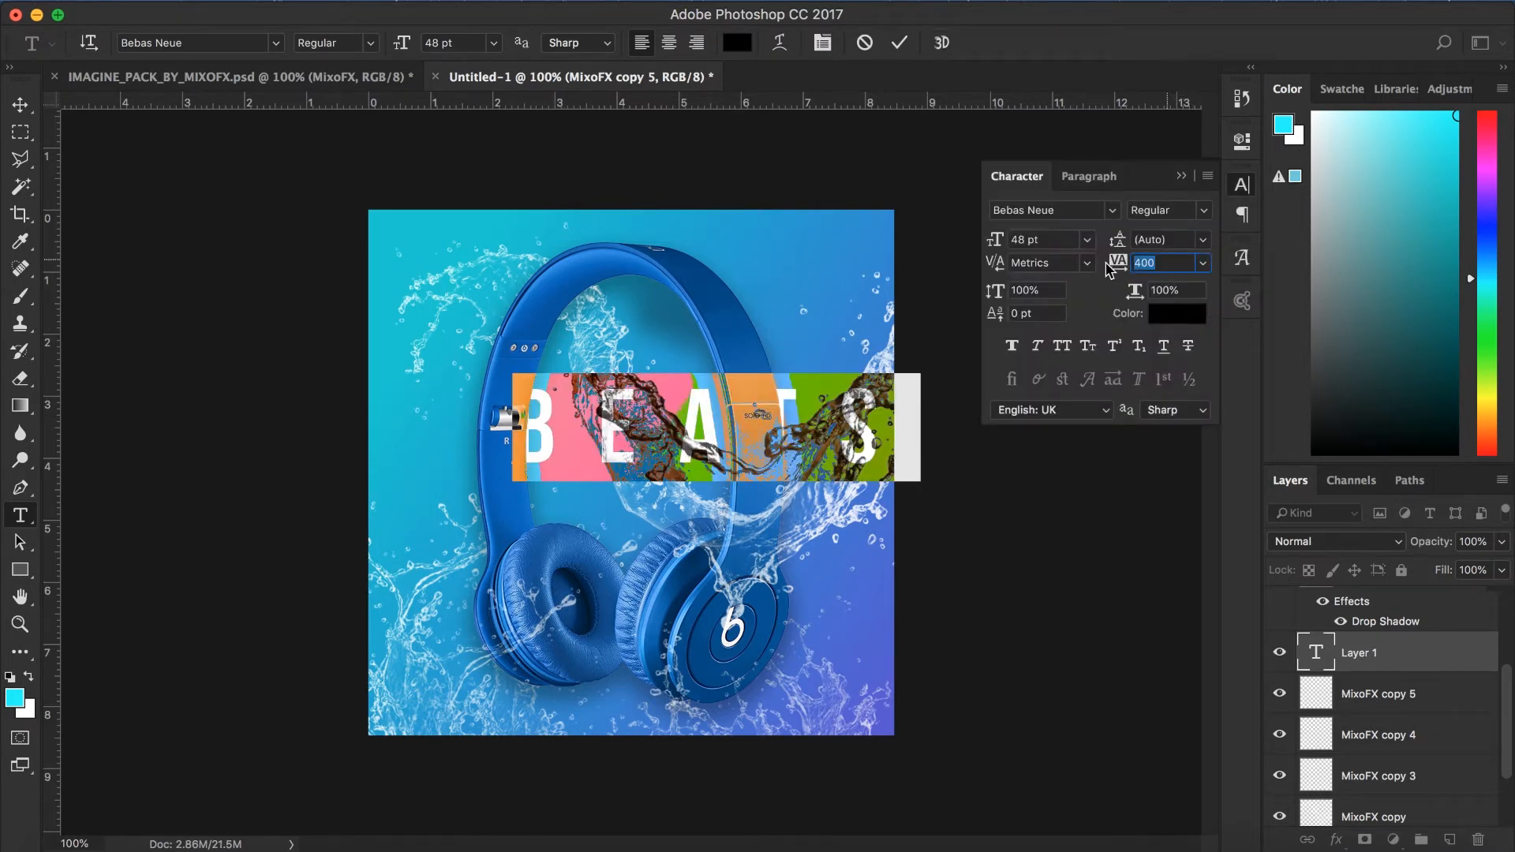
text(200)
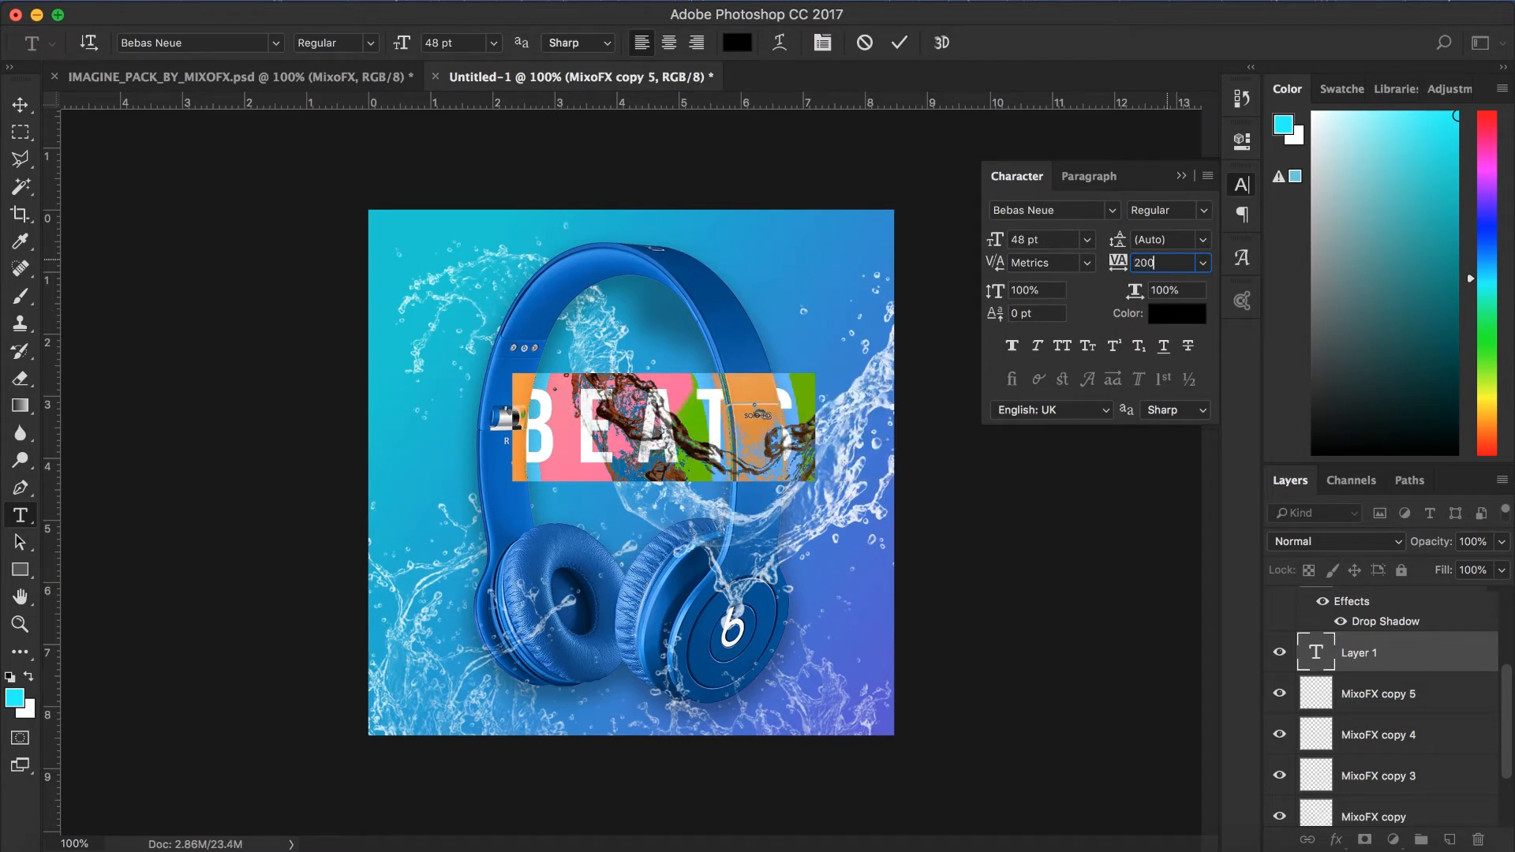
key(BackSpace)
key(BackSpace)
key(BackSpace)
text(100)
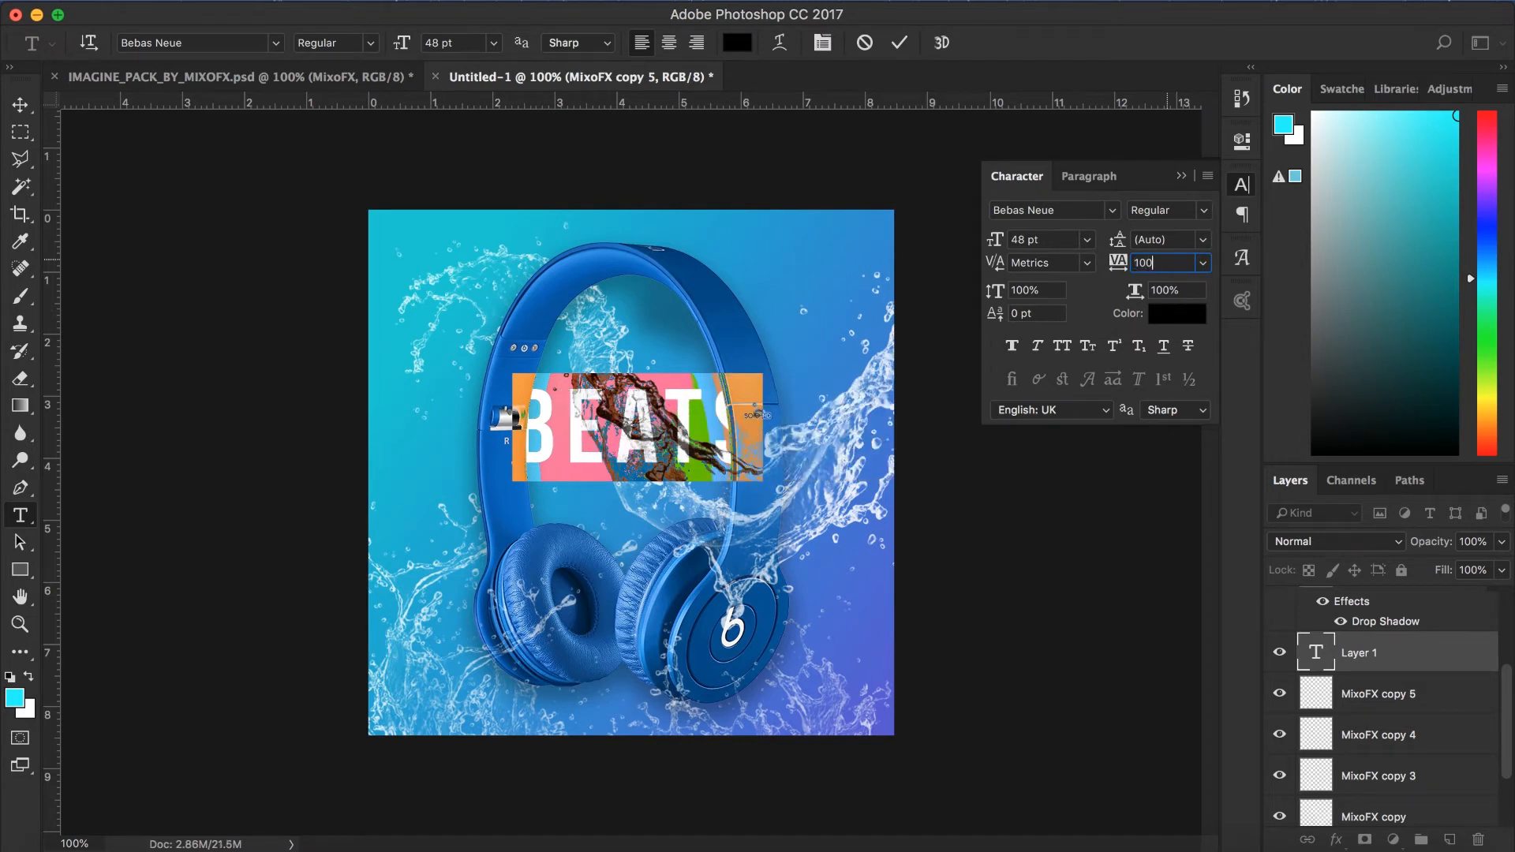
click(1193, 180)
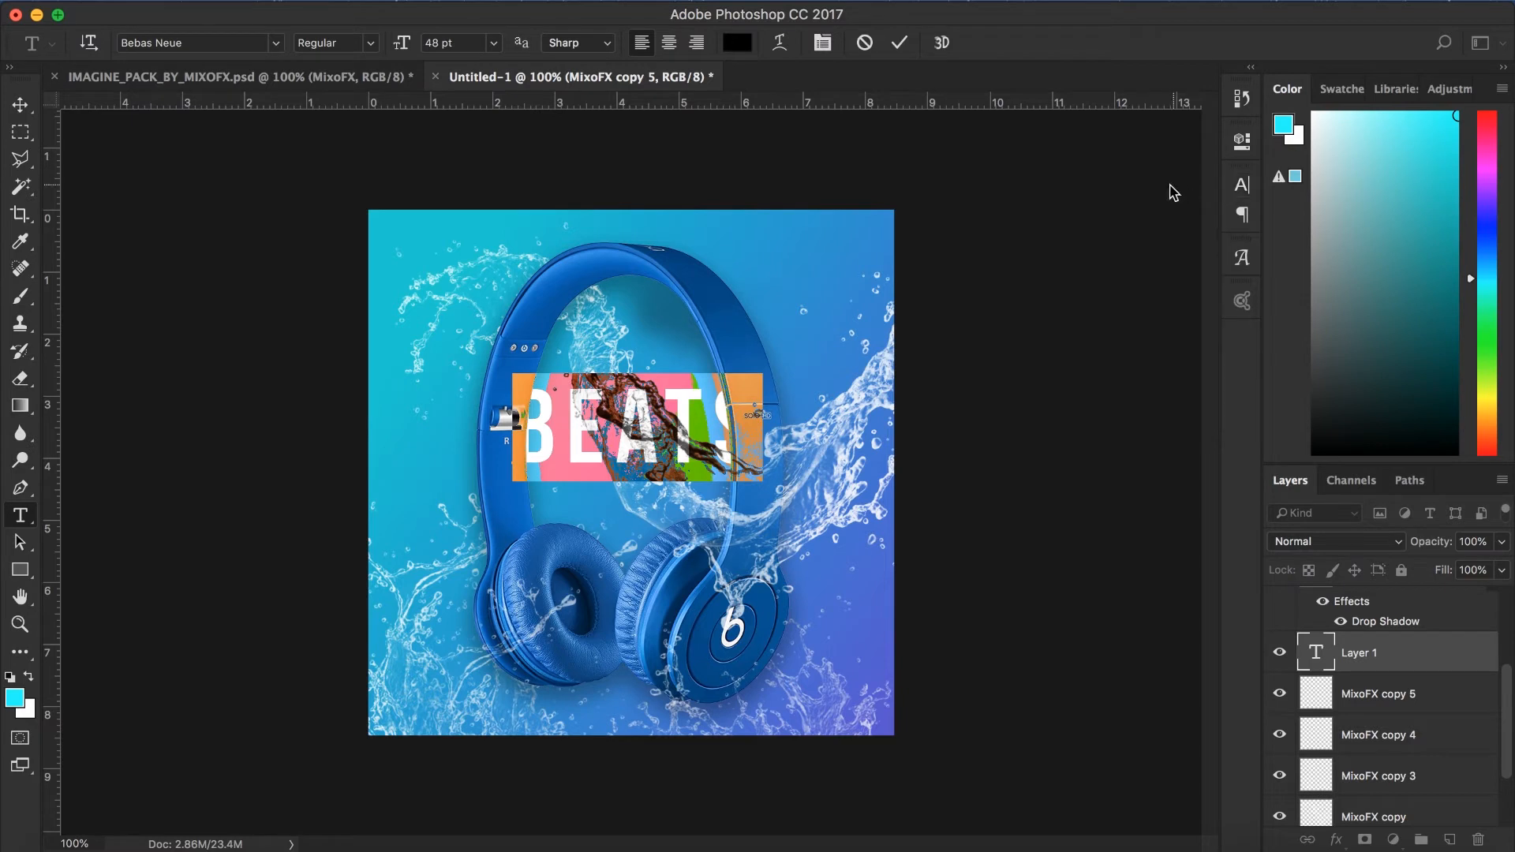
click(896, 43)
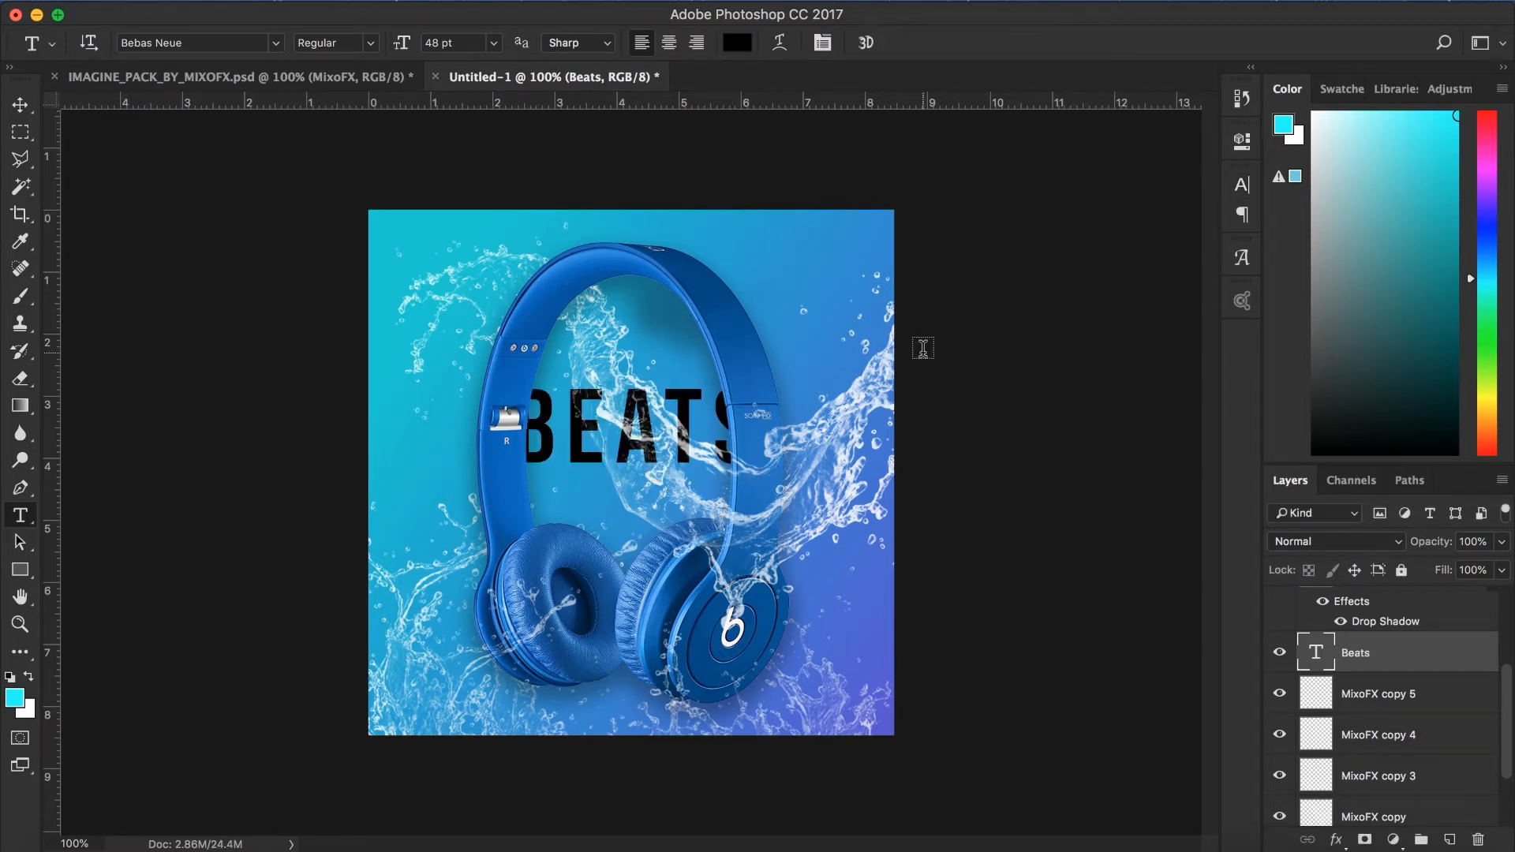
Step: Move the Beats text layer to the top of the layer stack and colour its text white
scroll(1352, 758, up, 3)
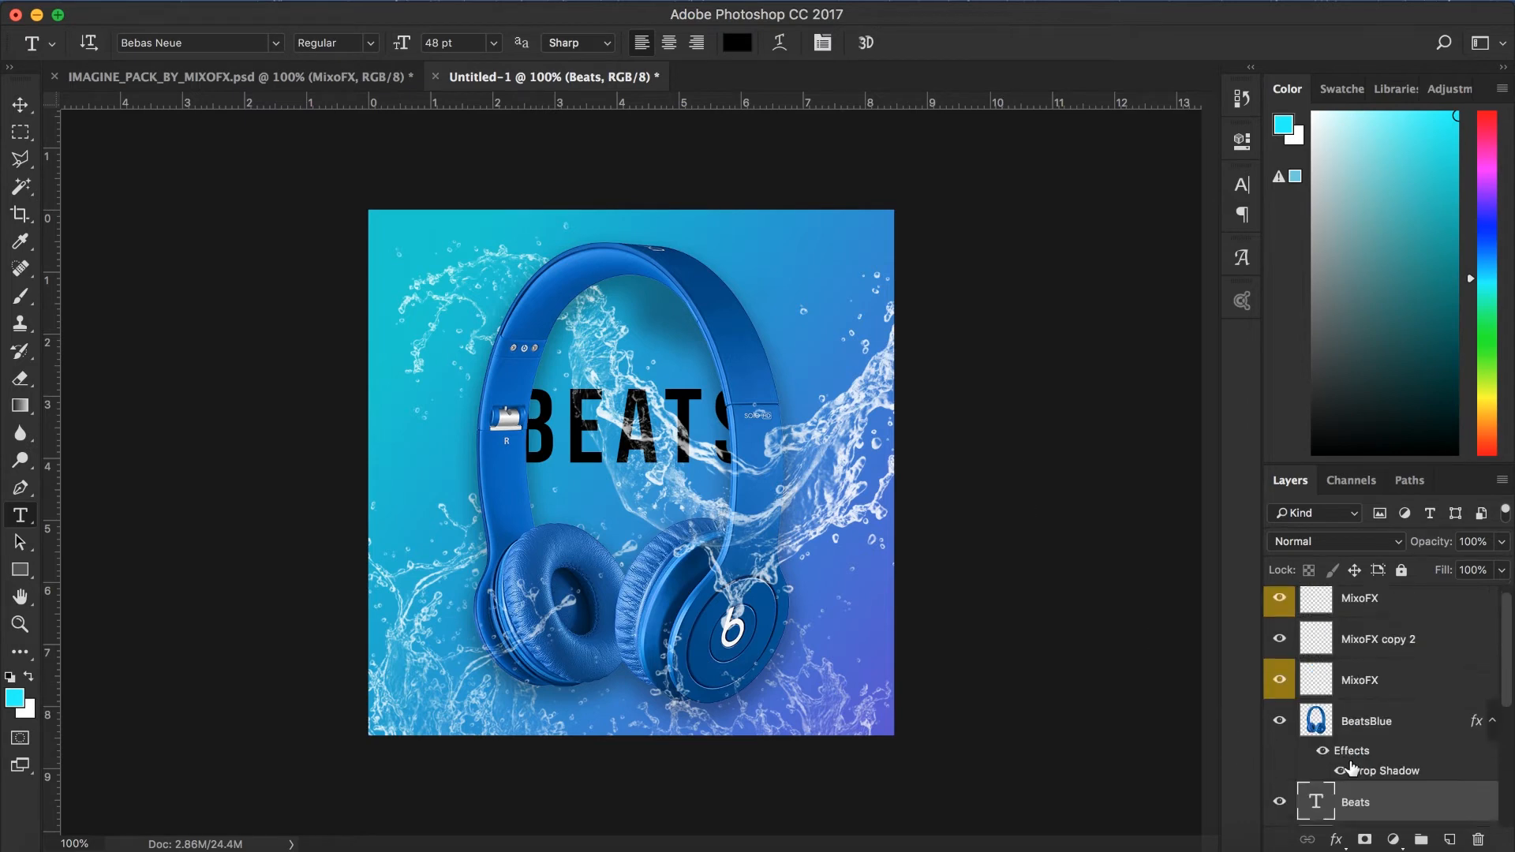
drag(1360, 802, 1357, 599)
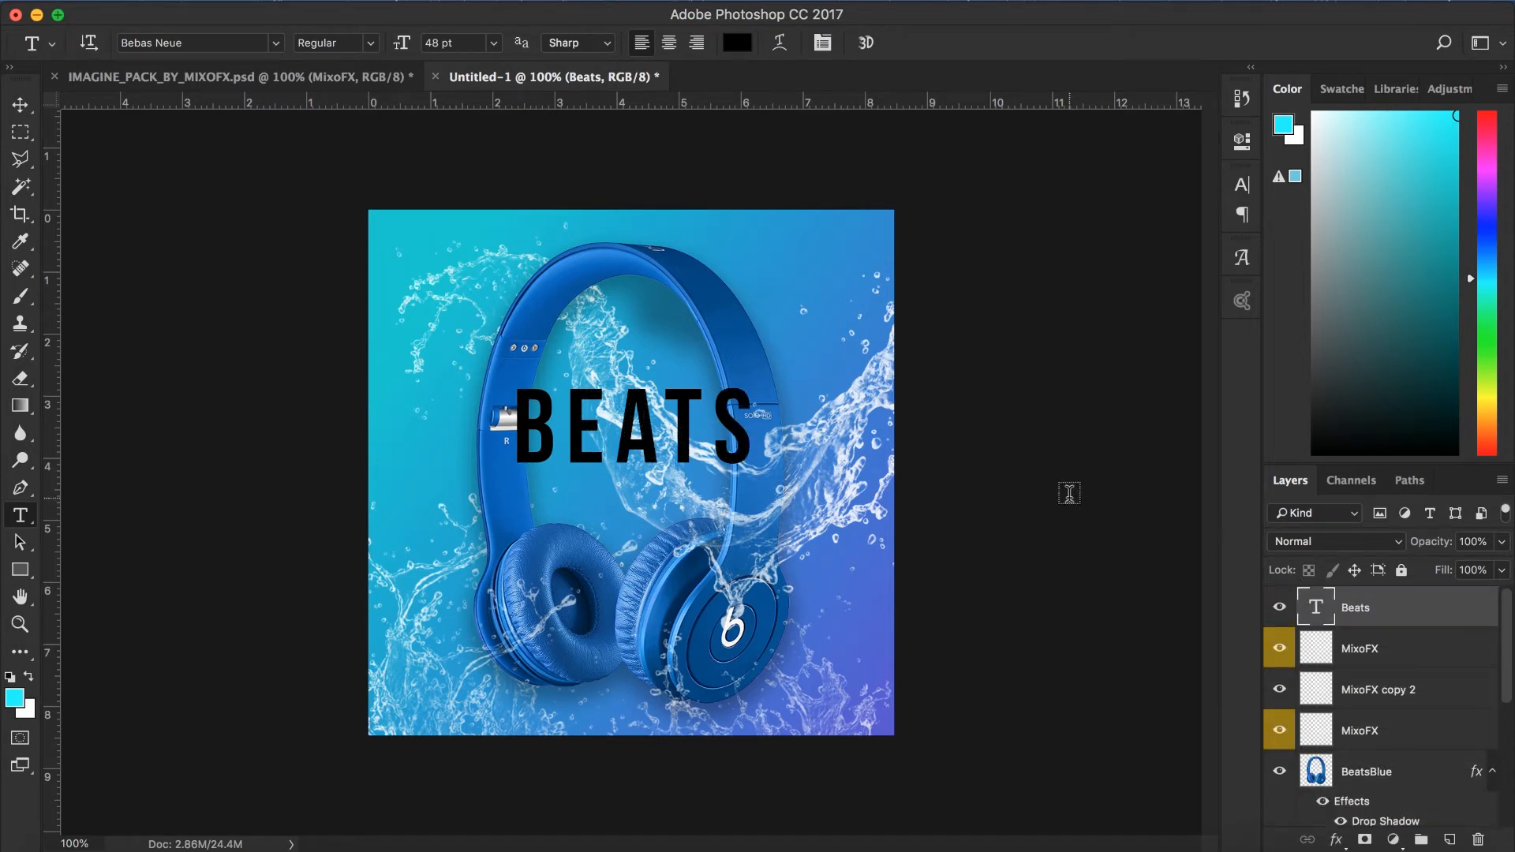
drag(530, 441, 806, 181)
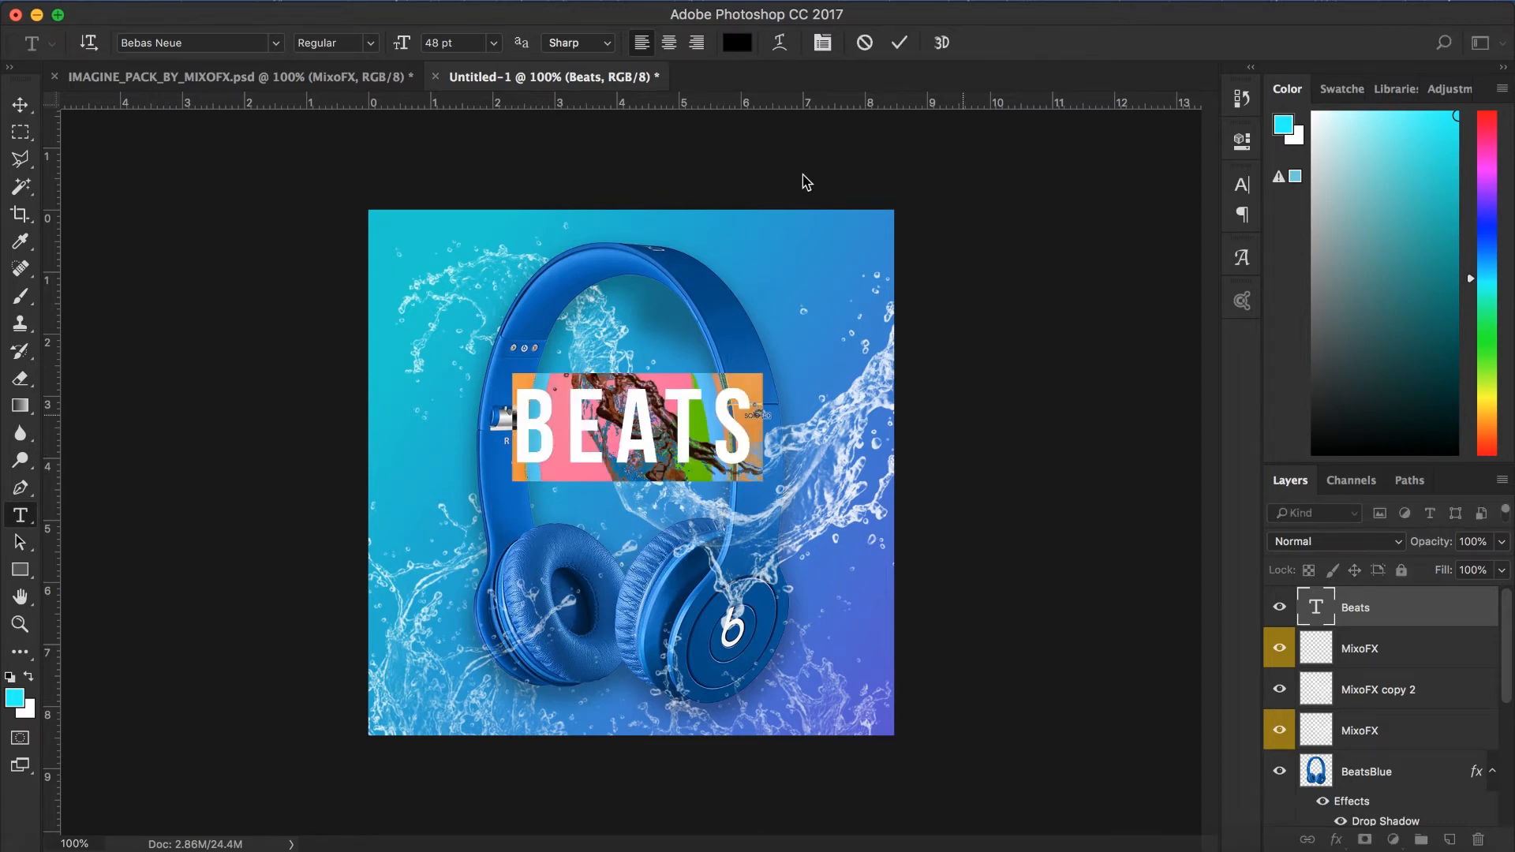
click(737, 43)
drag(776, 294, 727, 267)
click(1205, 255)
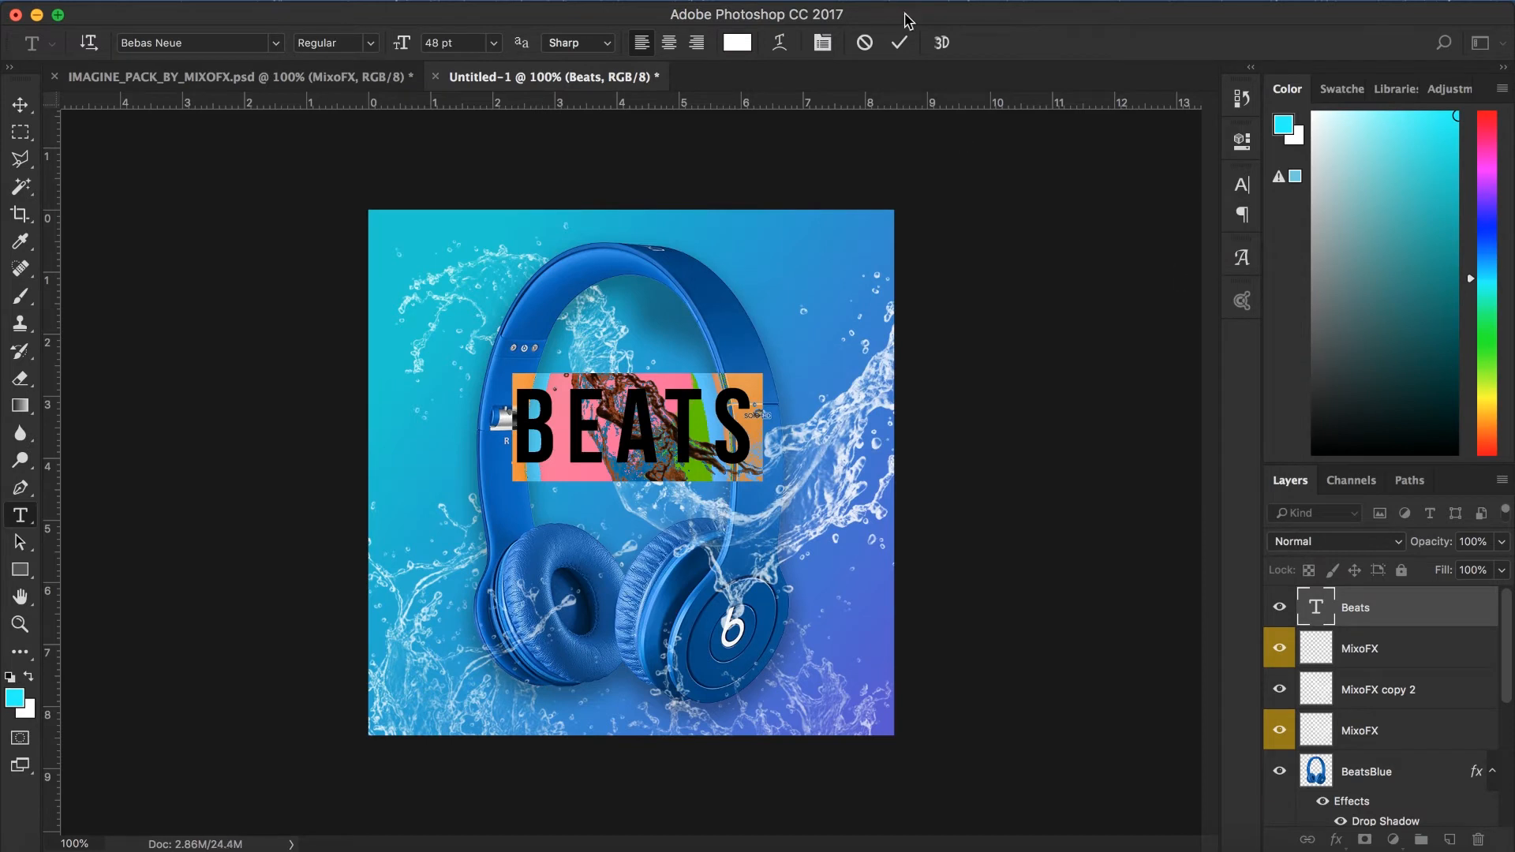
click(900, 43)
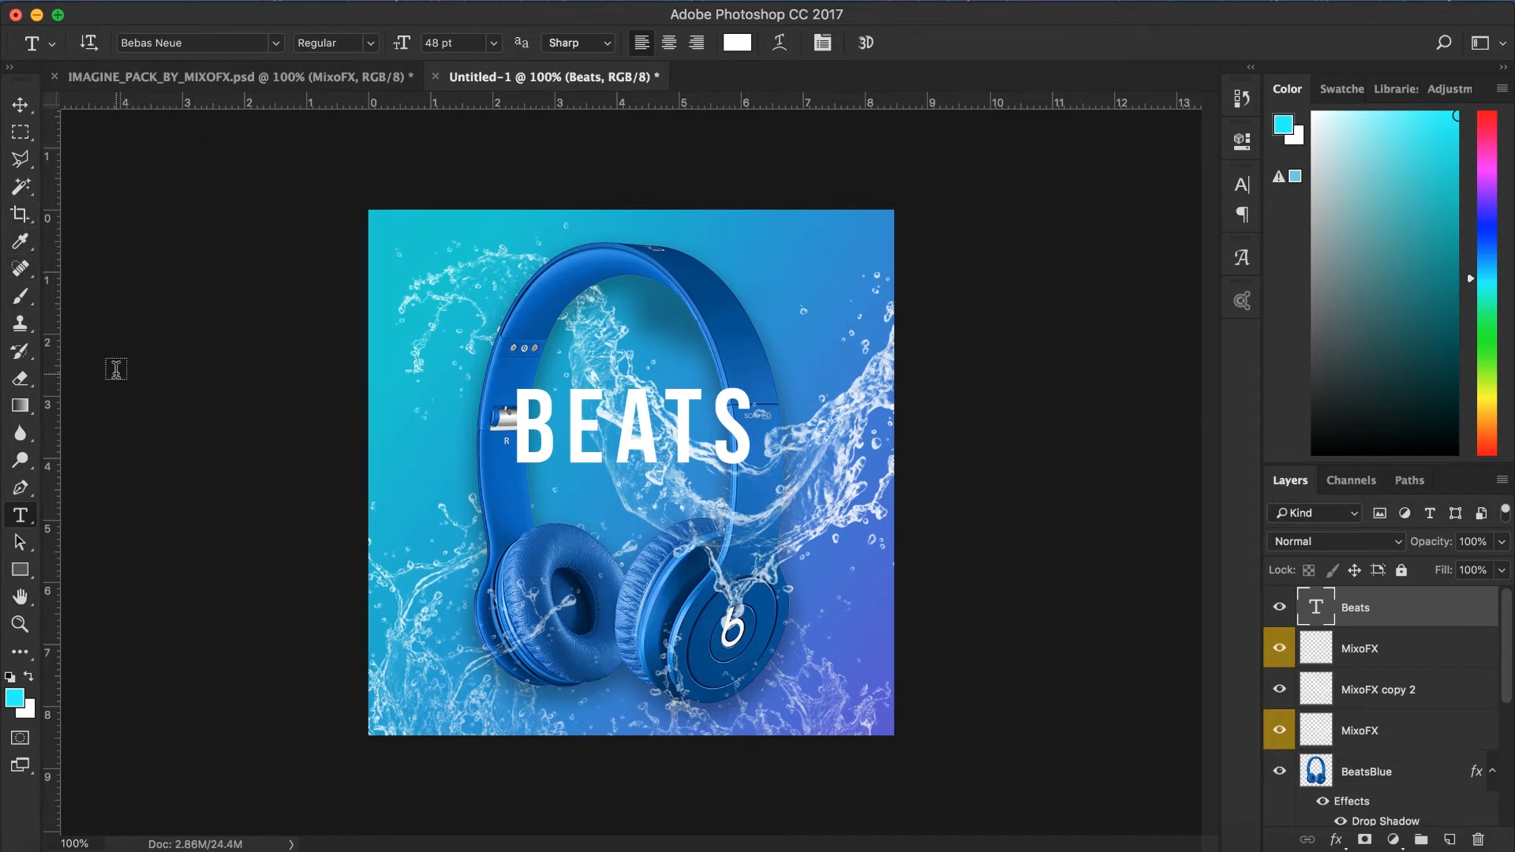
Step: Draw a vertical rectangle about 19 by 132 px just after the S of BEATS and fill it white
click(19, 569)
drag(756, 393, 766, 460)
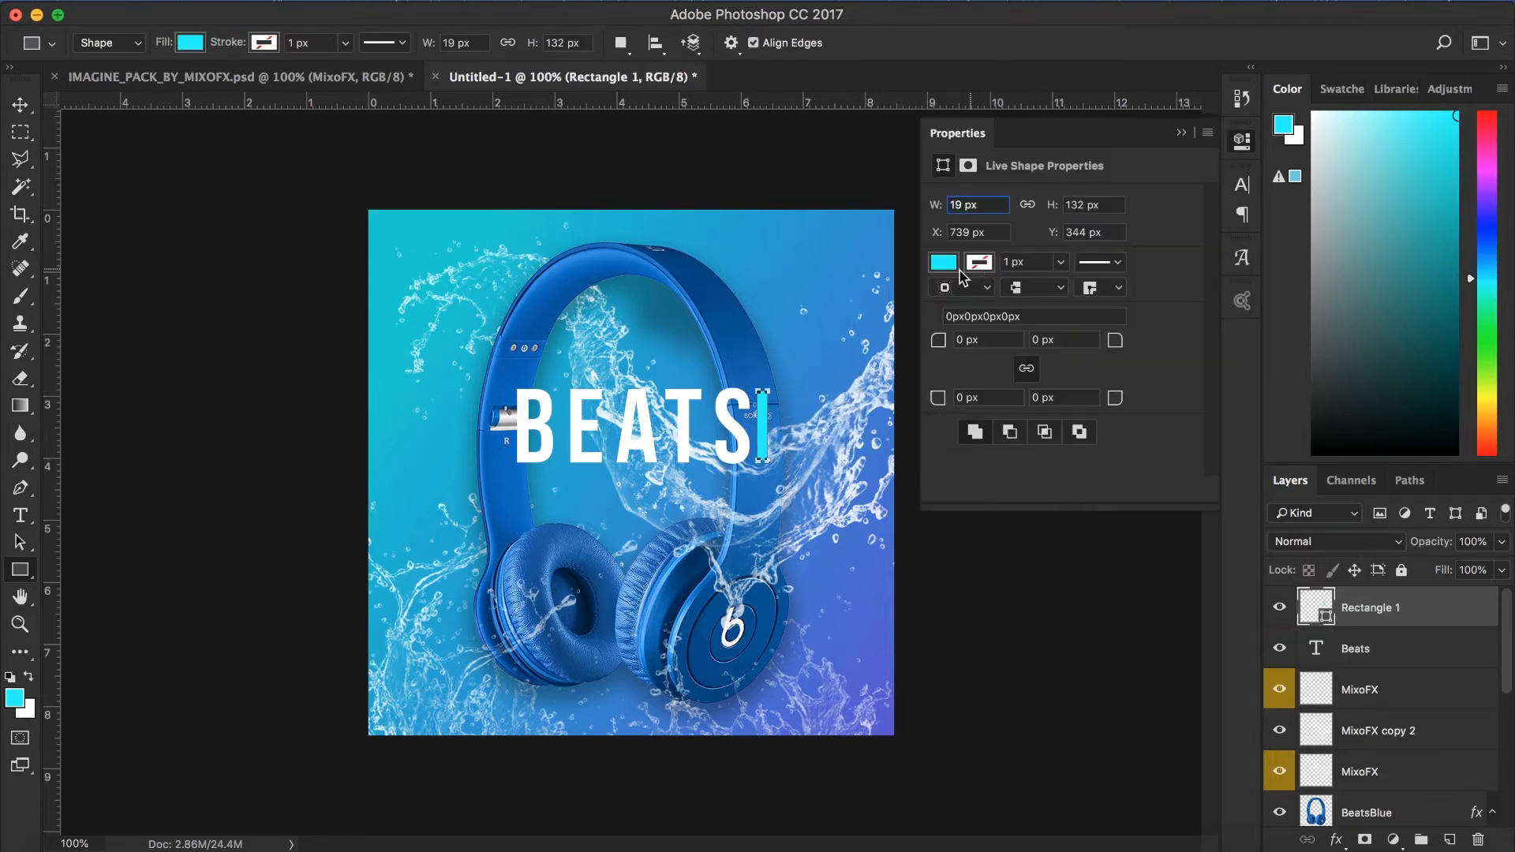
click(947, 270)
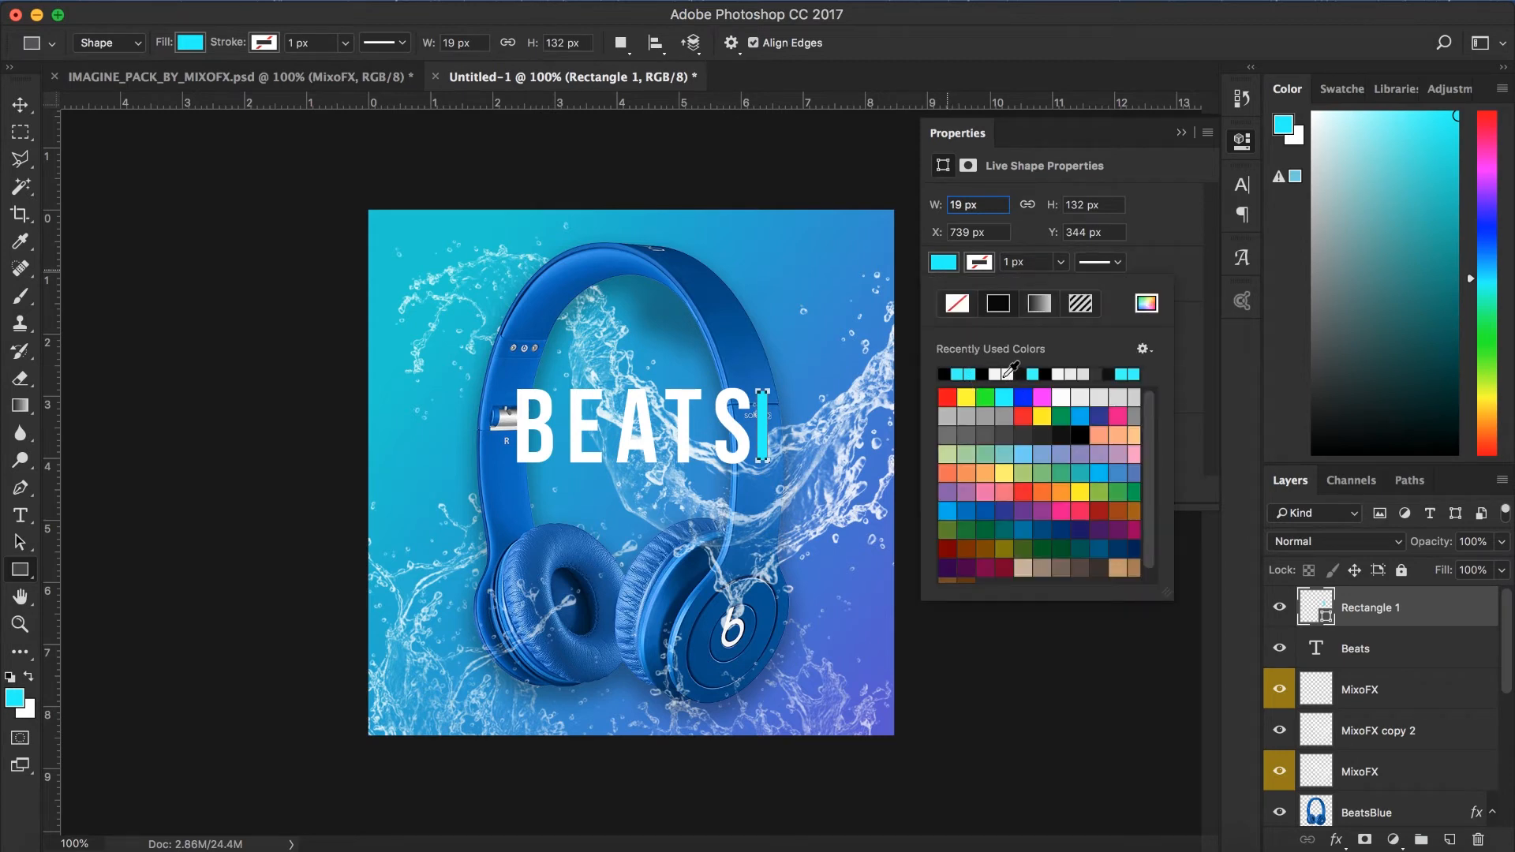
click(1008, 373)
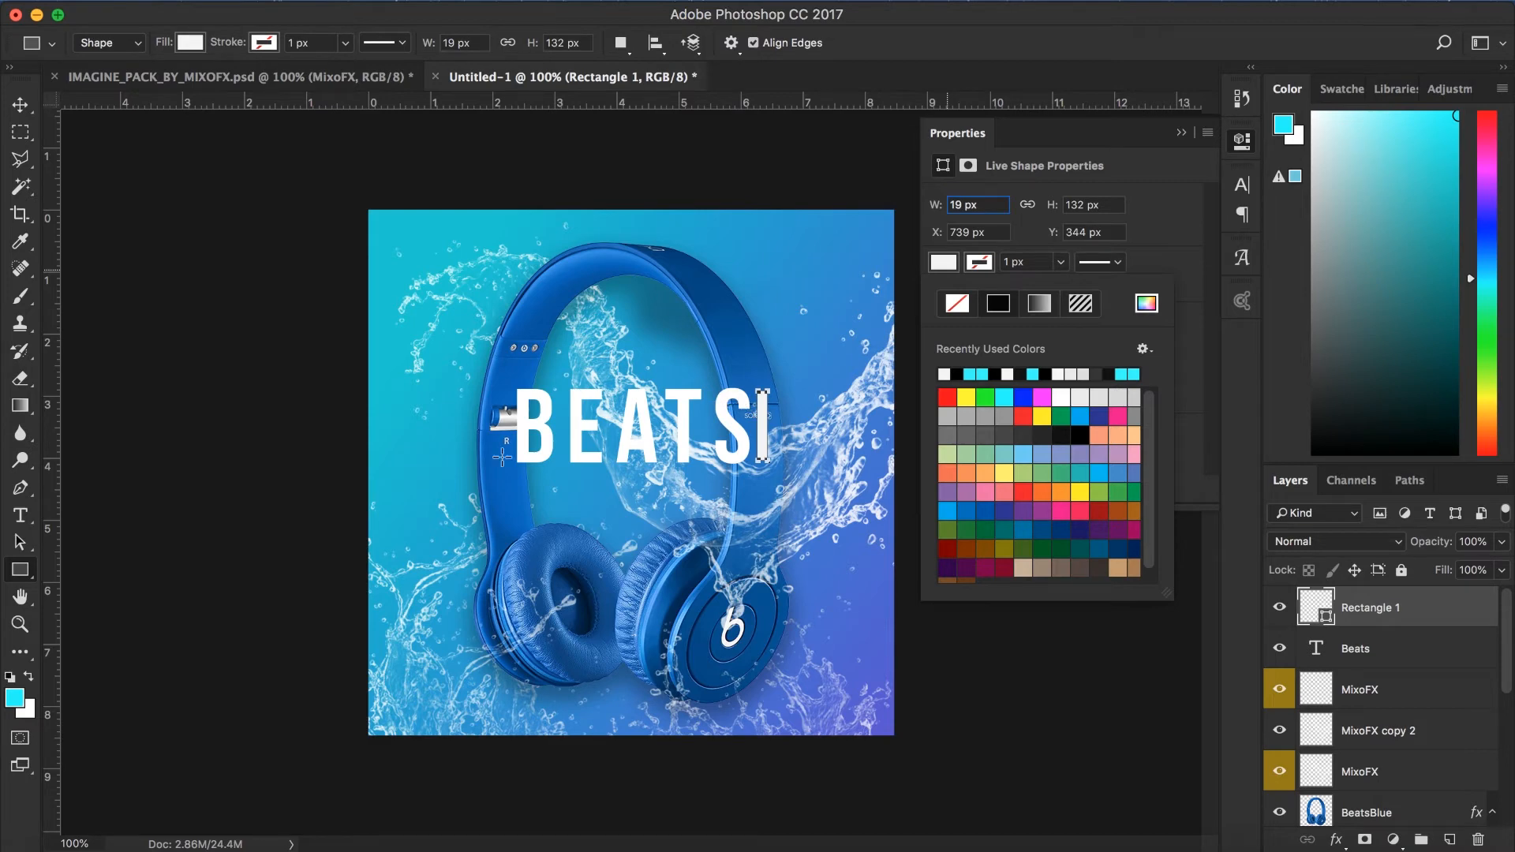
click(1, 645)
click(28, 709)
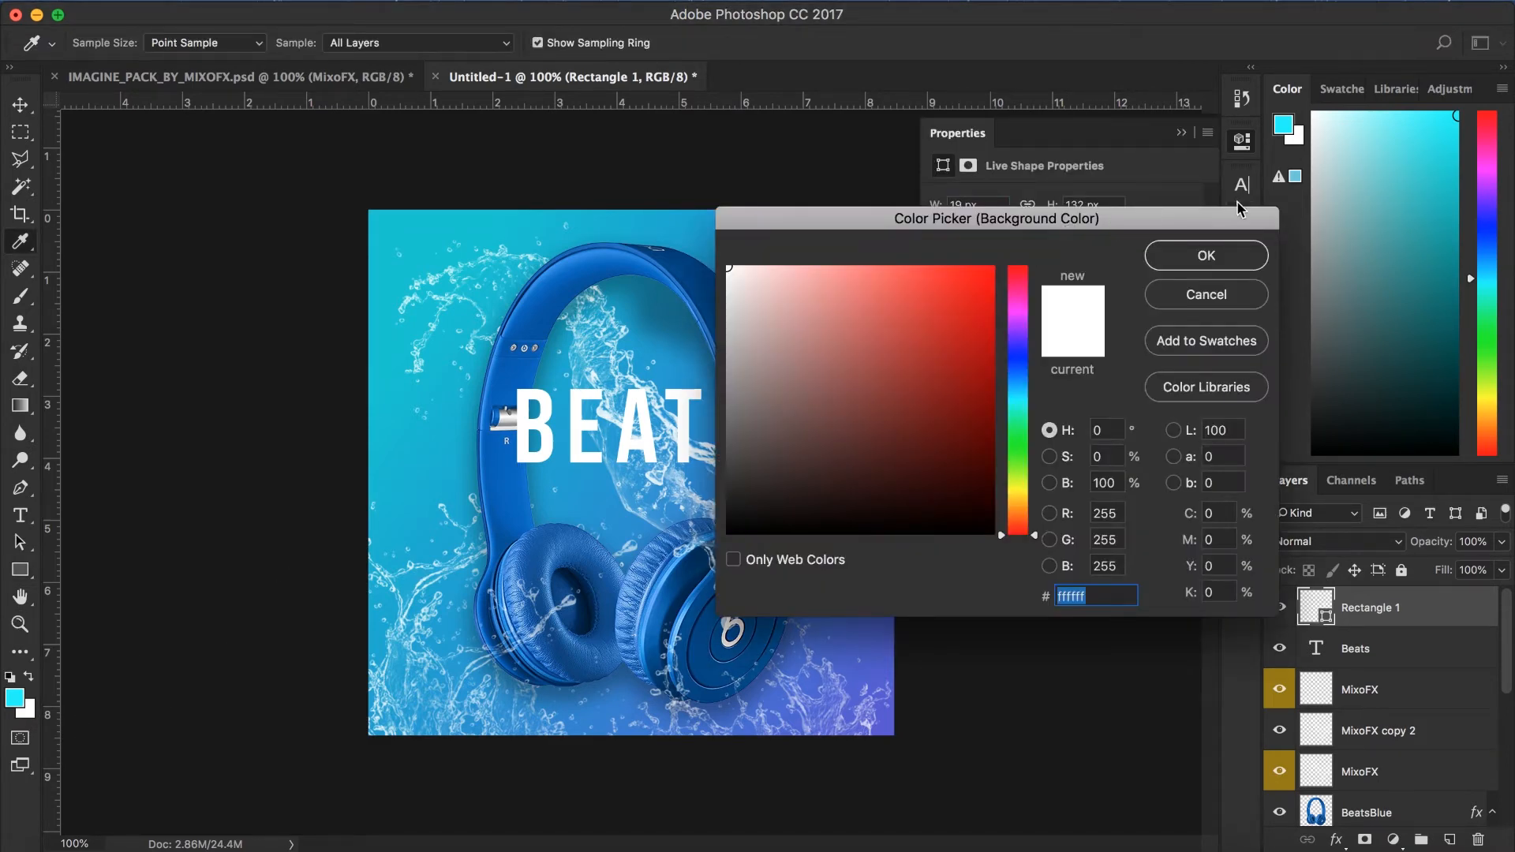
click(1211, 253)
click(1182, 133)
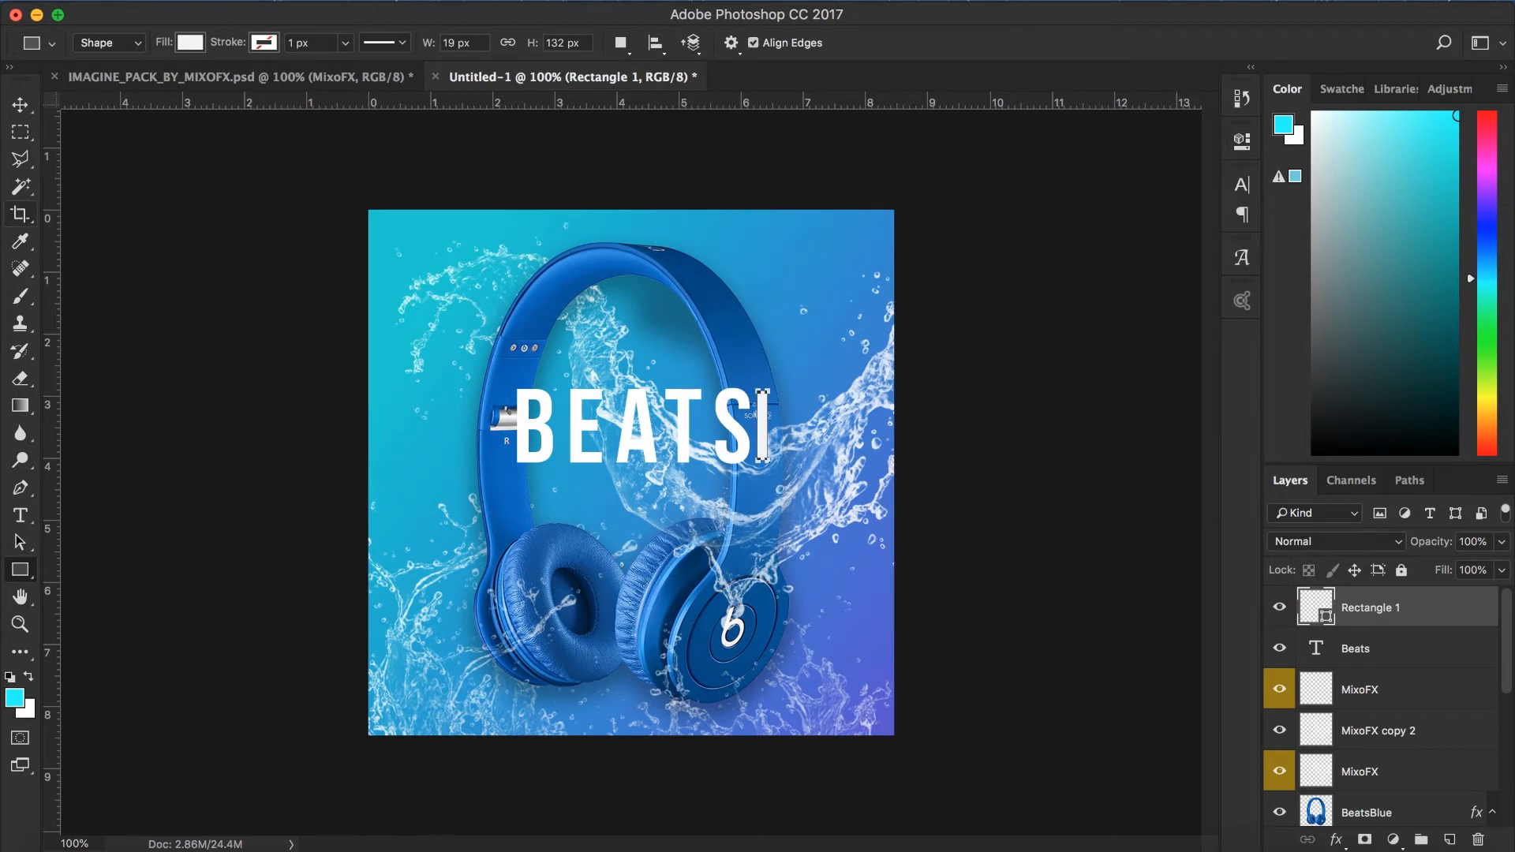
click(193, 43)
click(192, 43)
click(192, 43)
click(95, 150)
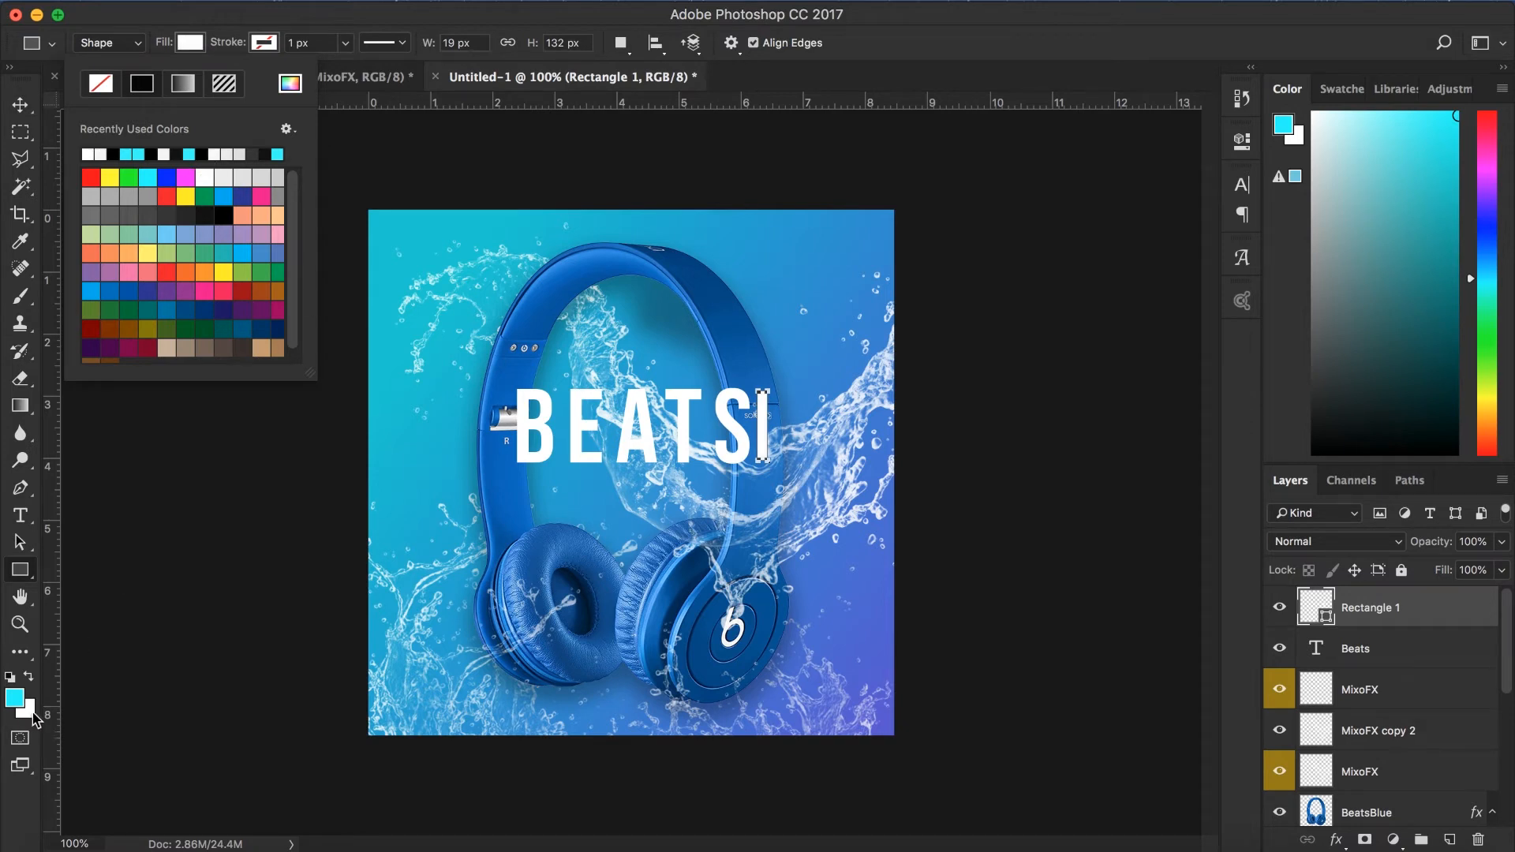
click(239, 480)
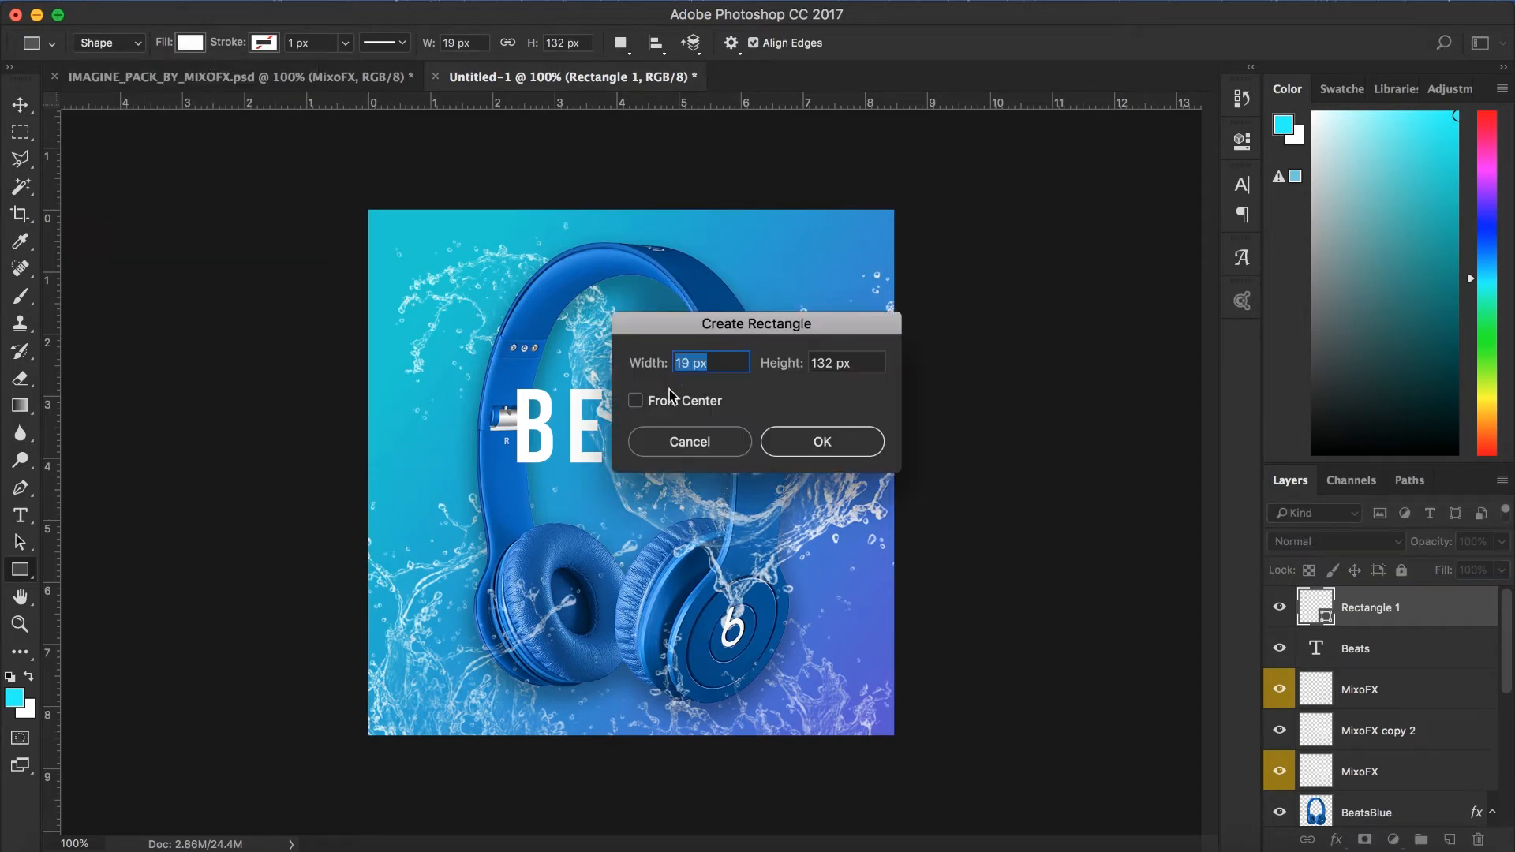
click(706, 442)
Step: Scale the rectangle to about 110.5% width and 106.8% height so its ends align with the BEATS letters, and apply the transform
click(21, 104)
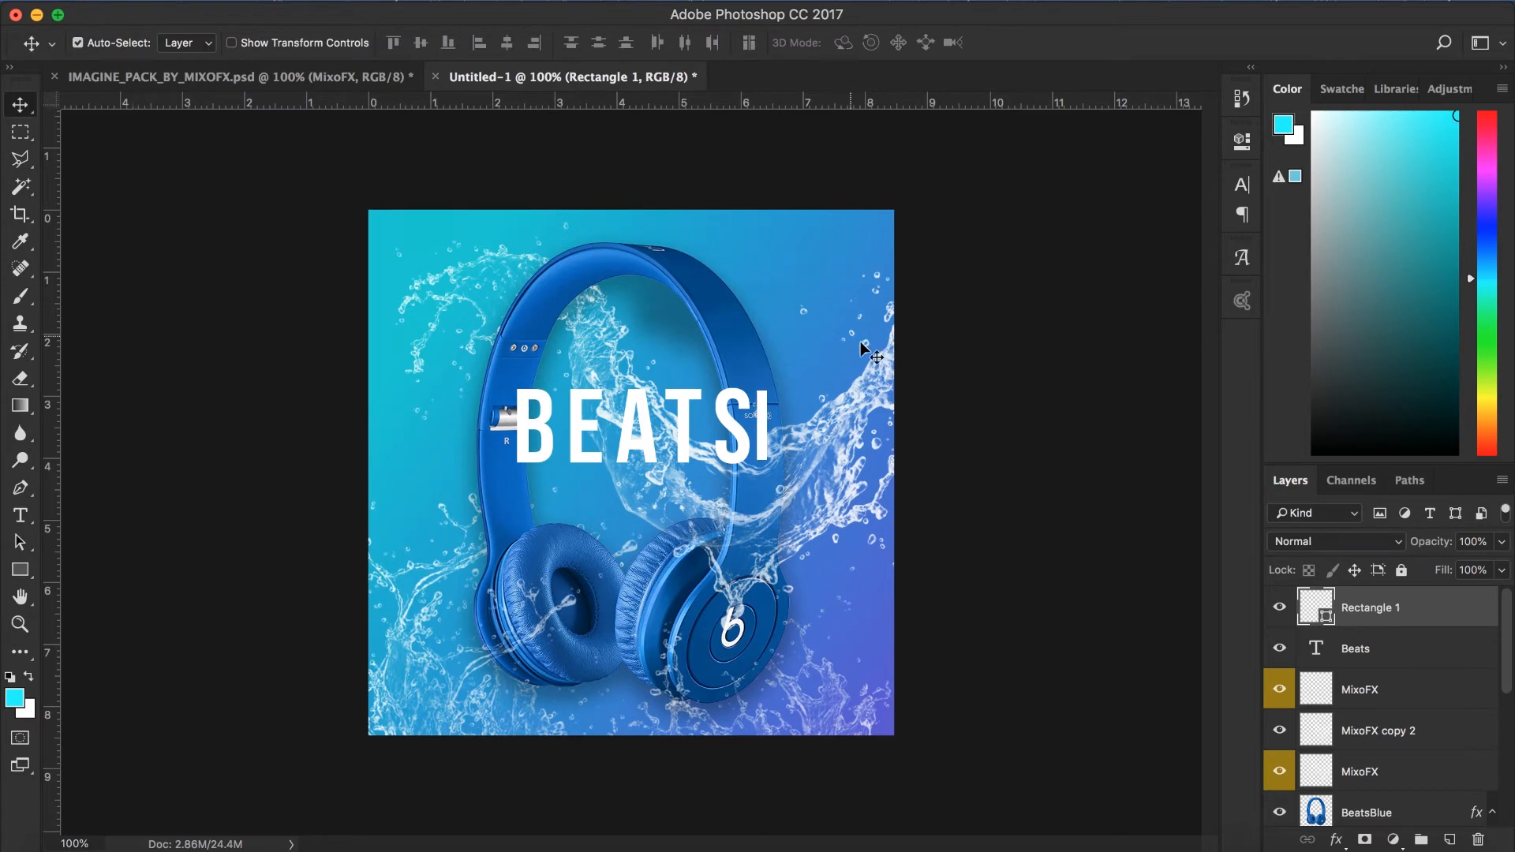
key(super+t)
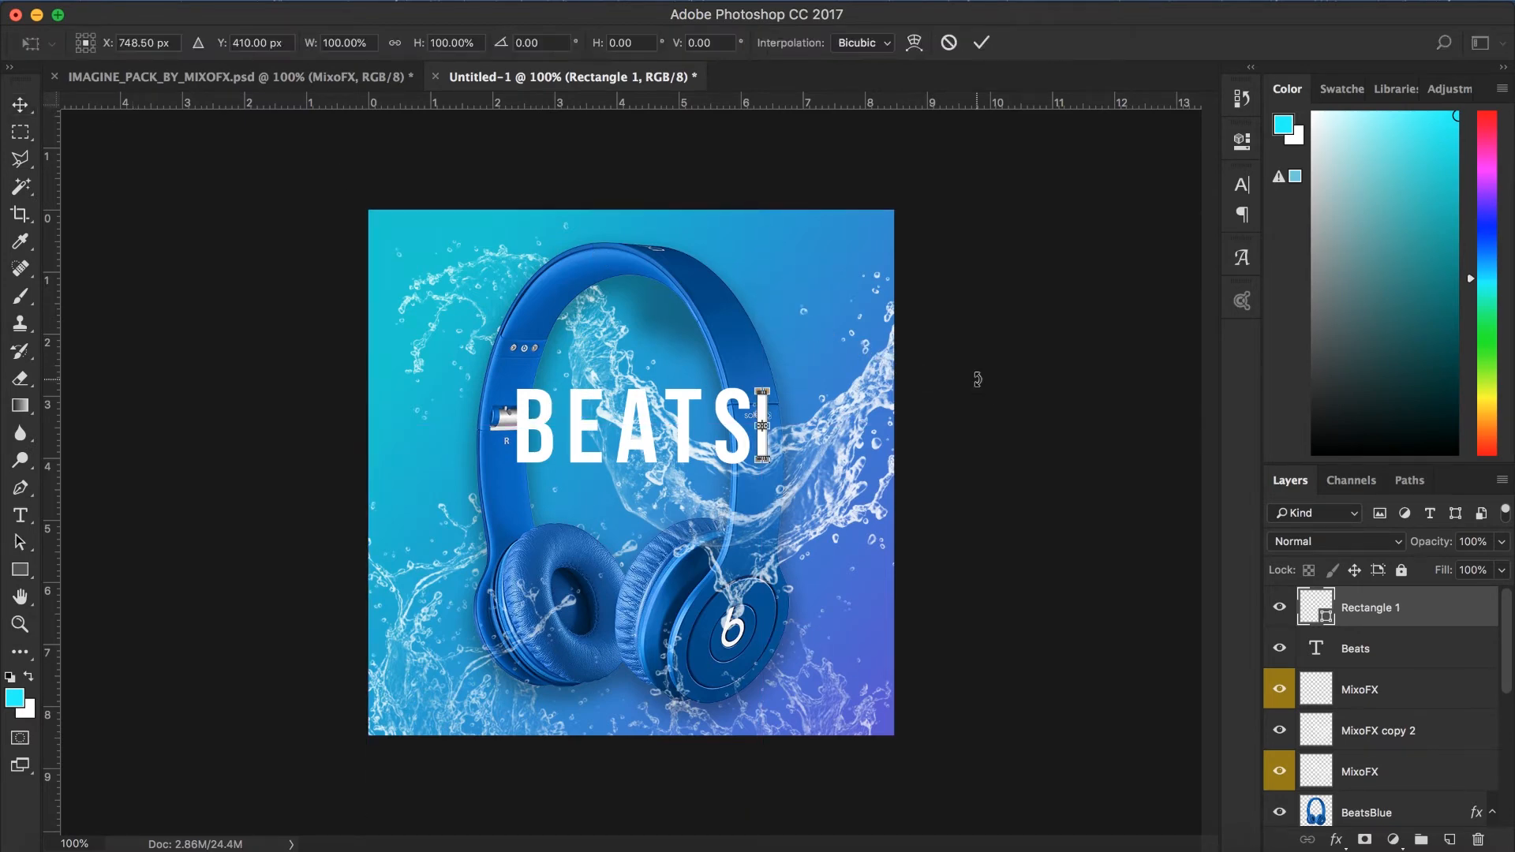
key(super+plus)
key(super+plus)
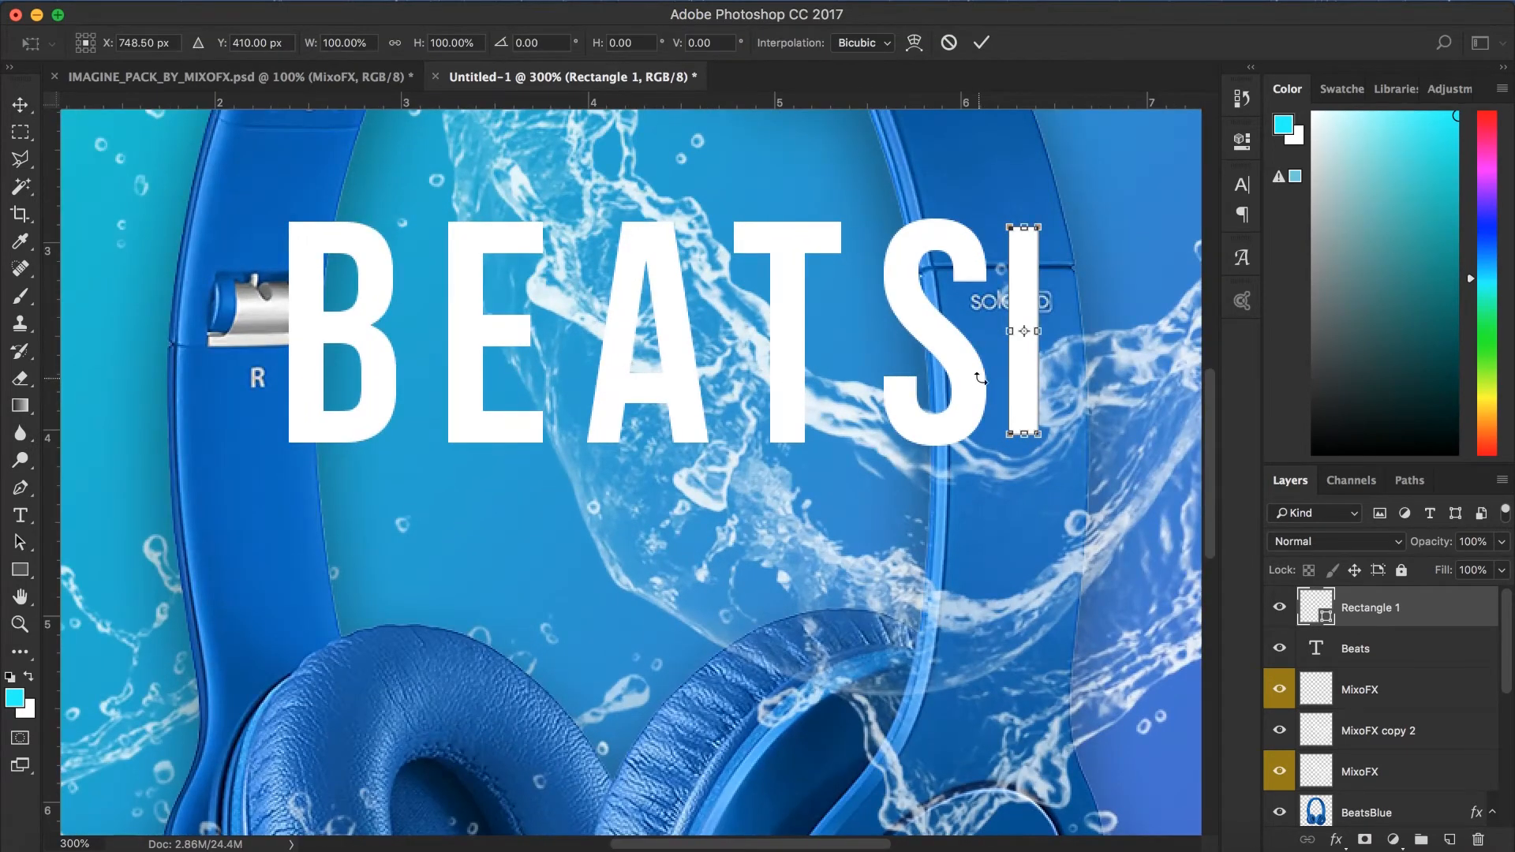
drag(1042, 437, 1047, 443)
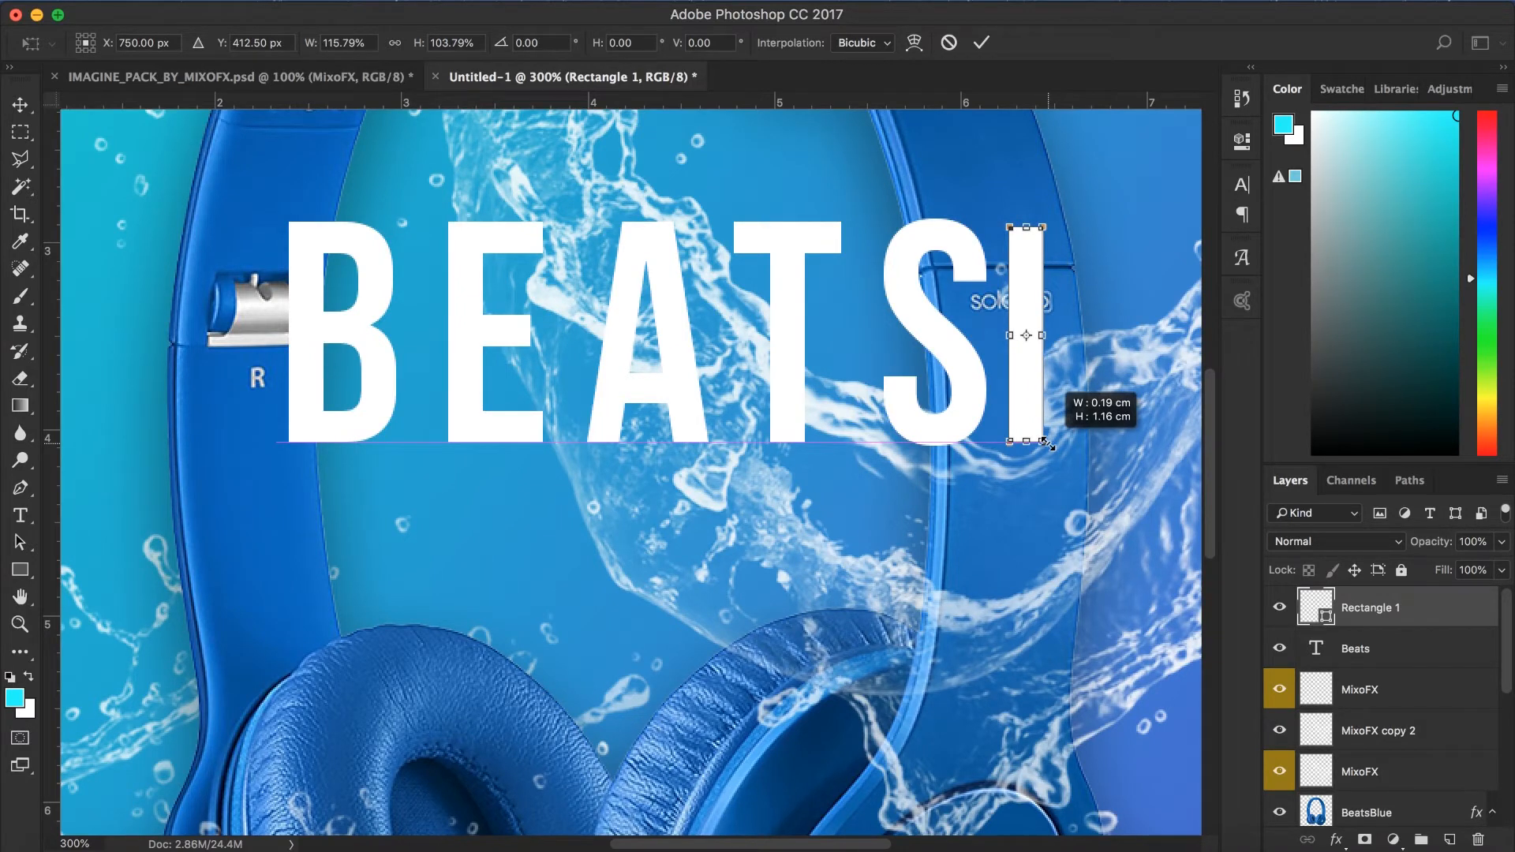
drag(1046, 444, 1047, 444)
drag(1043, 228, 1047, 217)
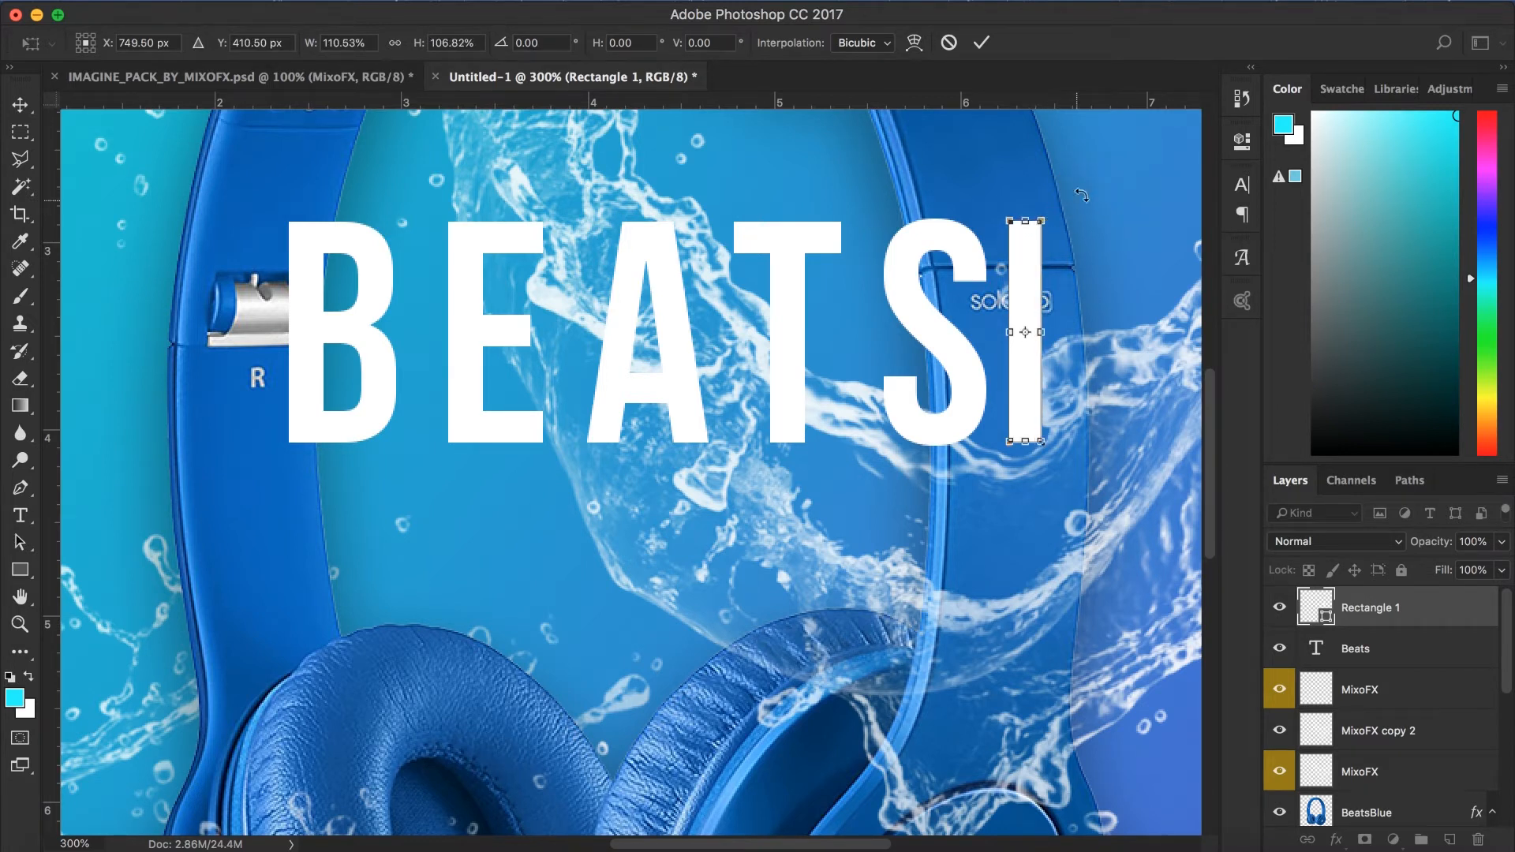
click(981, 43)
key(super+1)
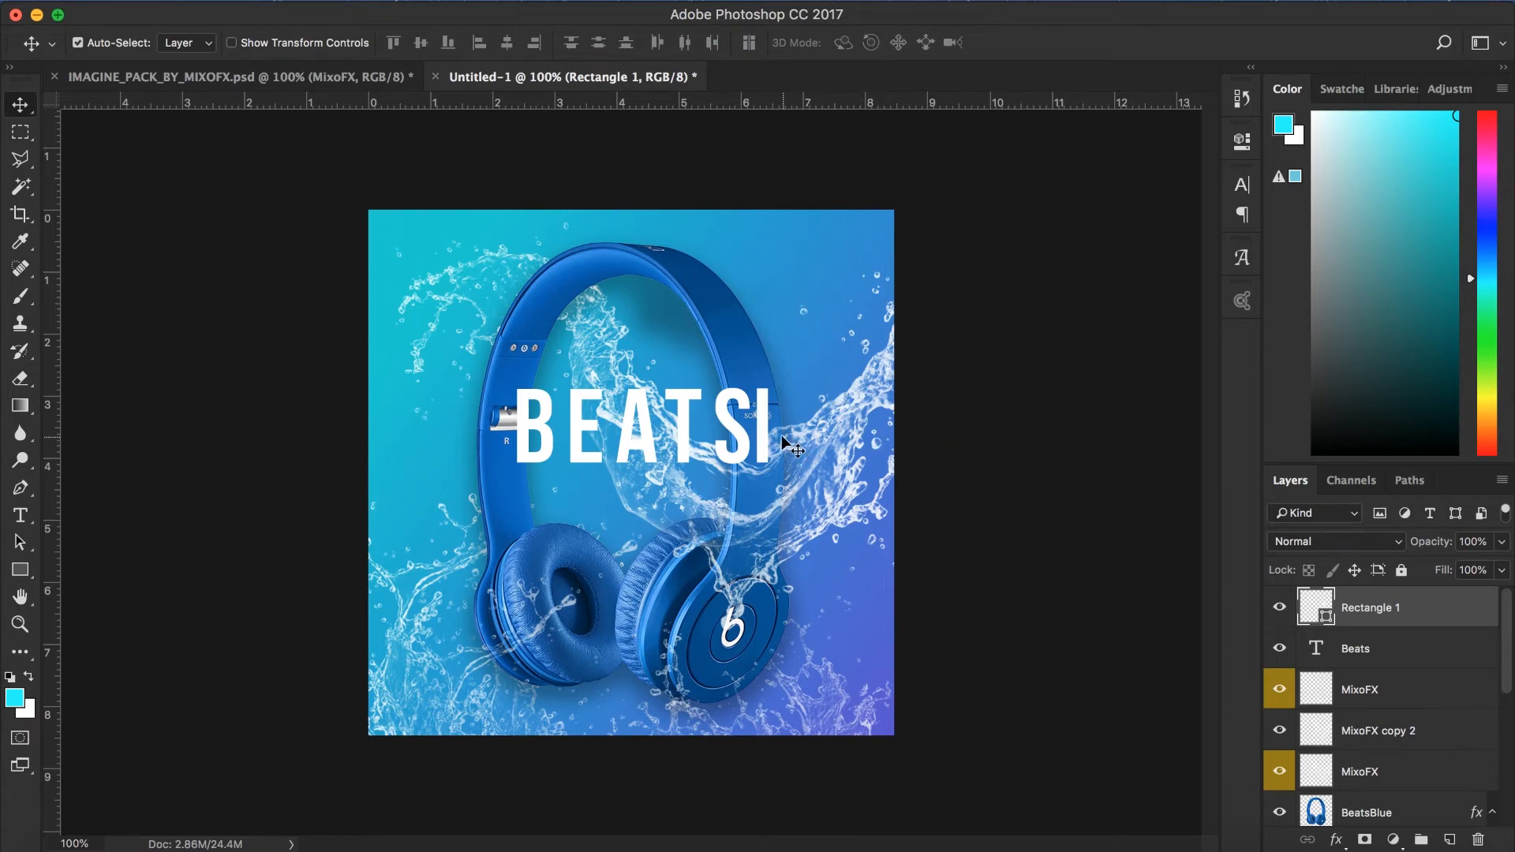
Step: Stretch the rectangle downward below the BEATS baseline to about 173.8% of its height and apply the transform
key(super+t)
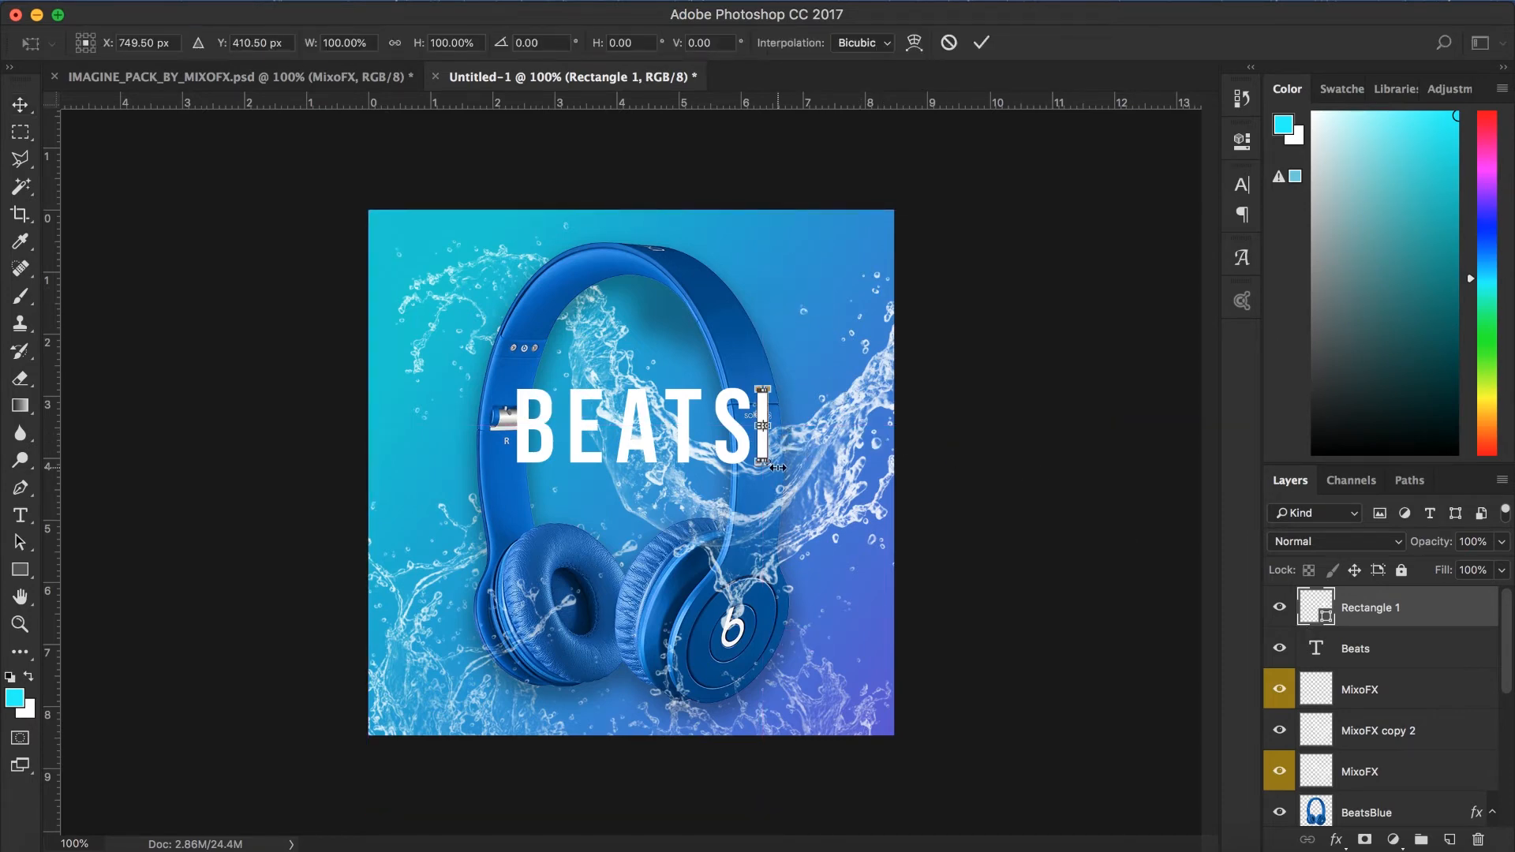
key(super+equal)
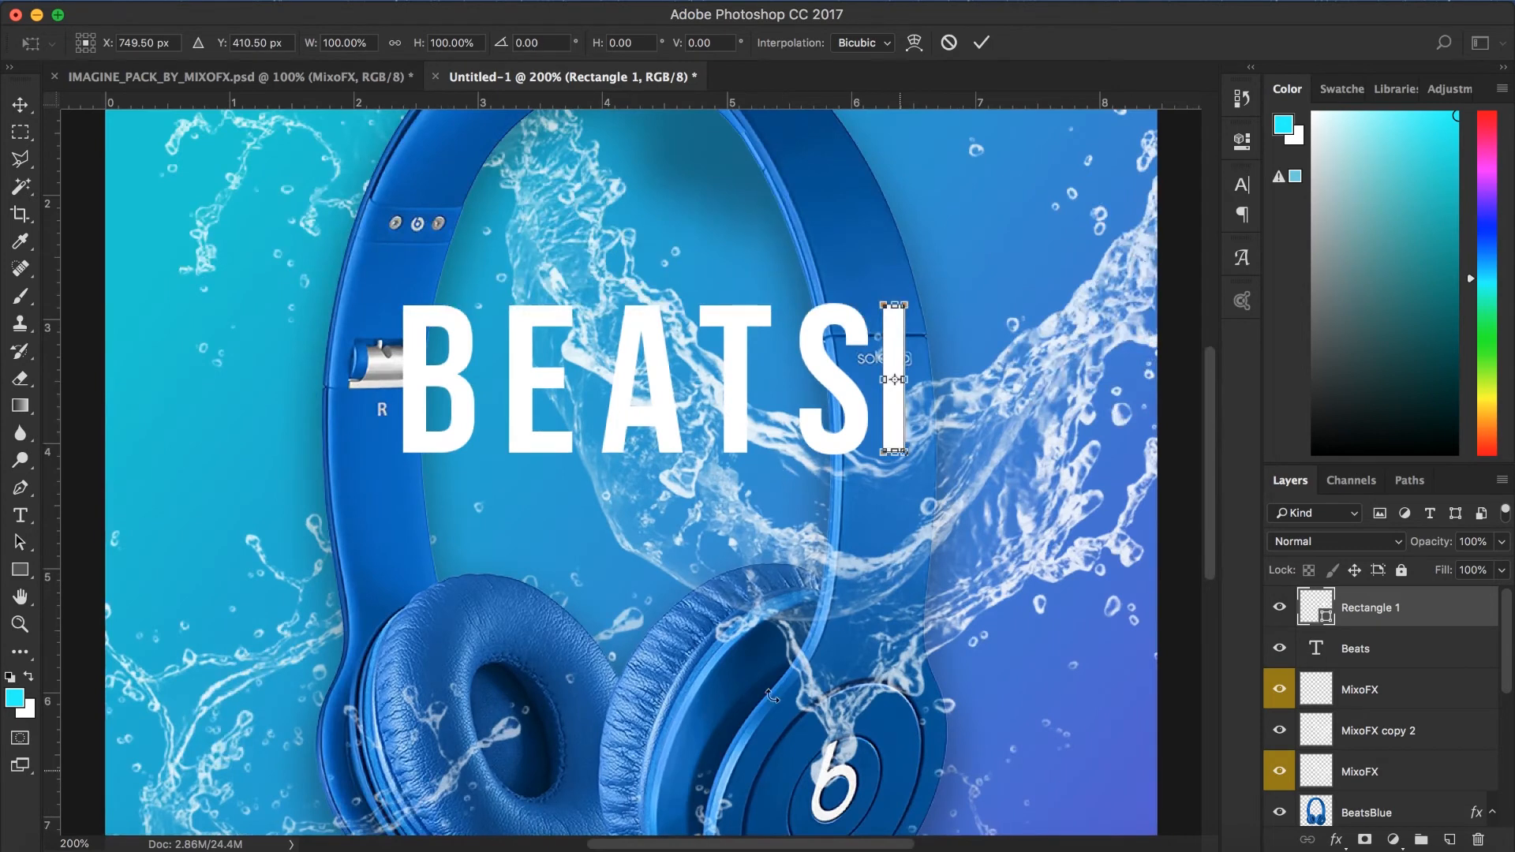
drag(894, 453, 889, 565)
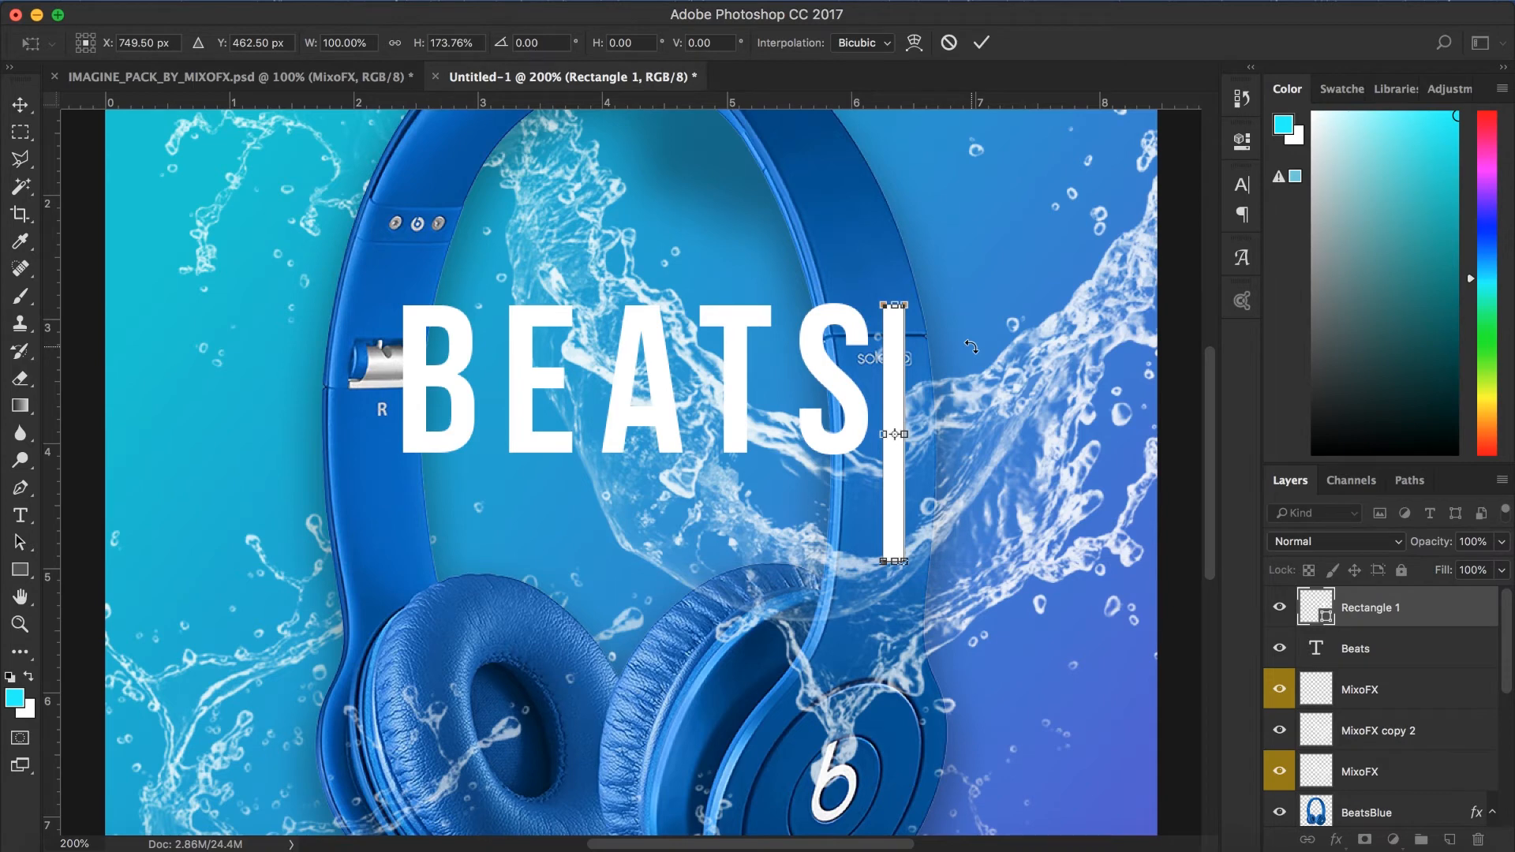
click(981, 43)
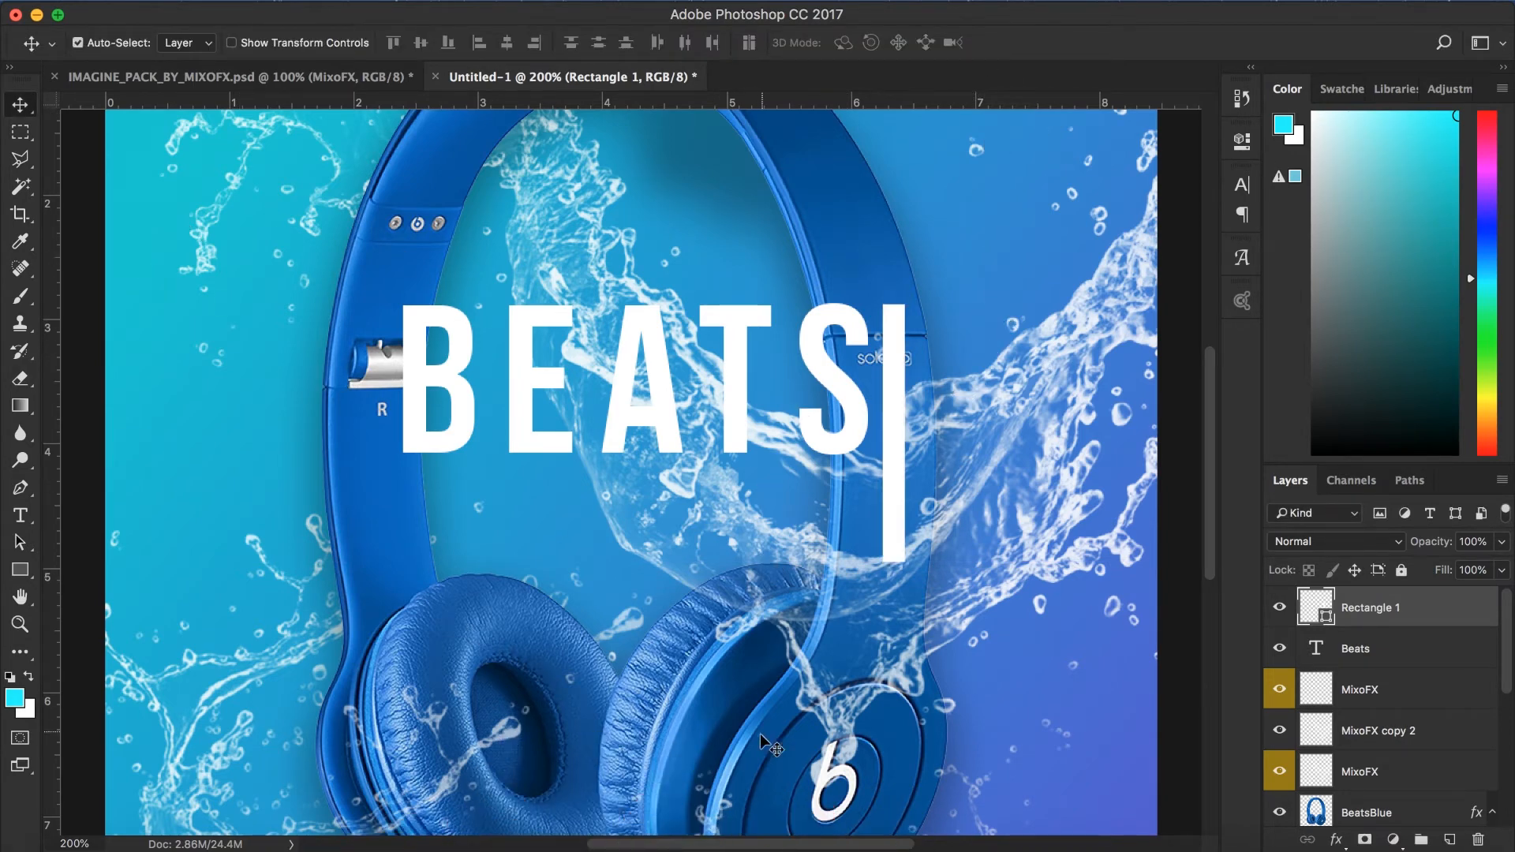
drag(740, 844, 791, 844)
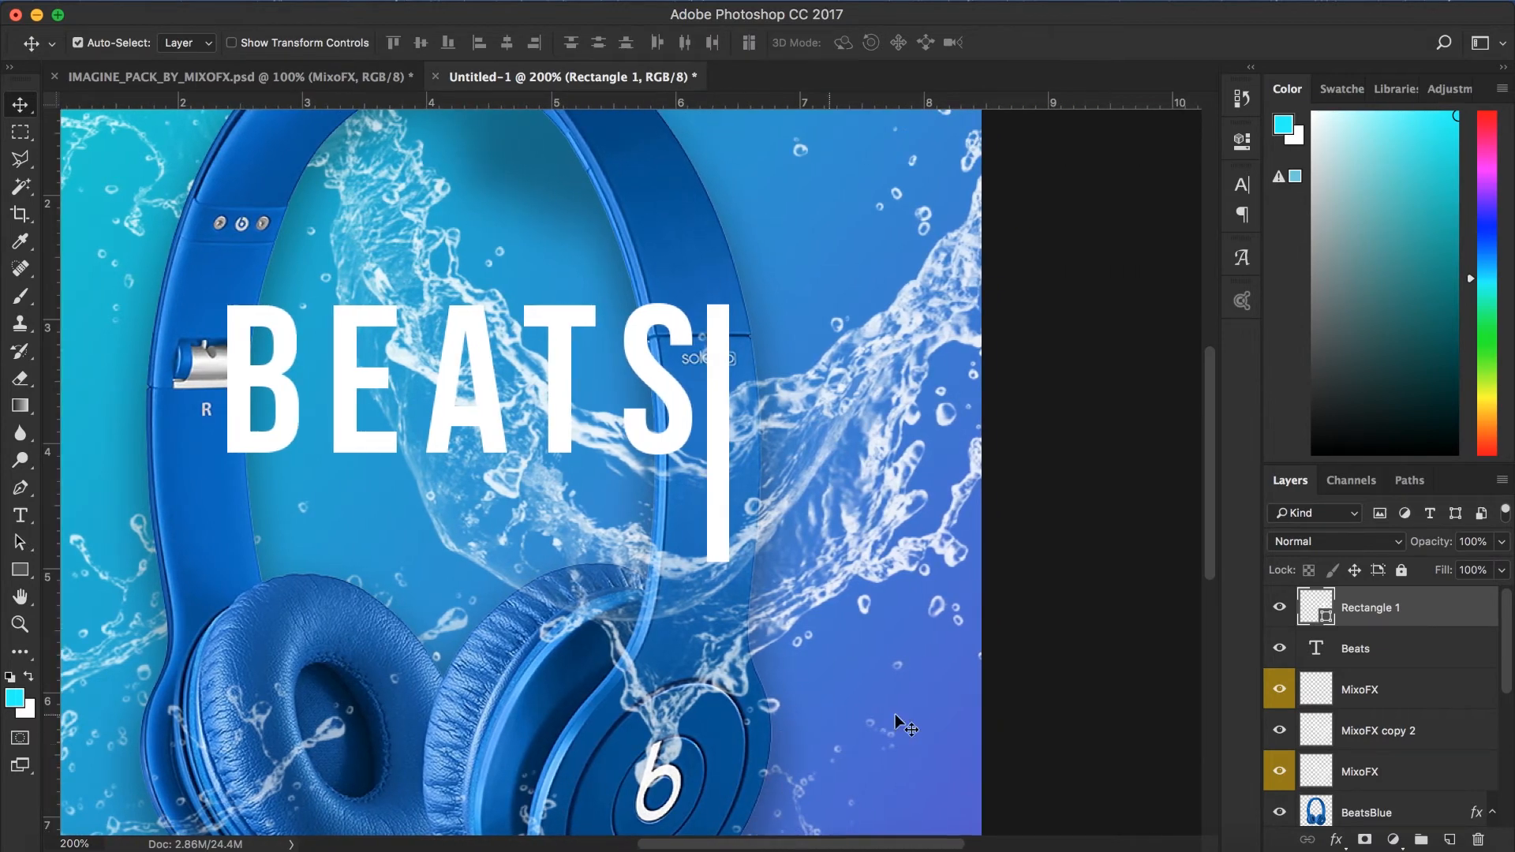
click(1348, 653)
shift+click(1367, 608)
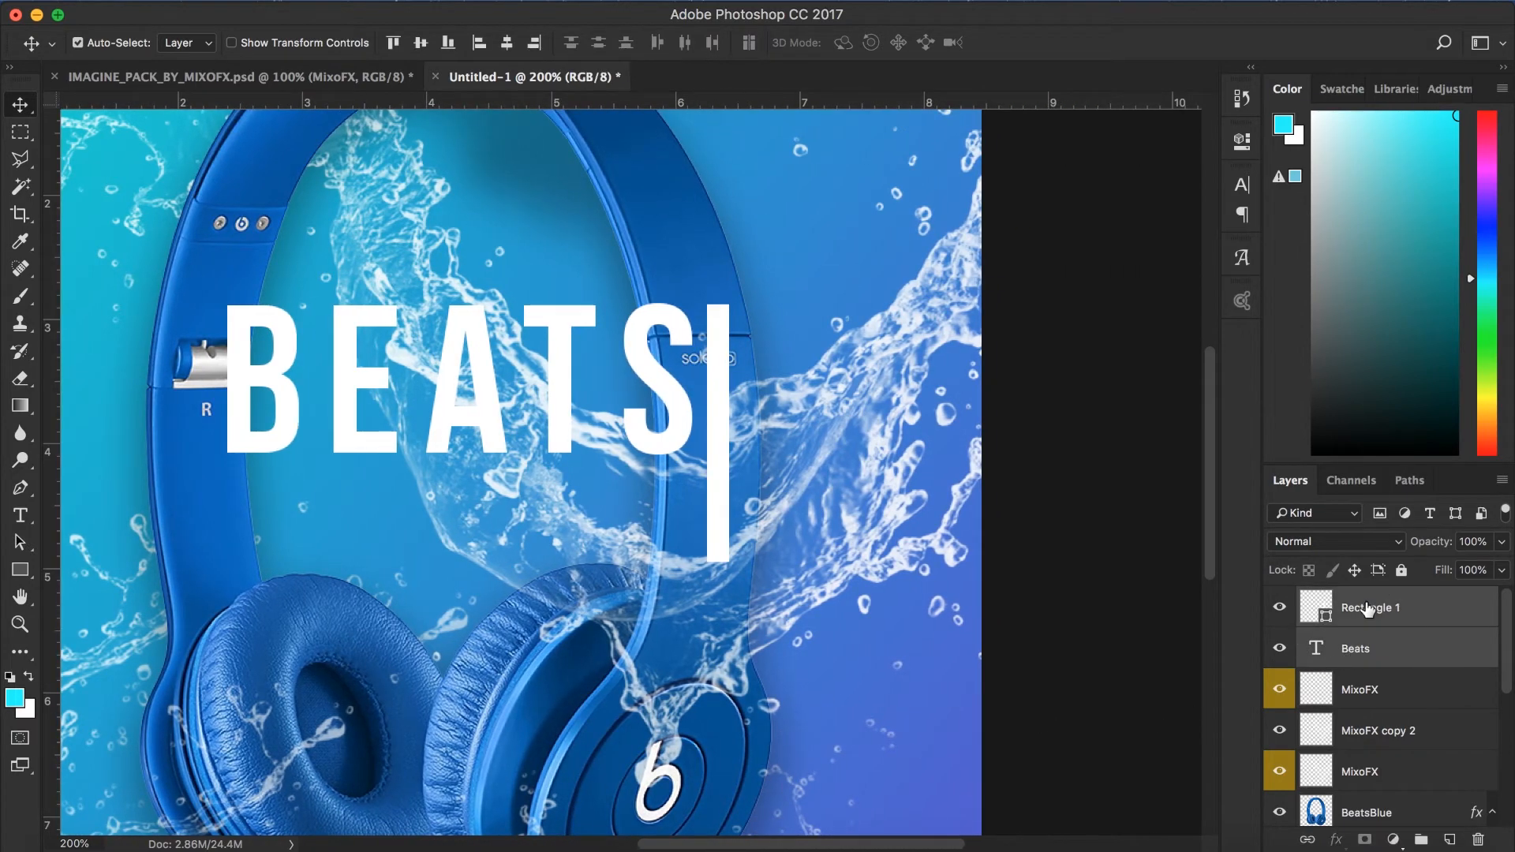
key(super+g)
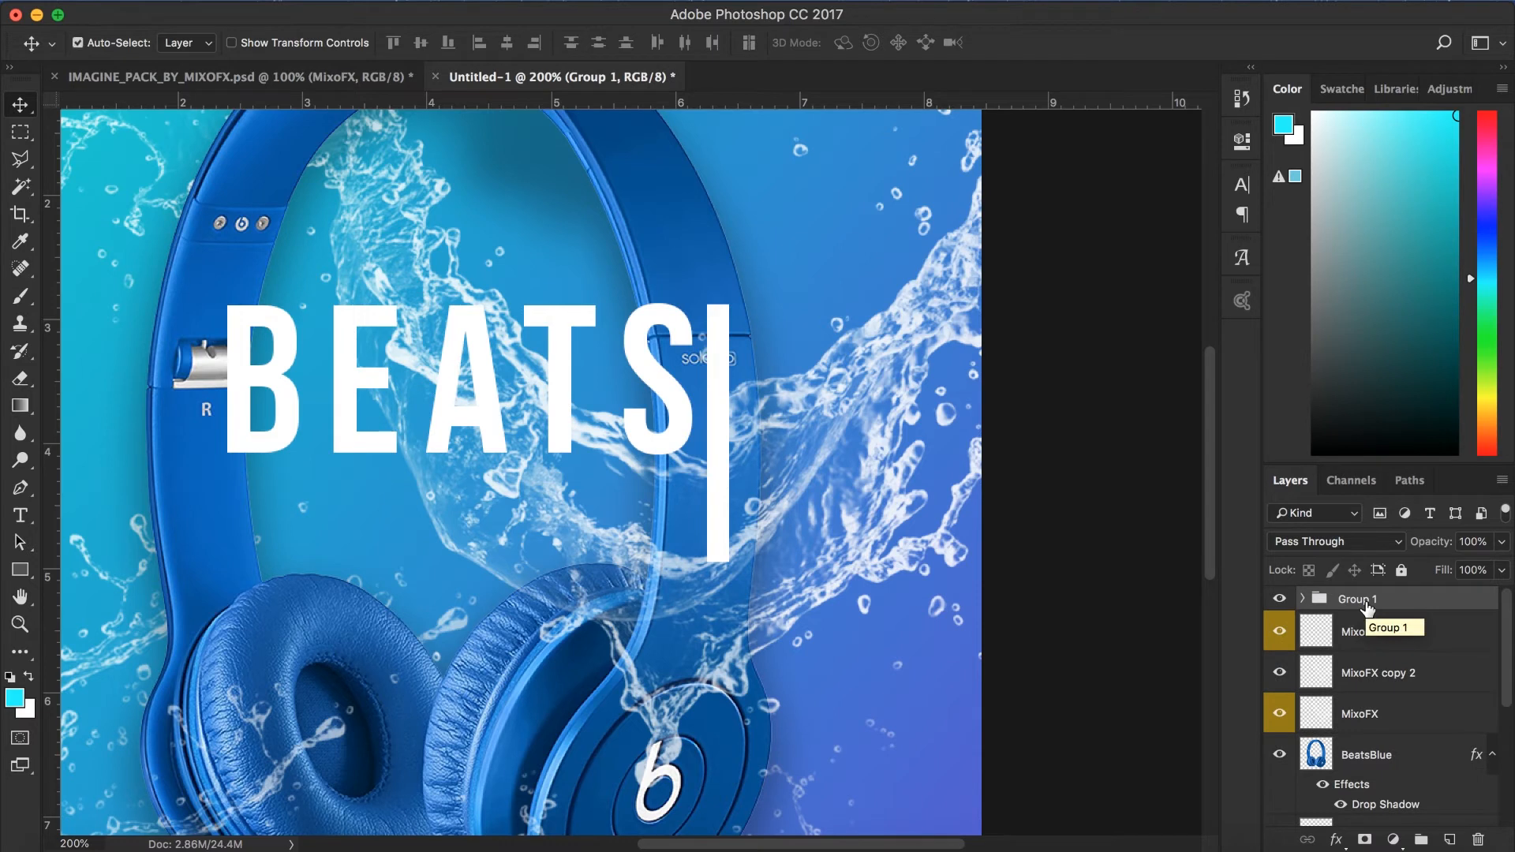
key(Delete)
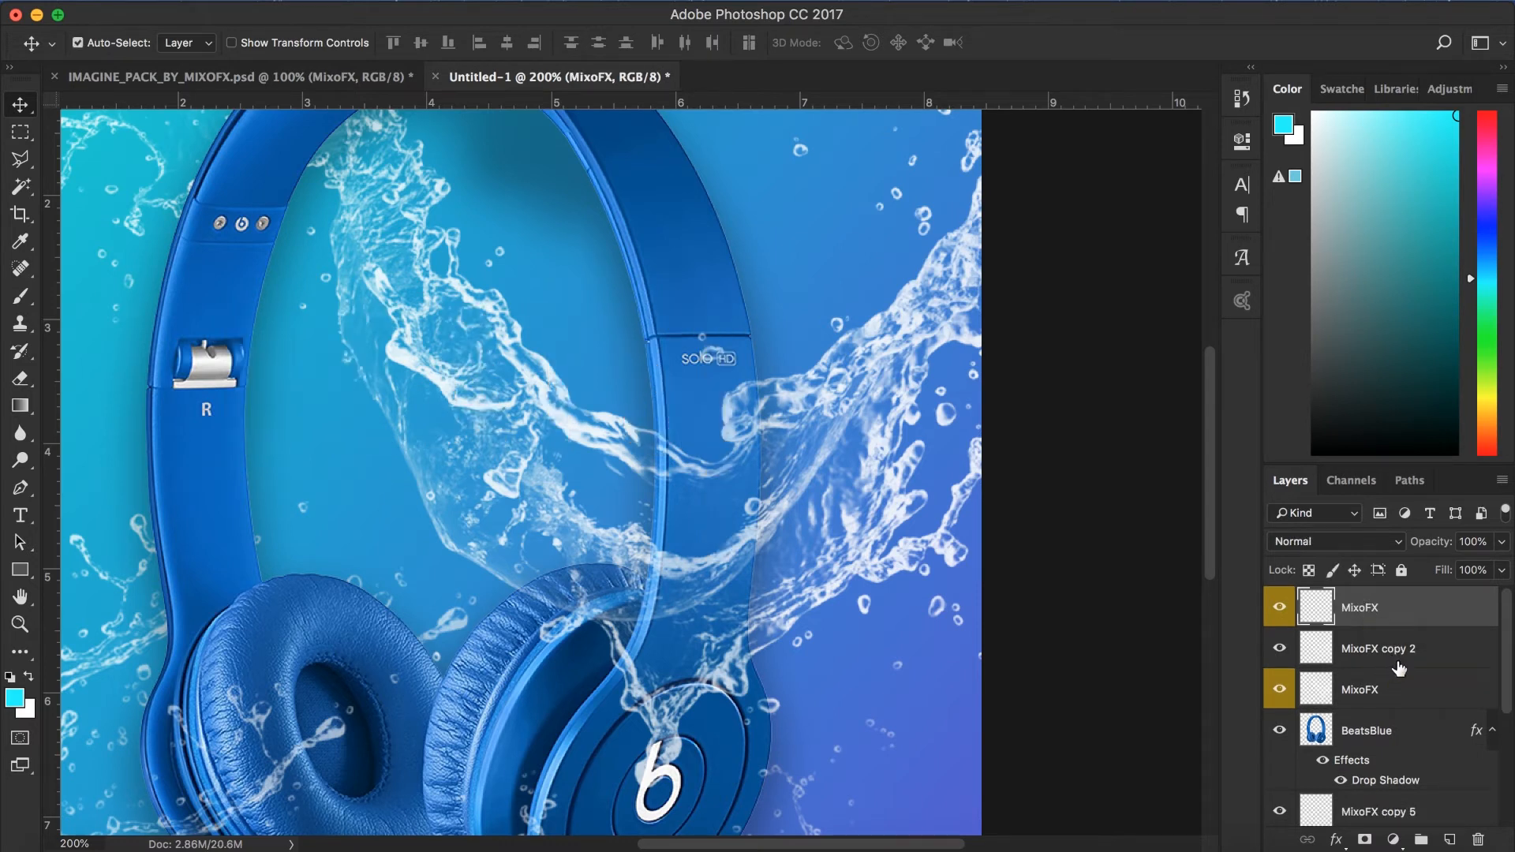
key(super+z)
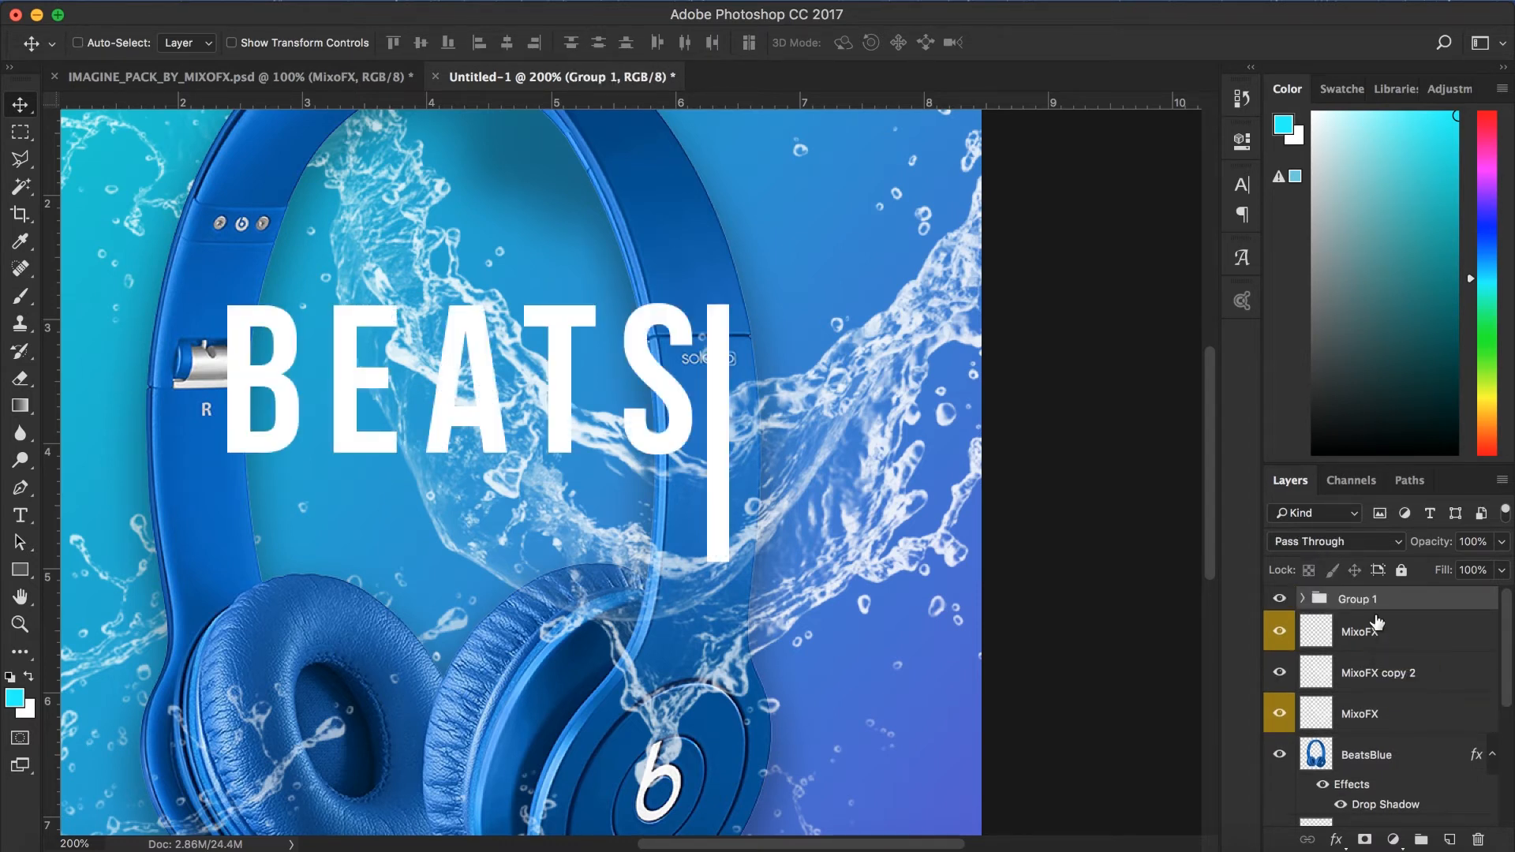
key(super+shift+g)
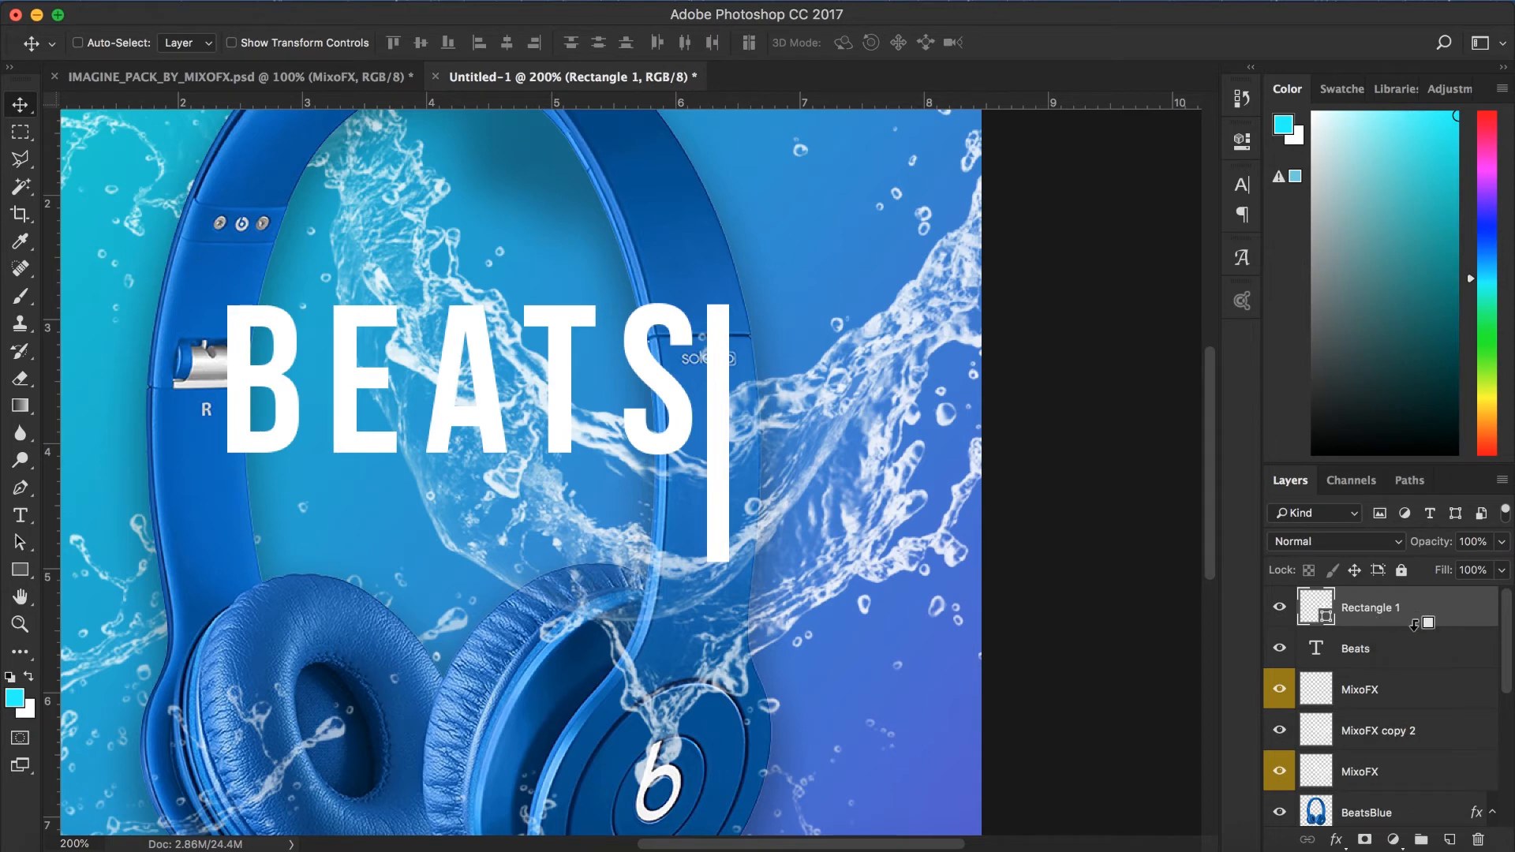
Step: Scale the Beats text and the rectangle together to about 86.7% and move them left, centred near X 329 px, Y 469.5 px
click(1377, 654)
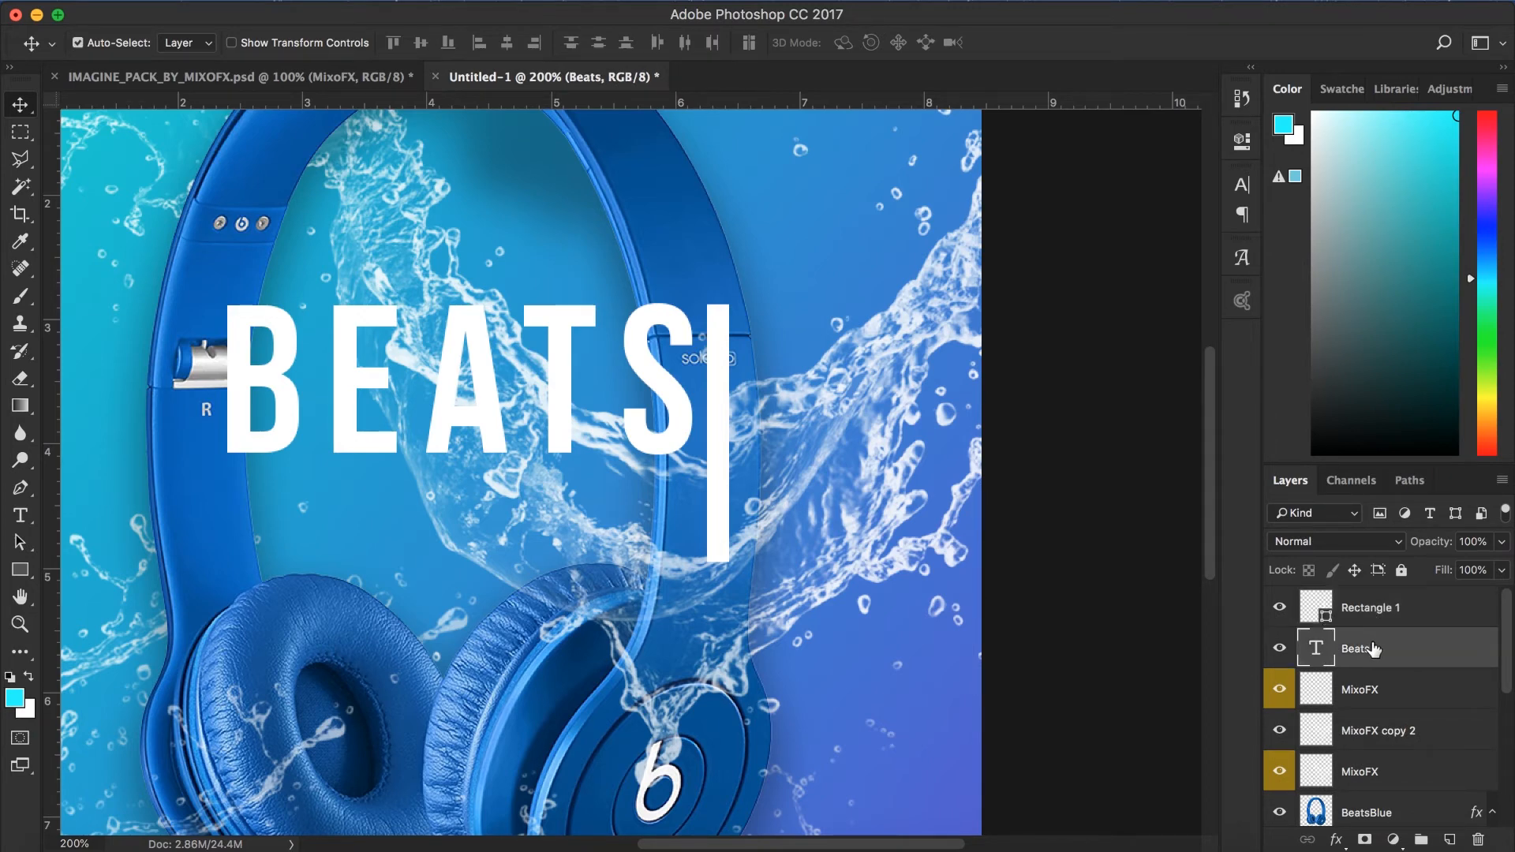
key(super+minus)
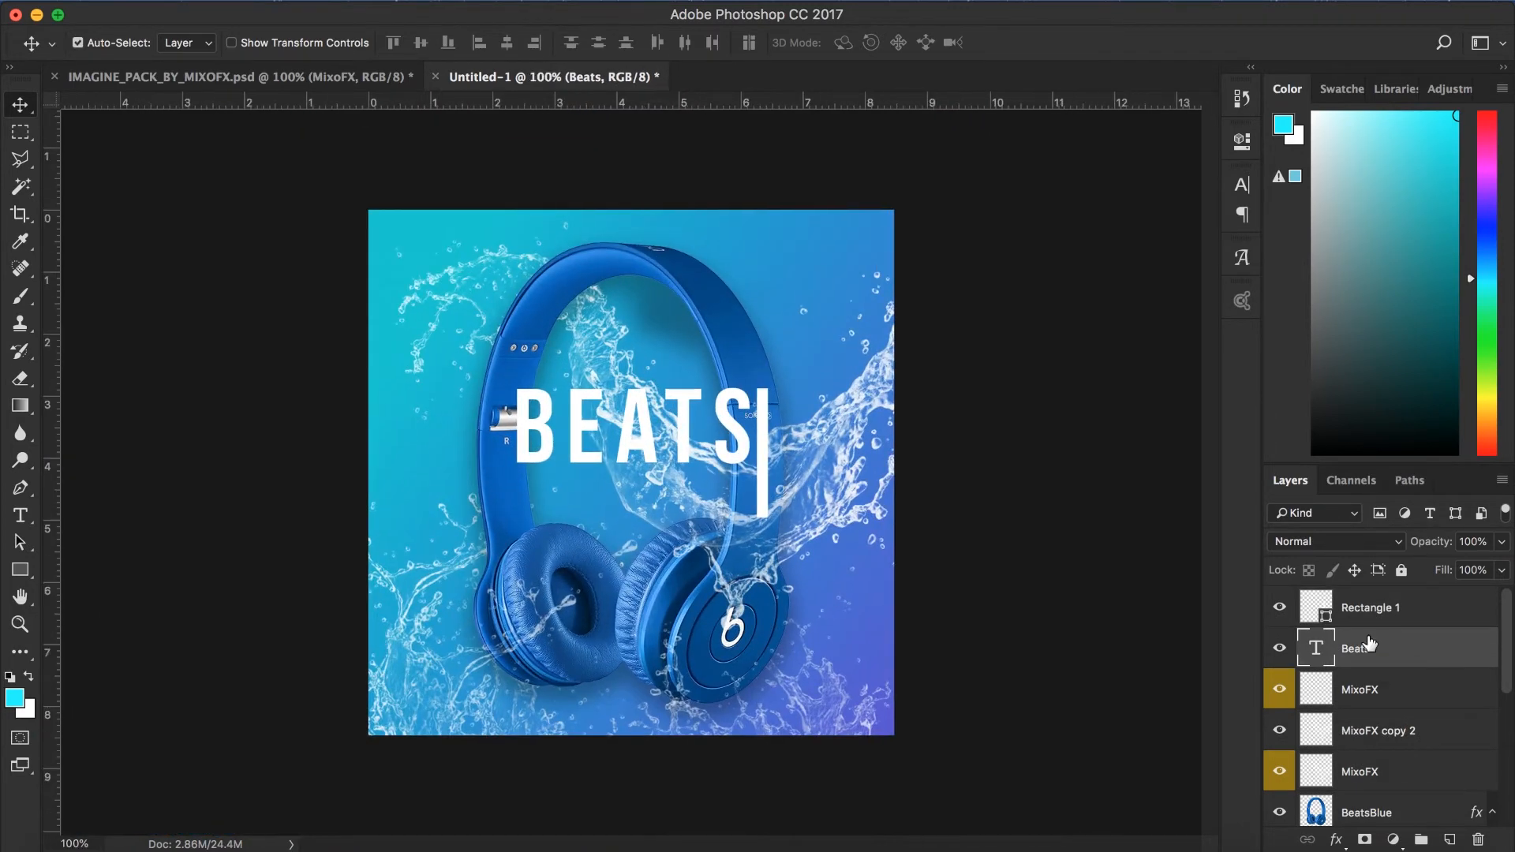
shift+click(1380, 609)
key(super+t)
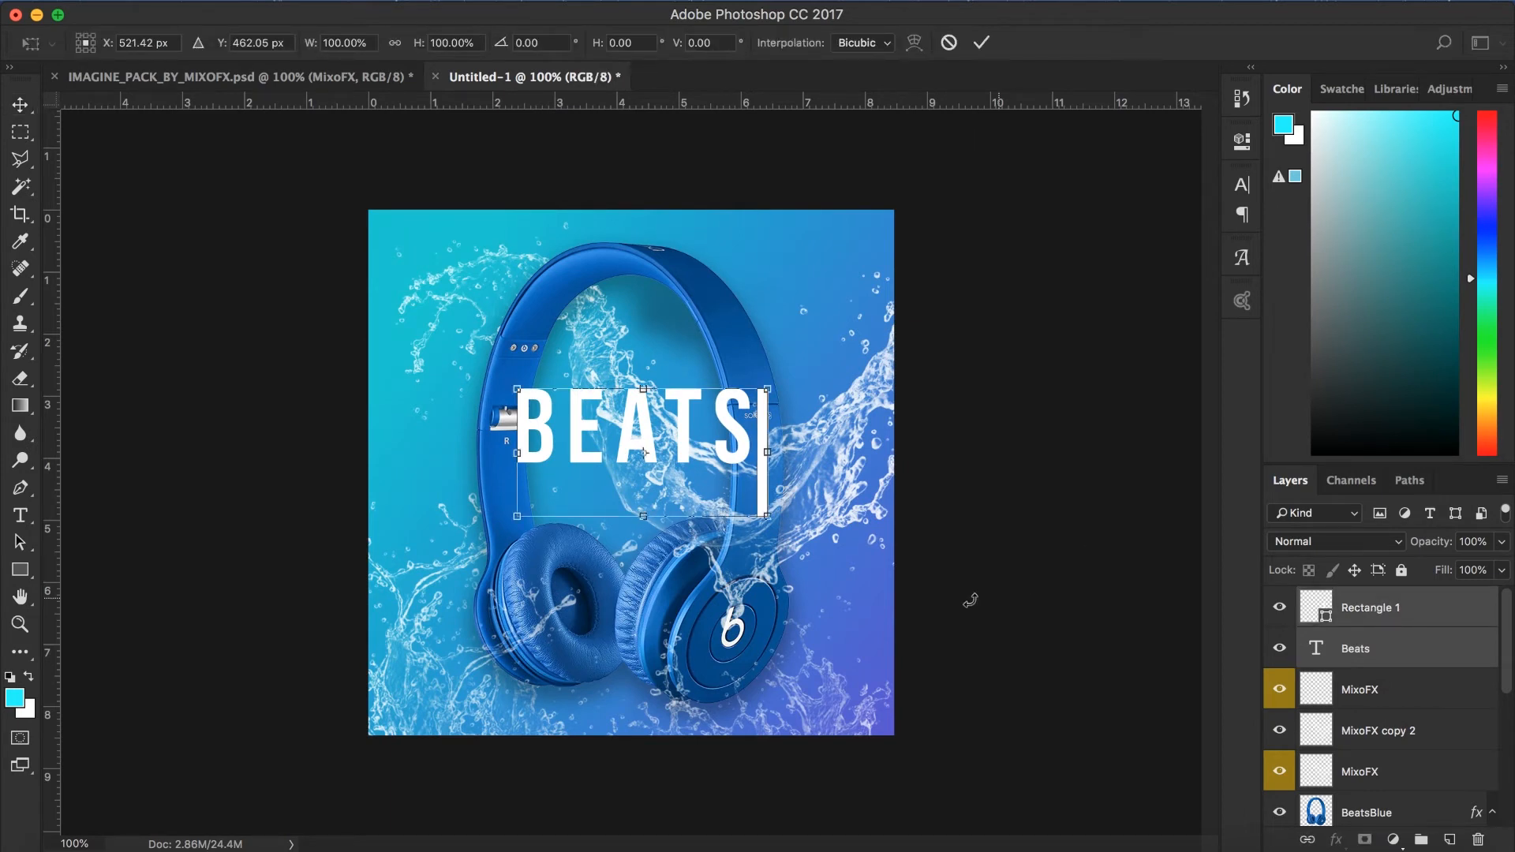
drag(766, 517, 577, 476)
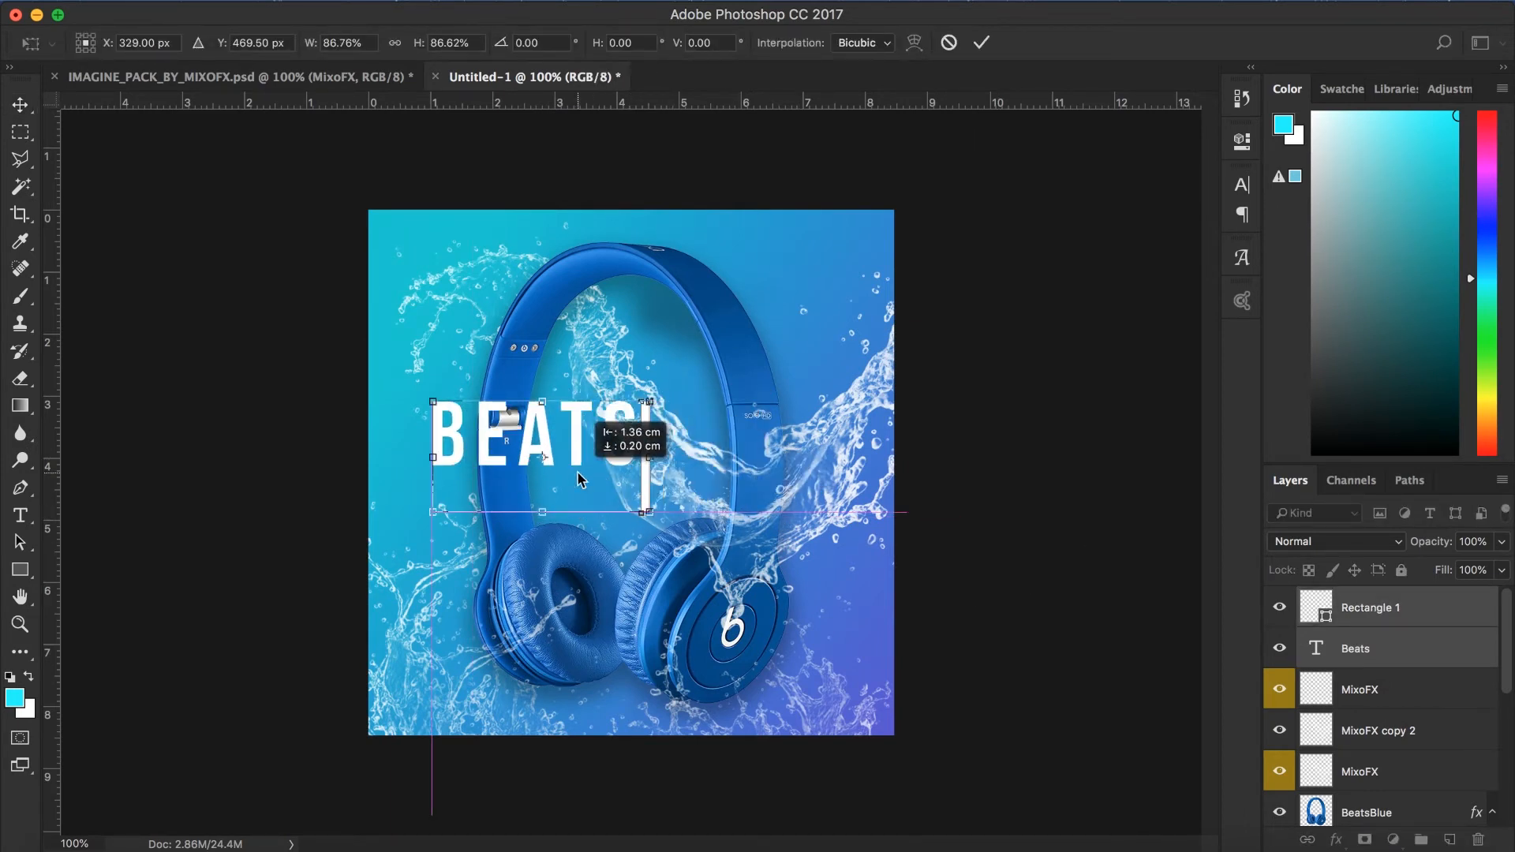
click(981, 43)
Step: Add the text "BY" in 48 pt Bebas Neue just to the right of the rectangle and commit it
click(1377, 655)
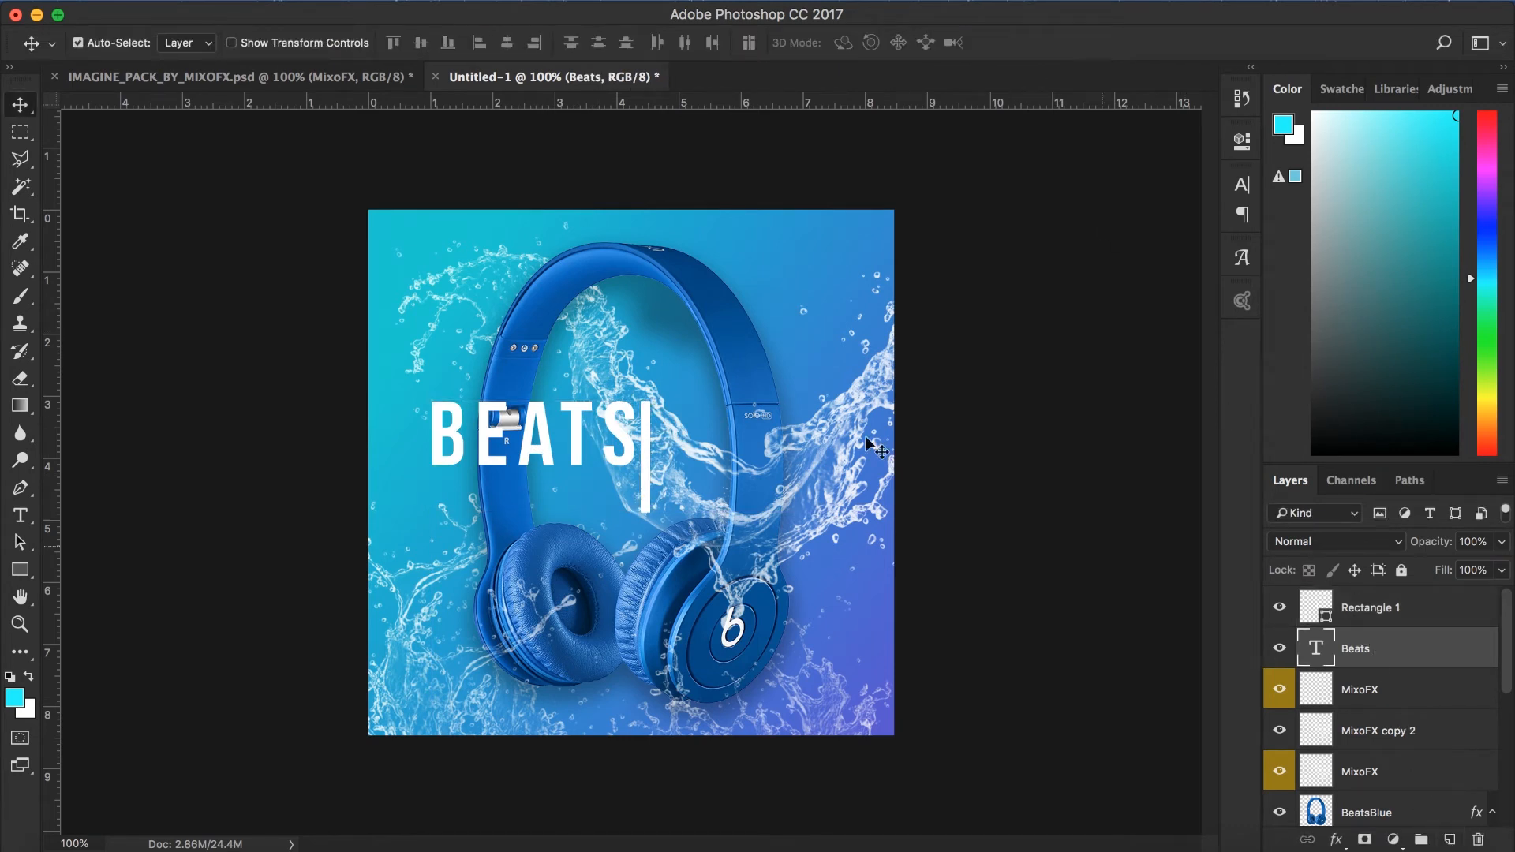
click(19, 517)
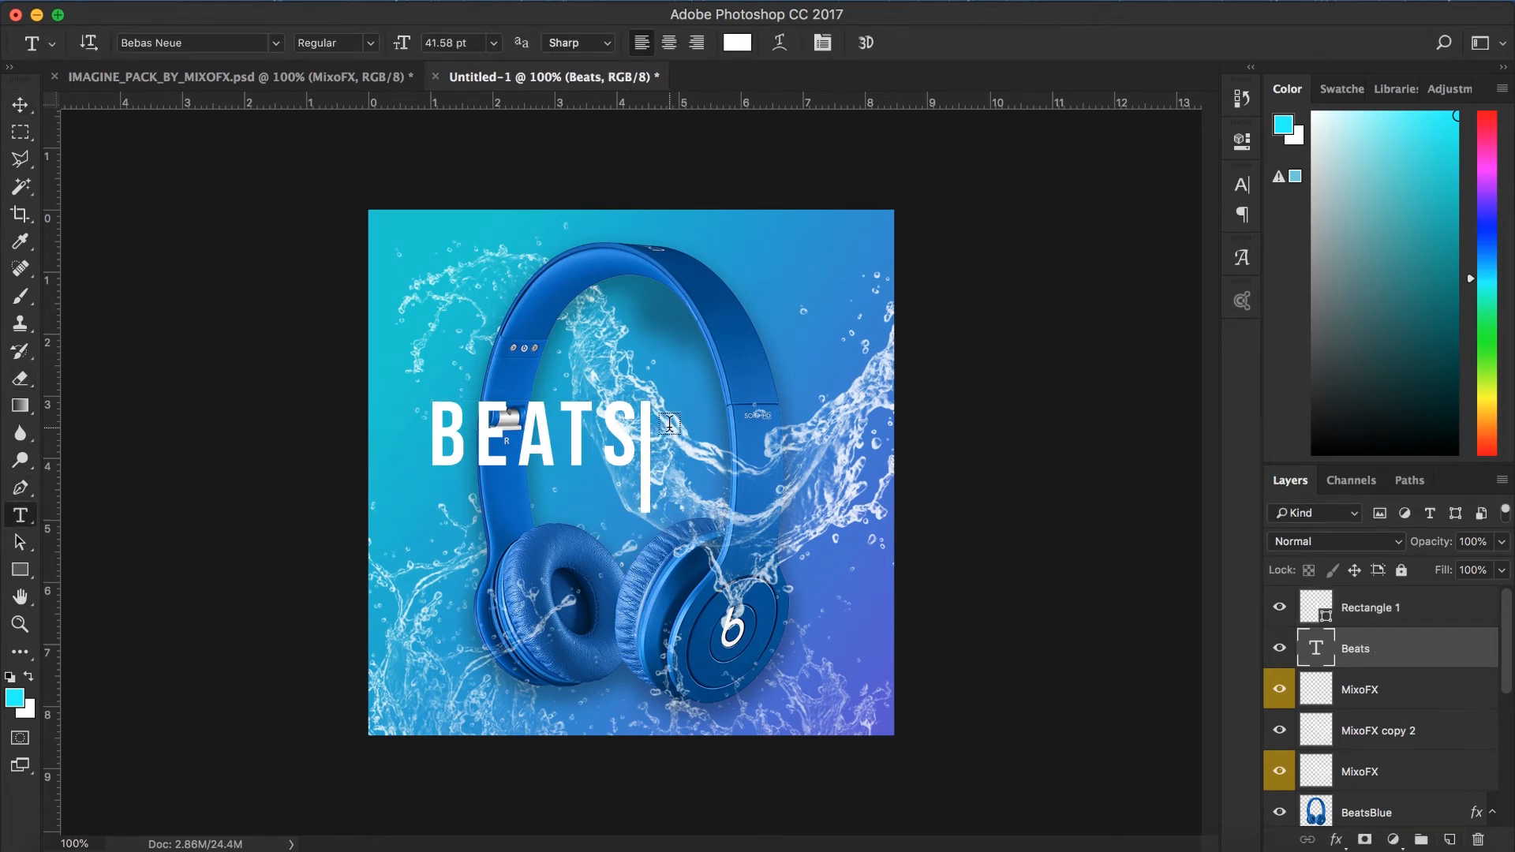
click(669, 426)
text(BY)
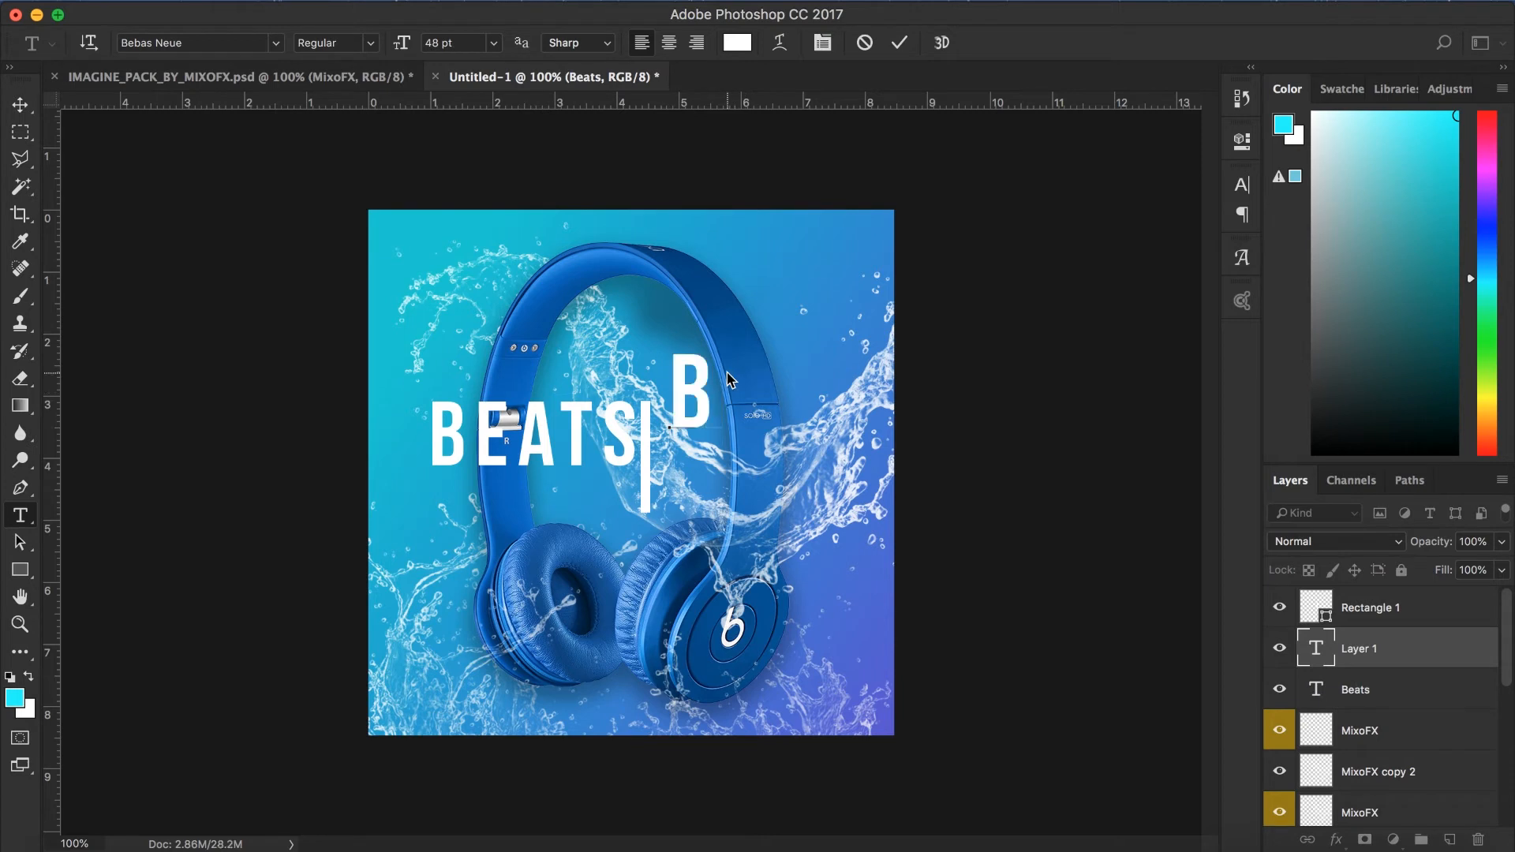
click(899, 43)
Step: Add a separate text "DR.DRE" in 36 pt Bebas Neue below BY and commit it
click(685, 490)
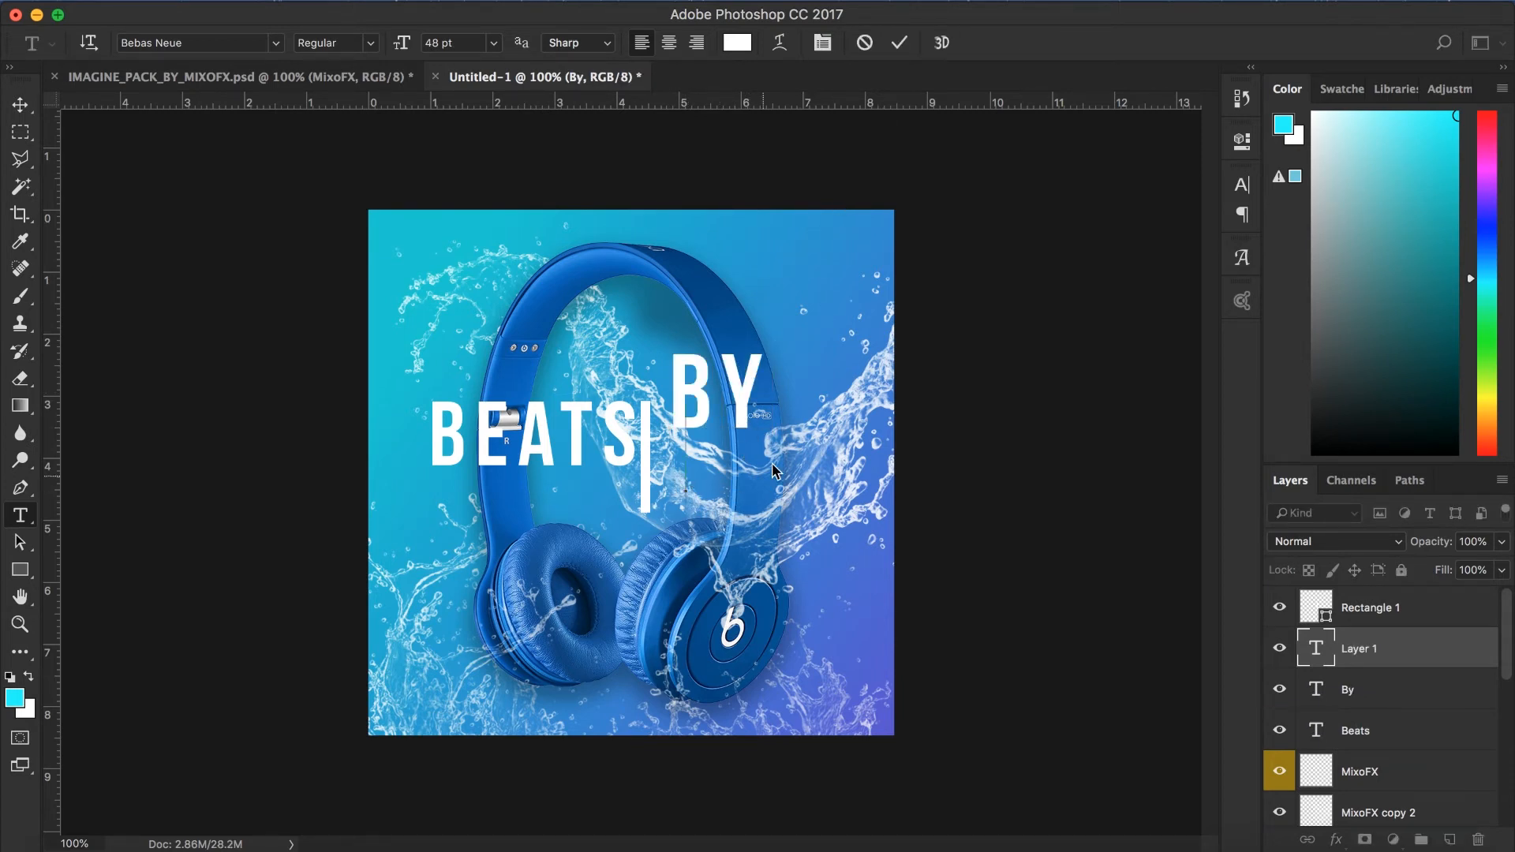
click(493, 43)
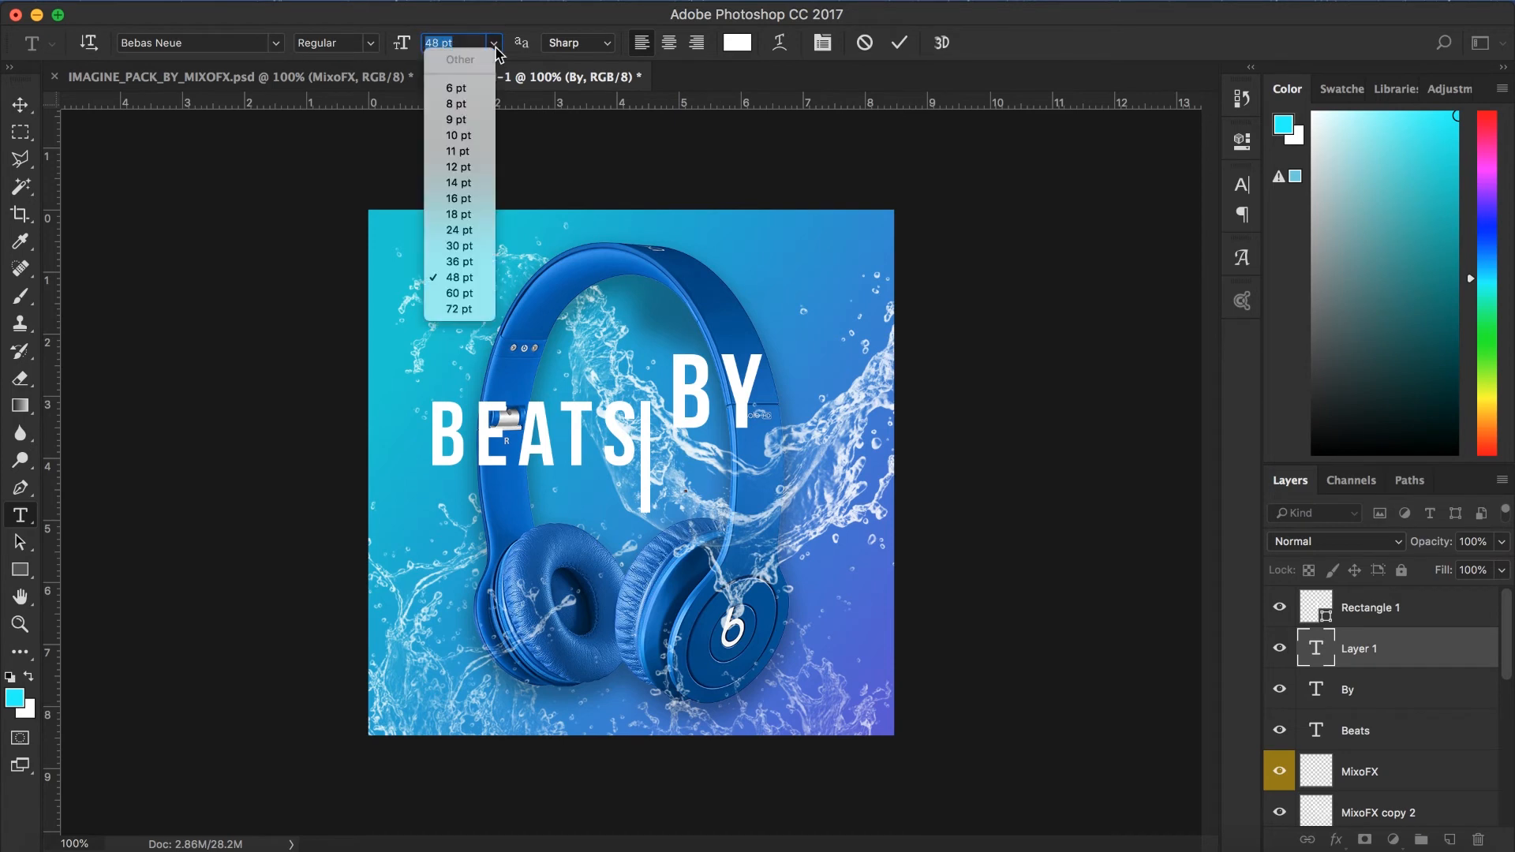
click(466, 263)
text(d)
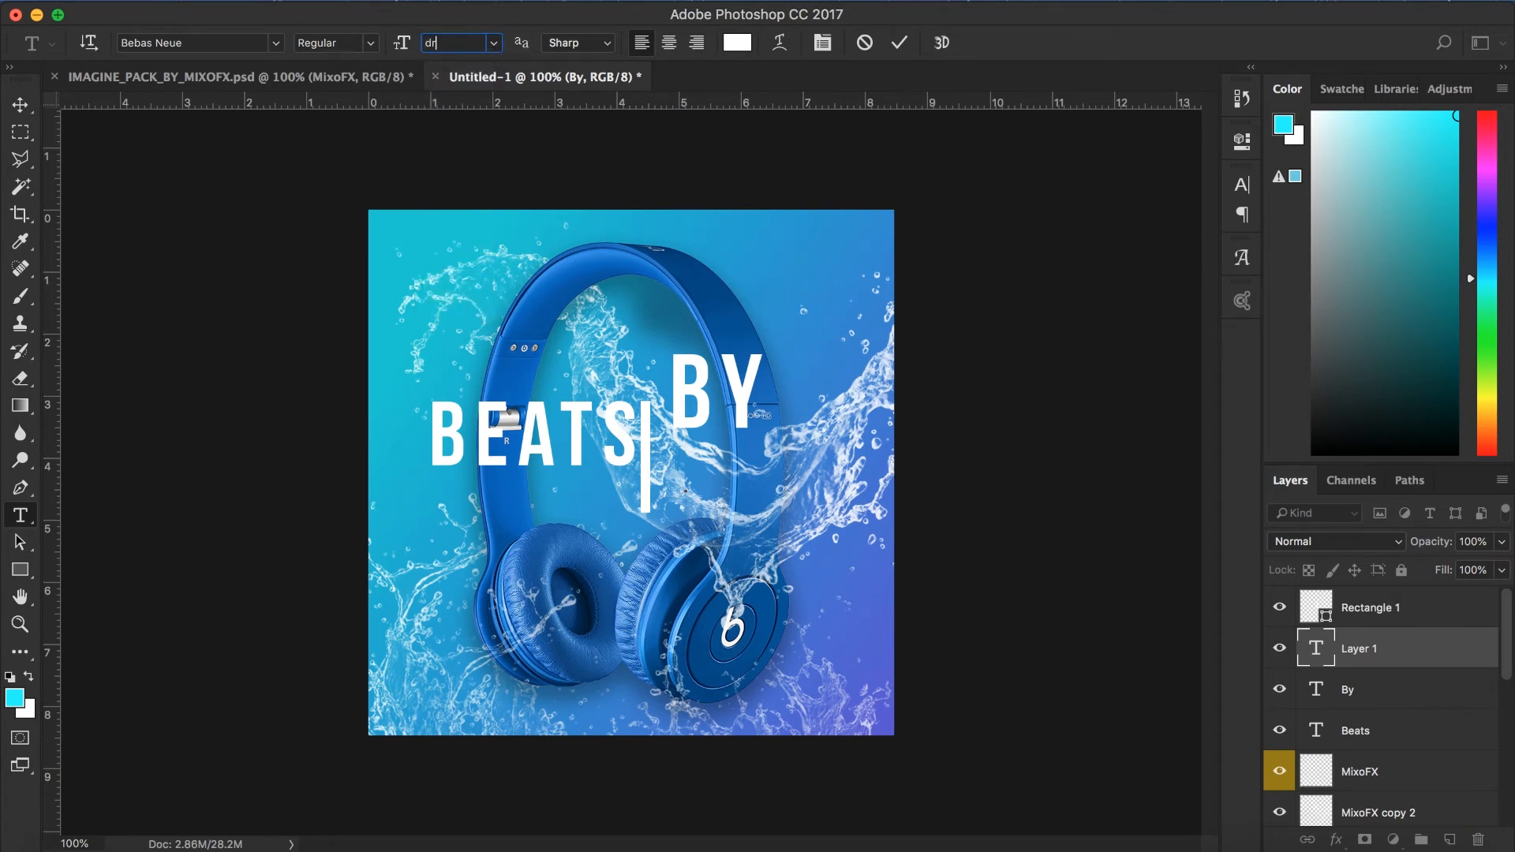
key(BackSpace)
text(3)
text(DR)
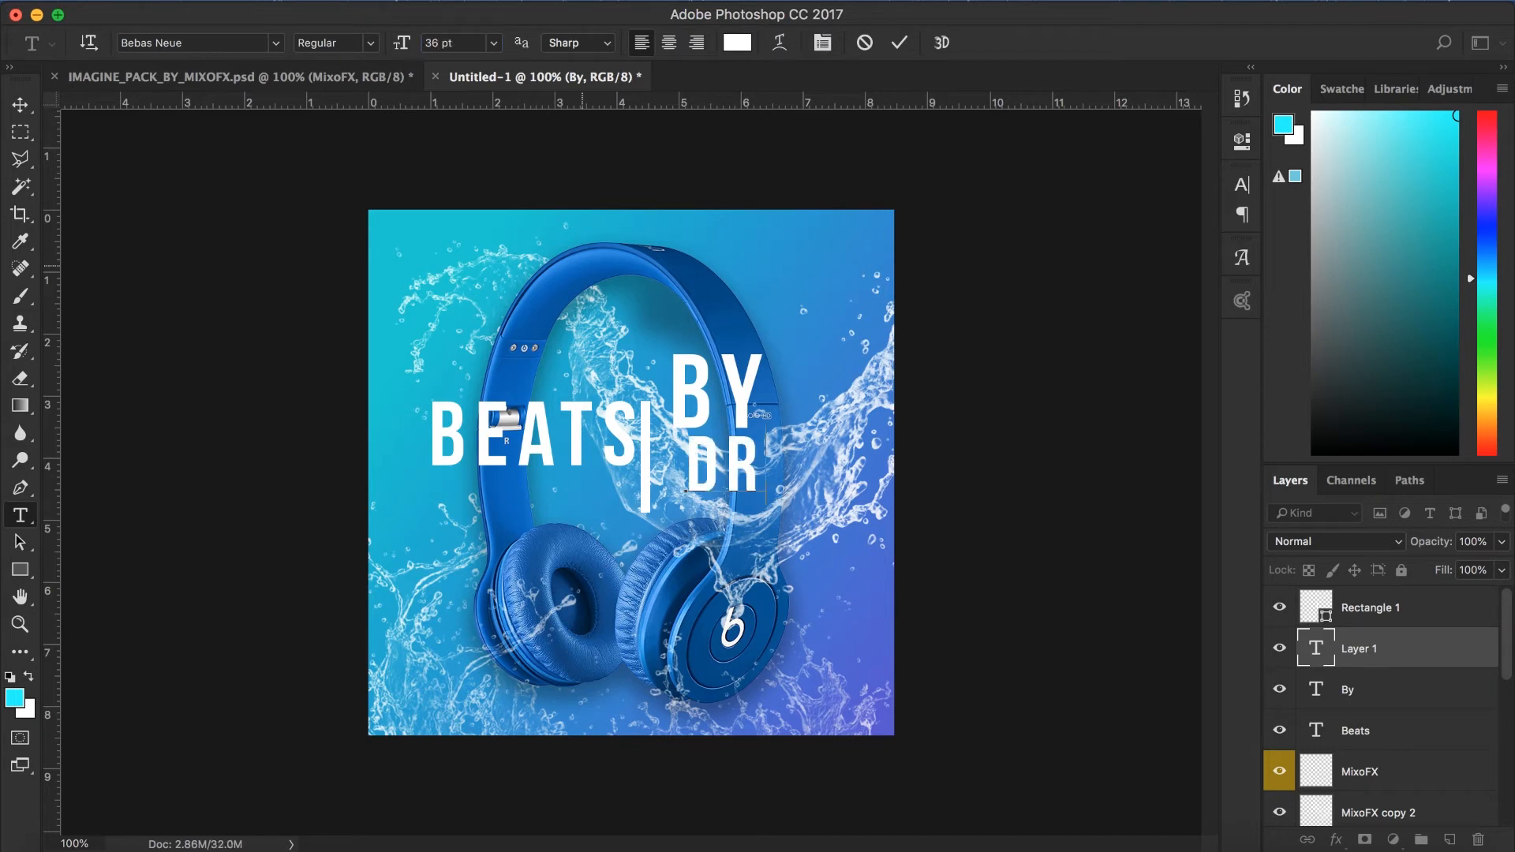
text(.DRE)
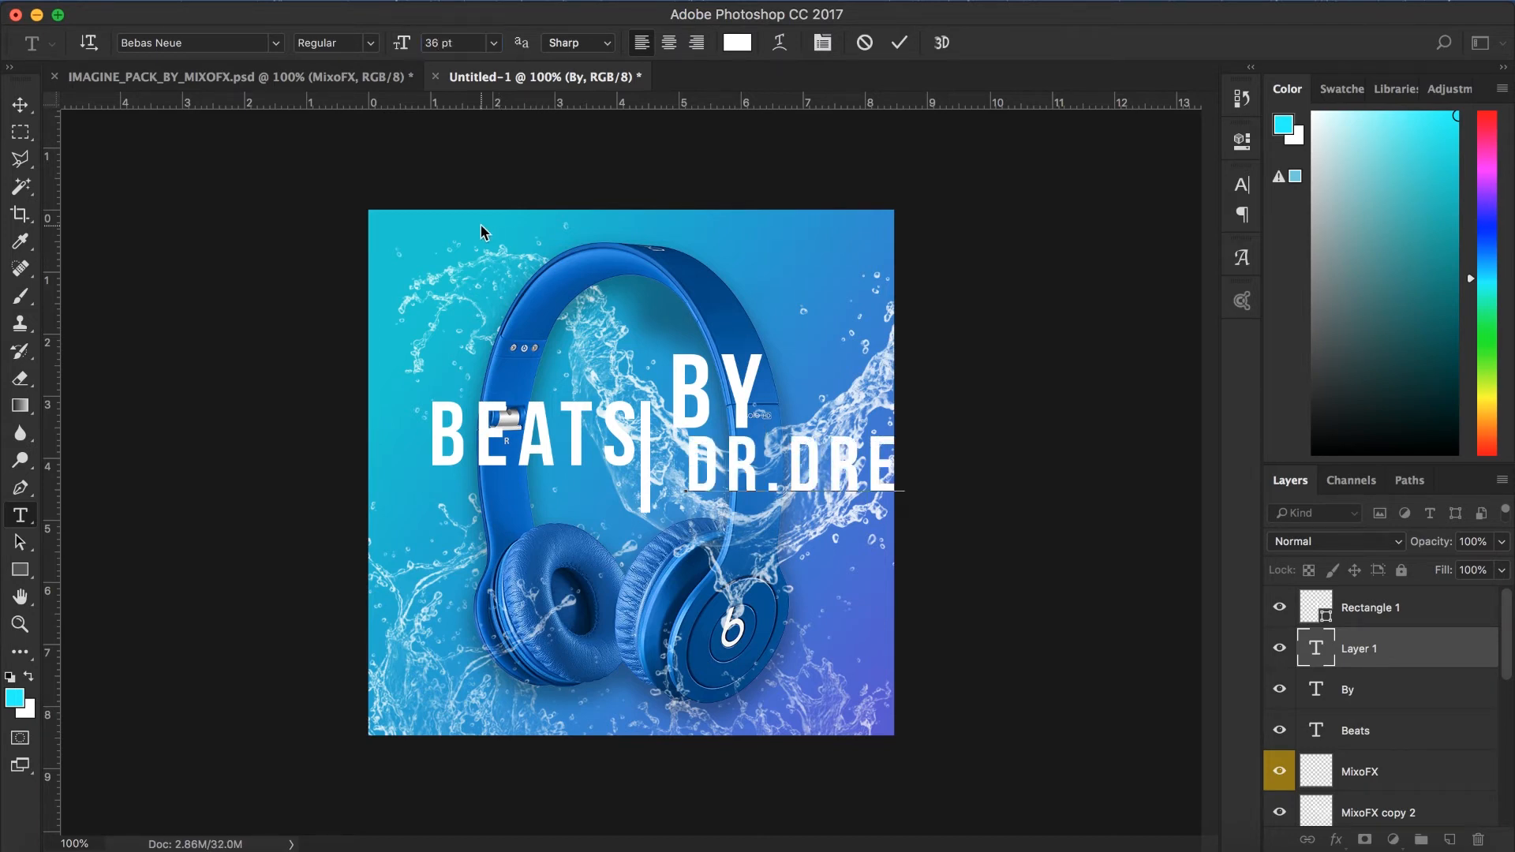
click(784, 458)
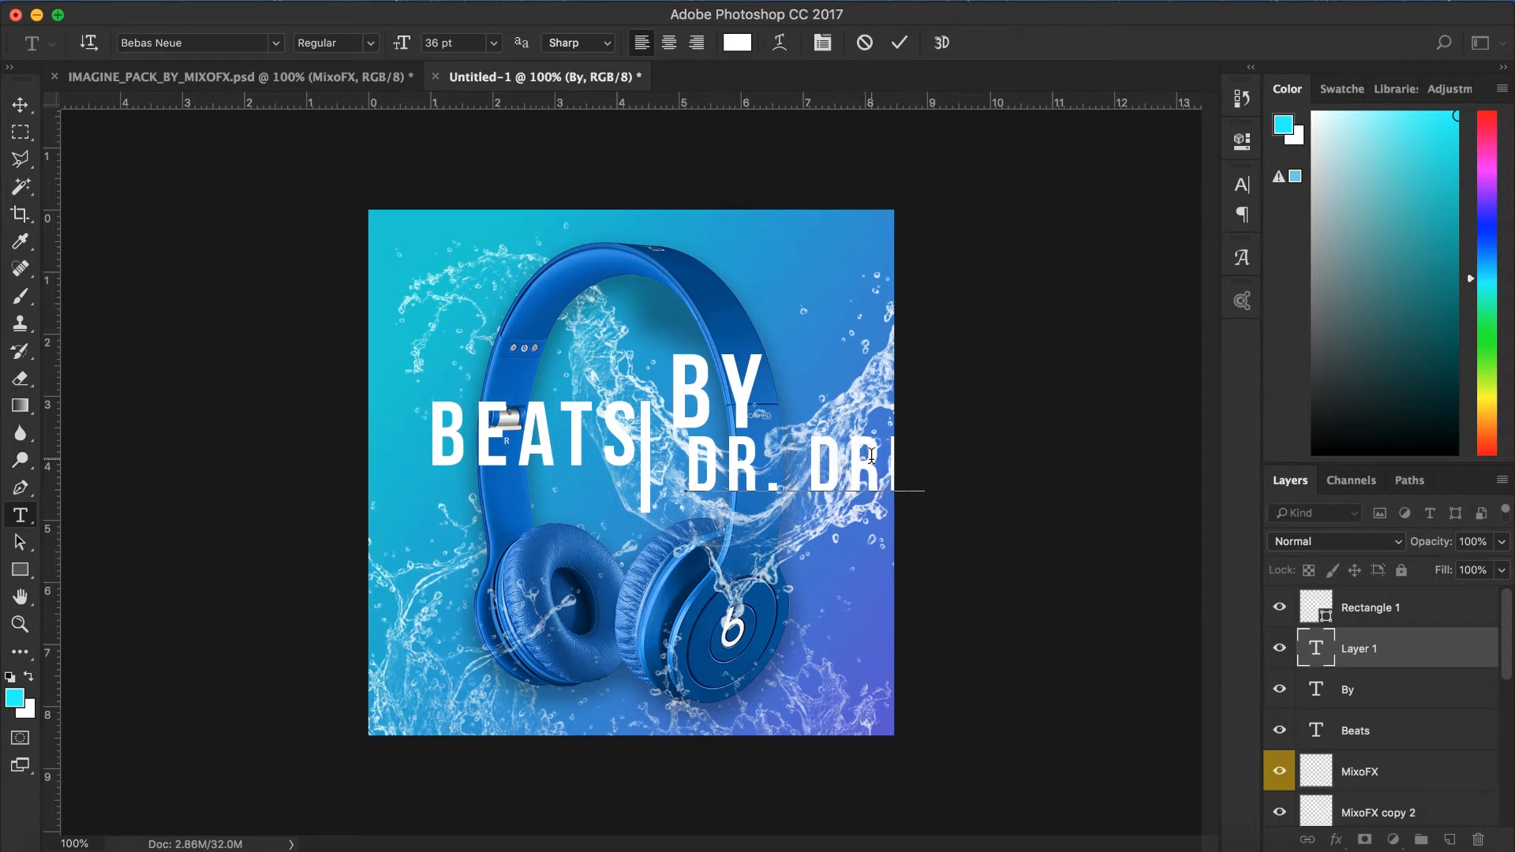
key(BackSpace)
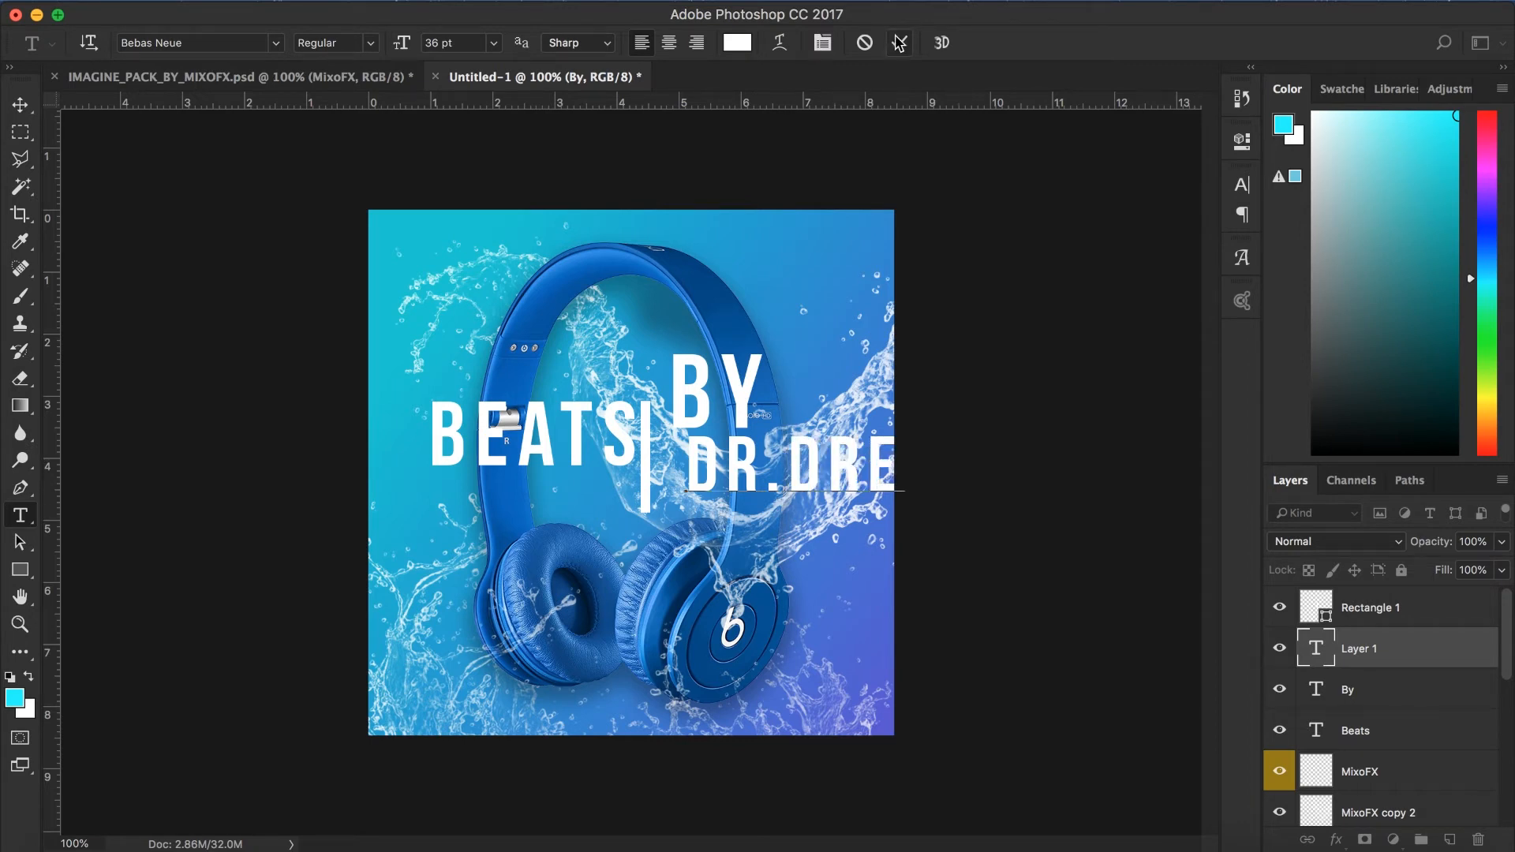
click(899, 43)
click(21, 104)
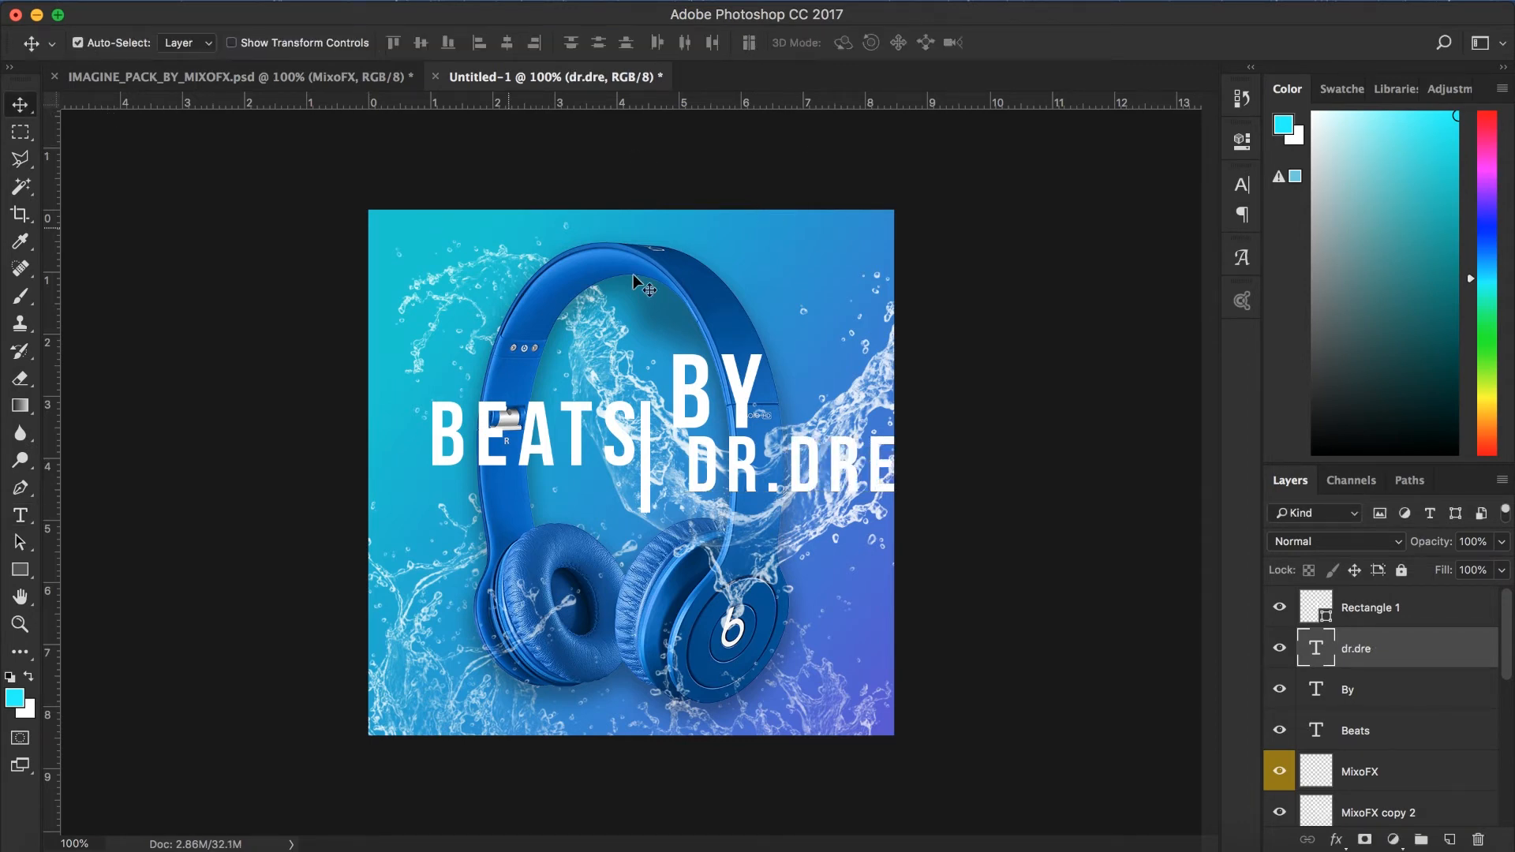
Step: Move the DR.DRE text beside the rectangle to about X 769.7 px, Y 525.2 px, aligning its baseline with the rectangle's lower edge, and apply
key(ctrl+t)
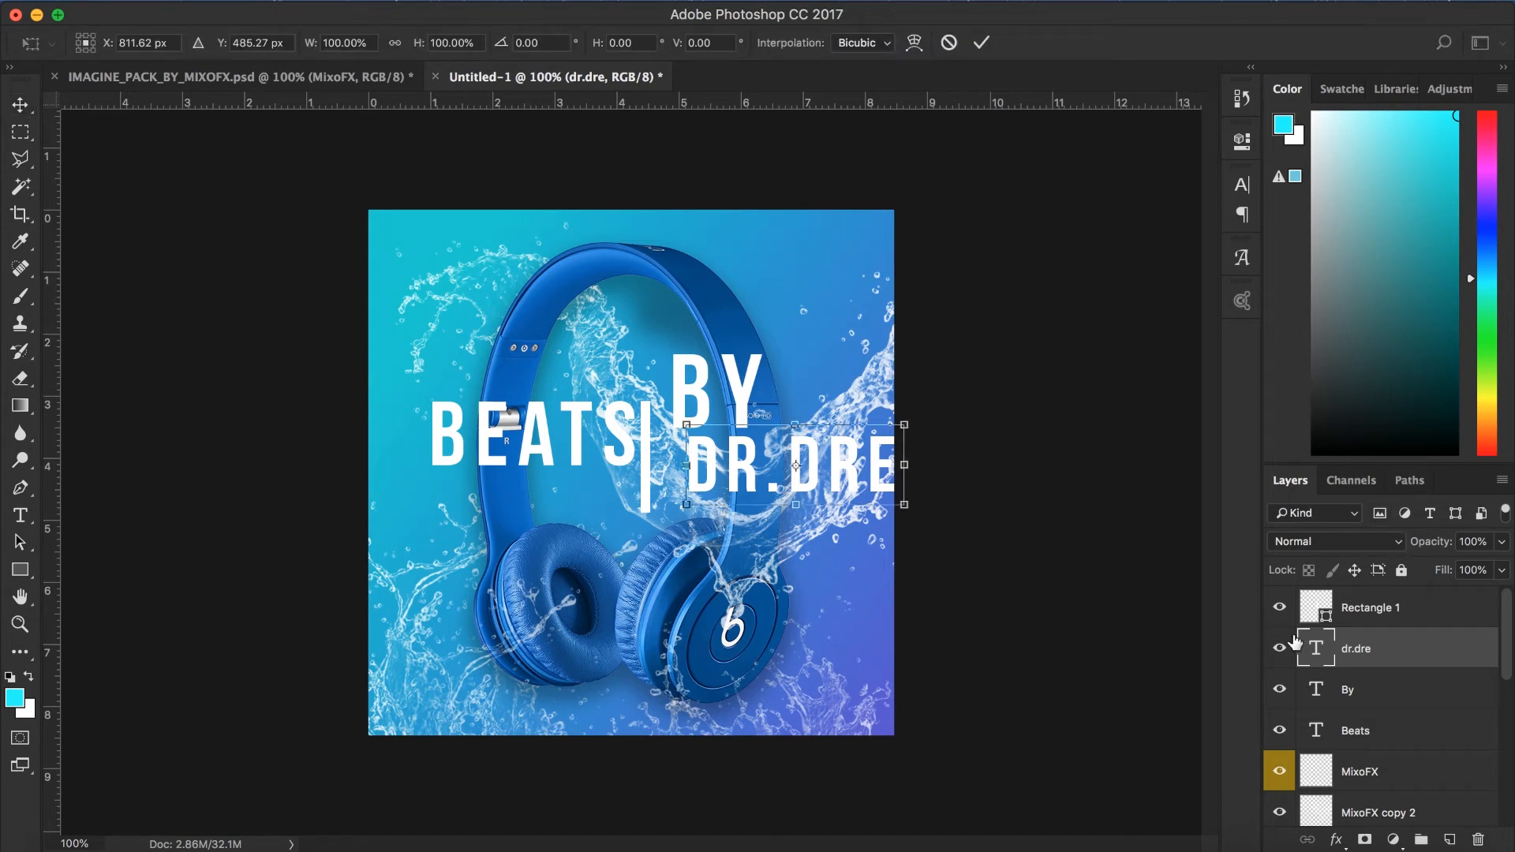
drag(820, 473, 813, 475)
key(ctrl+plus)
key(ctrl+plus)
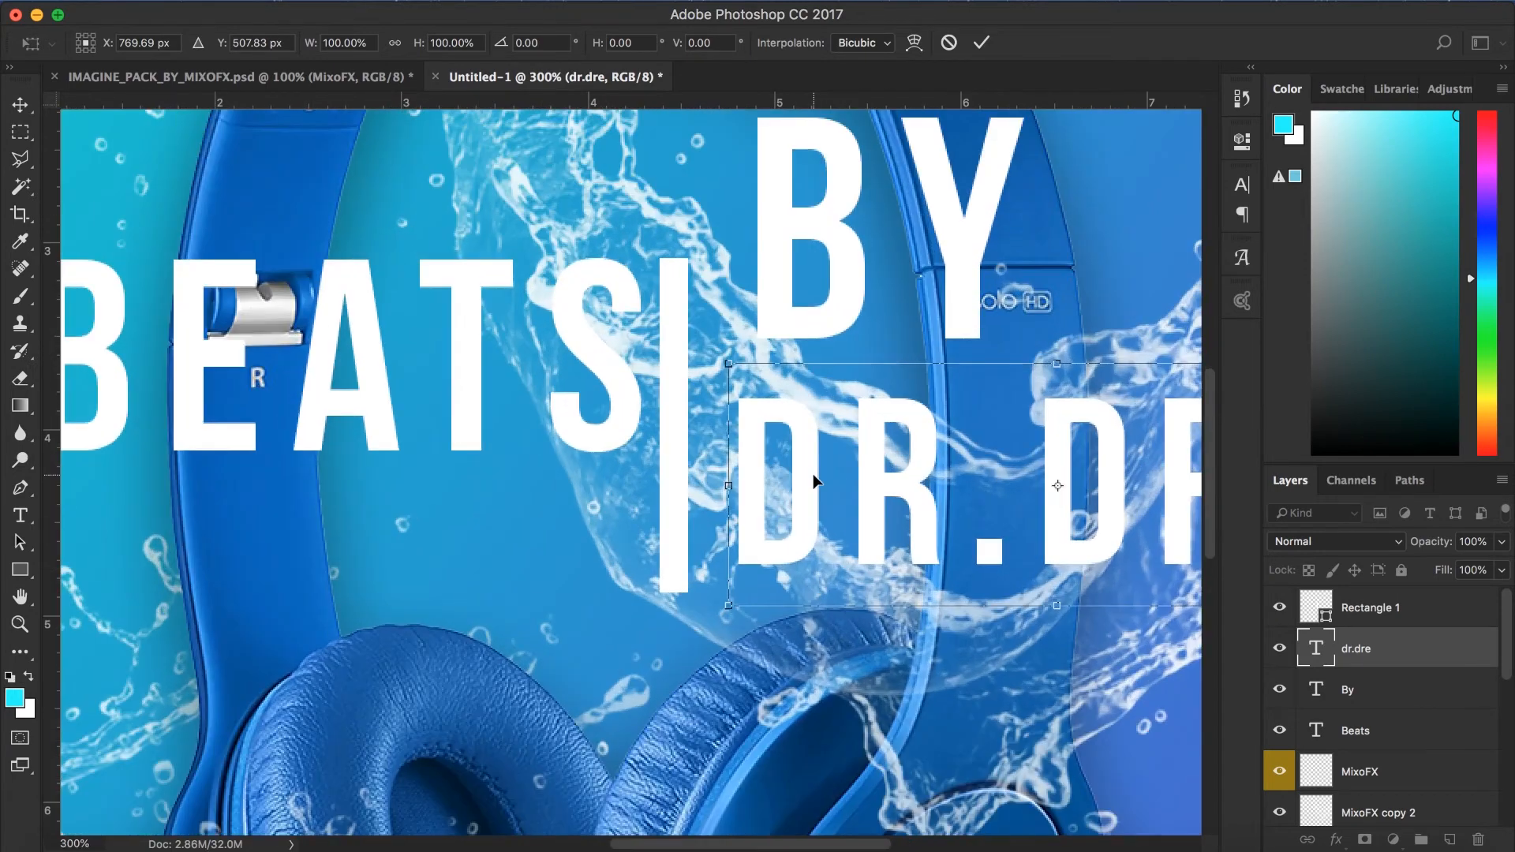
key(ctrl+minus)
key(Down)
key(Down)
key(Down)
key(Down)
key(Down)
key(Down)
key(Down)
key(Down)
key(Down)
key(Down)
key(Down)
key(Down)
key(Down)
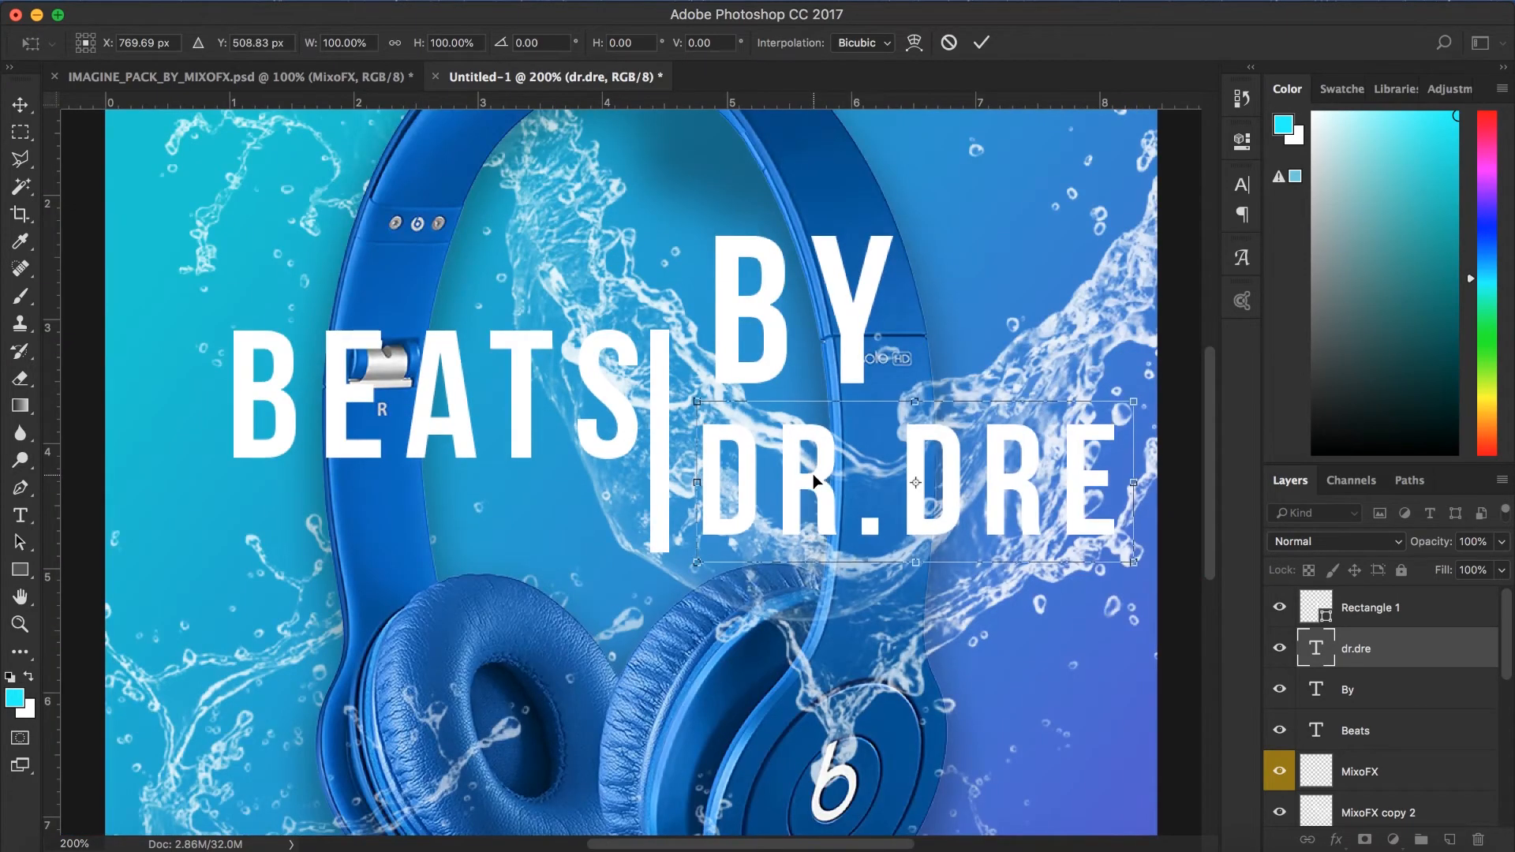
key(Down)
key(Down)
key(Down)
key(Down)
key(Down)
key(Down)
key(Down)
key(Down)
key(Down)
key(Down)
key(Down)
key(Down)
key(Down)
key(Down)
key(Down)
key(Down)
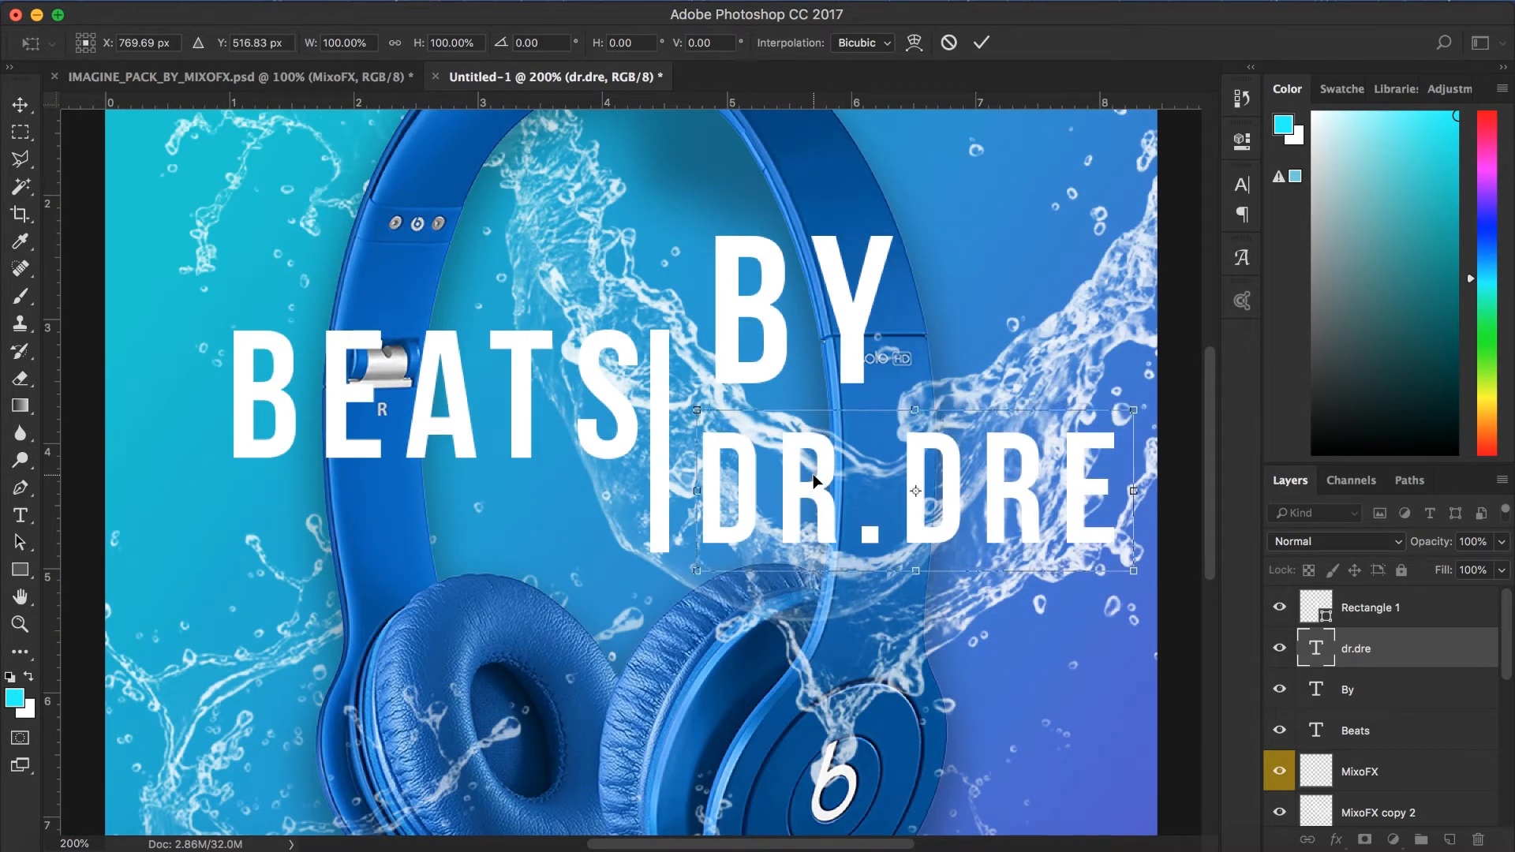
key(Down)
key(Down)
key(Down)
key(Down)
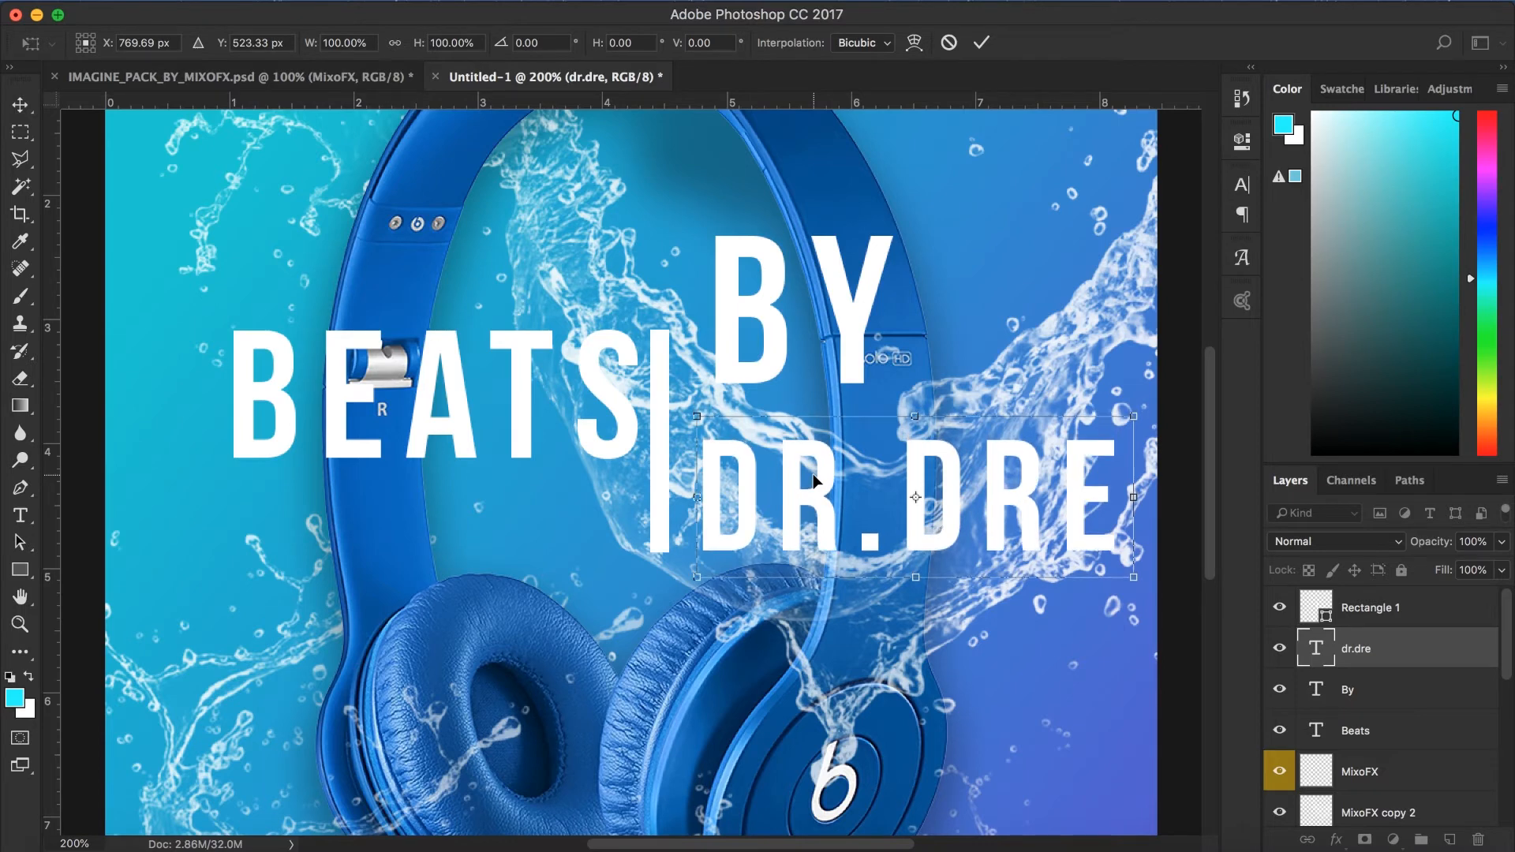
scroll(814, 478, up, 2)
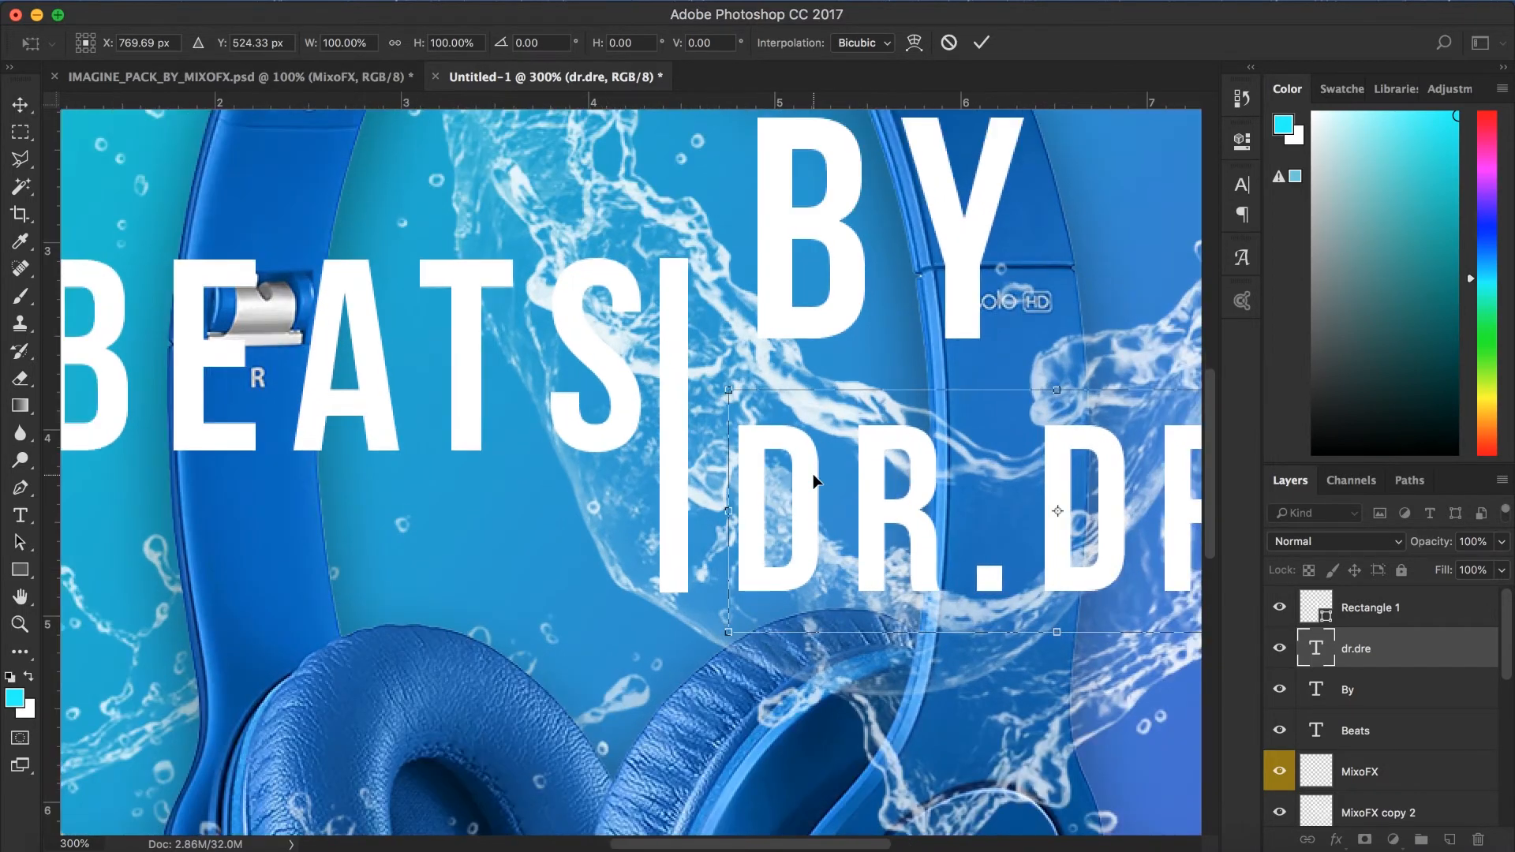
scroll(813, 474, up, 3)
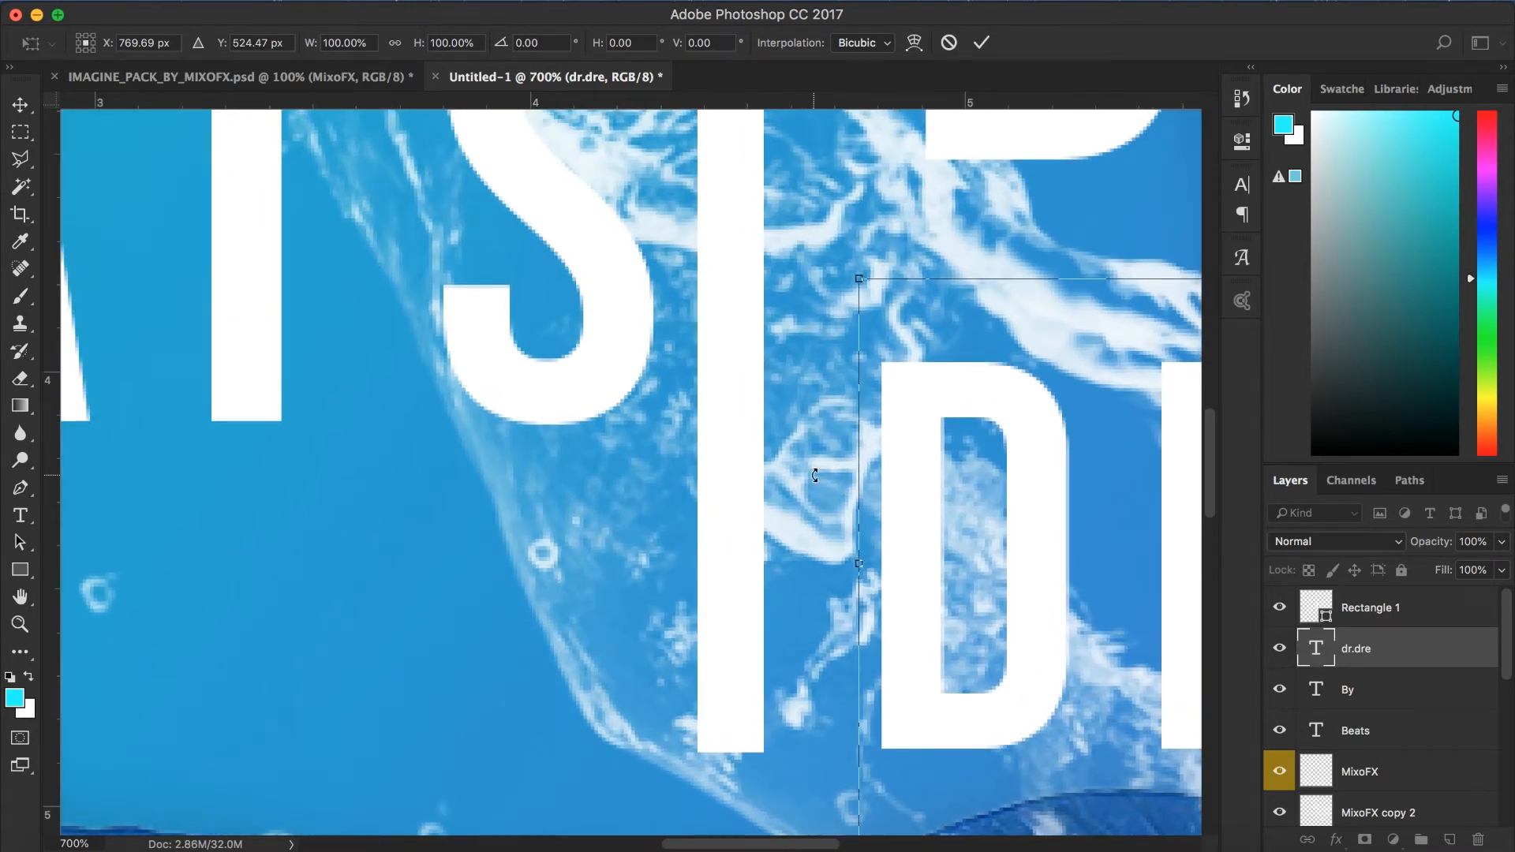
key(Down)
key(Down)
key(Down)
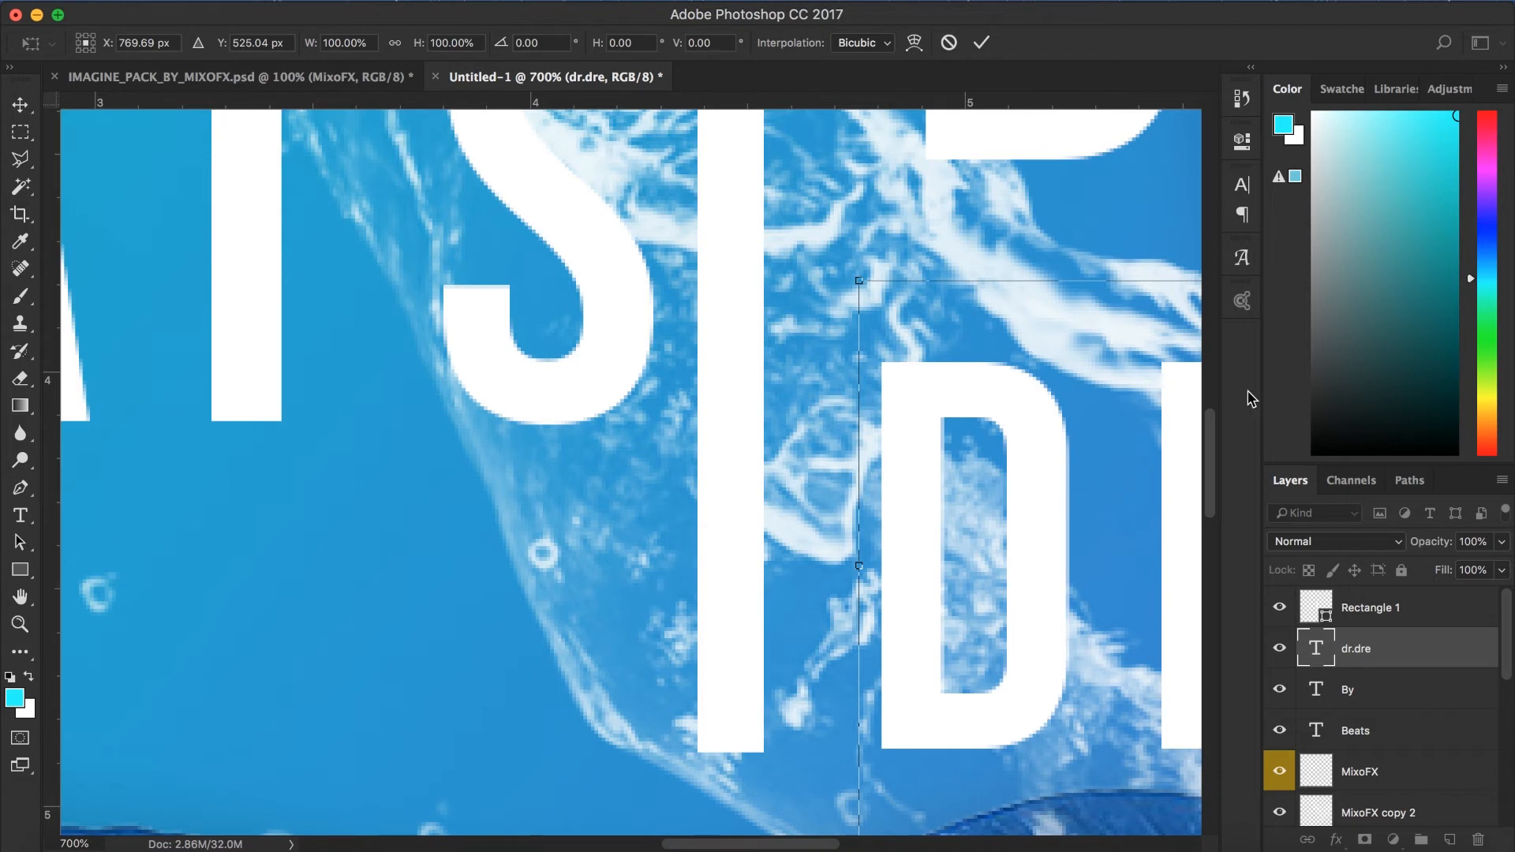
key(Down)
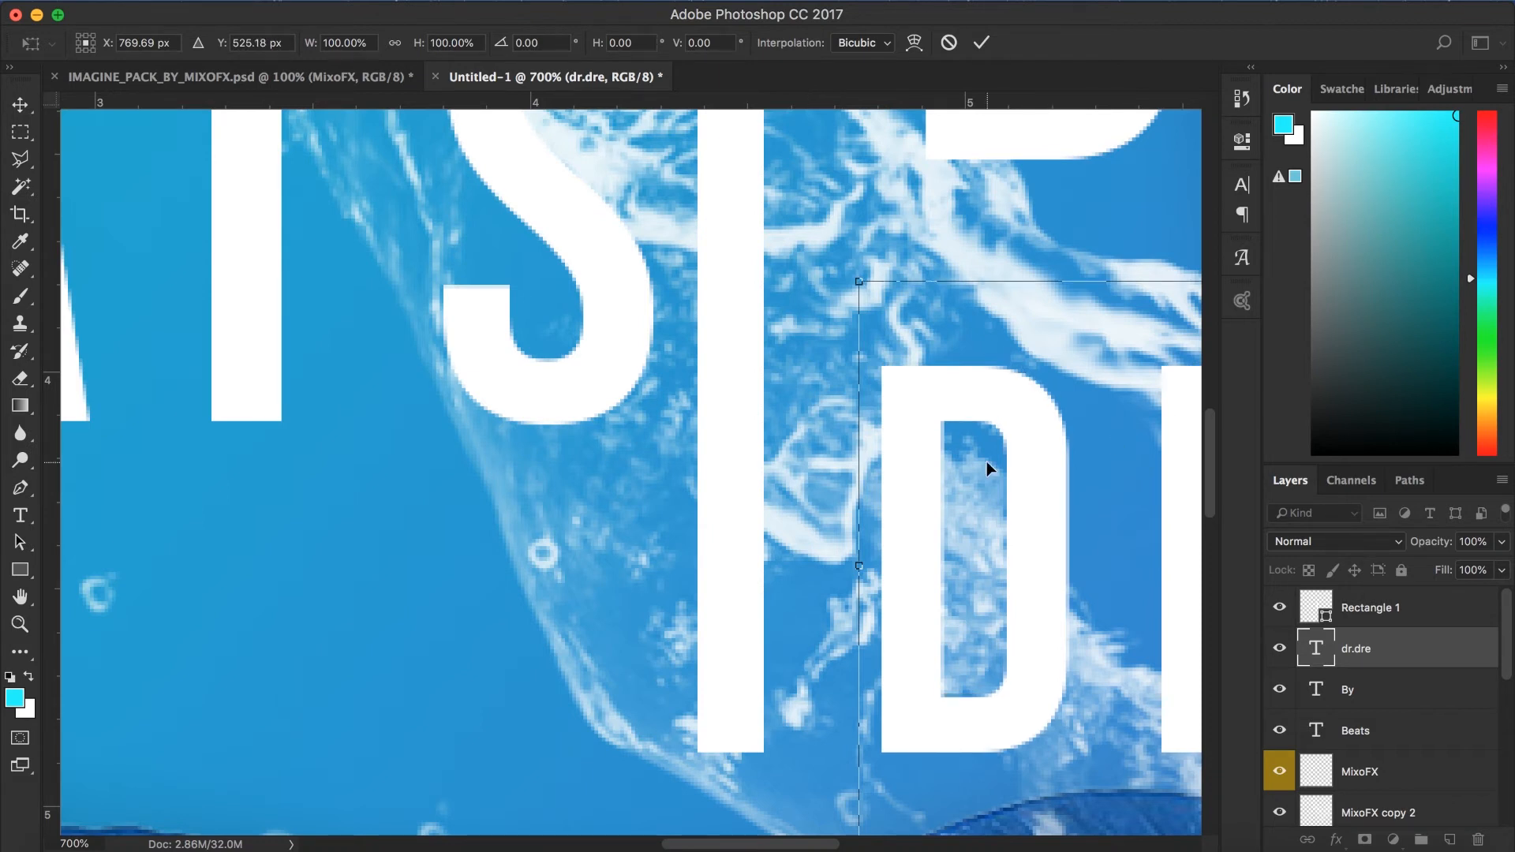
click(981, 43)
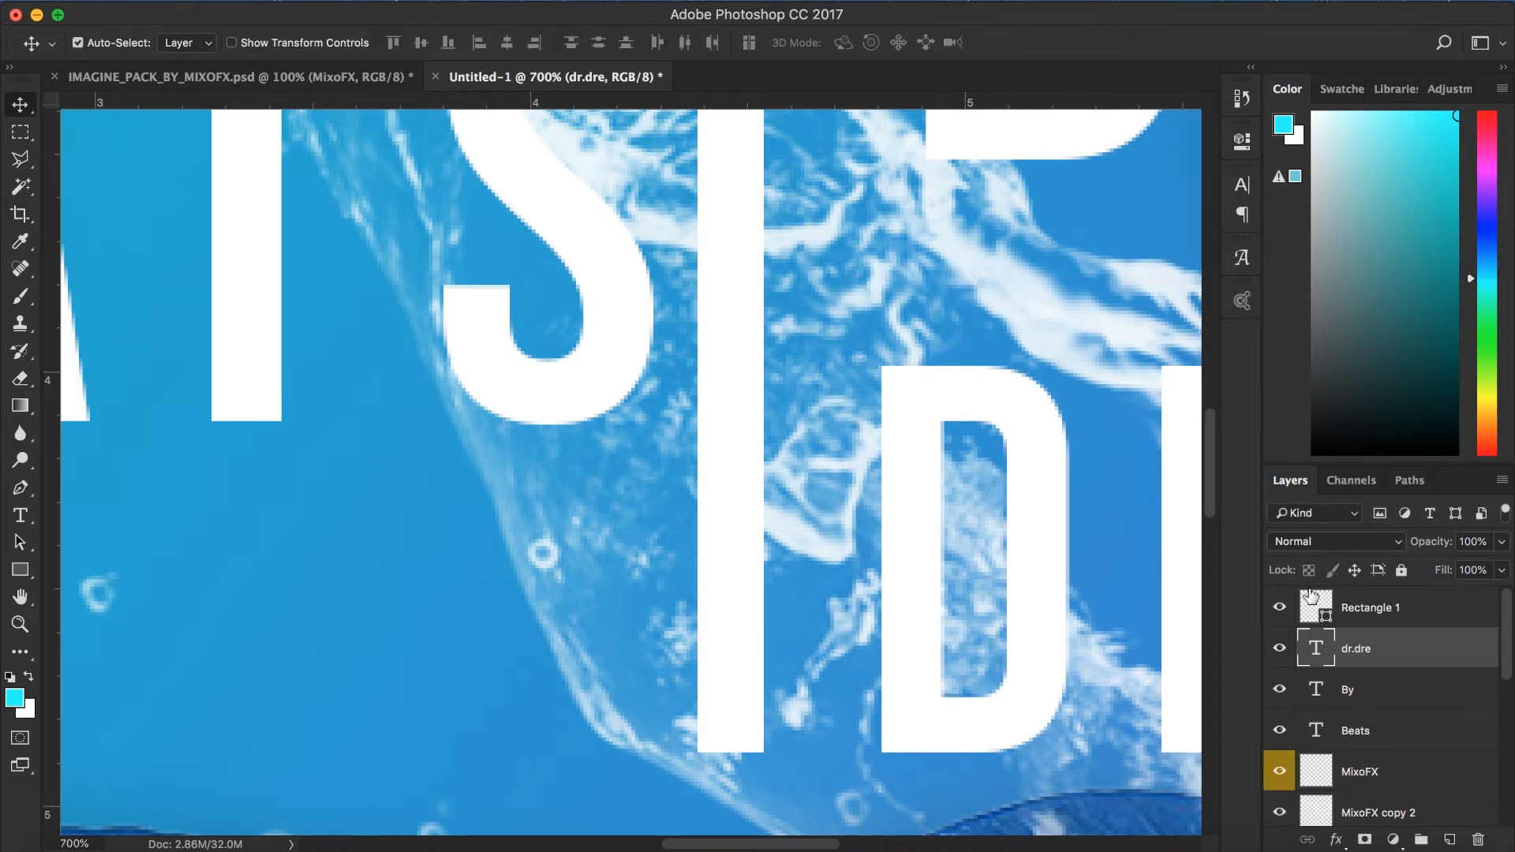
Step: Move the BY text down and left to about X 659.3 px, Y 397.1 px, just above DR.DRE with their left edges aligned
click(1366, 701)
key(ctrl+t)
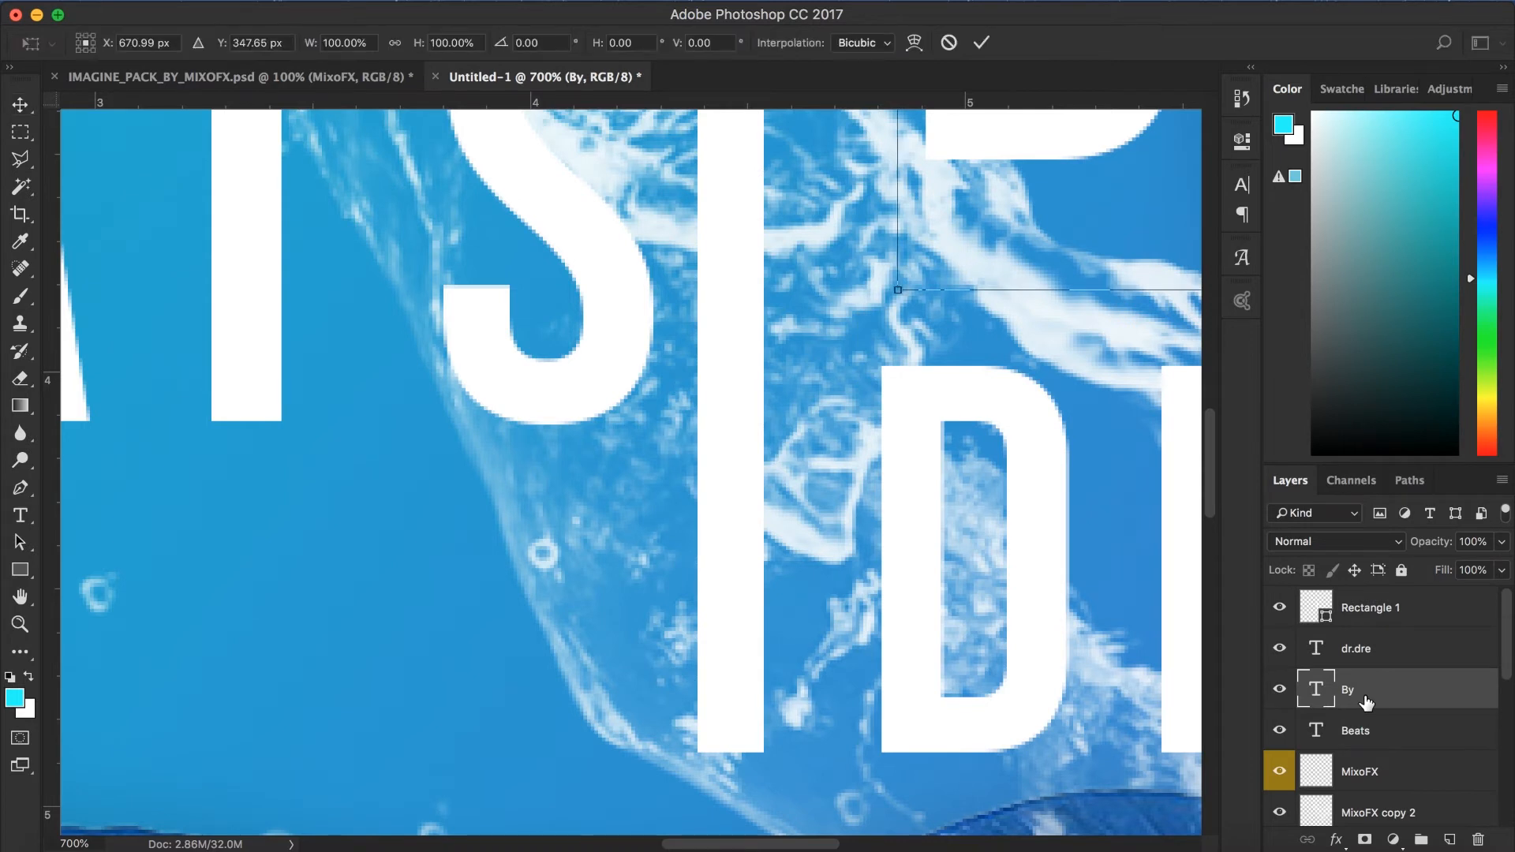
key(Down)
key(Down)
key(Down)
key(Down)
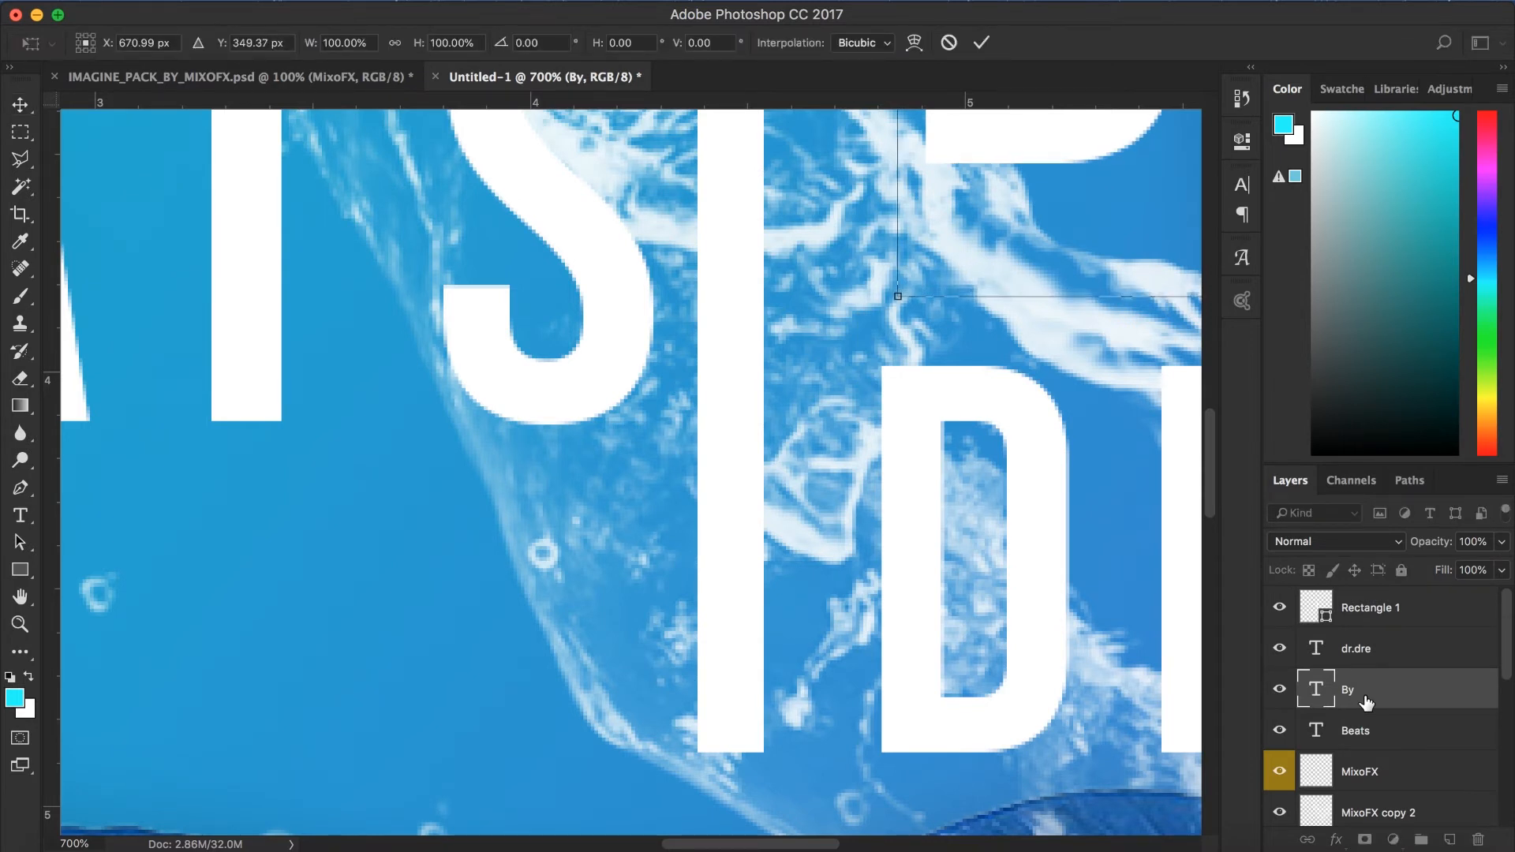
key(Down)
key(Down)
key(Down)
key(Down)
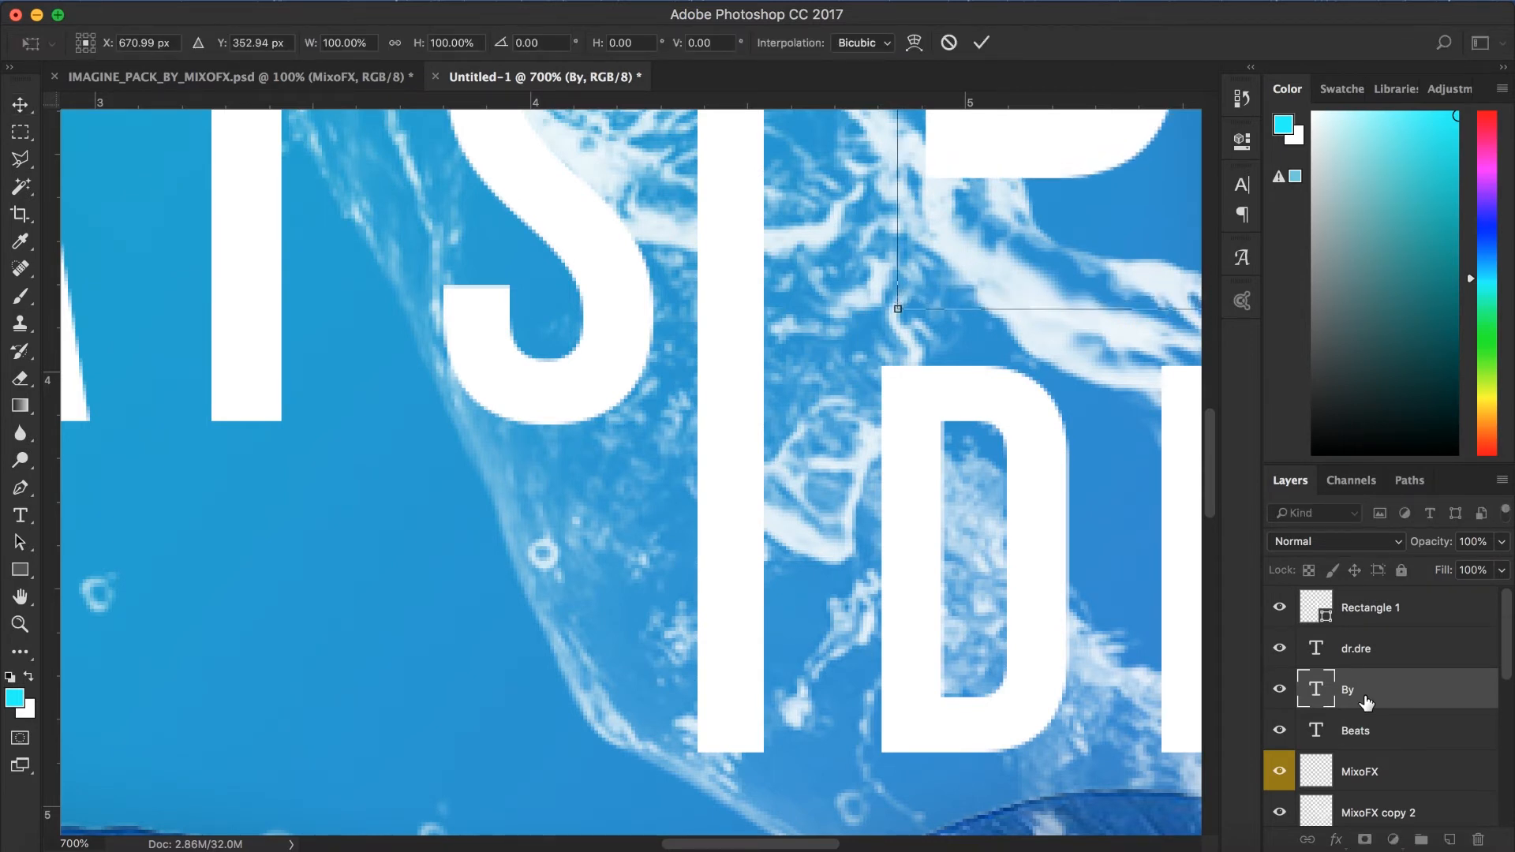
key(Down)
key(Down)
key(Down)
key(Down)
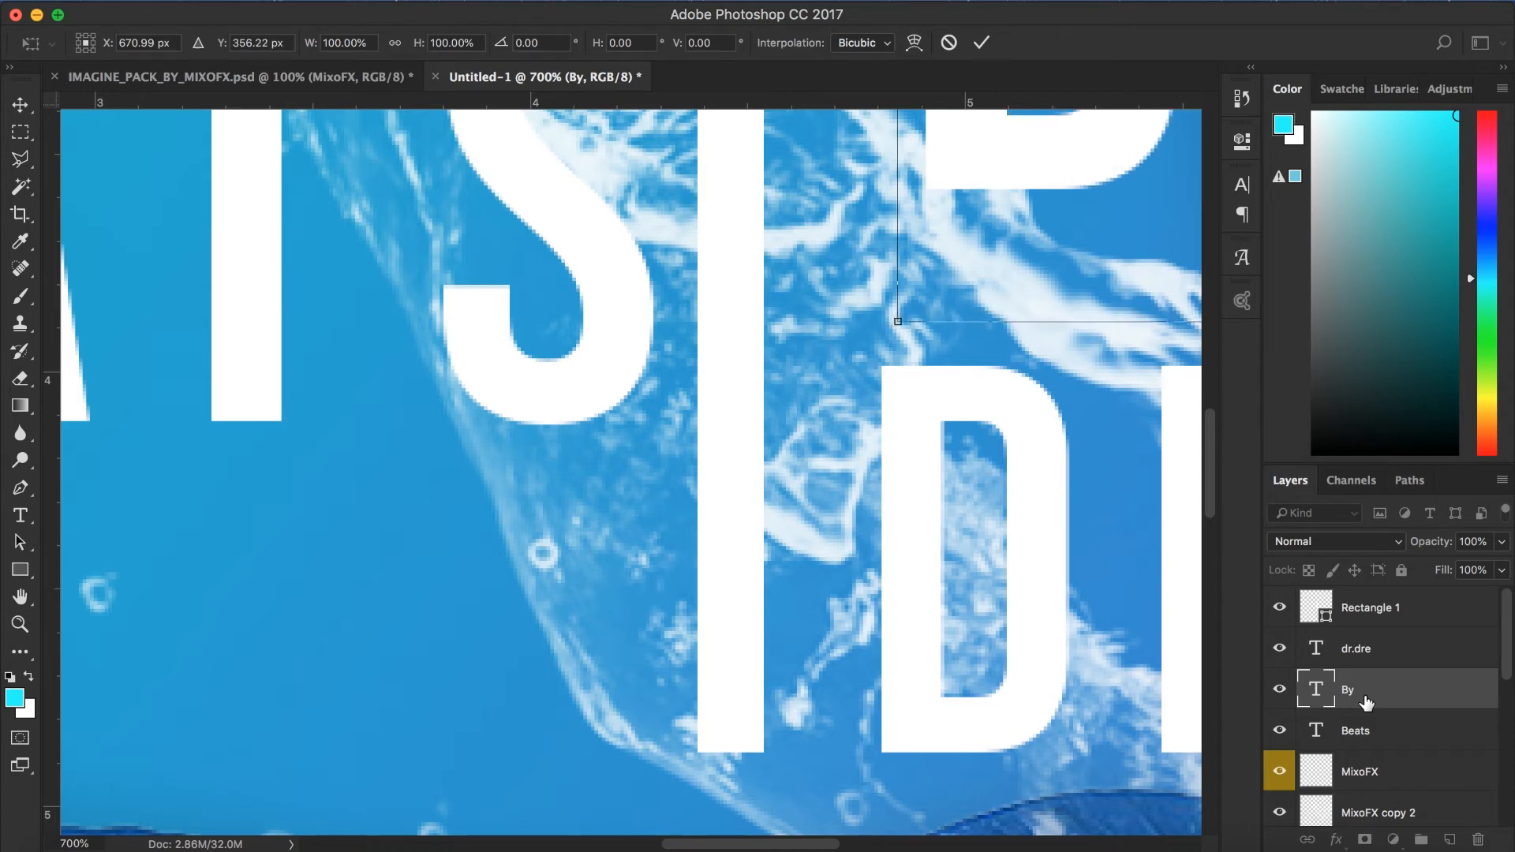
key(Down)
key(Down)
key(Down)
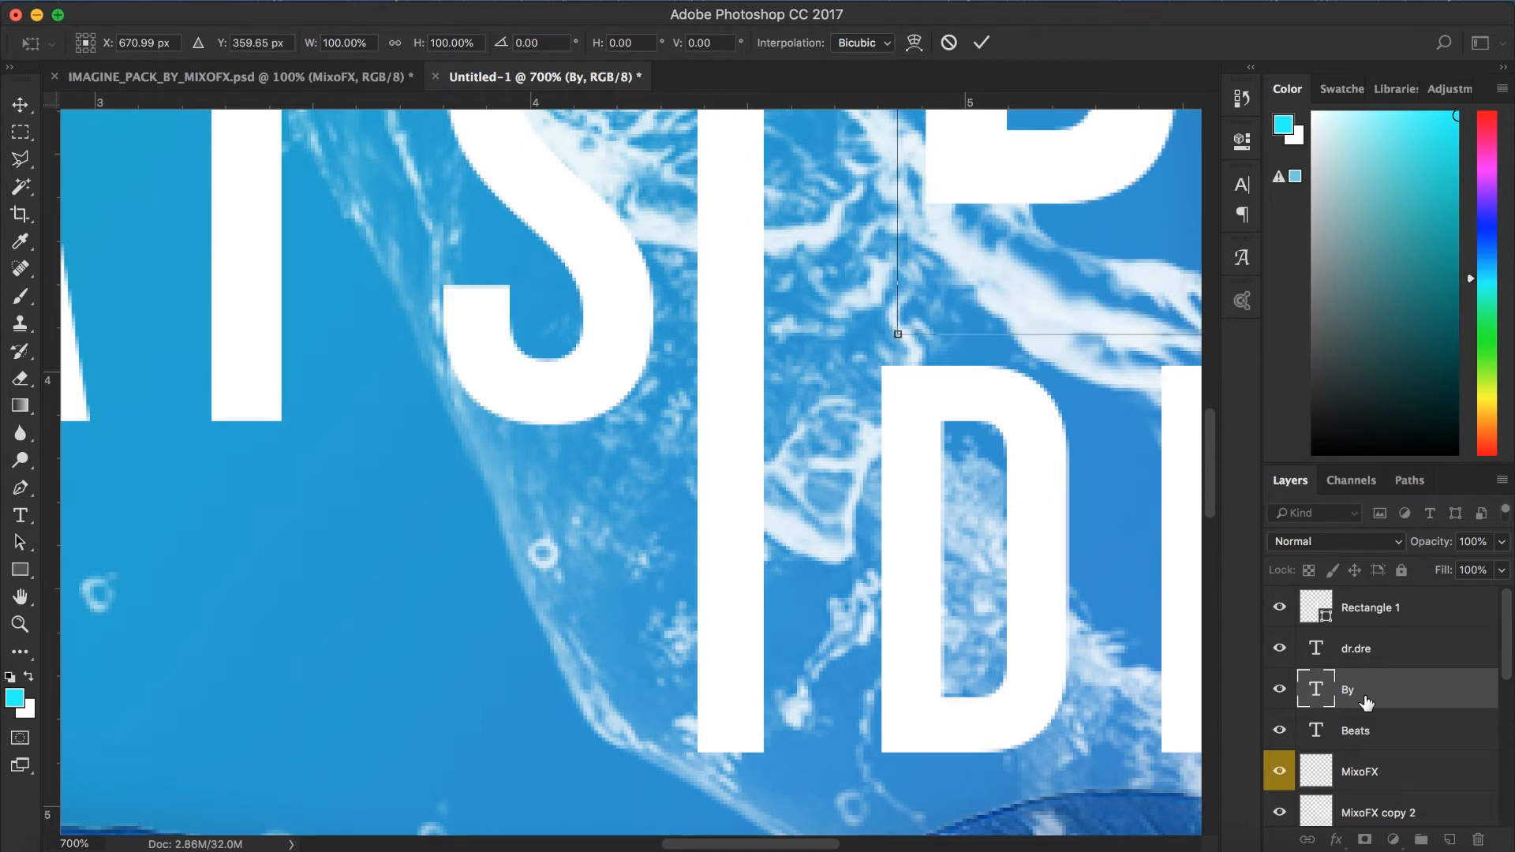
drag(1052, 199, 1011, 313)
key(Left)
key(Left)
key(Left)
key(Left)
key(Left)
key(Left)
key(Left)
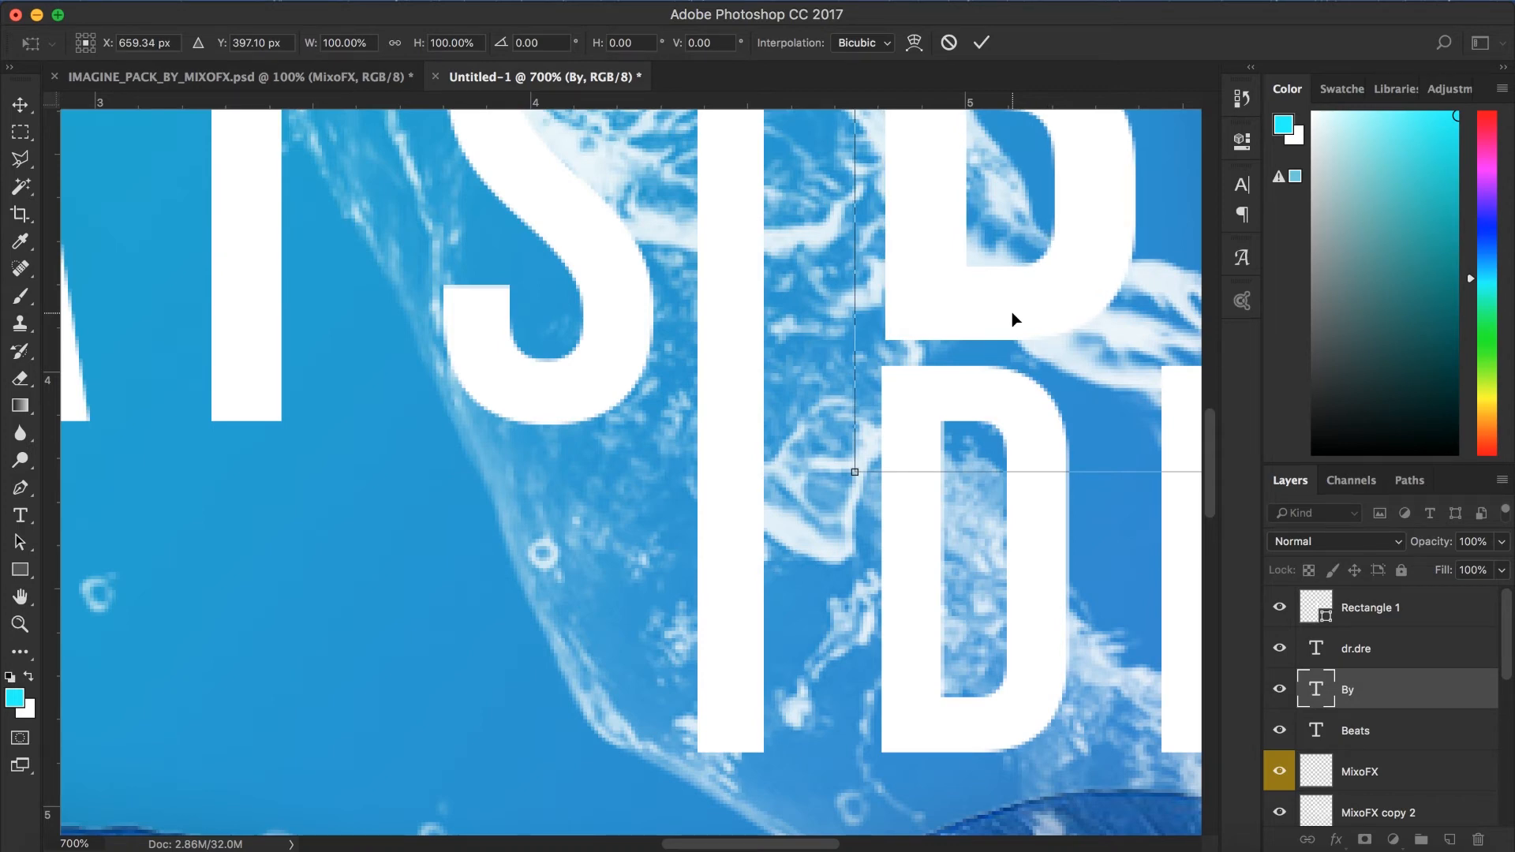
Step: Scale BY to about 72% to fit between the rectangle's upper edge and DR.DRE, align it left with DR.DRE, and apply the transform
key(super+minus)
key(super+minus)
key(super+minus)
key(super+minus)
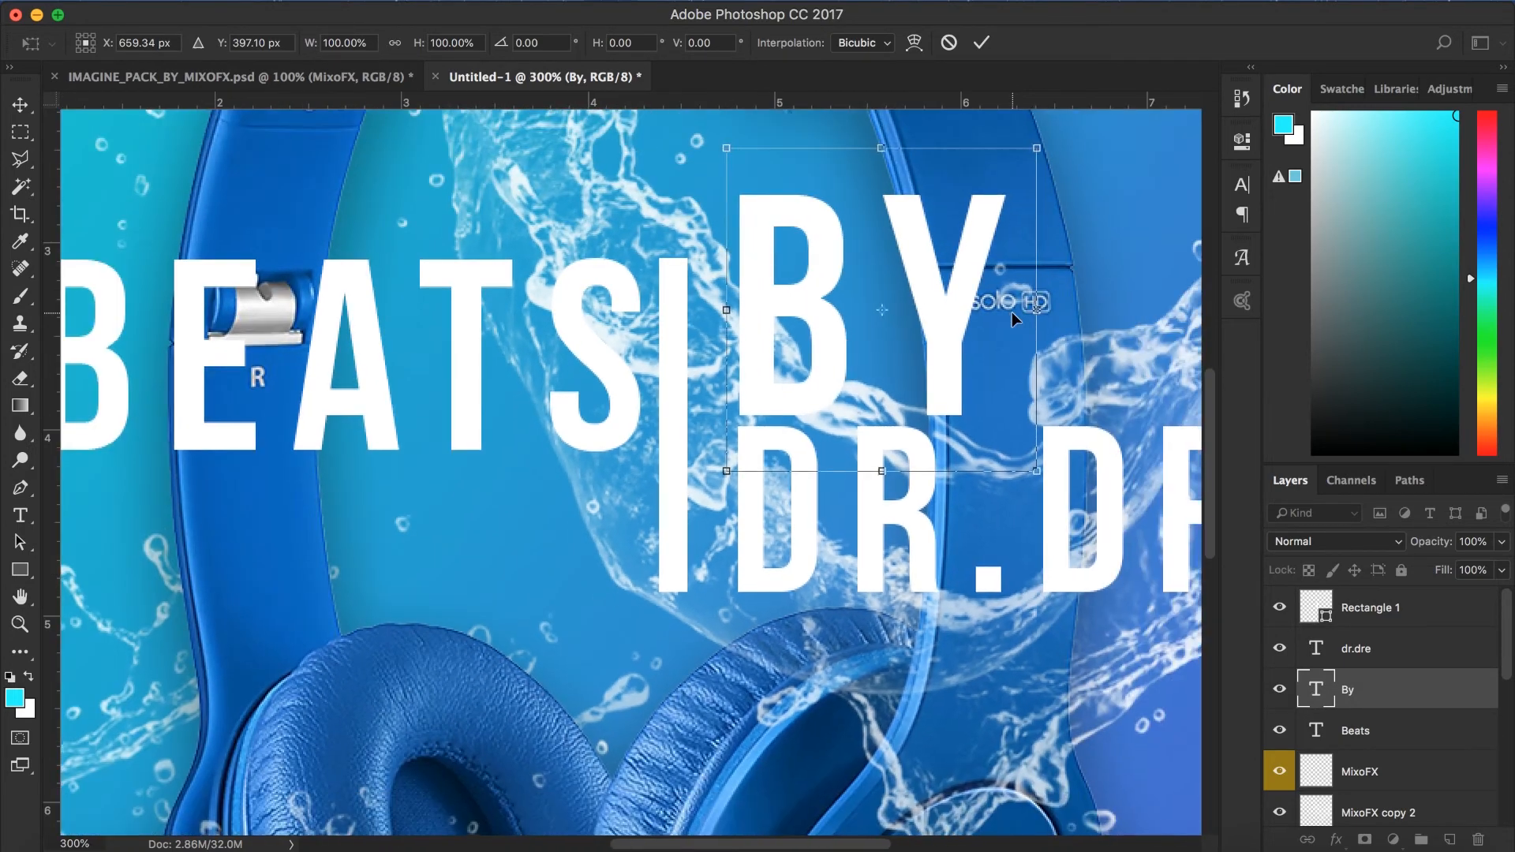
key(super+minus)
drag(899, 260, 856, 310)
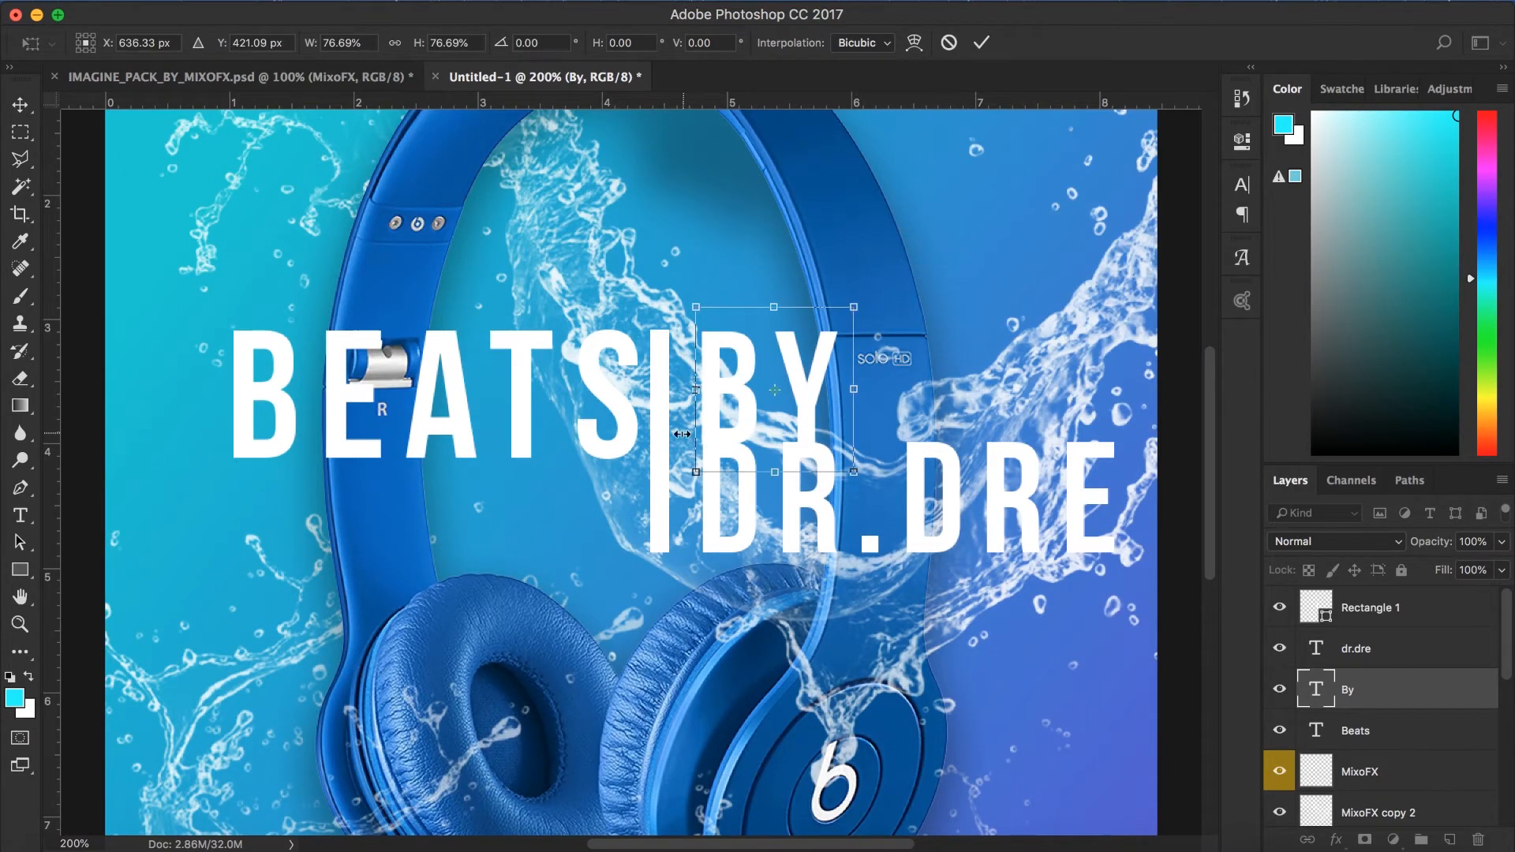
drag(699, 472, 704, 468)
key(super+plus)
key(super+plus)
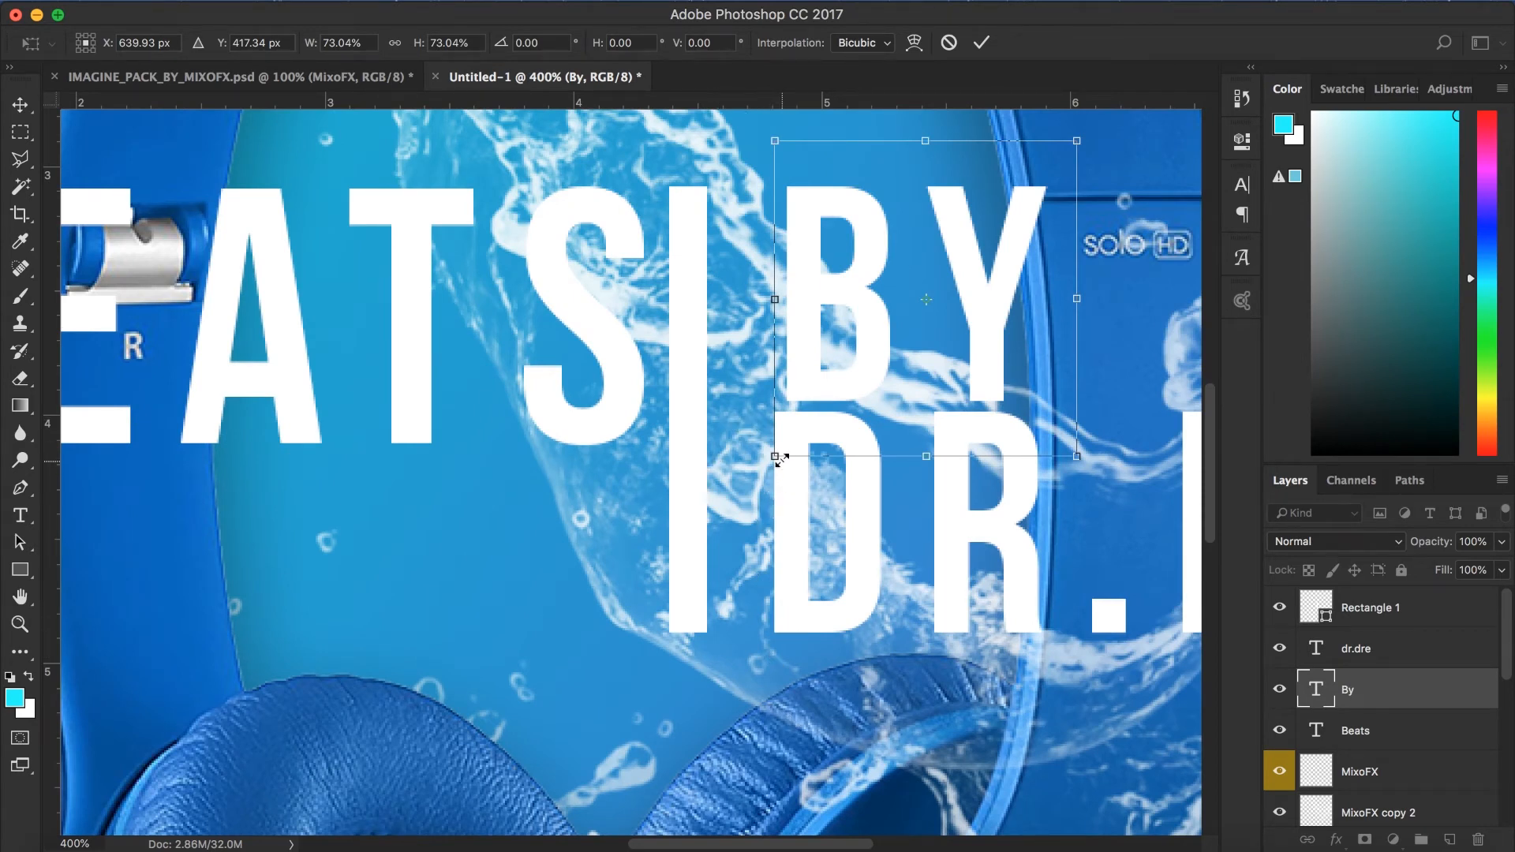
drag(783, 456, 785, 453)
key(Left)
key(Left)
key(Left)
key(Left)
key(Left)
key(Left)
key(Left)
key(Left)
key(Left)
key(Left)
key(Left)
key(Left)
key(Left)
key(Left)
key(Left)
key(Left)
key(Left)
key(Left)
key(Left)
key(Left)
key(Left)
key(Left)
key(Left)
key(Left)
key(Left)
key(Left)
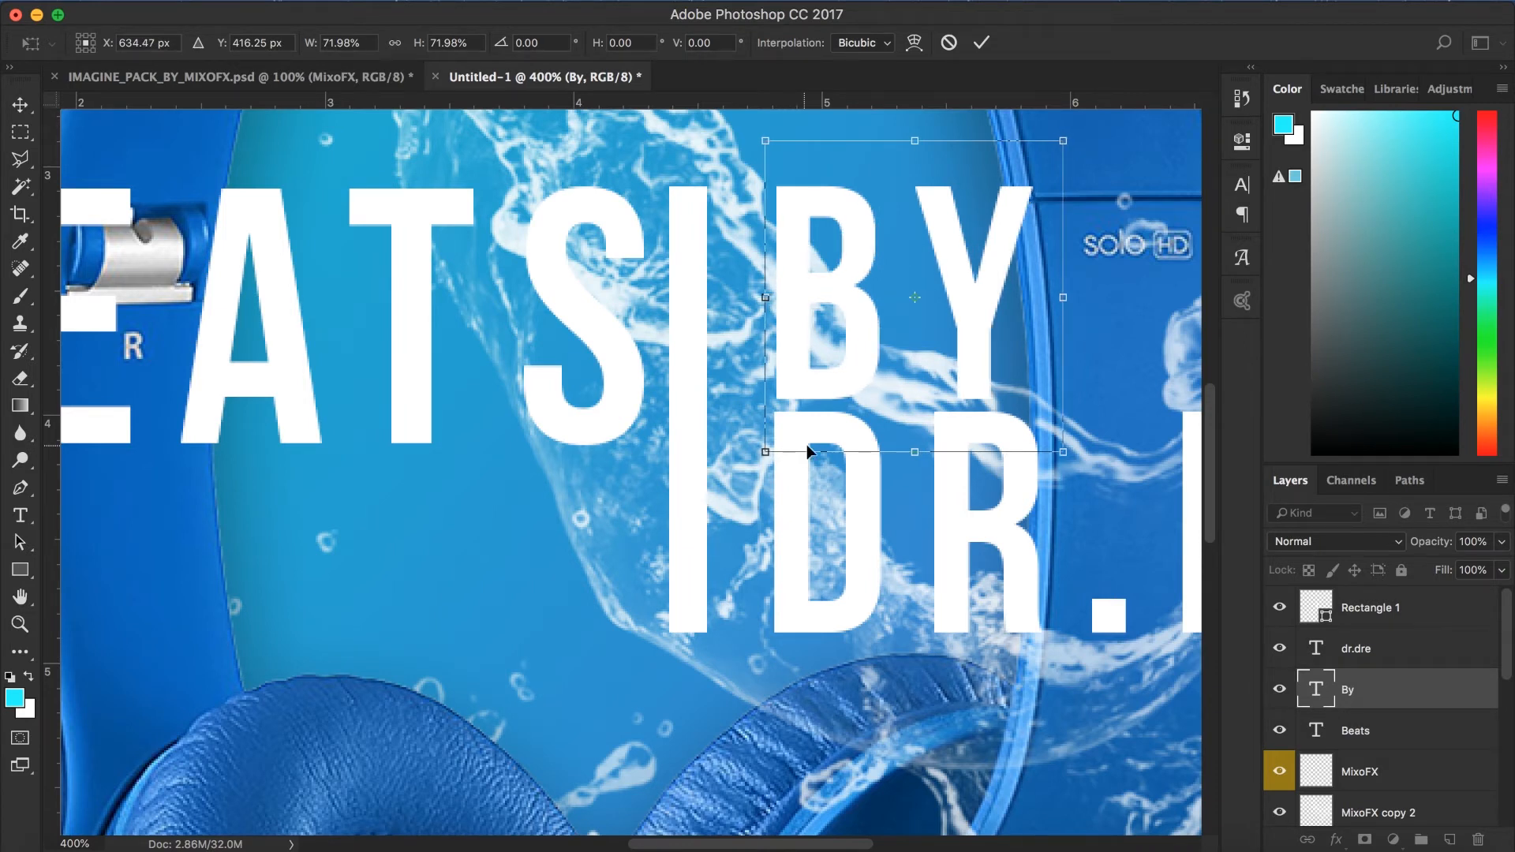
click(982, 41)
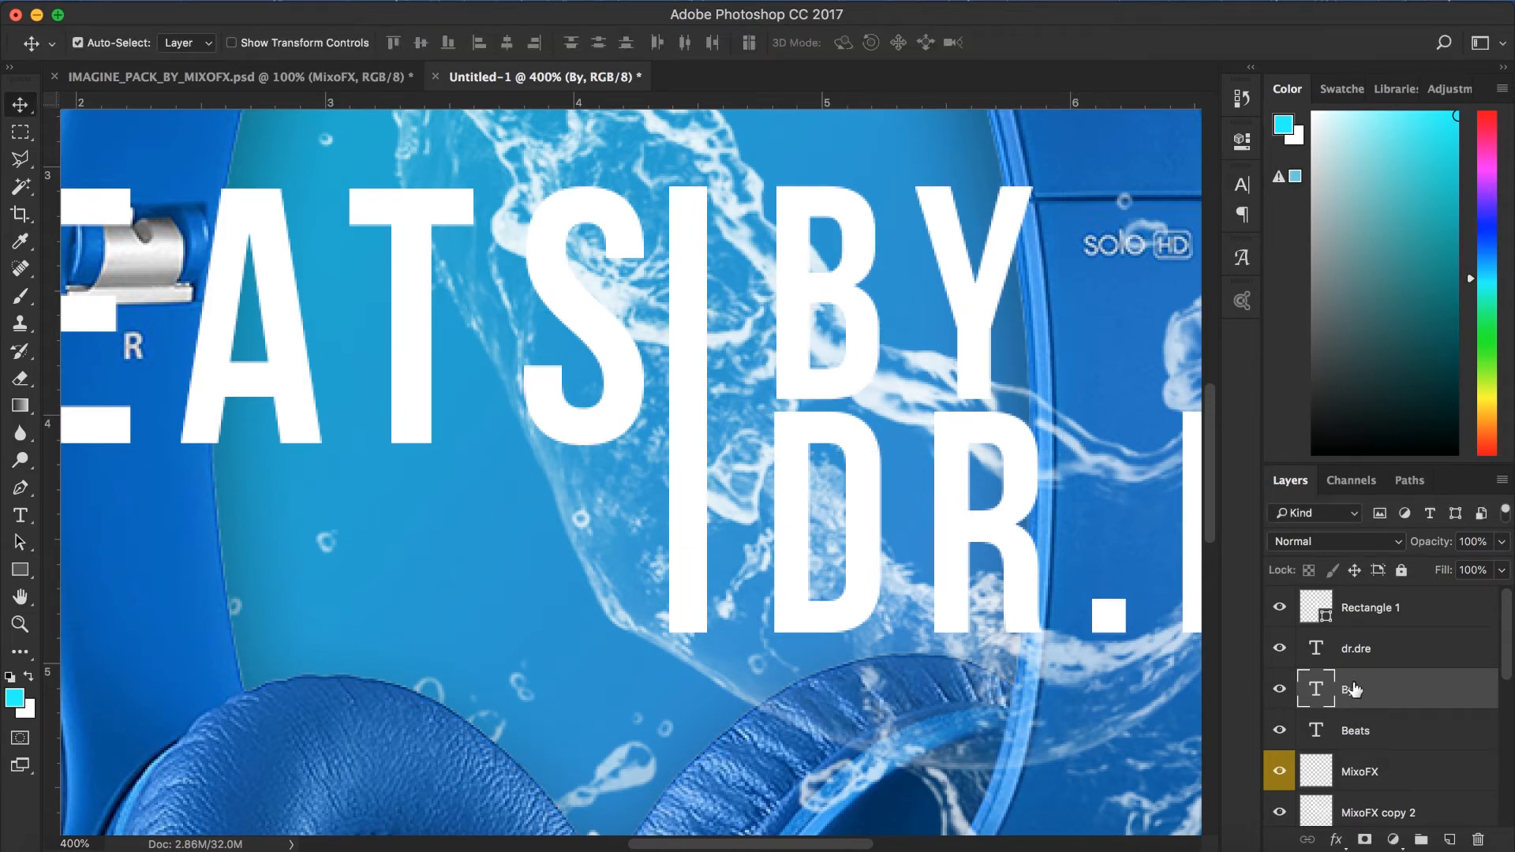
Step: Shift the rectangle, DR.DRE and BY together right to about X 749 px, widening the gap after BEATS, and apply the transform
shift+click(1380, 649)
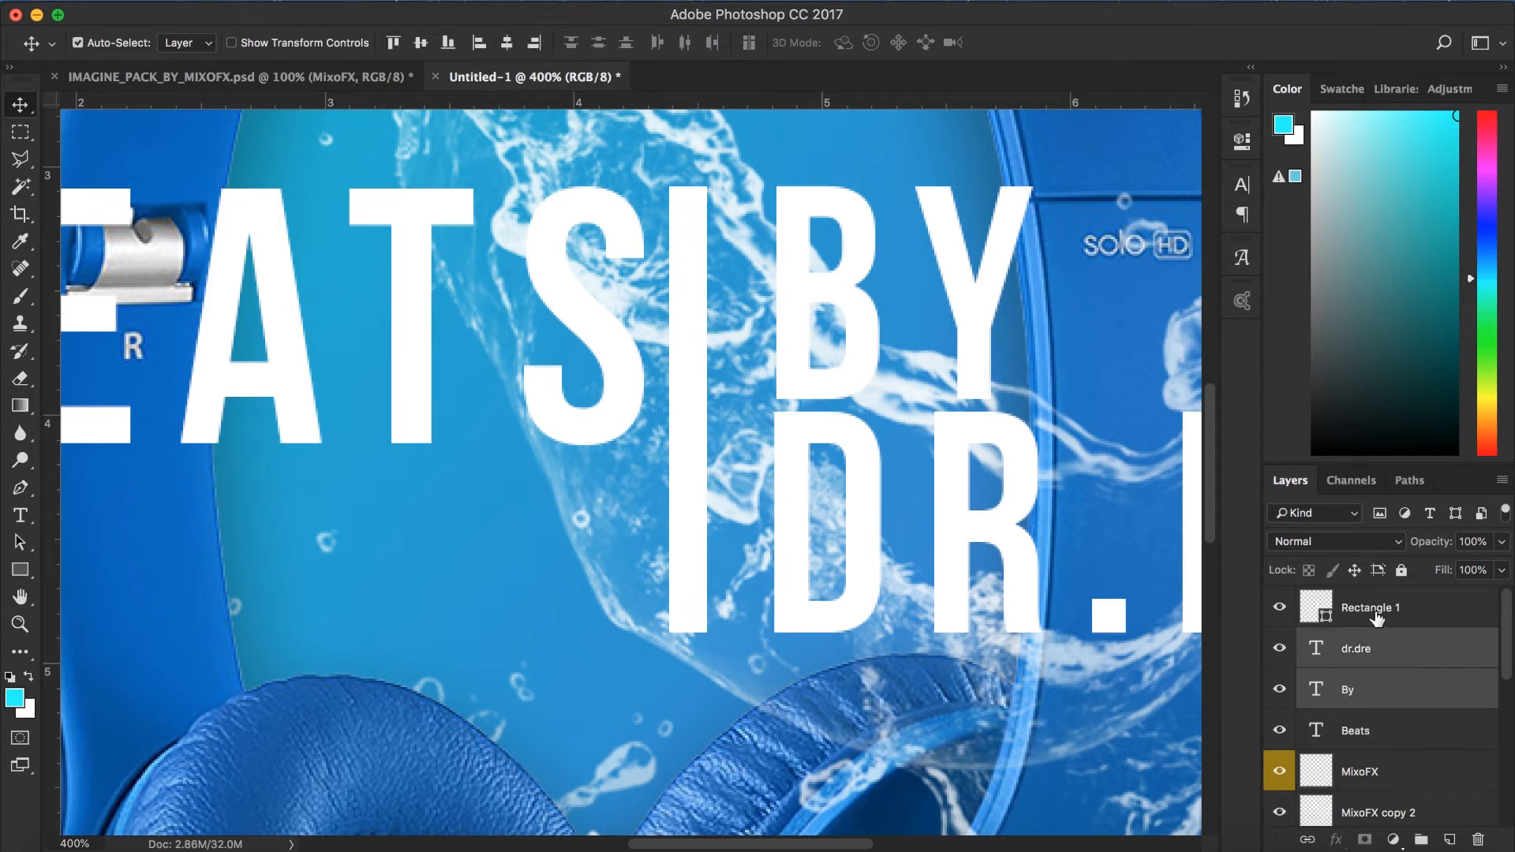
shift+click(1377, 617)
key(super+t)
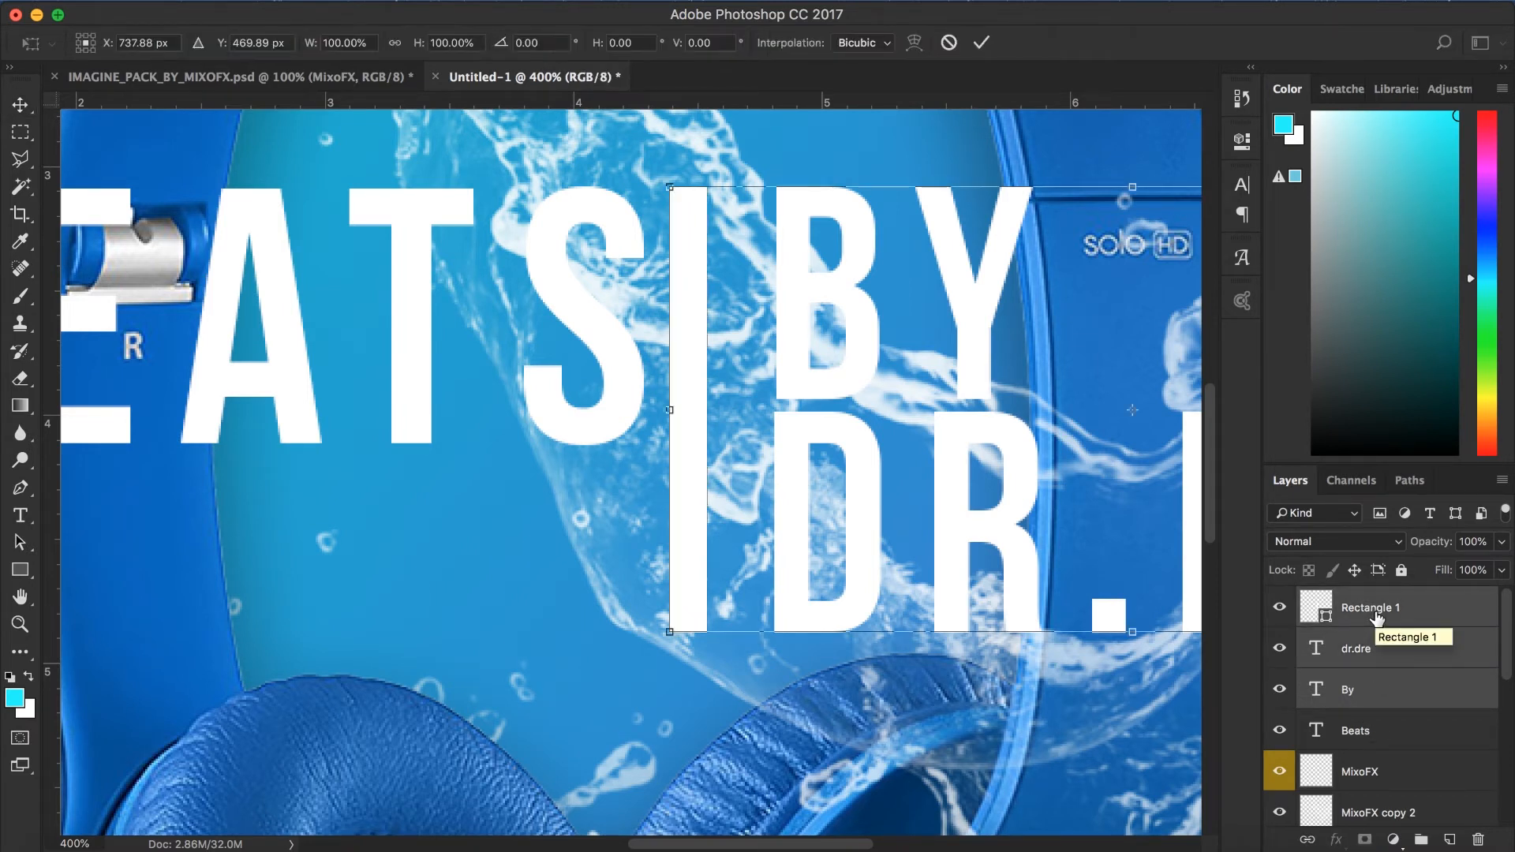
key(Right)
key(Right)
key(Right)
key(Right)
key(Right)
key(Right)
key(Right)
key(Right)
key(Right)
key(Right)
key(Right)
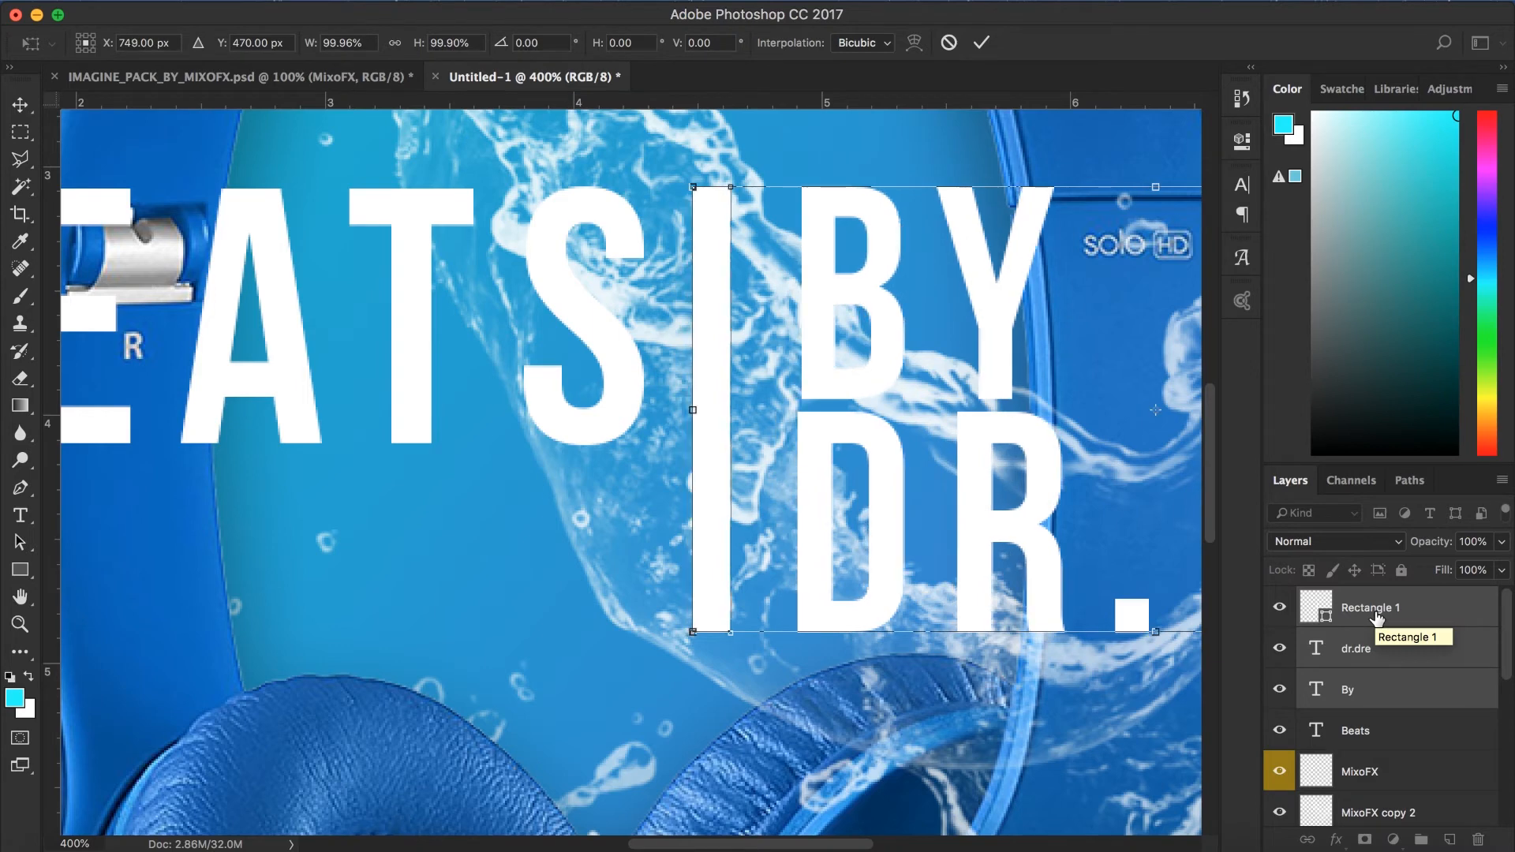
click(980, 42)
key(super+1)
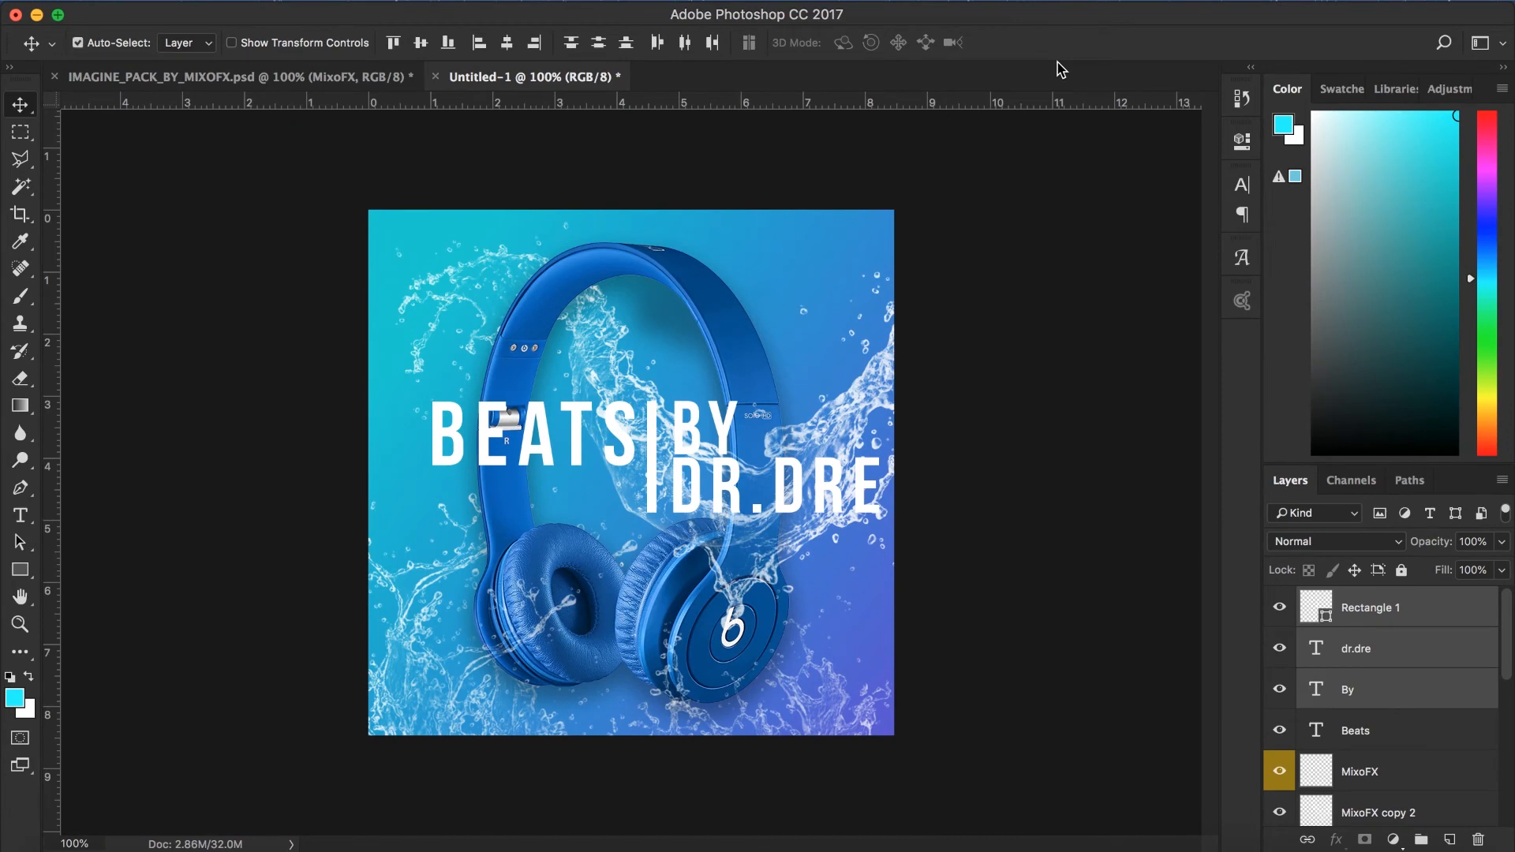
Step: Try to split the BEATS text into the lines BE and ATS and set BE to 50 pt
key(super+equal)
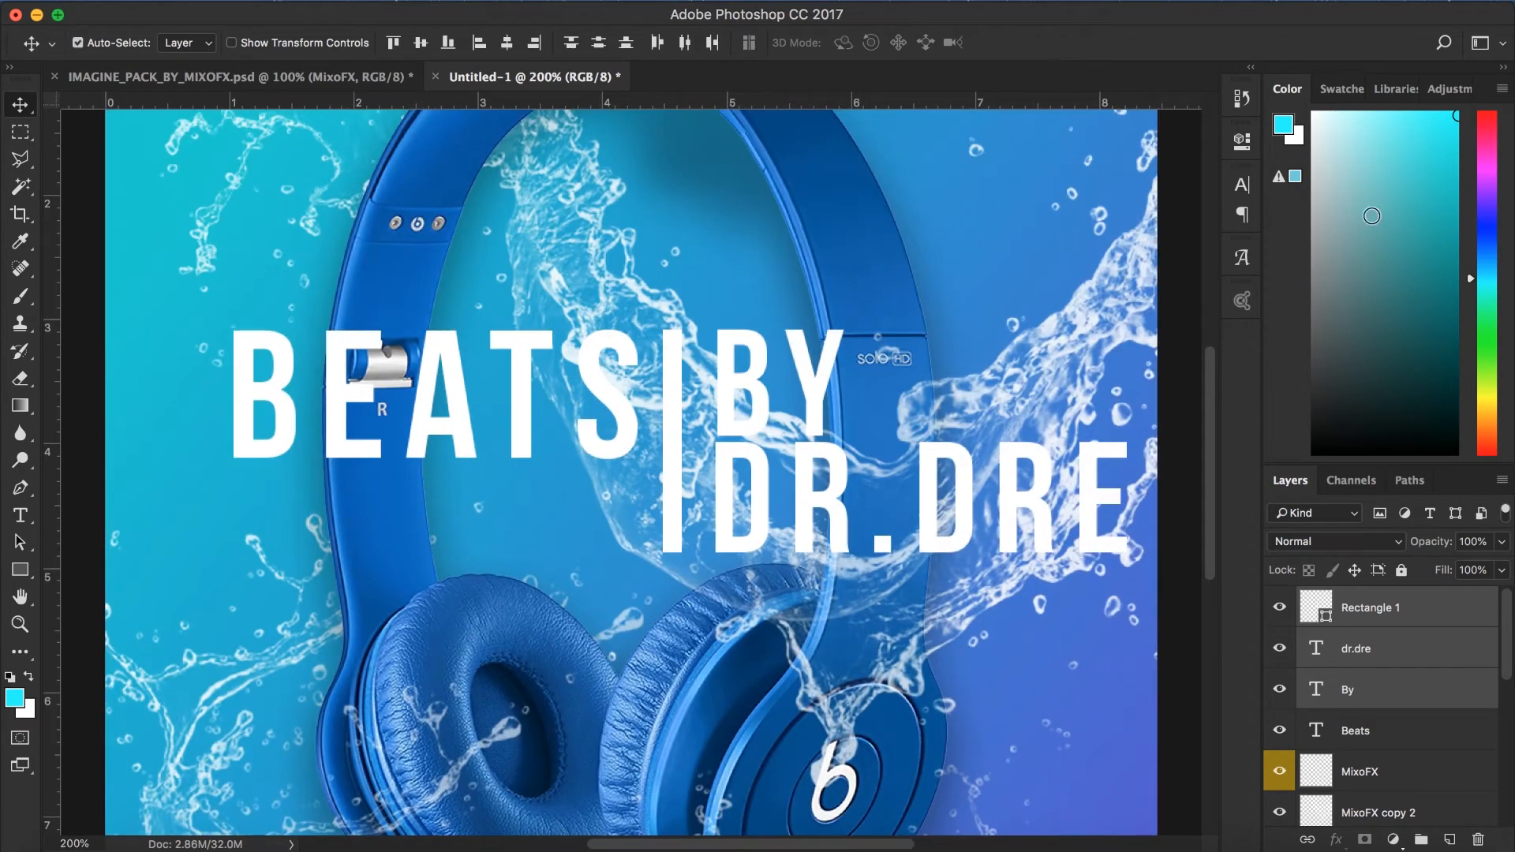
click(1377, 740)
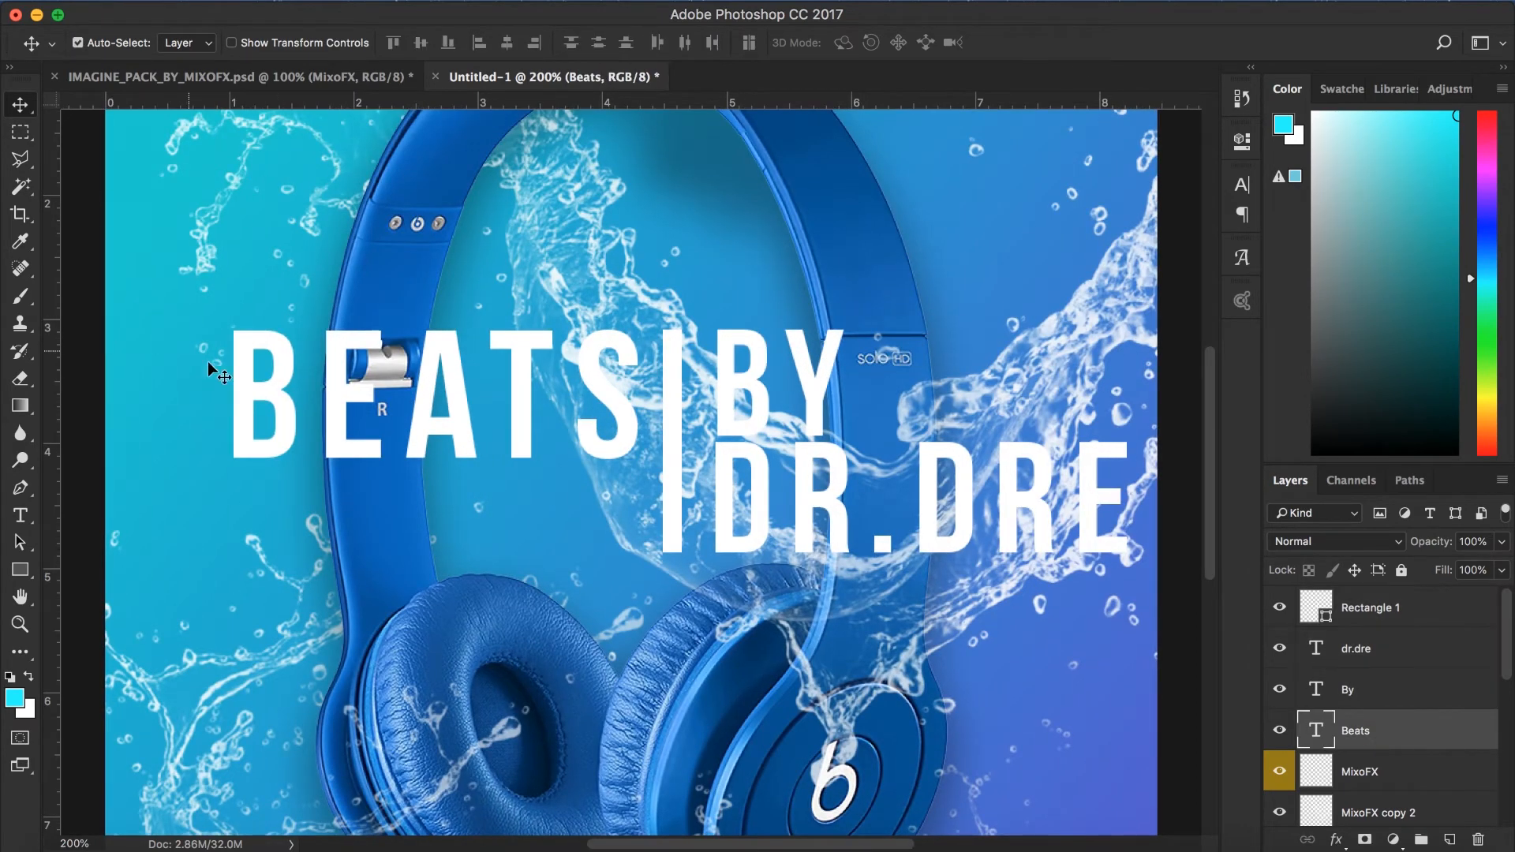
click(23, 516)
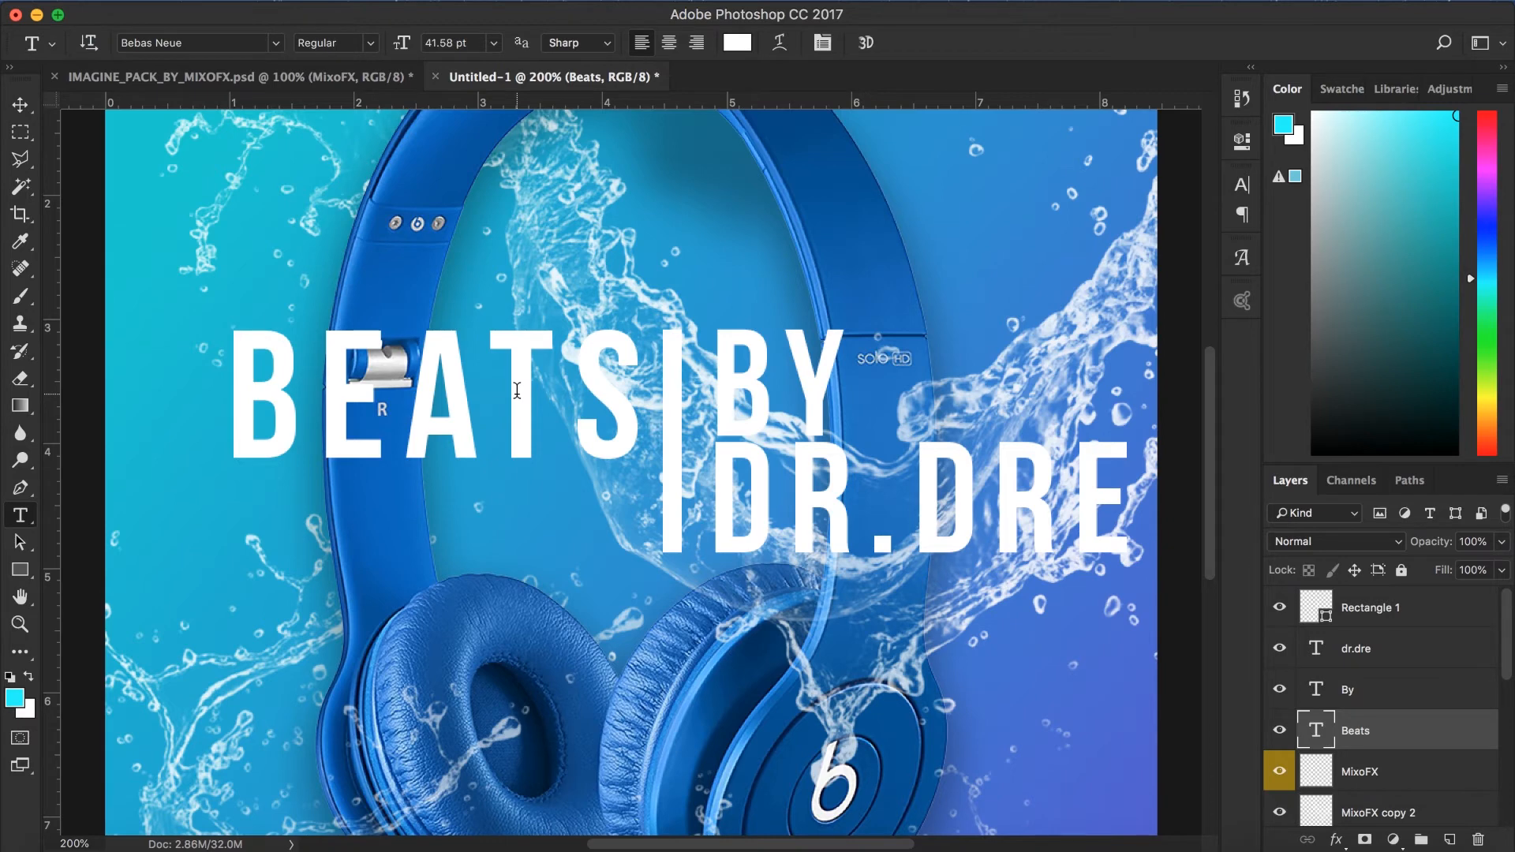
click(430, 389)
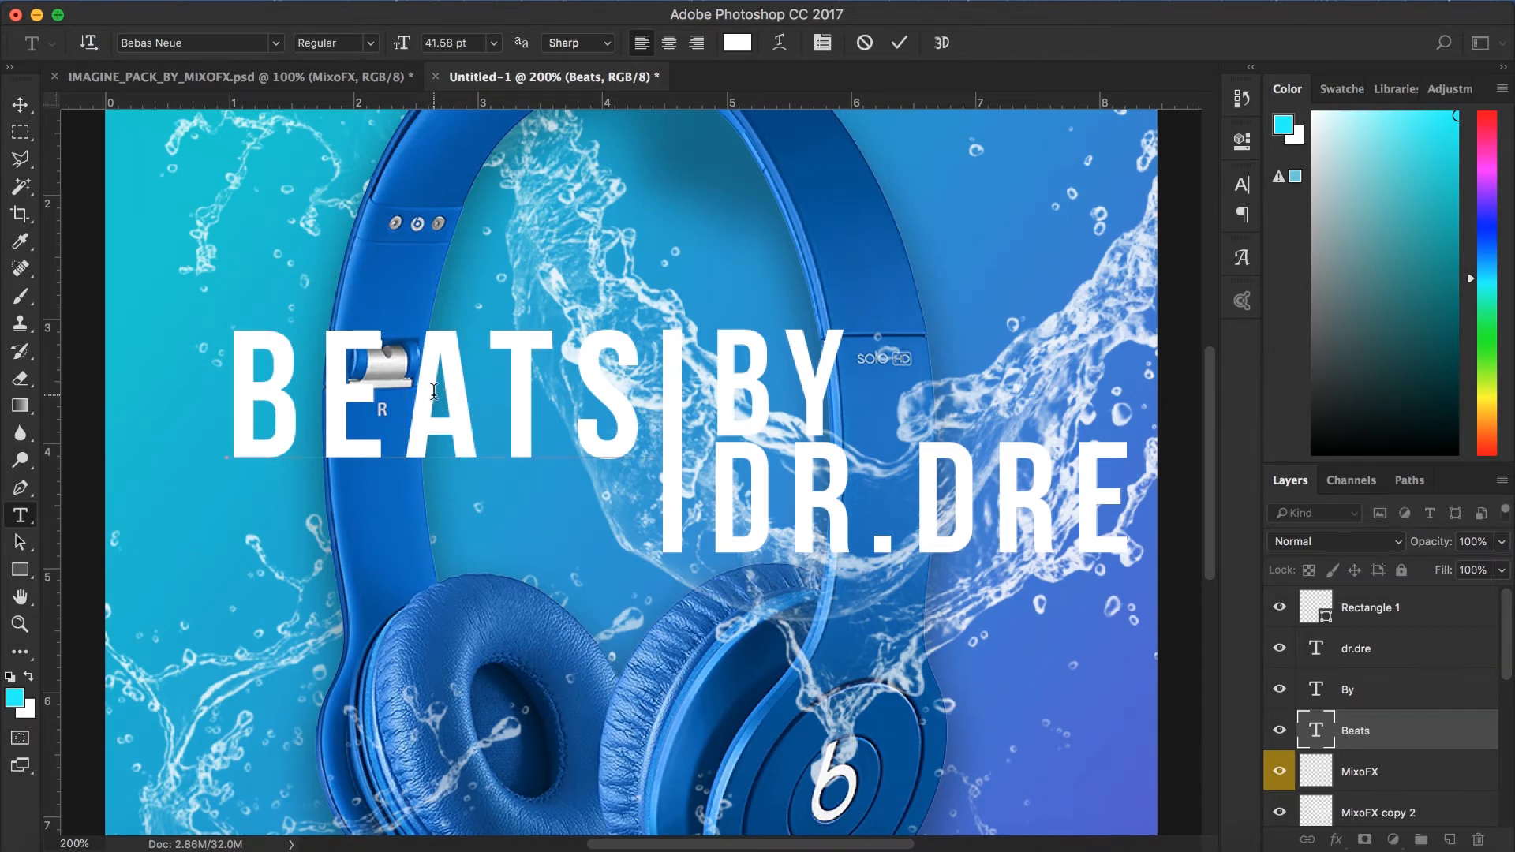
key(Return)
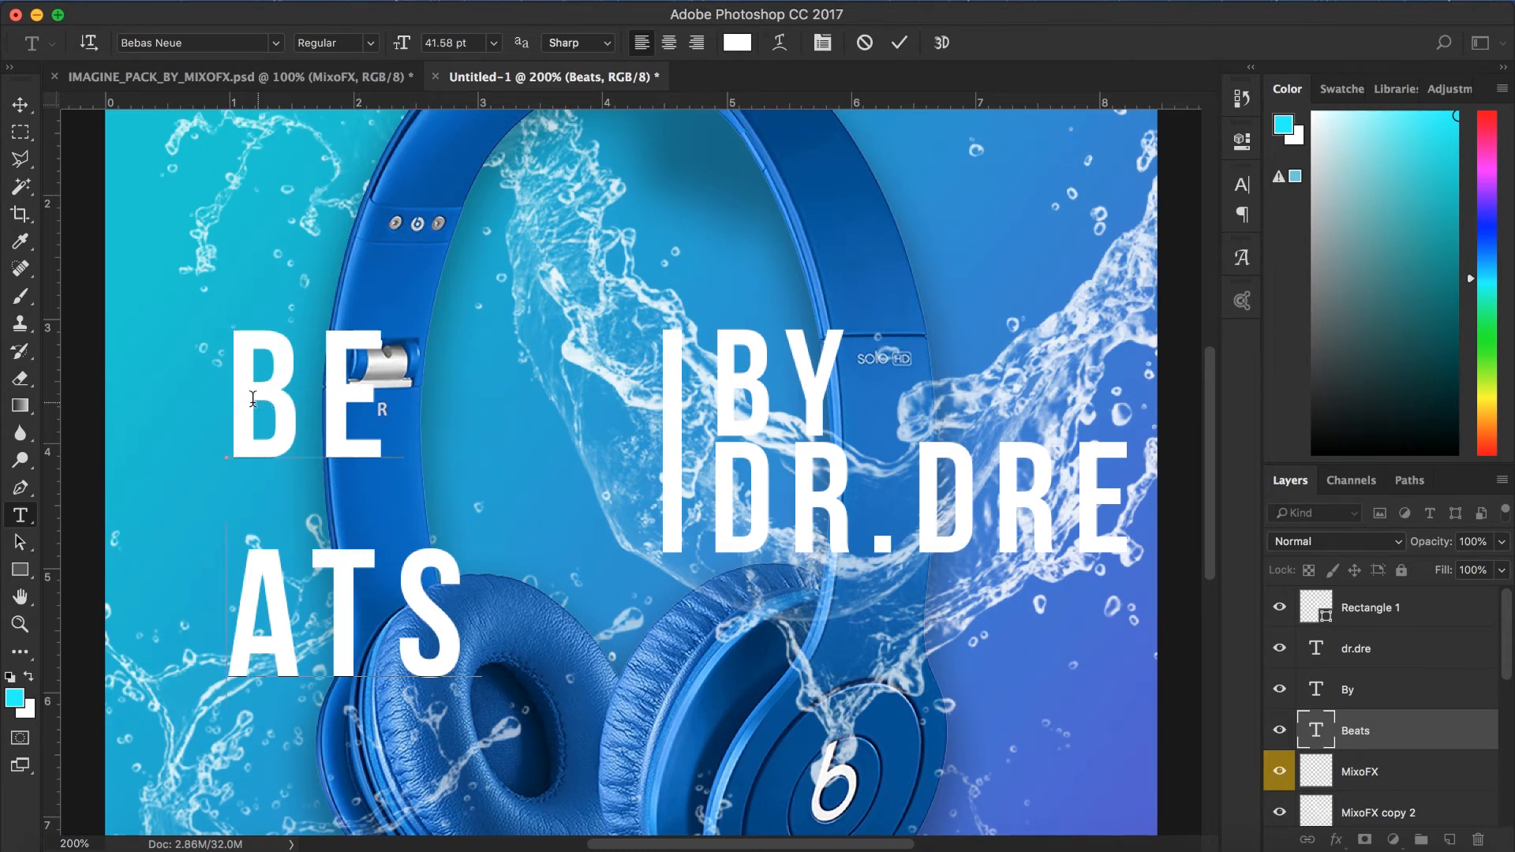
drag(270, 394, 390, 390)
click(478, 43)
text(50)
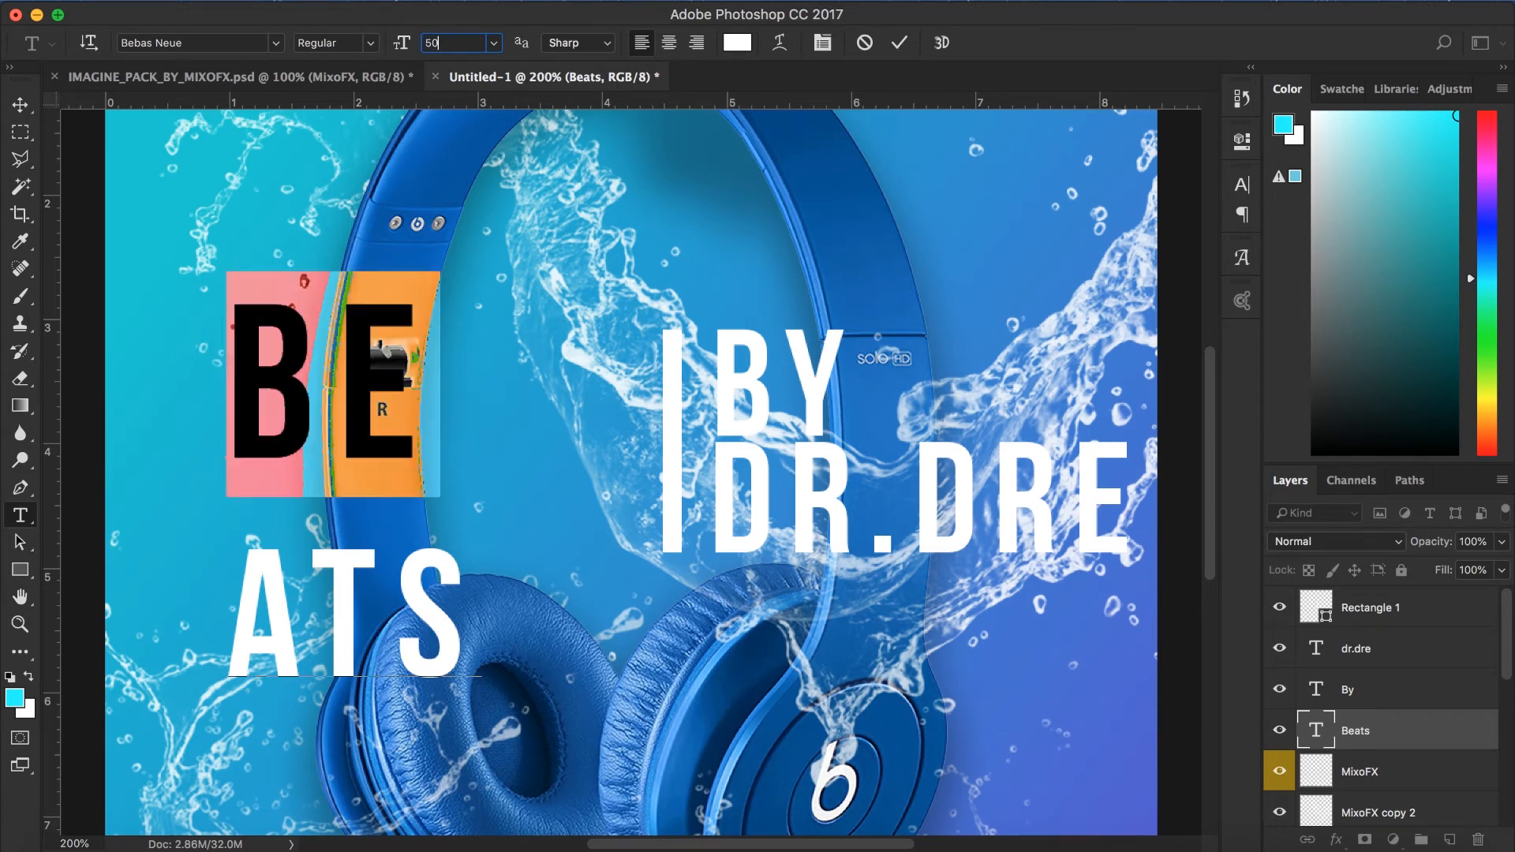
key(BackSpace)
key(BackSpace)
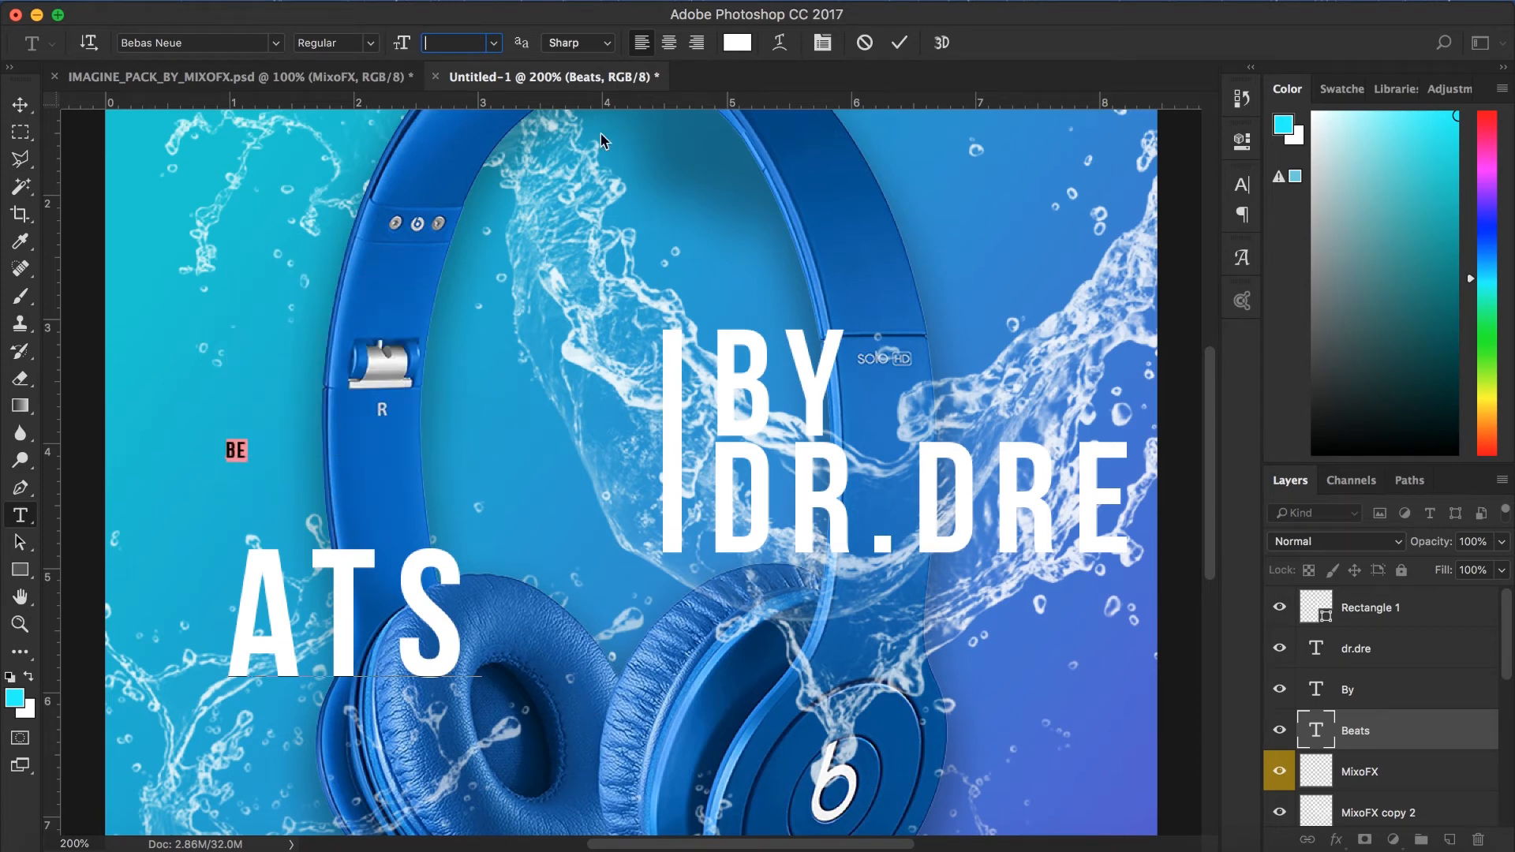
click(864, 43)
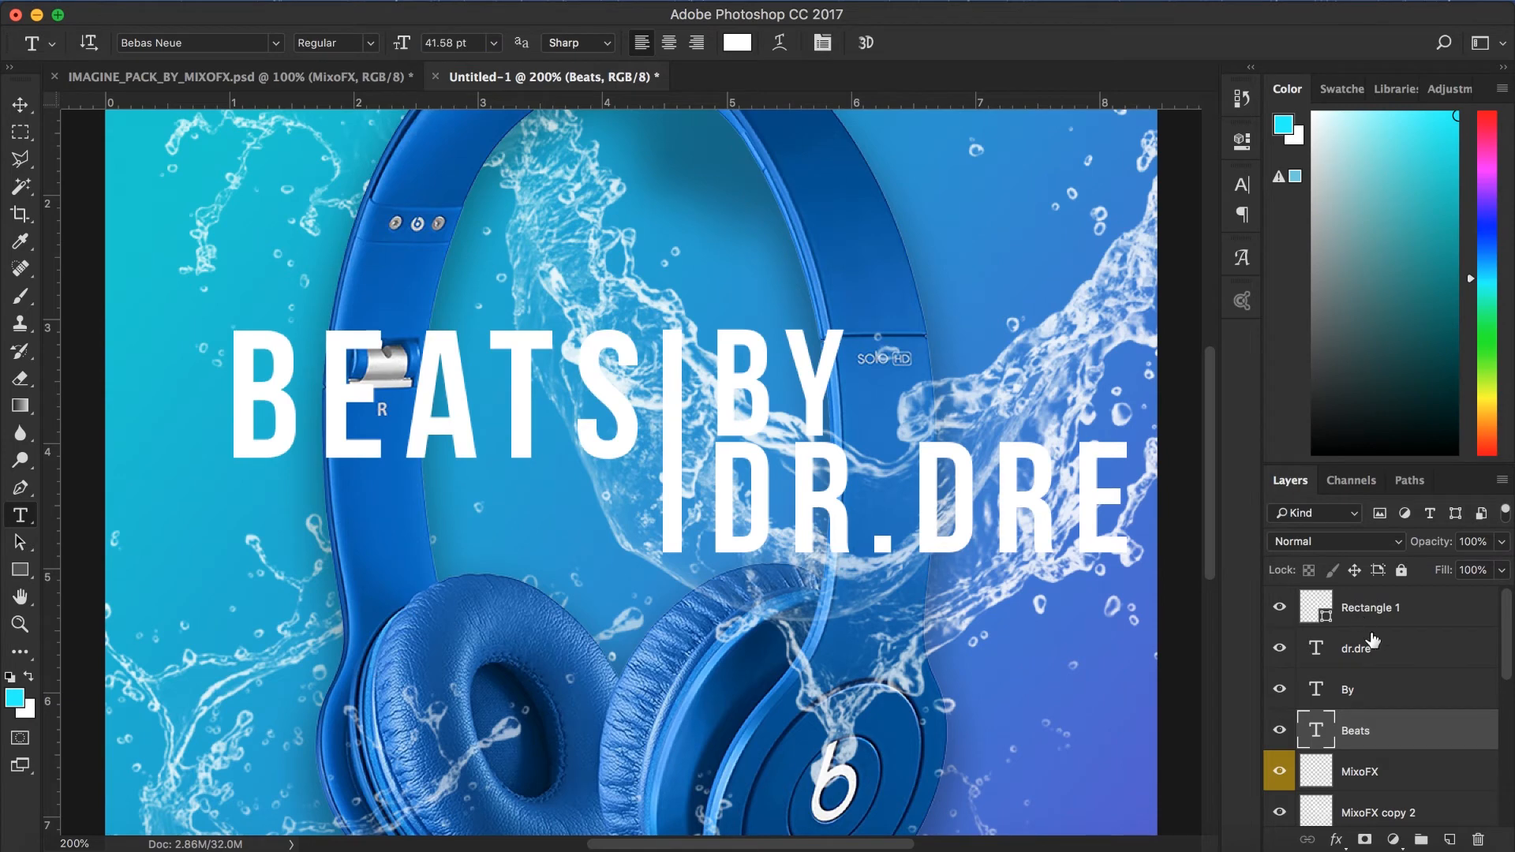
Step: Delete the BEATS text layer
key(Delete)
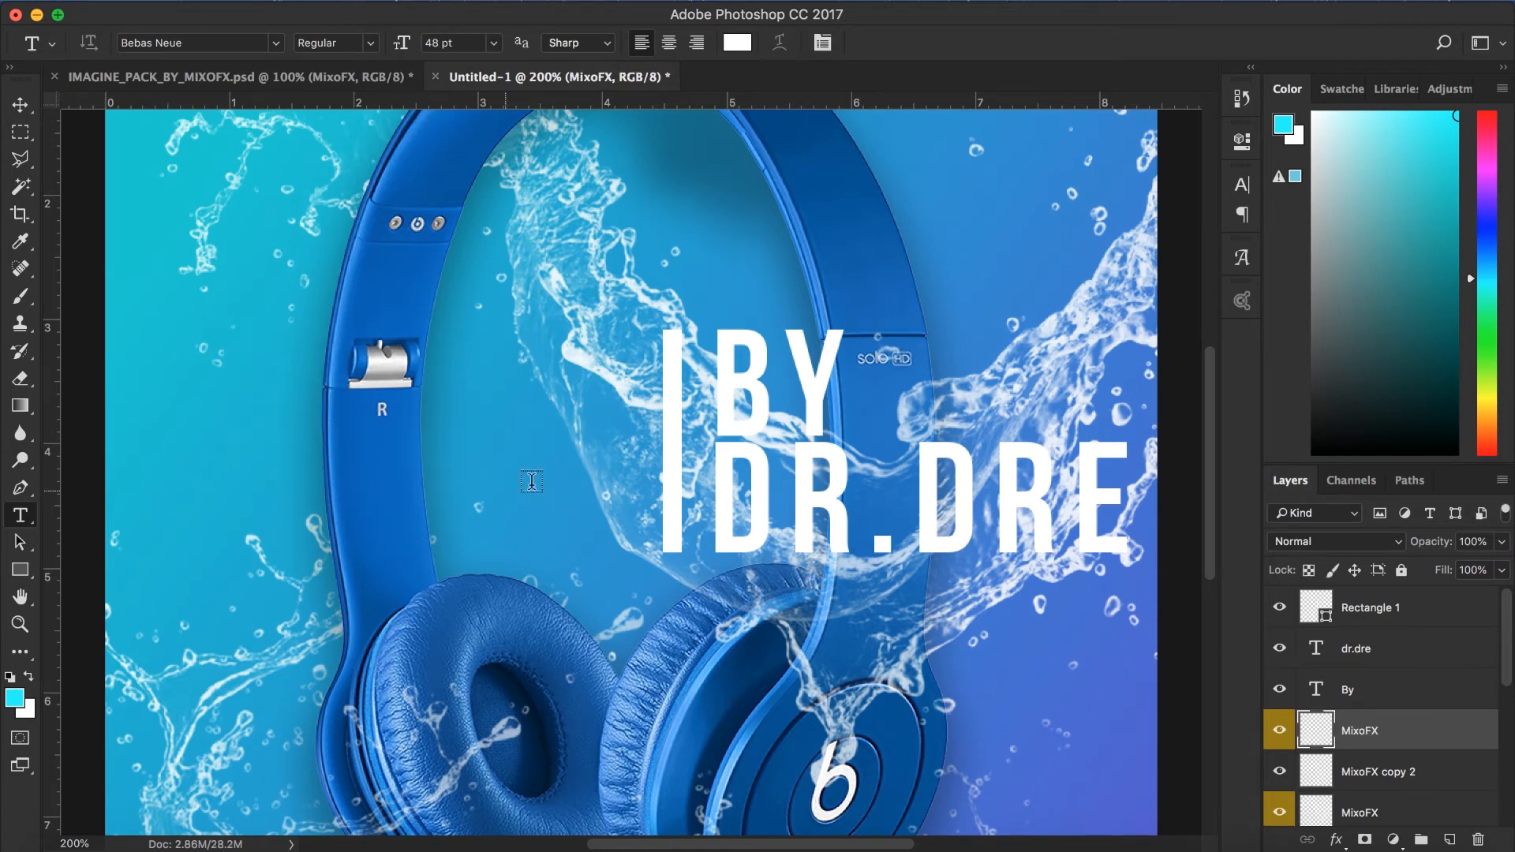
Step: Add the text BE over the upper-left headband at 48 pt, set its tracking to 200, and commit it
click(387, 374)
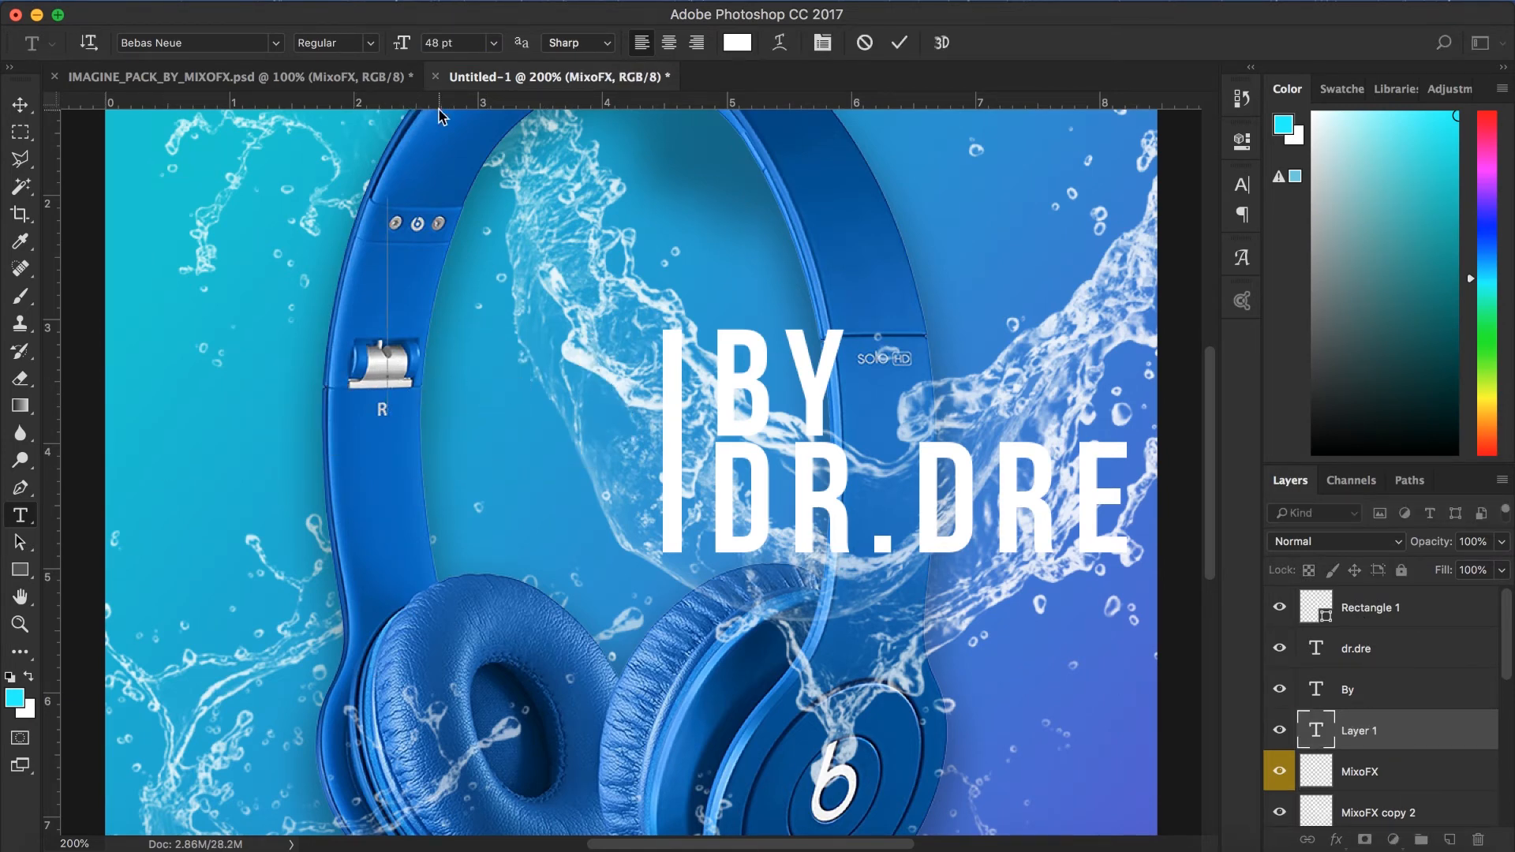
text(BE)
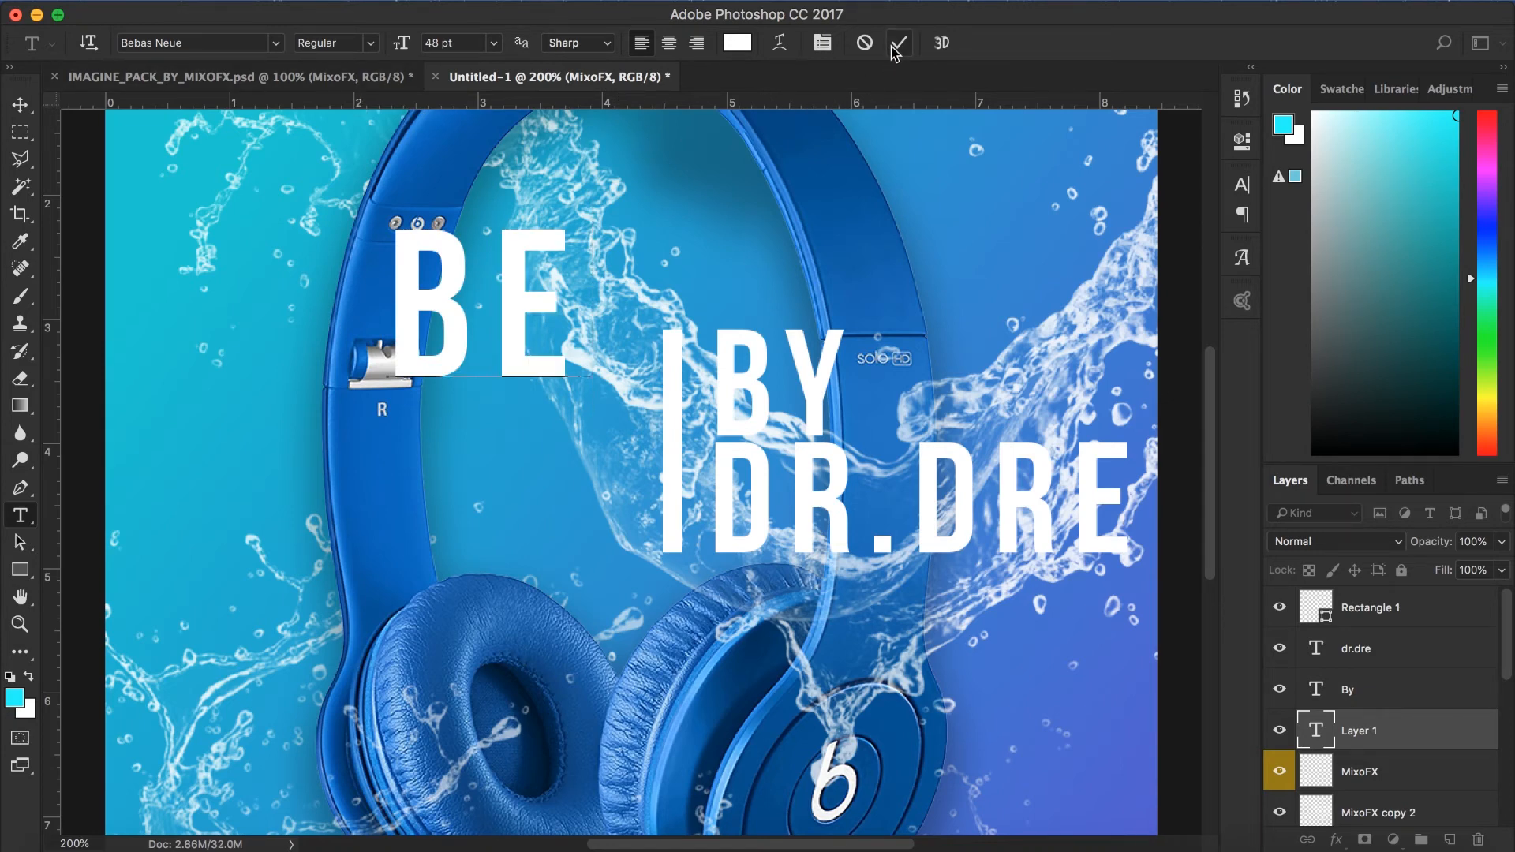
double_click(400, 305)
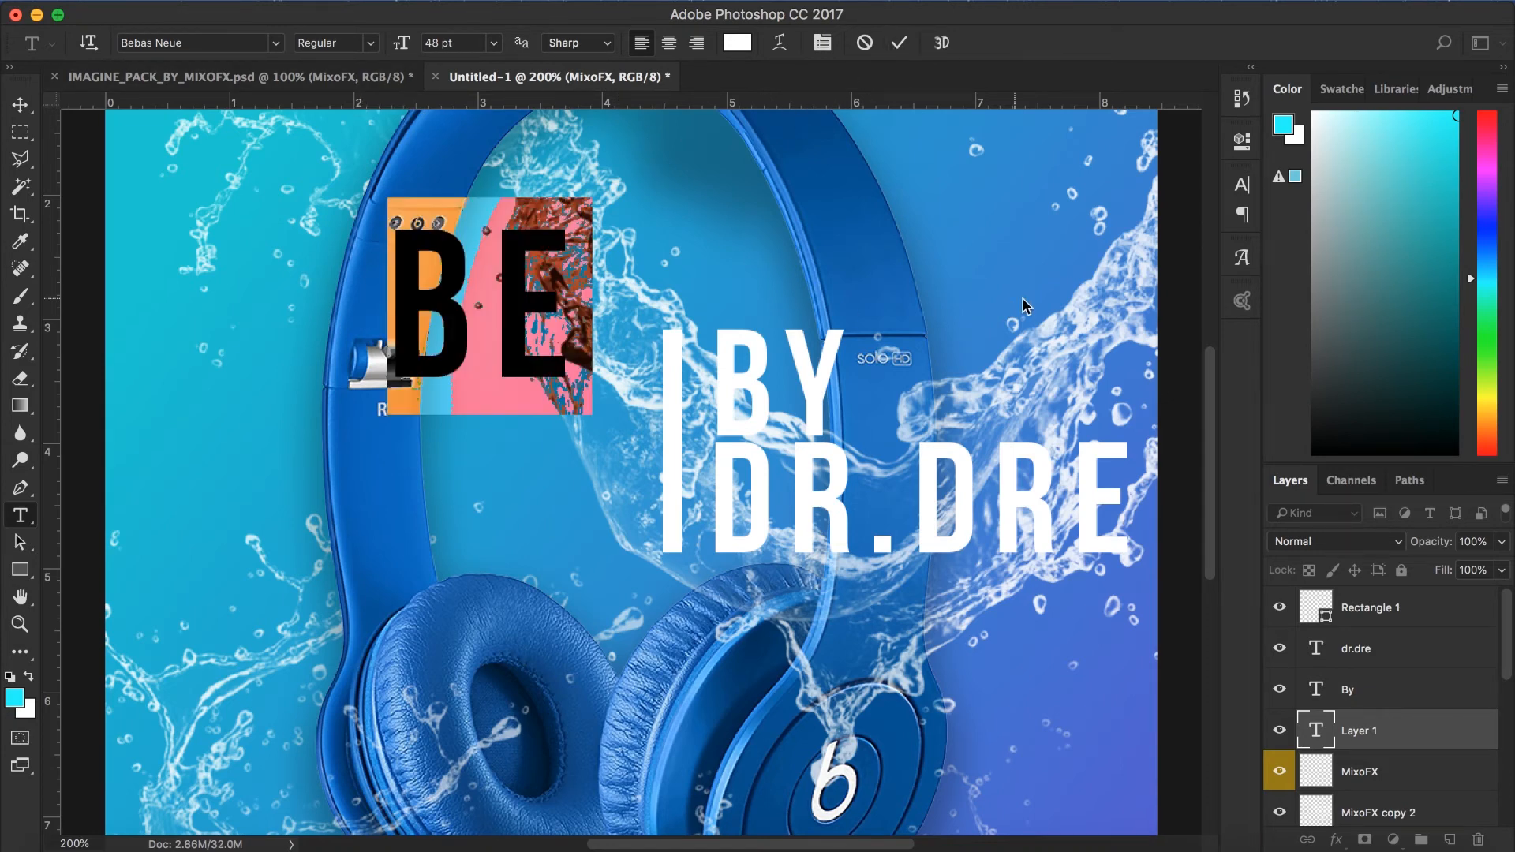
click(1240, 186)
click(1183, 264)
text(200)
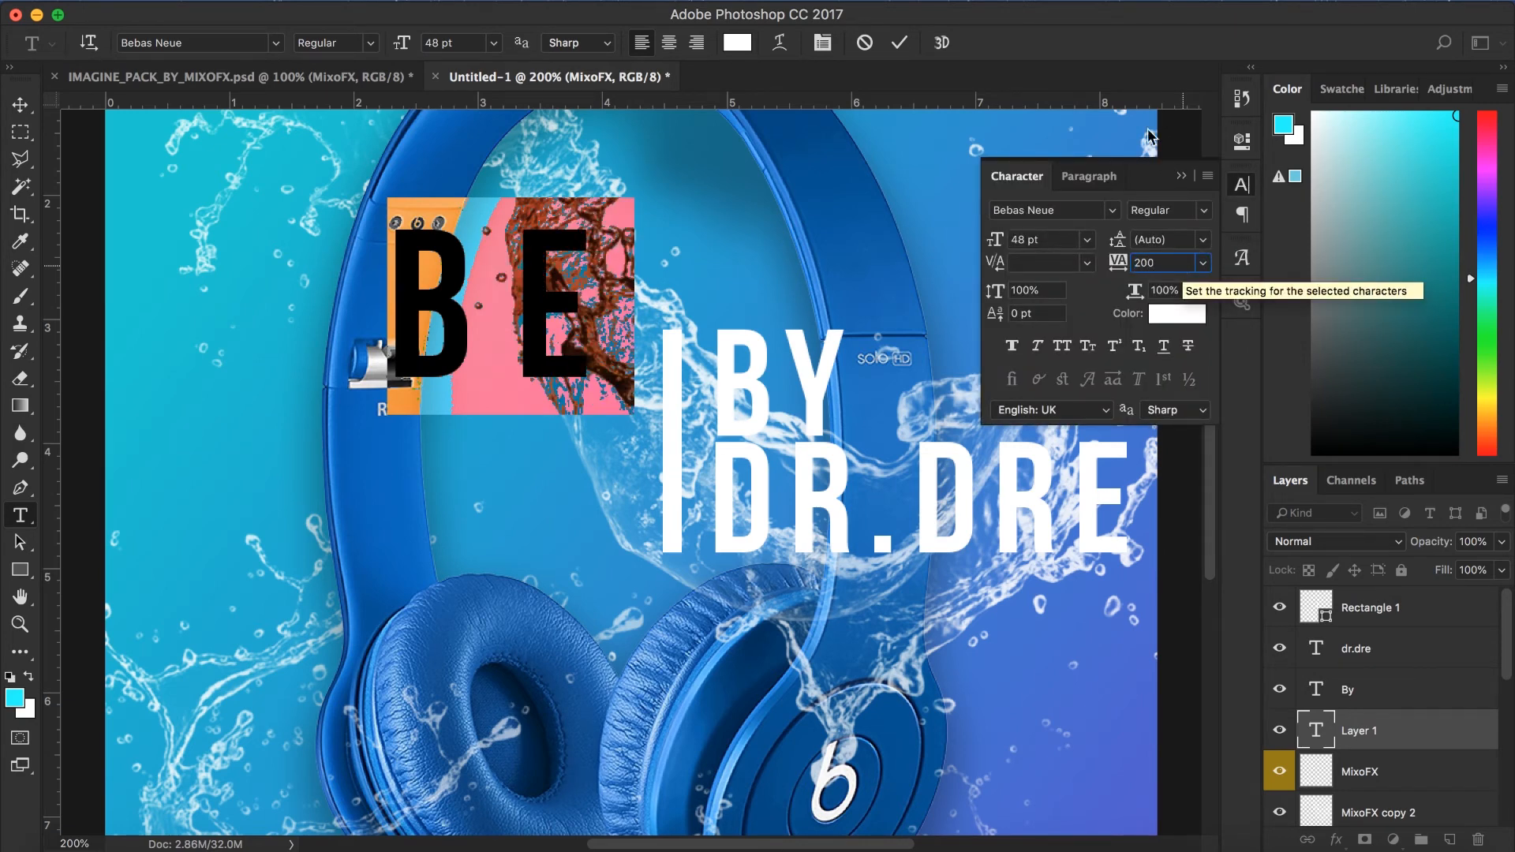
click(1181, 175)
click(900, 43)
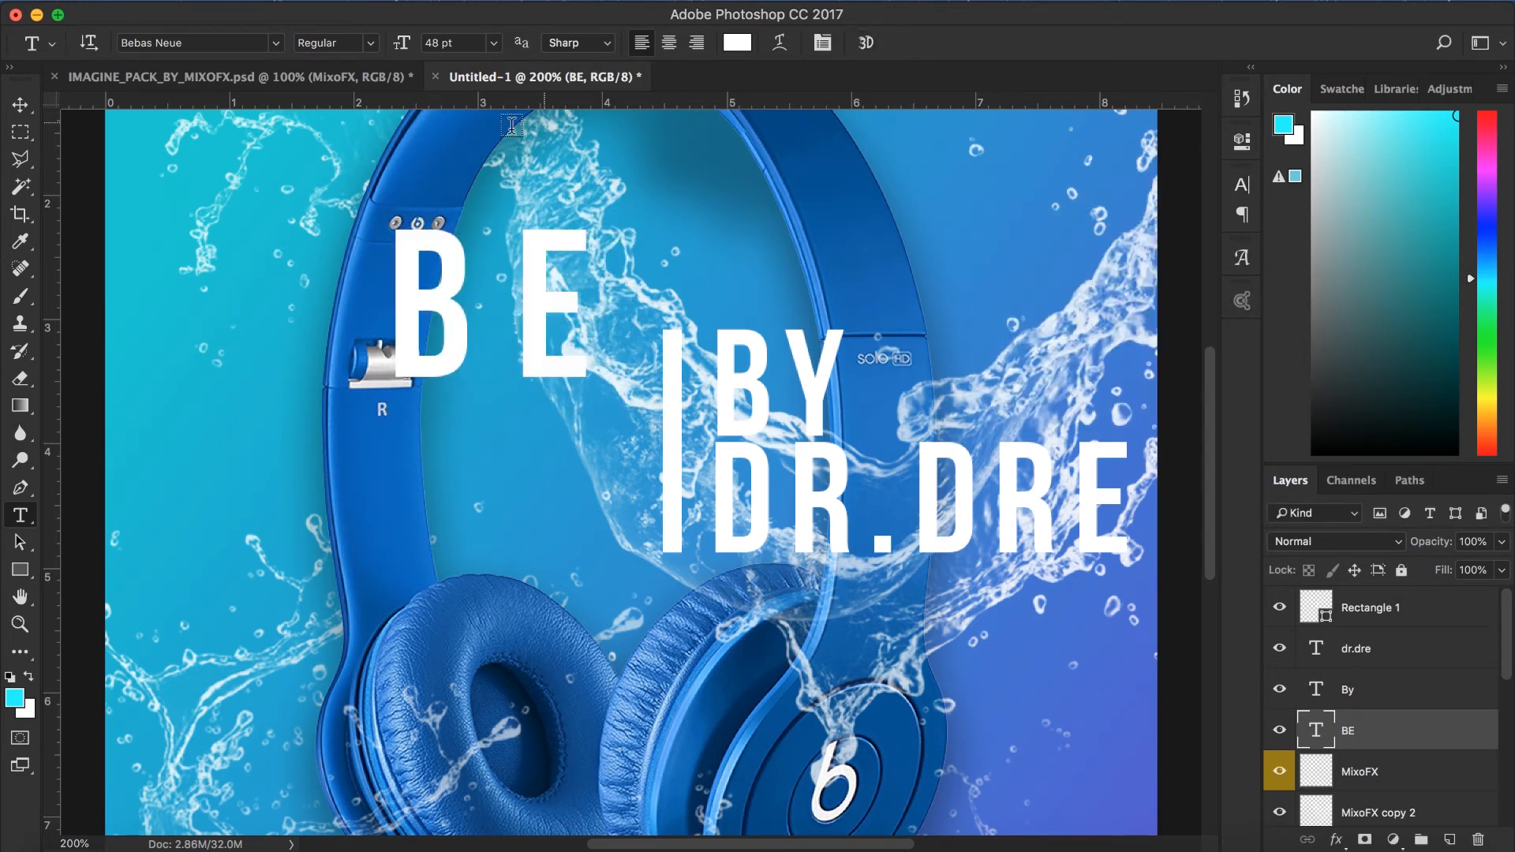
Step: Move the BE text beside the rectangle to about X 430.8 px, Y 436.9 px, level with the rectangle's upper edge, and apply the transform
click(19, 104)
key(ctrl+t)
drag(507, 300, 546, 400)
click(980, 43)
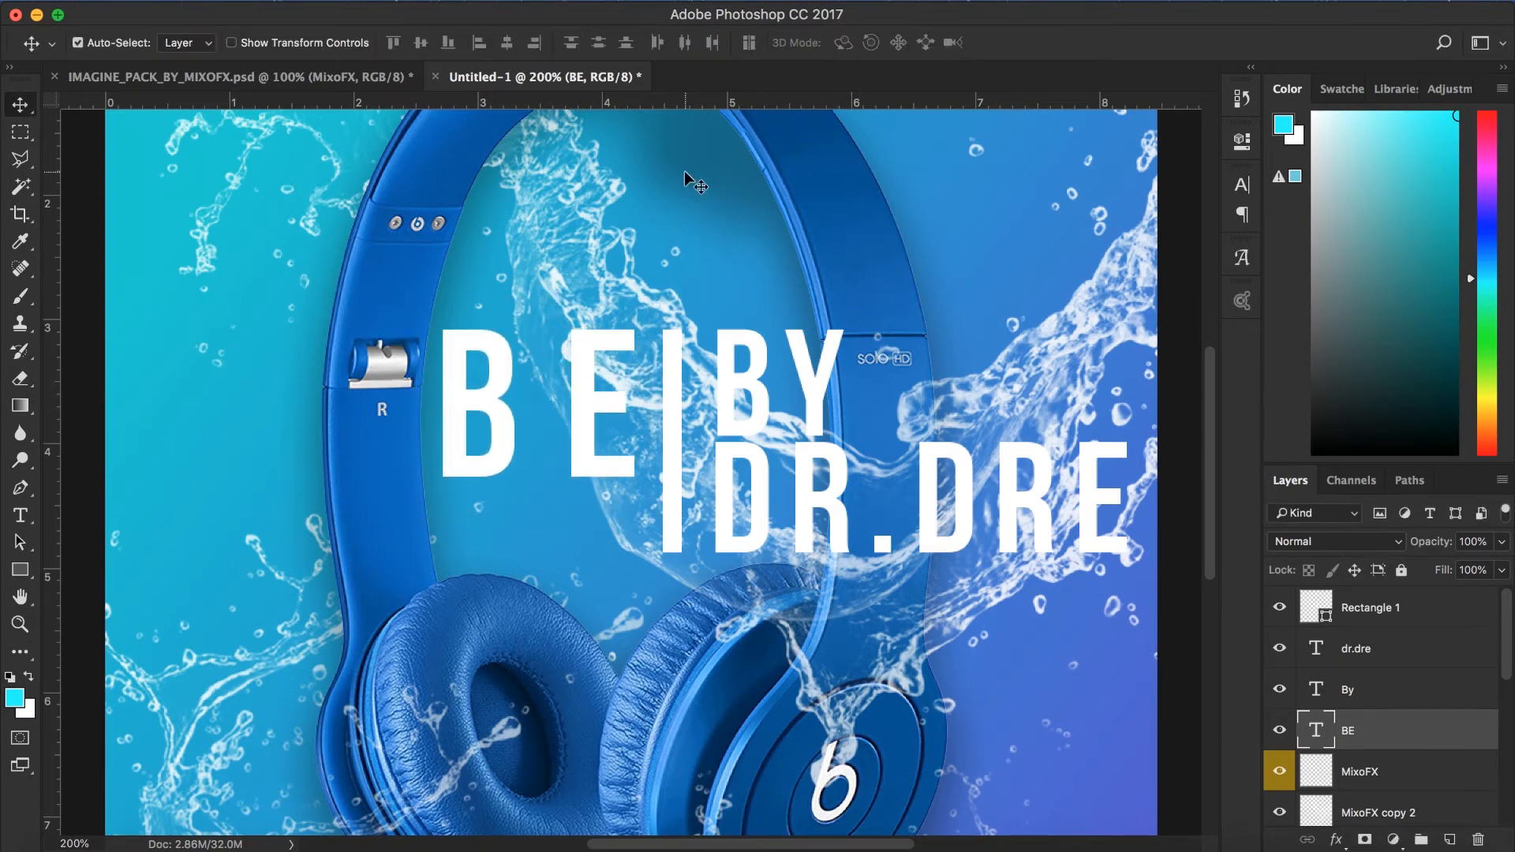
Step: Try to scale BE to about 81%, cancel the transform, and delete the BE text layer
key(ctrl+t)
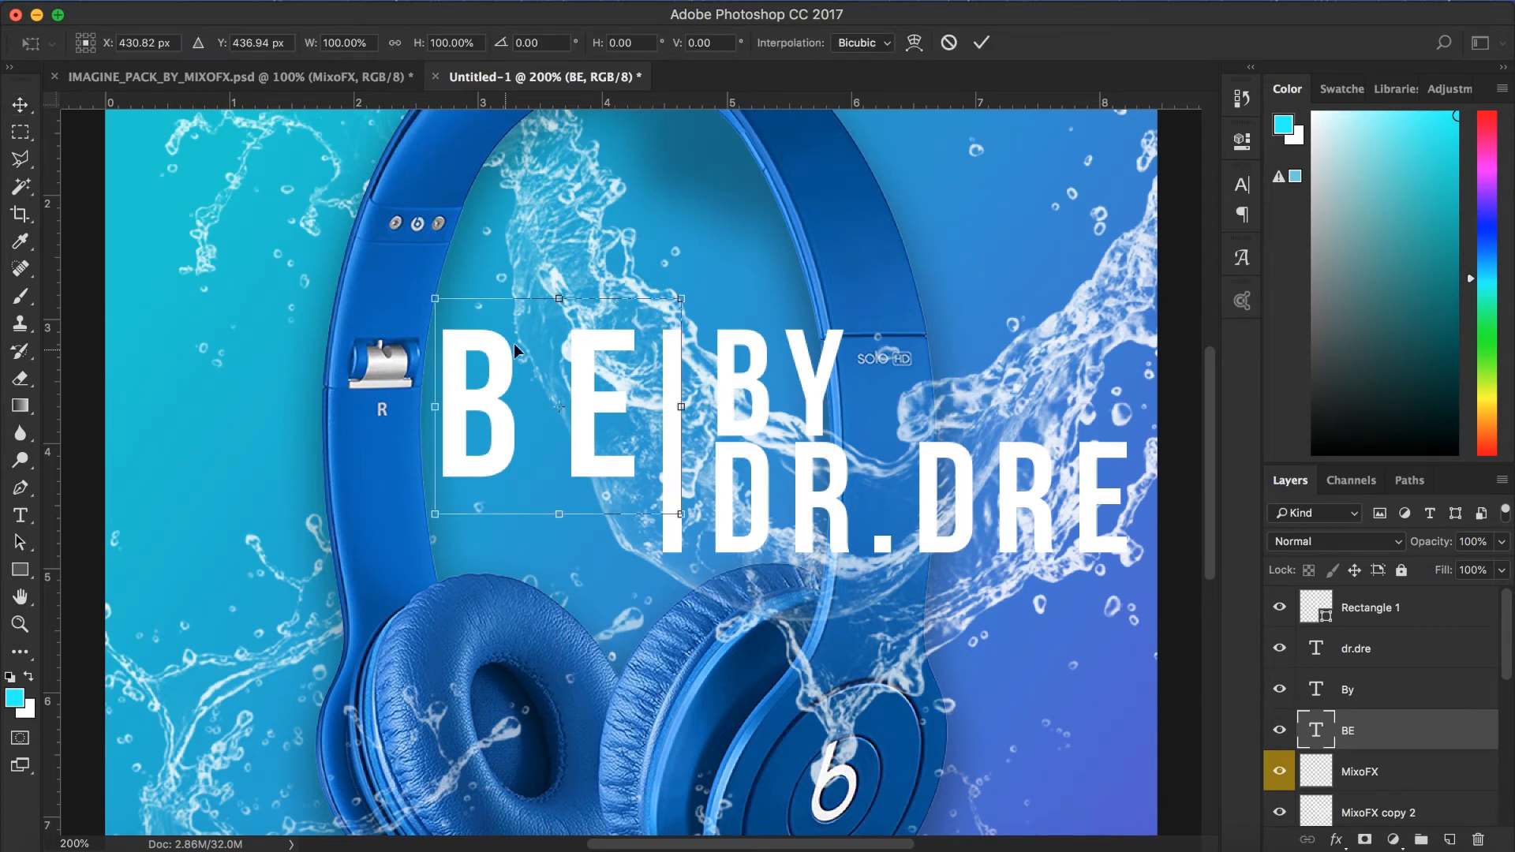
drag(419, 531, 501, 489)
drag(608, 381, 610, 388)
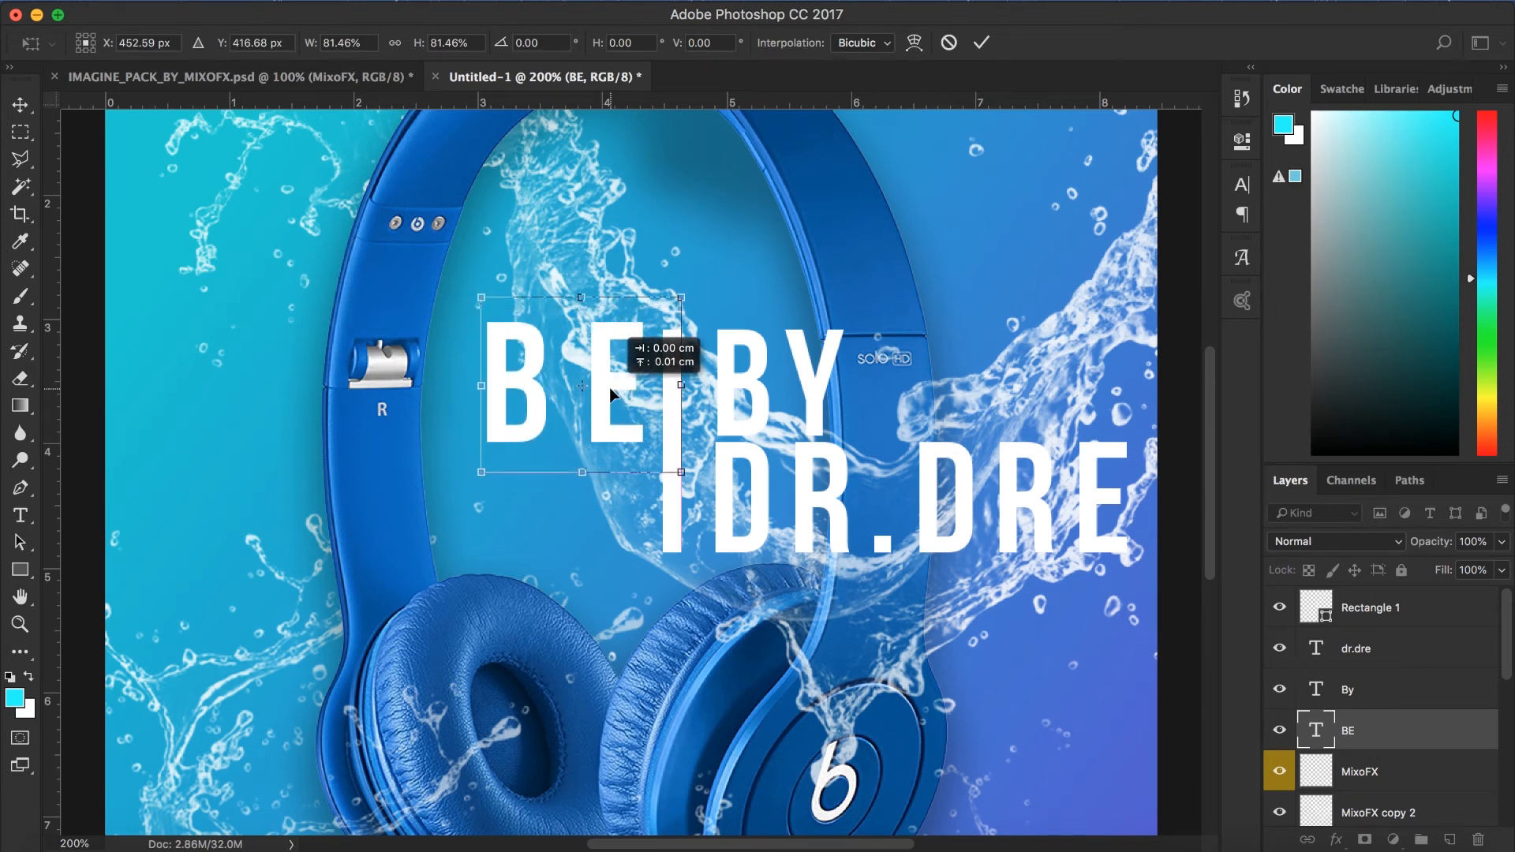
drag(609, 388, 609, 388)
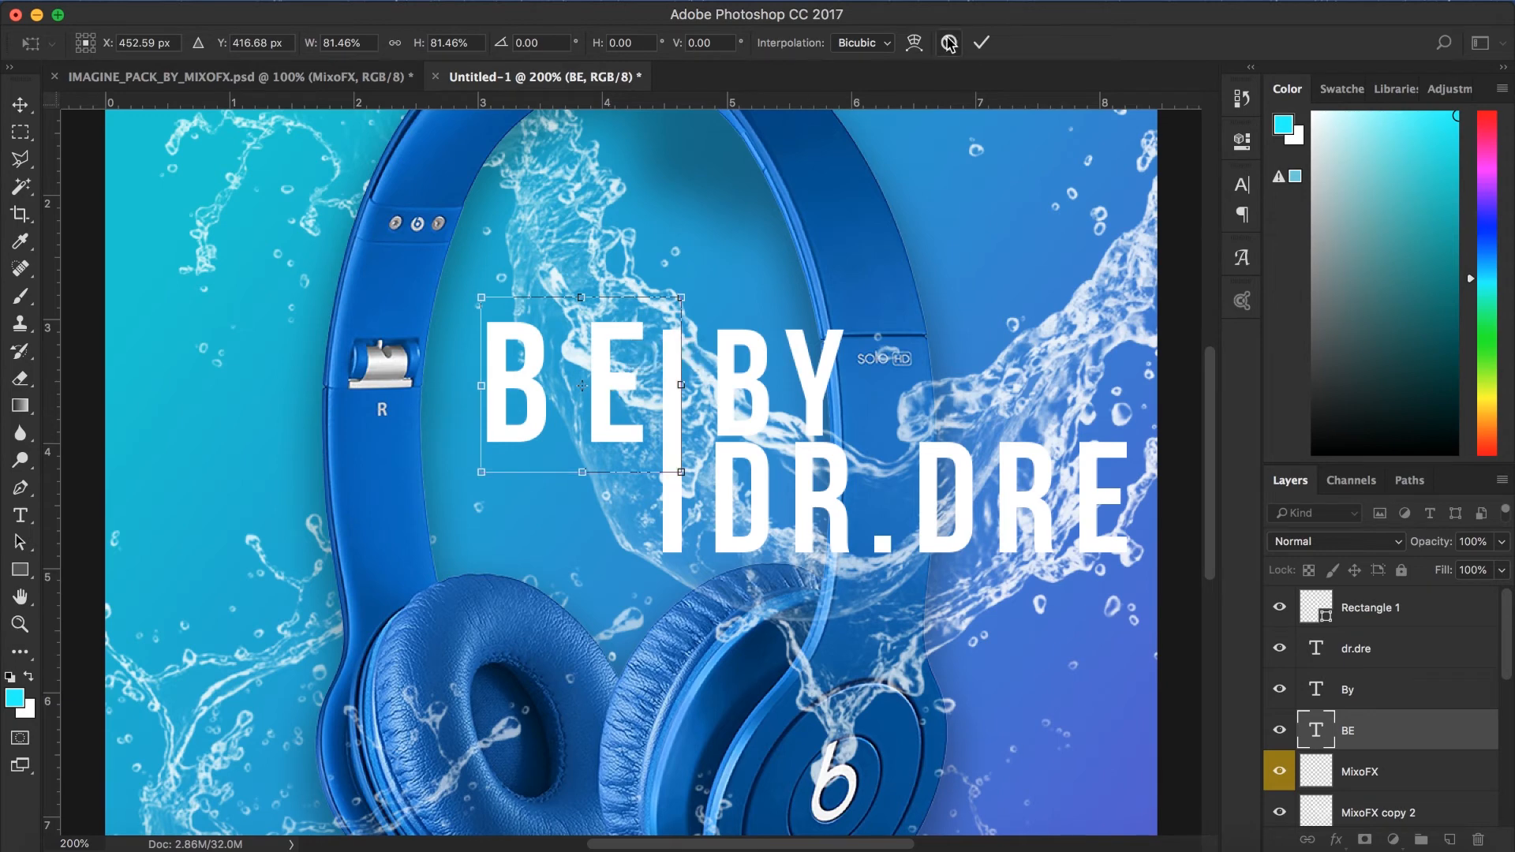
click(947, 45)
key(Delete)
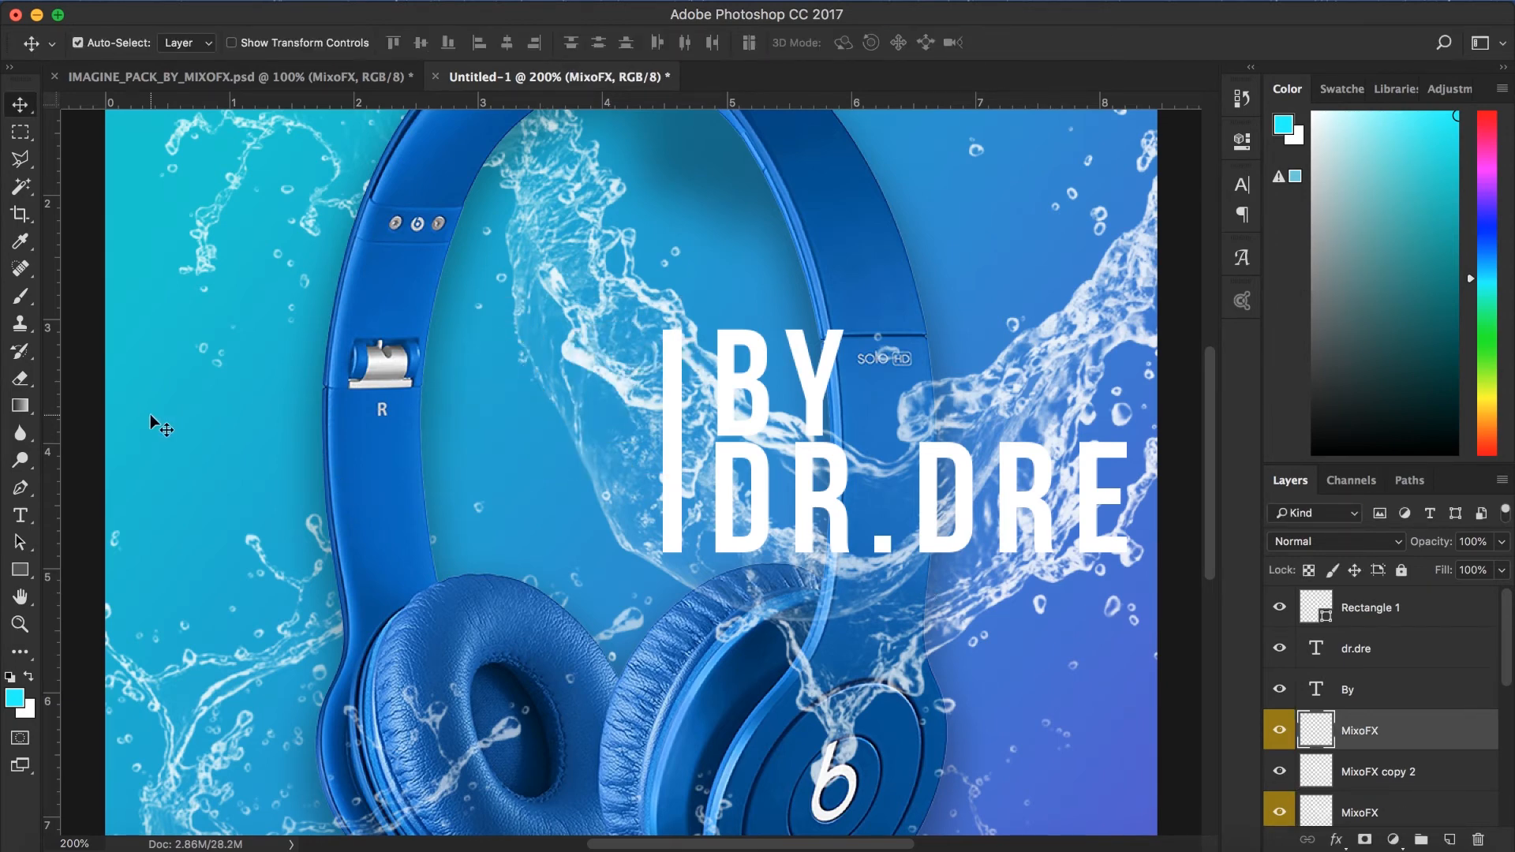
Step: Add the text BEATS at 48 pt over the headphones, set its tracking to 100, and commit it
click(20, 515)
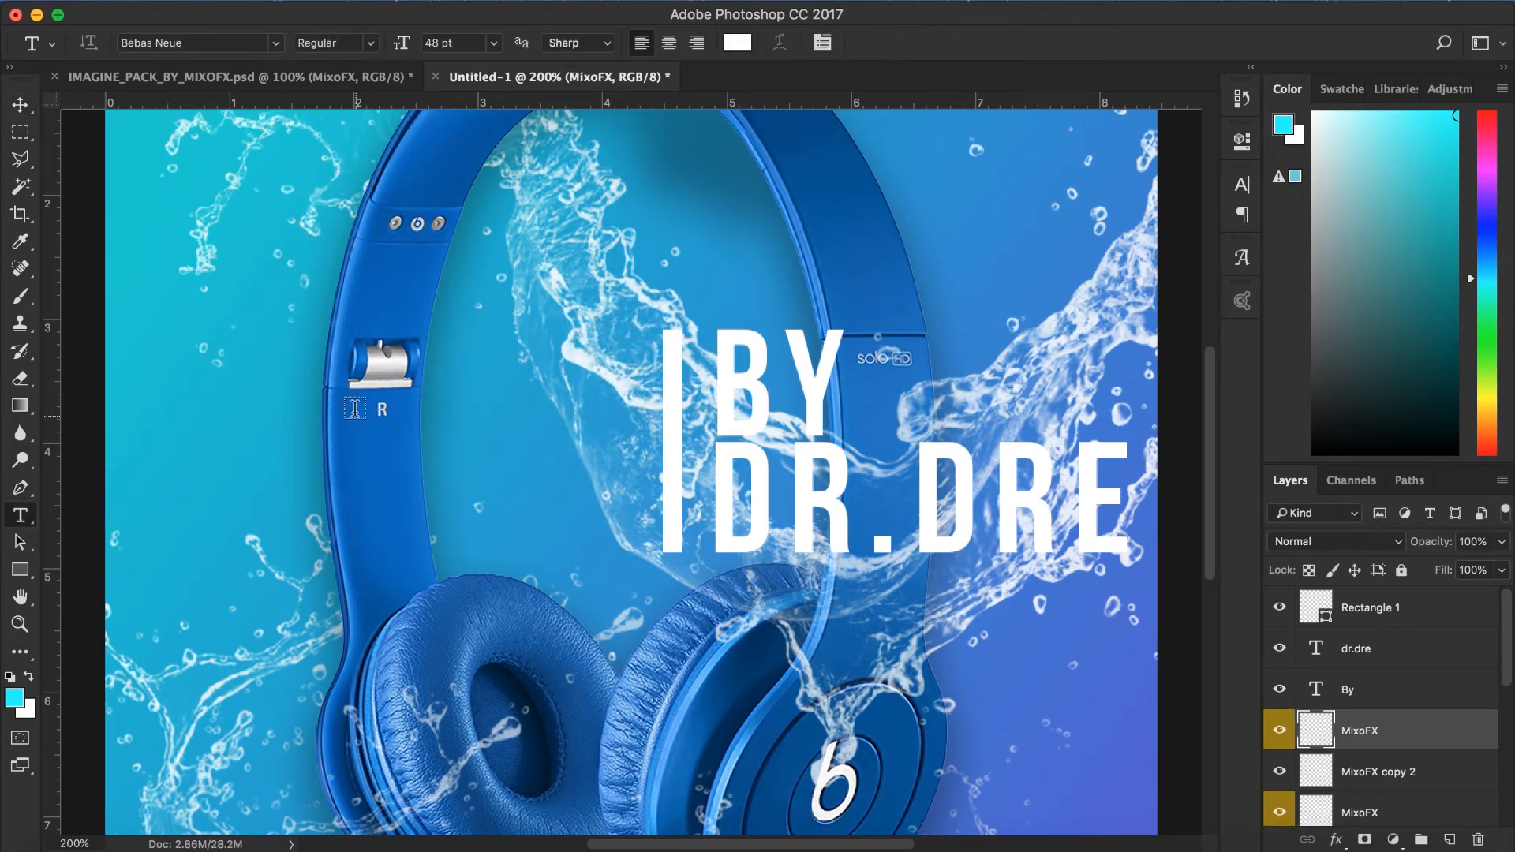
click(356, 411)
text(BEATS)
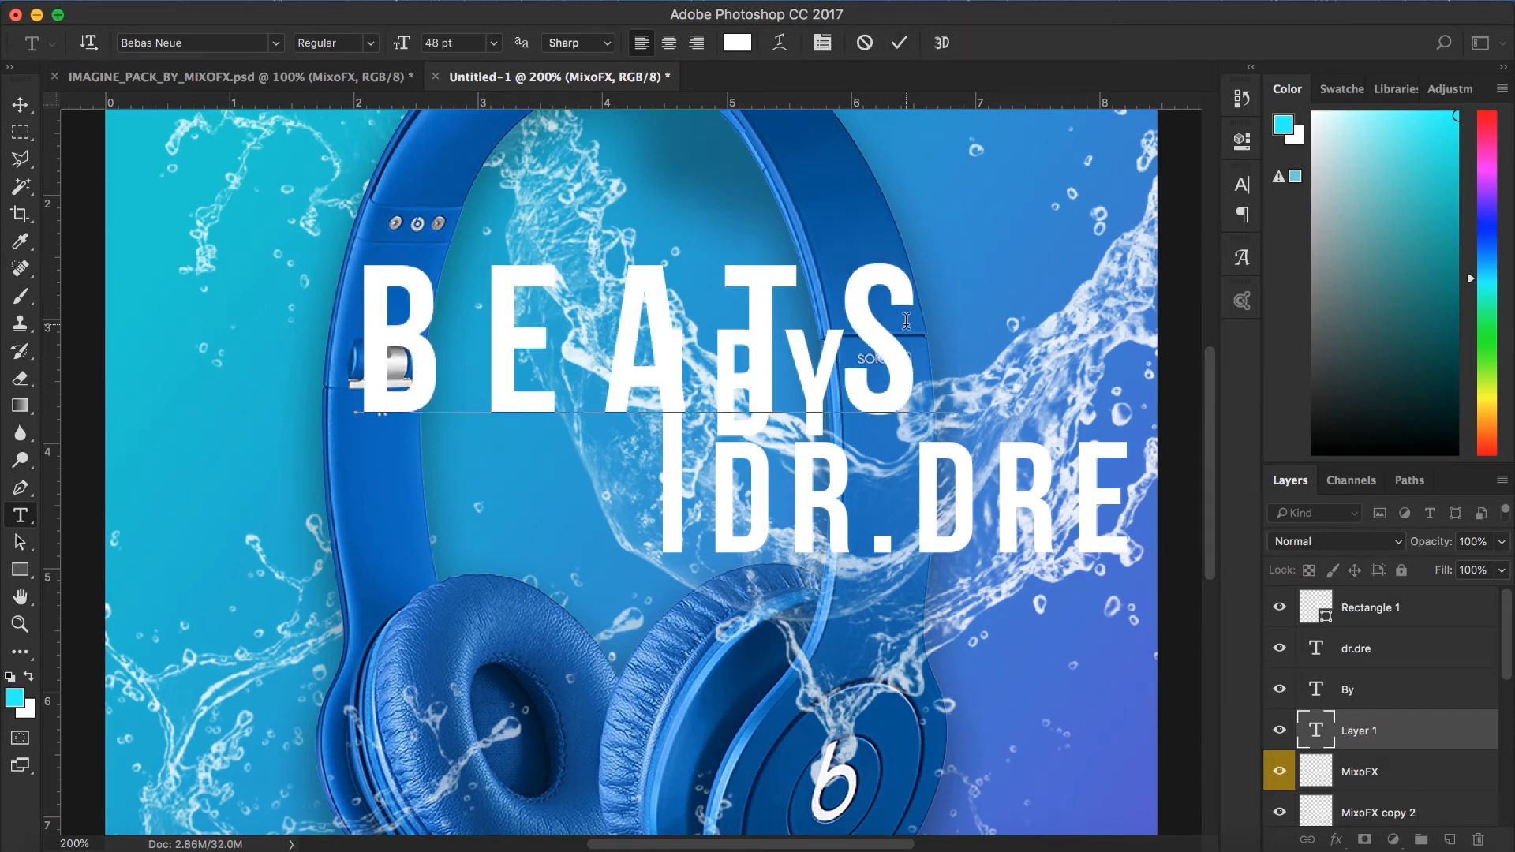
drag(911, 268, 332, 377)
click(1242, 184)
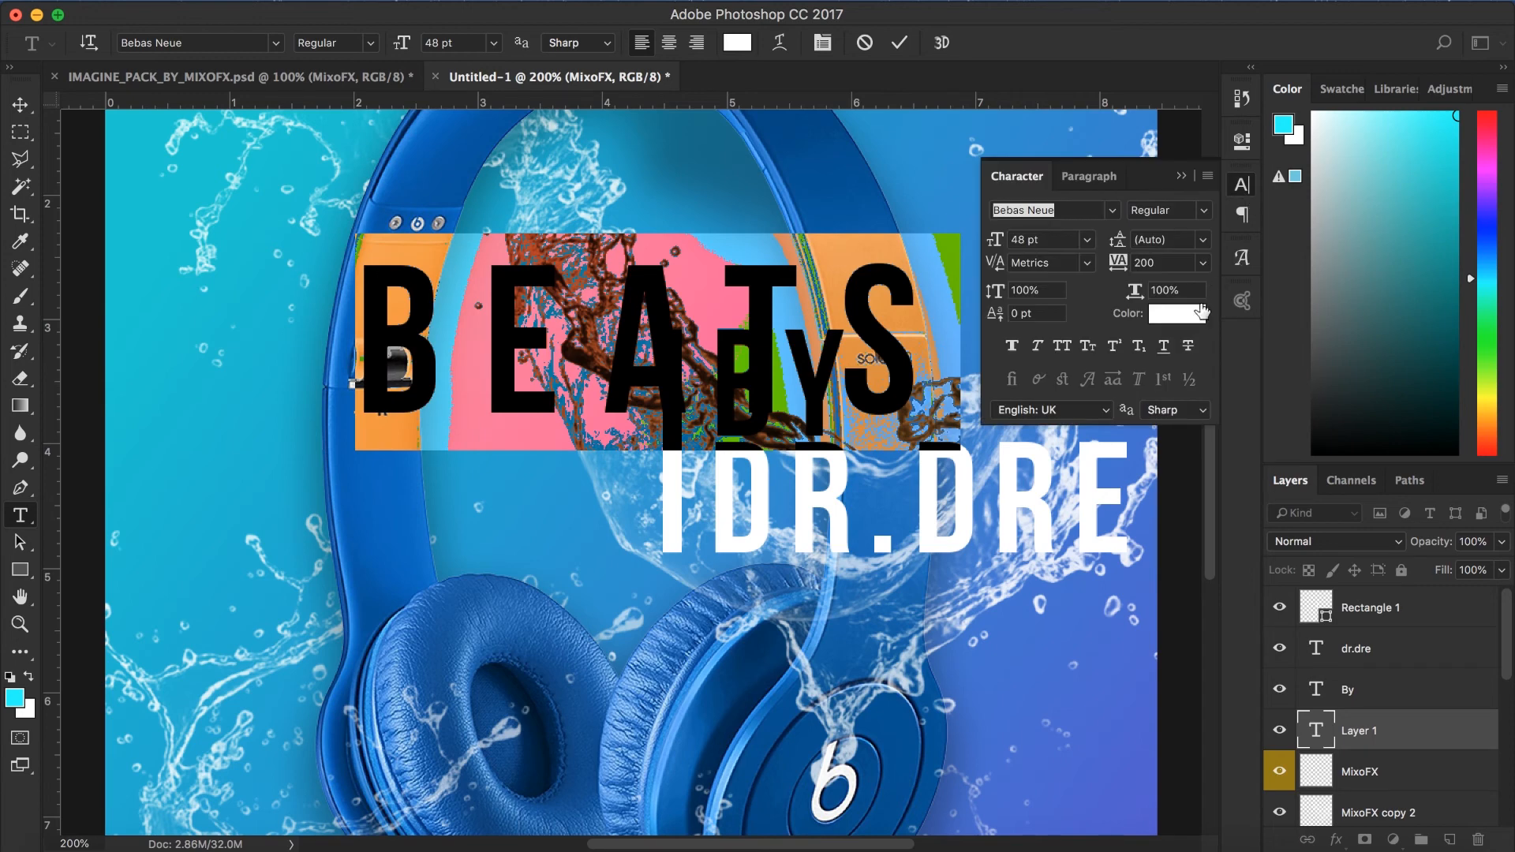
click(1167, 265)
text(100)
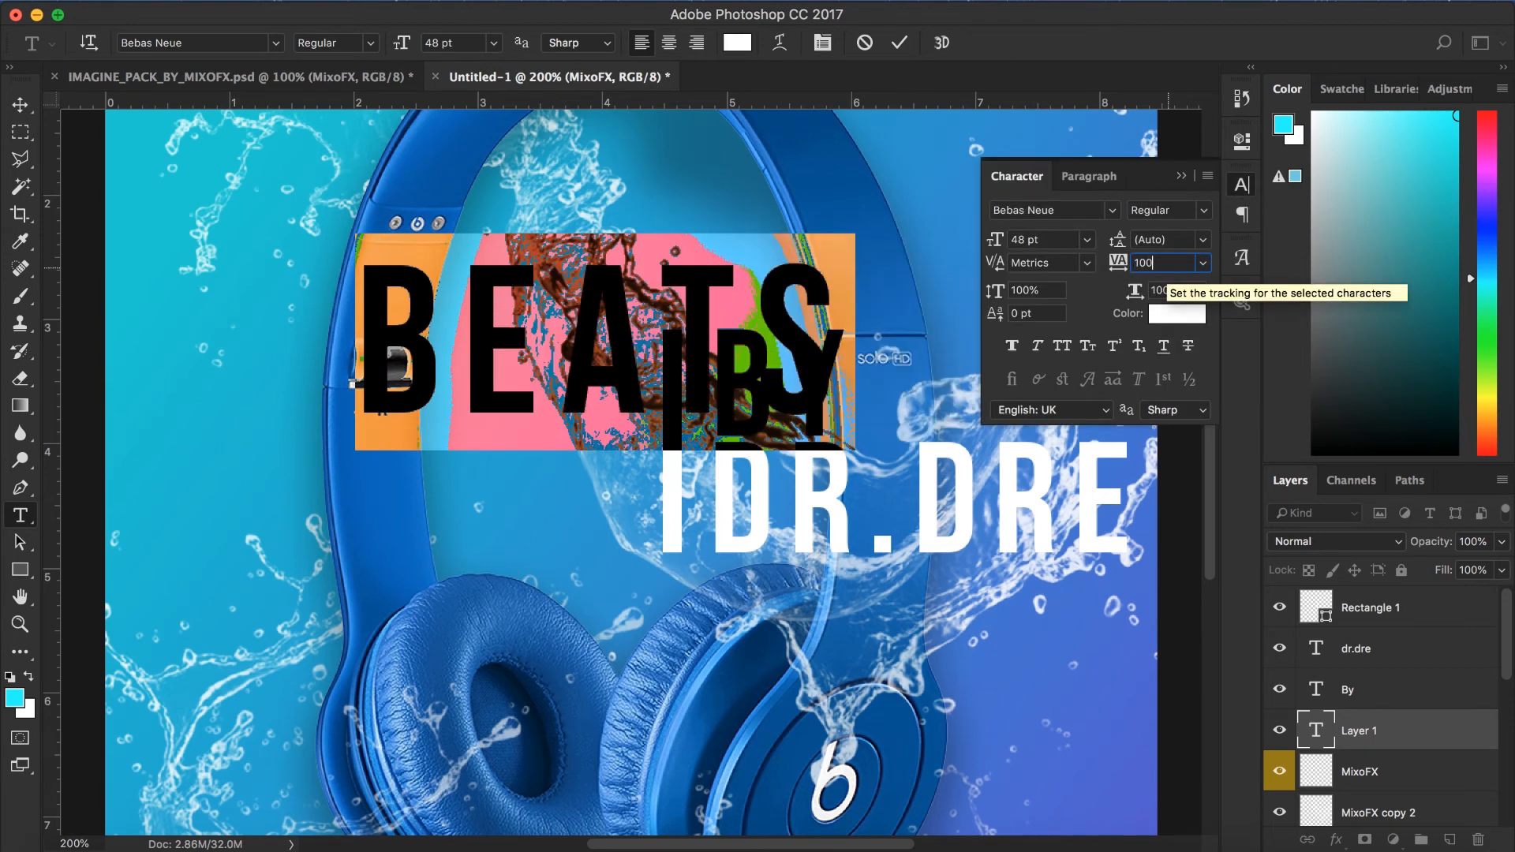
click(935, 120)
click(899, 43)
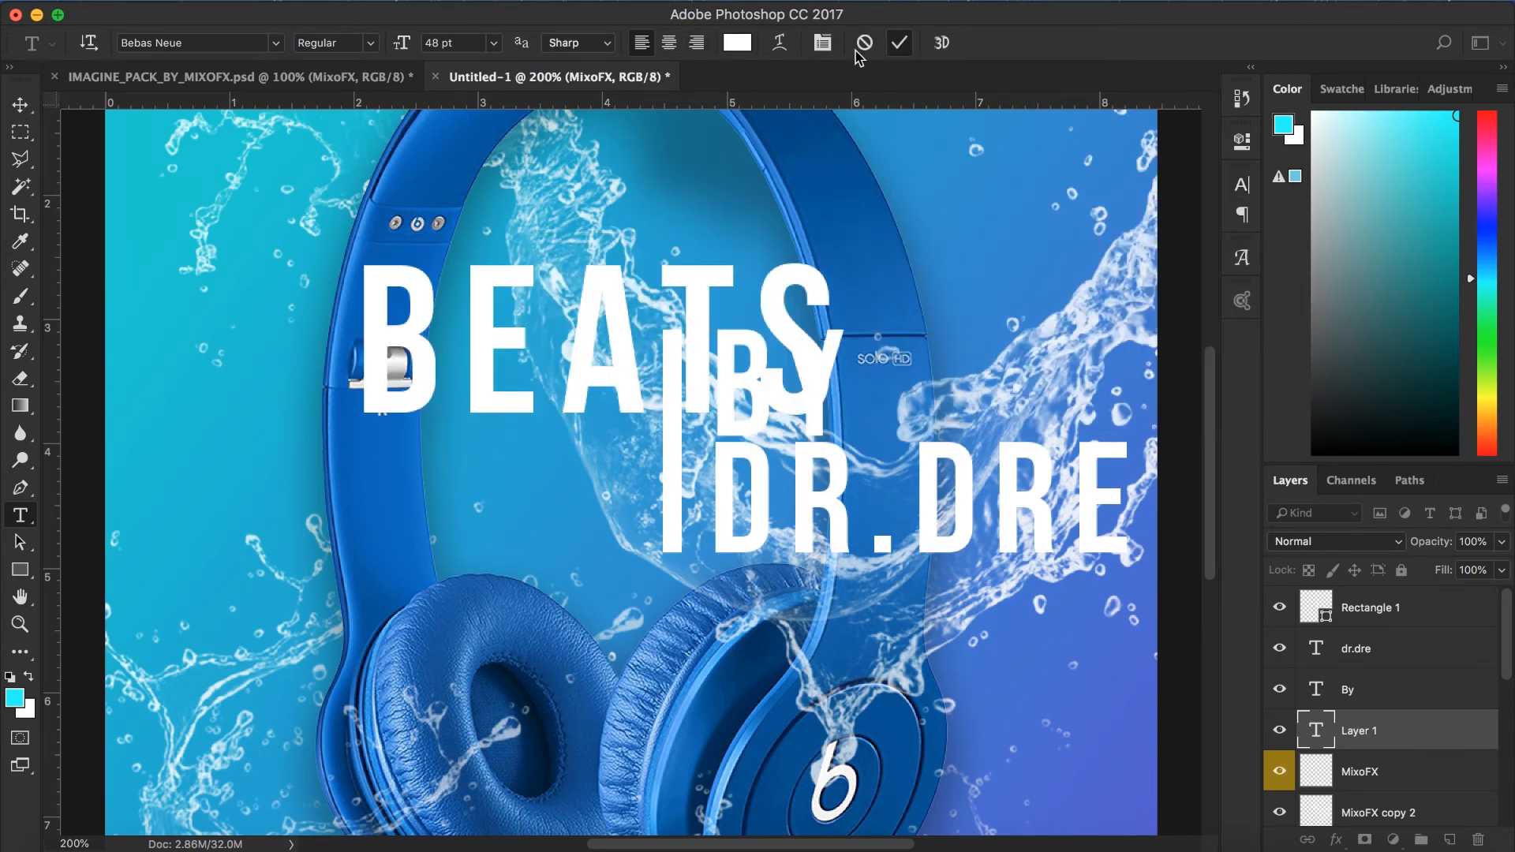
Step: Move the BEATS text to about X 301.8 px, Y 439.3 px, just left of the rectangle divider
click(24, 113)
key(ctrl+t)
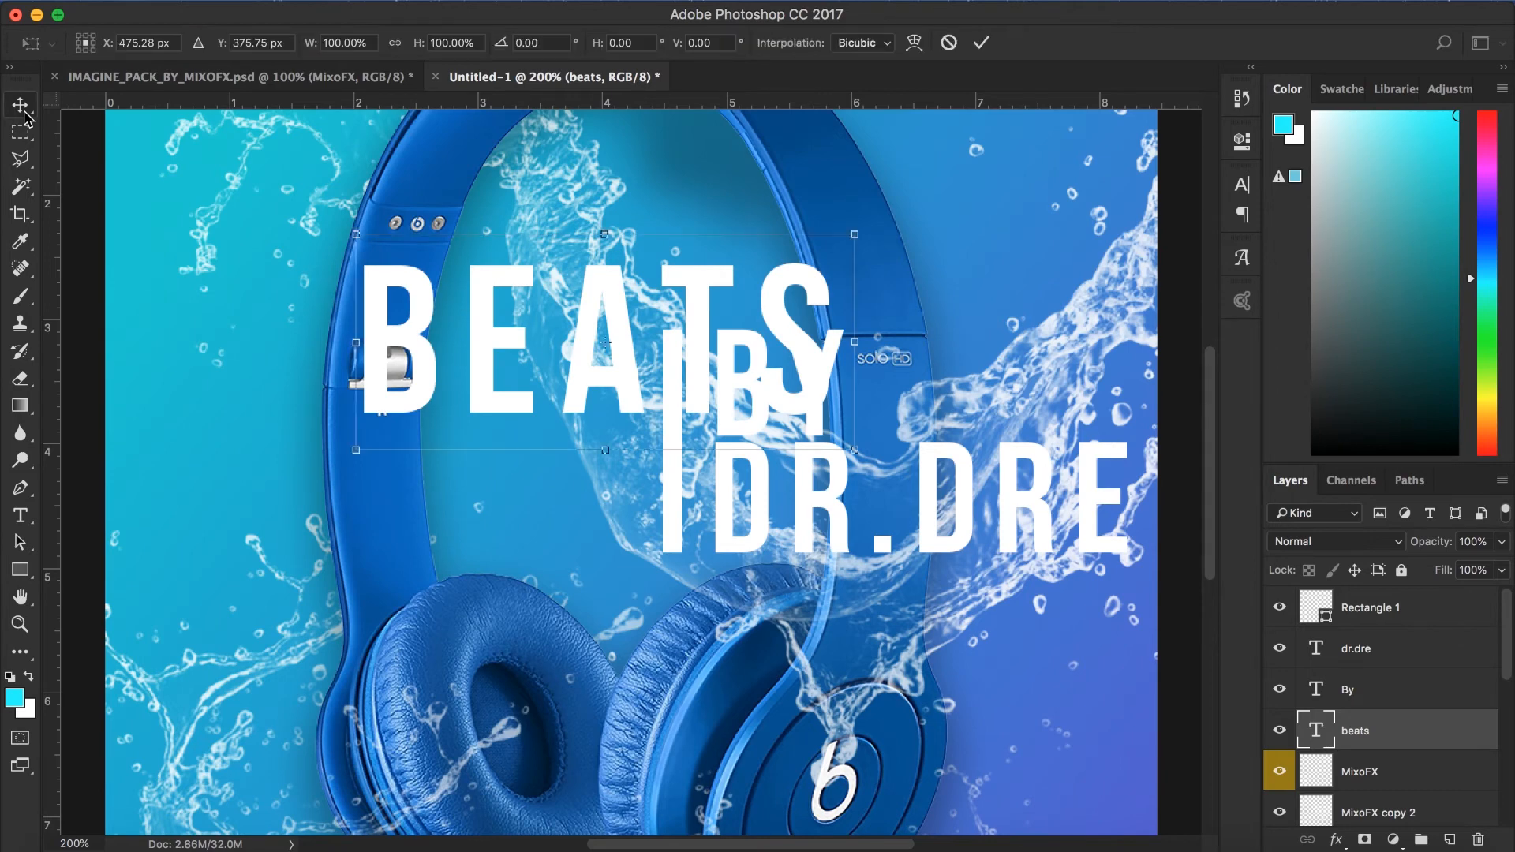
drag(623, 345, 439, 404)
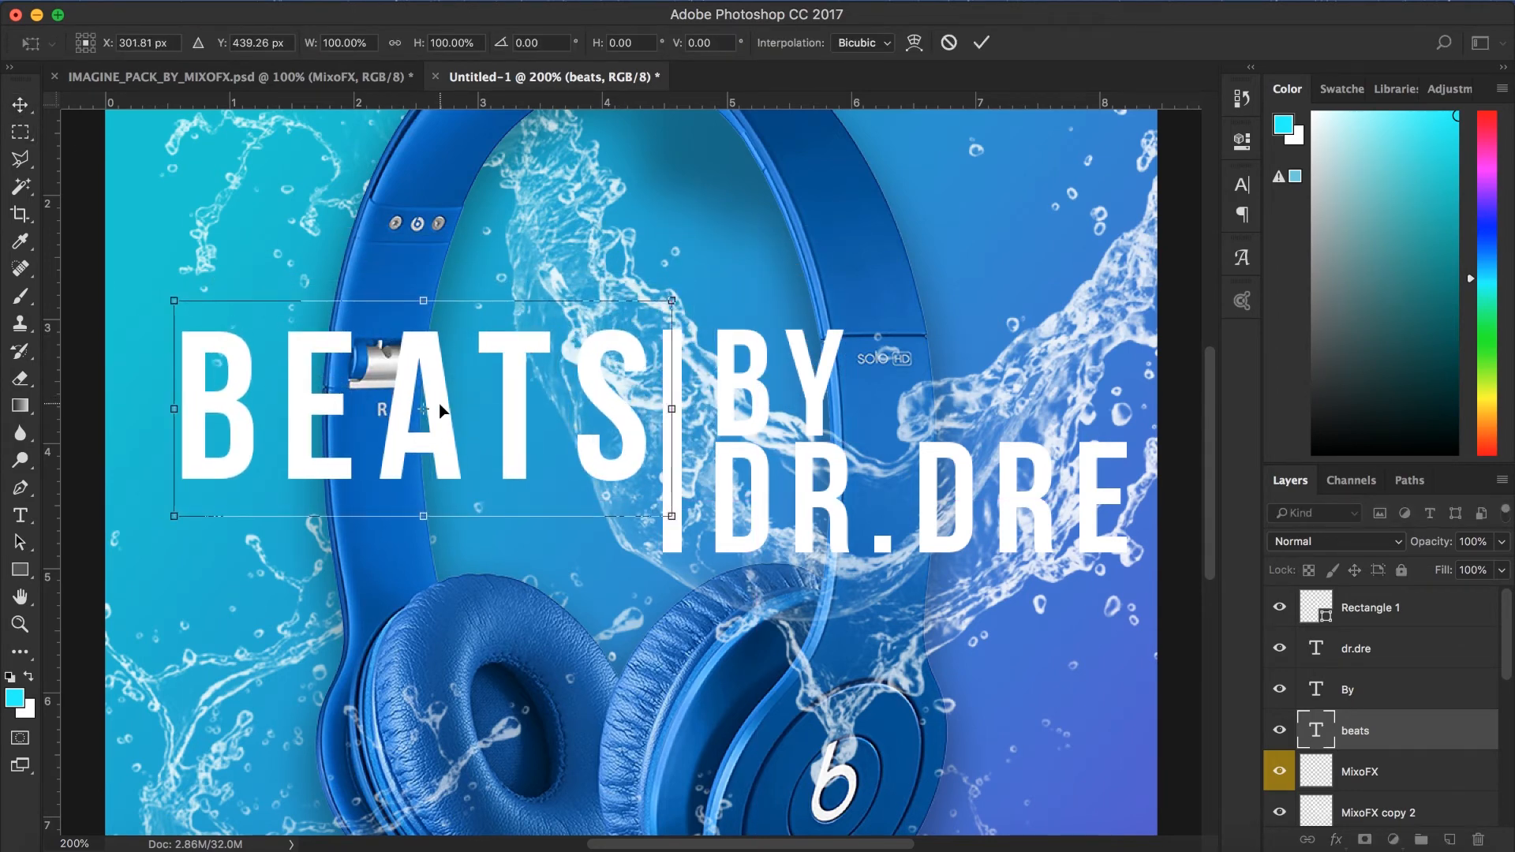
Step: Nudge BEATS left to about X 291.15 px to widen the gap between its S and the rectangle
key(super+equal)
key(super+equal)
key(super+equal)
key(super+equal)
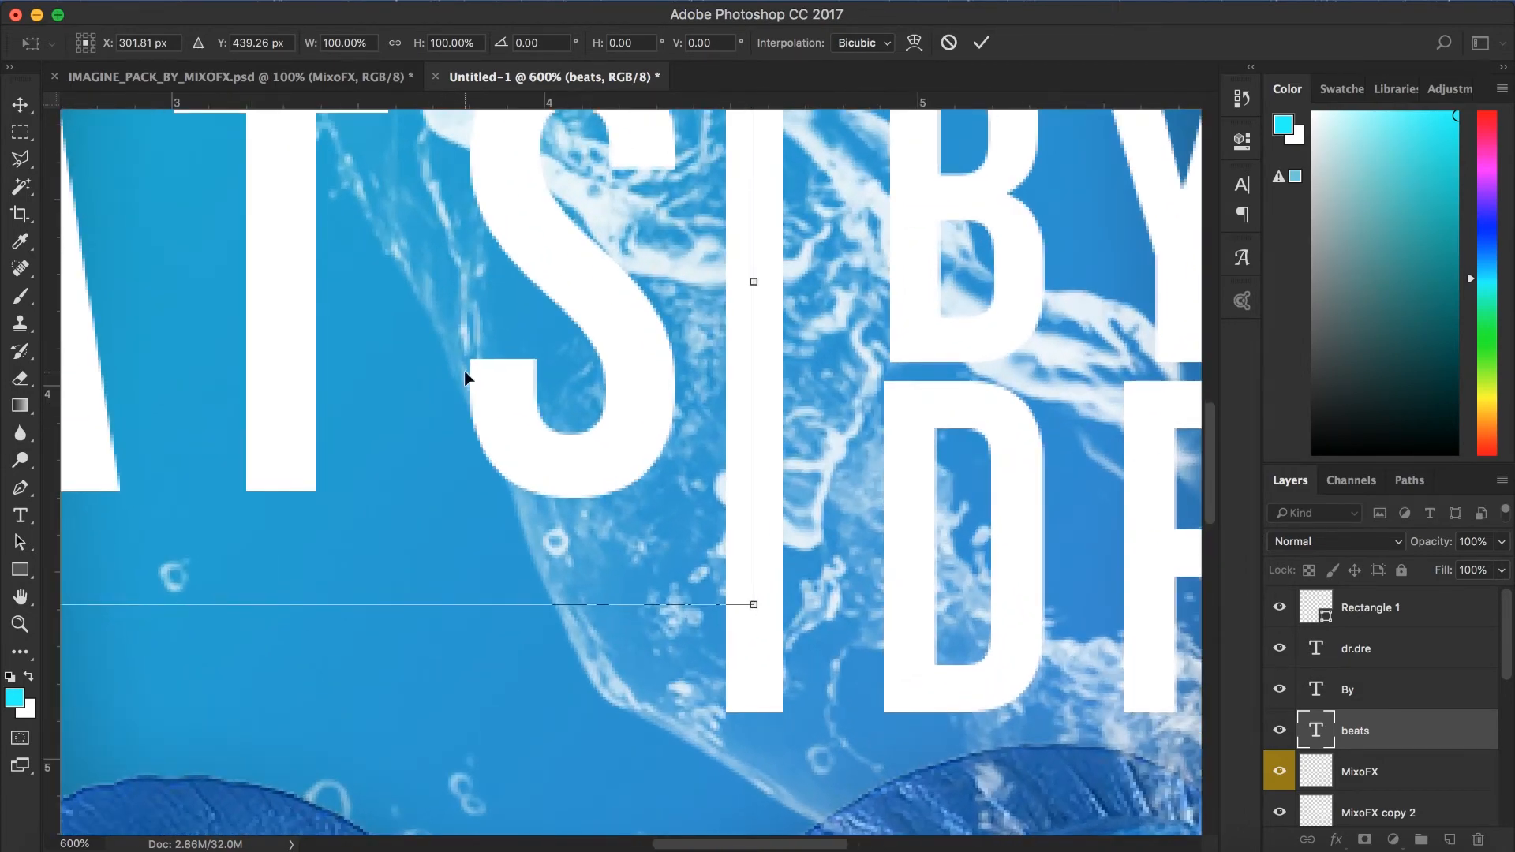
scroll(492, 369, up, 5)
key(Left)
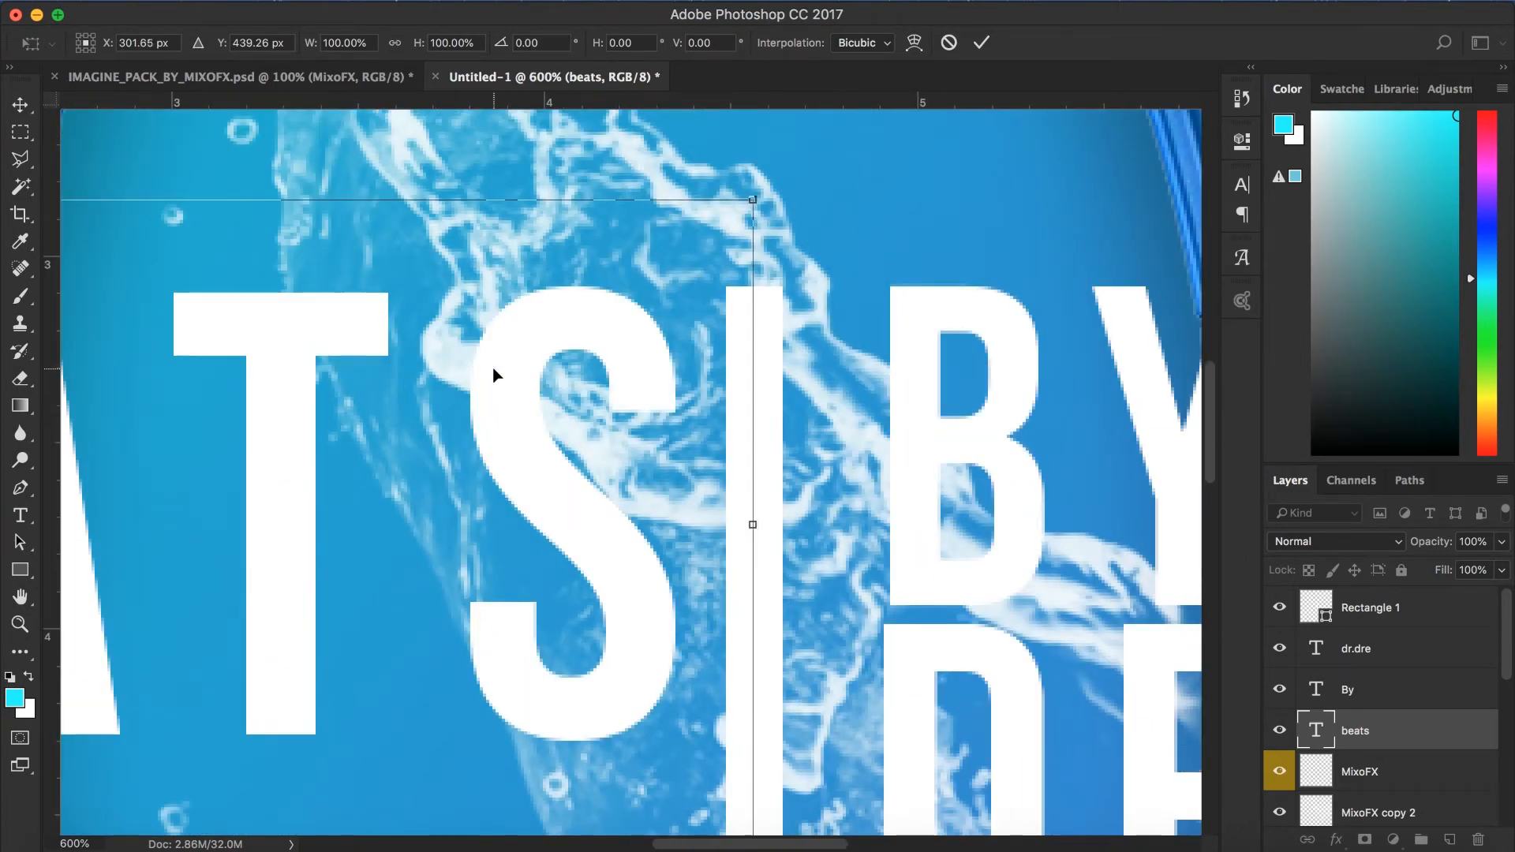
key(Left)
key(Left)
key(Left)
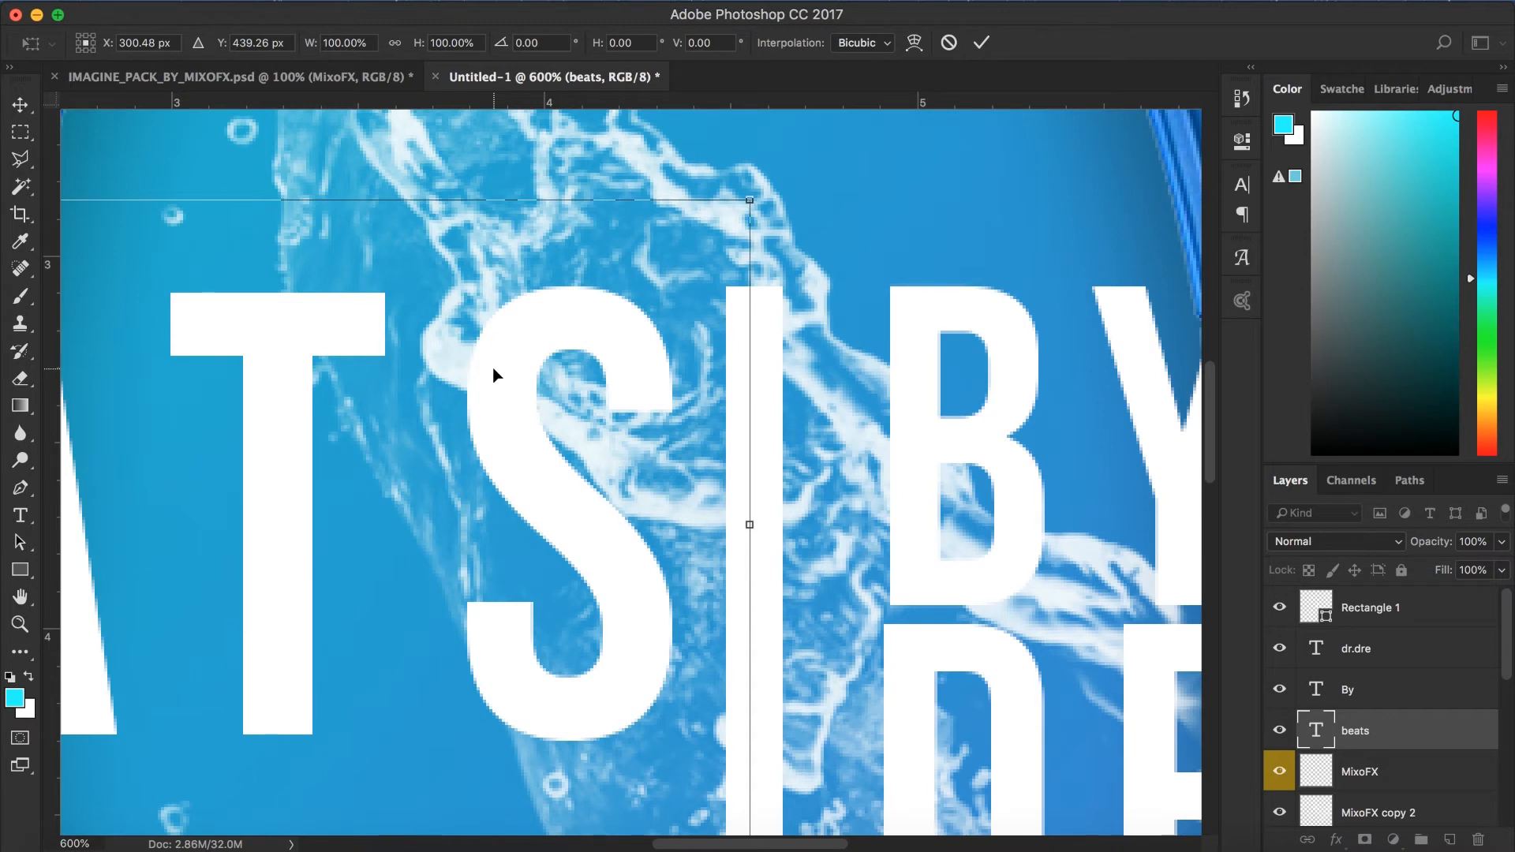
key(Left)
key(Left)
key(Left)
key(Left)
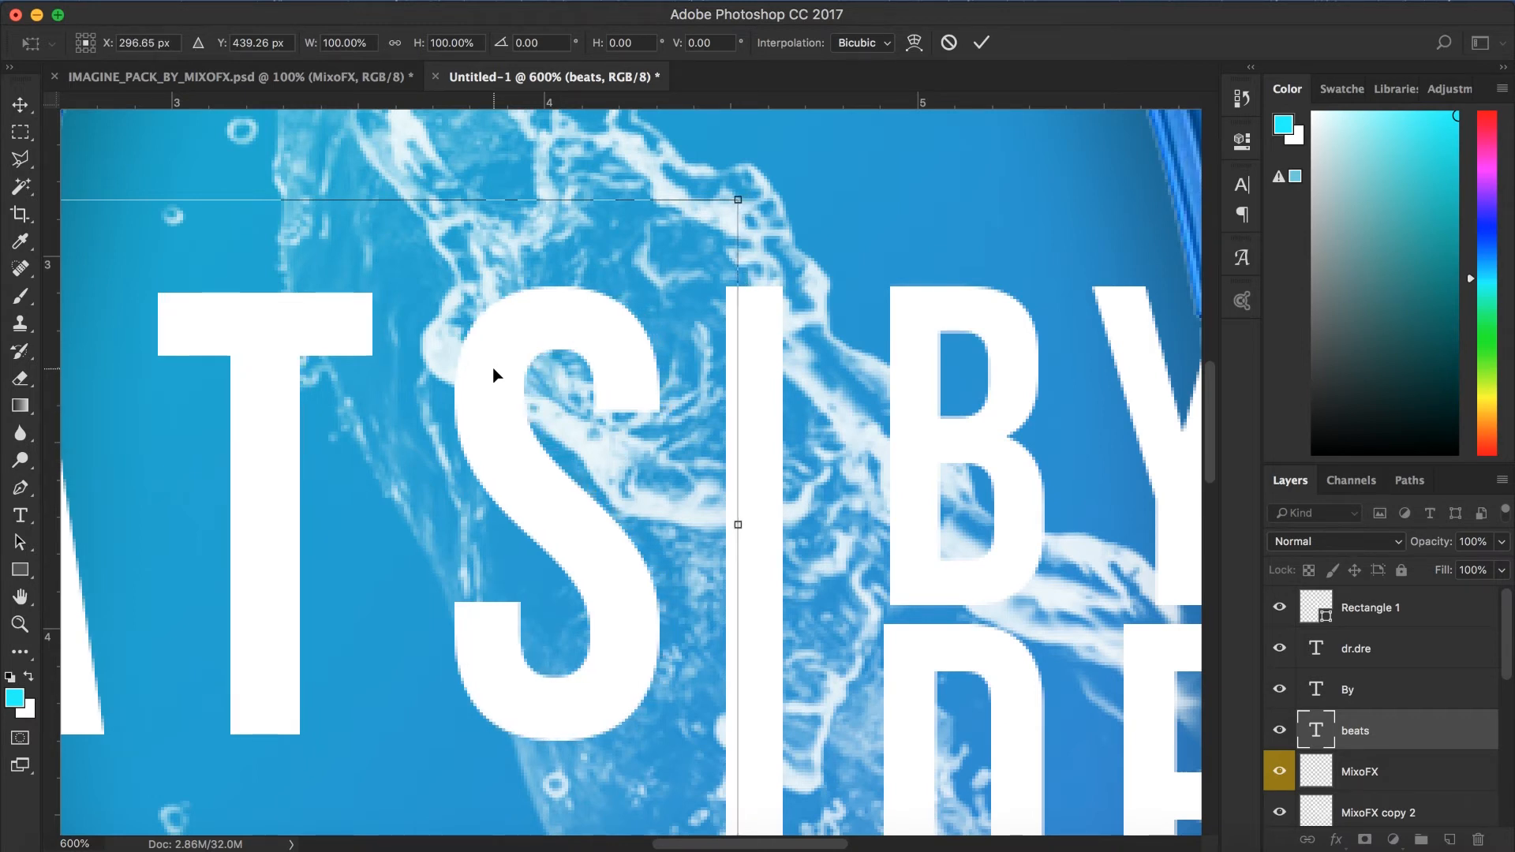
key(Left)
key(Left)
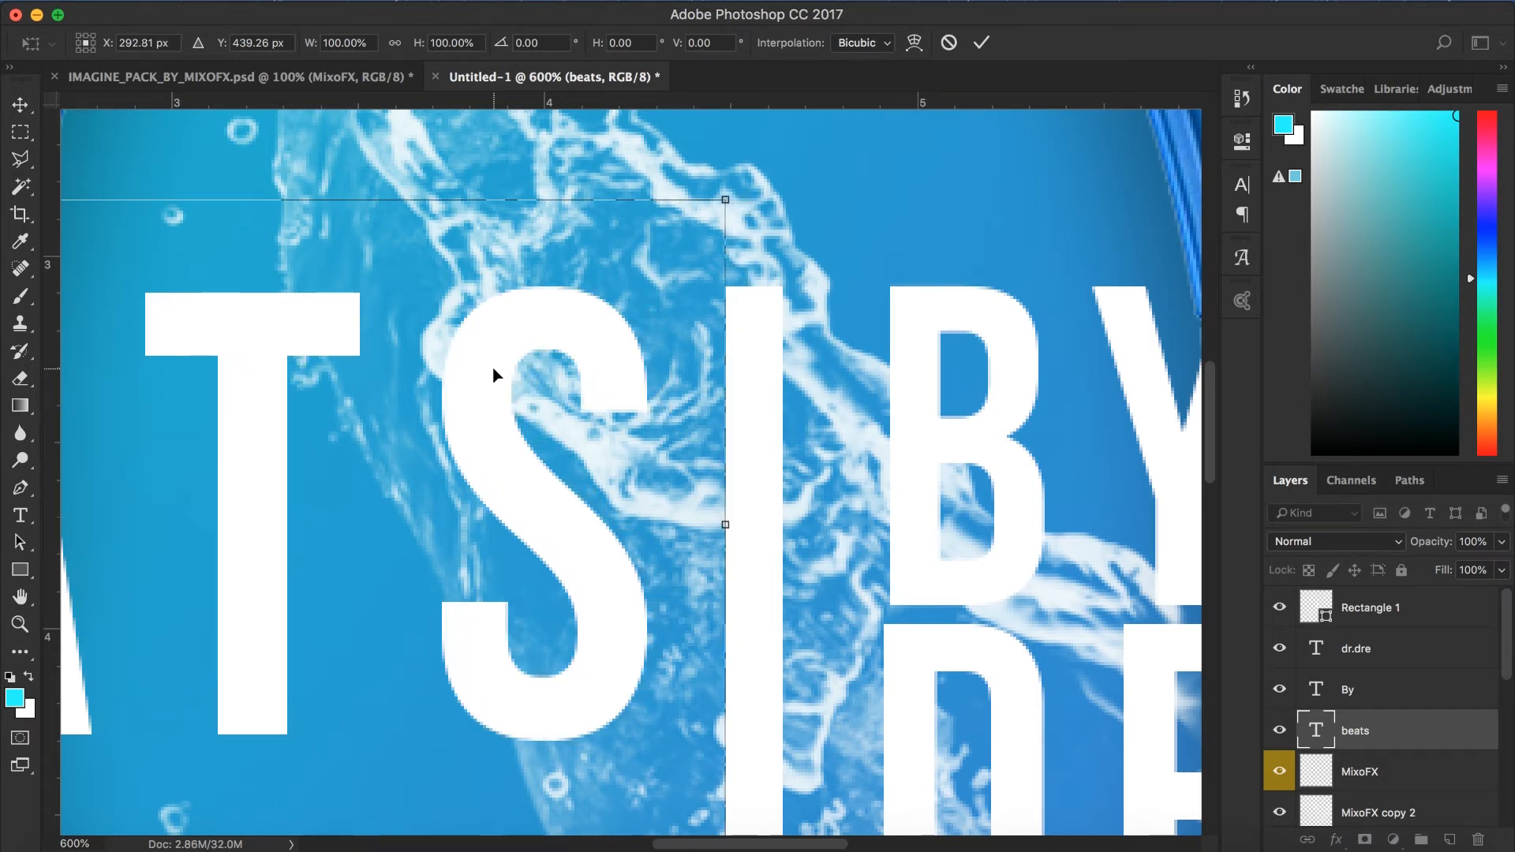
key(Left)
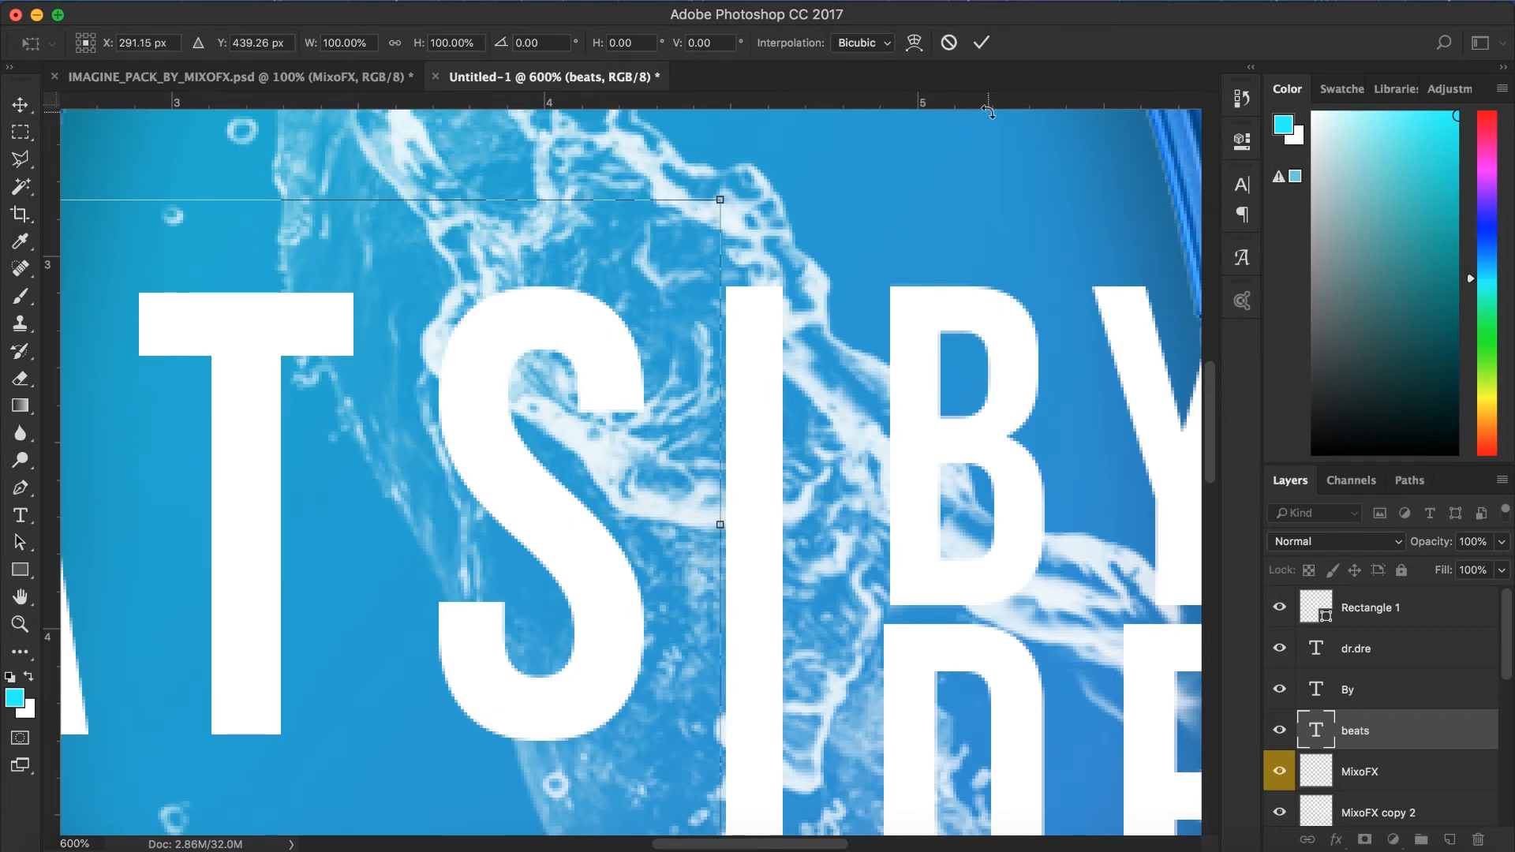
Step: Enlarge BEATS proportionally to about 116% and center it vertically against the rectangle, at about X 264.5 px, Y 470.7 px
key(super+minus)
key(super+minus)
key(super+minus)
key(super+minus)
key(super+minus)
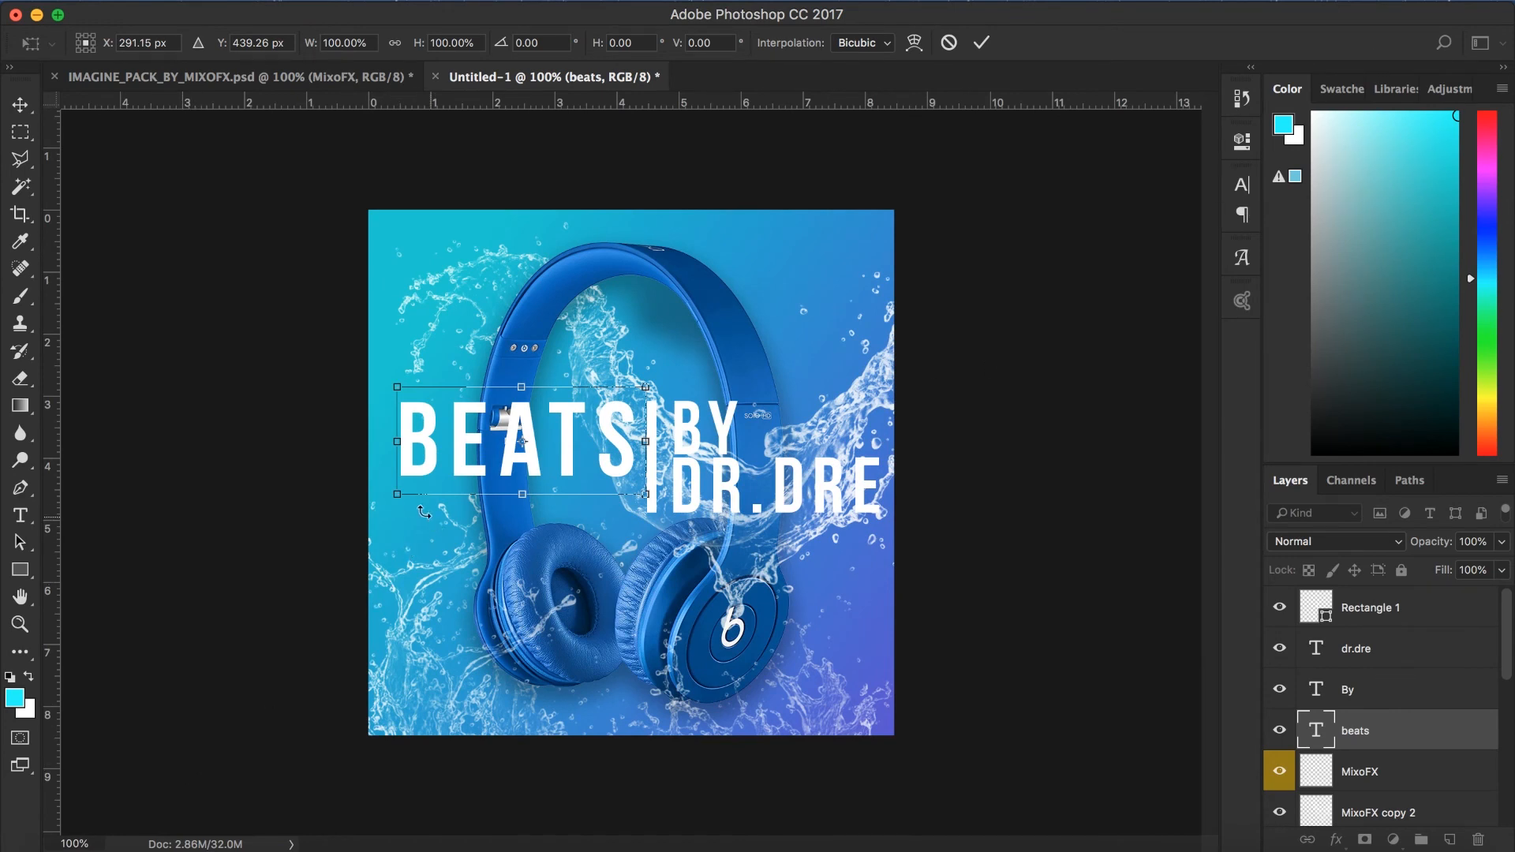
drag(399, 498, 372, 518)
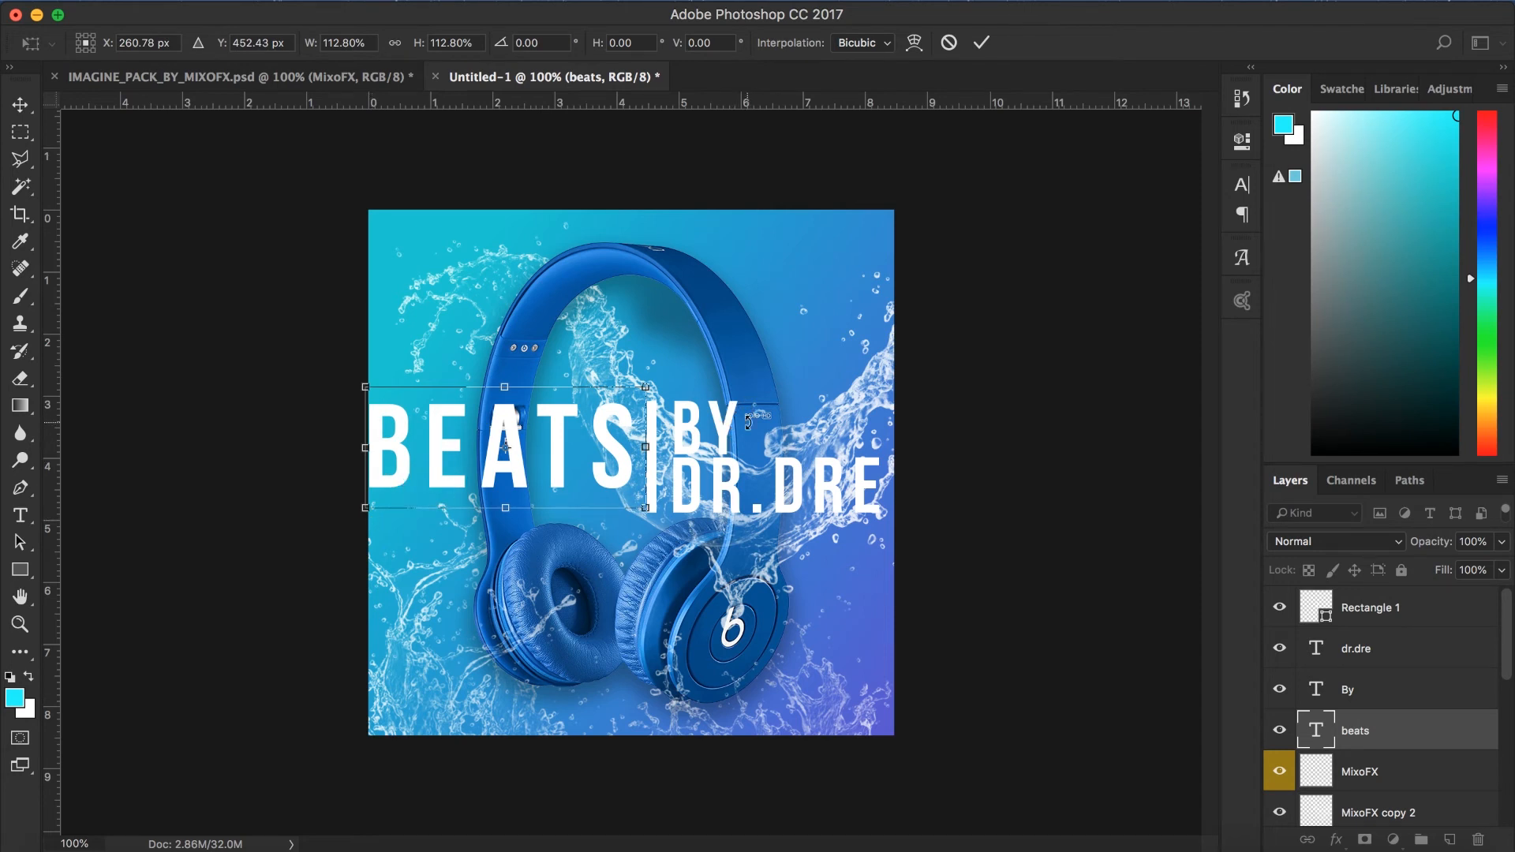
drag(645, 509, 653, 511)
drag(609, 456, 608, 462)
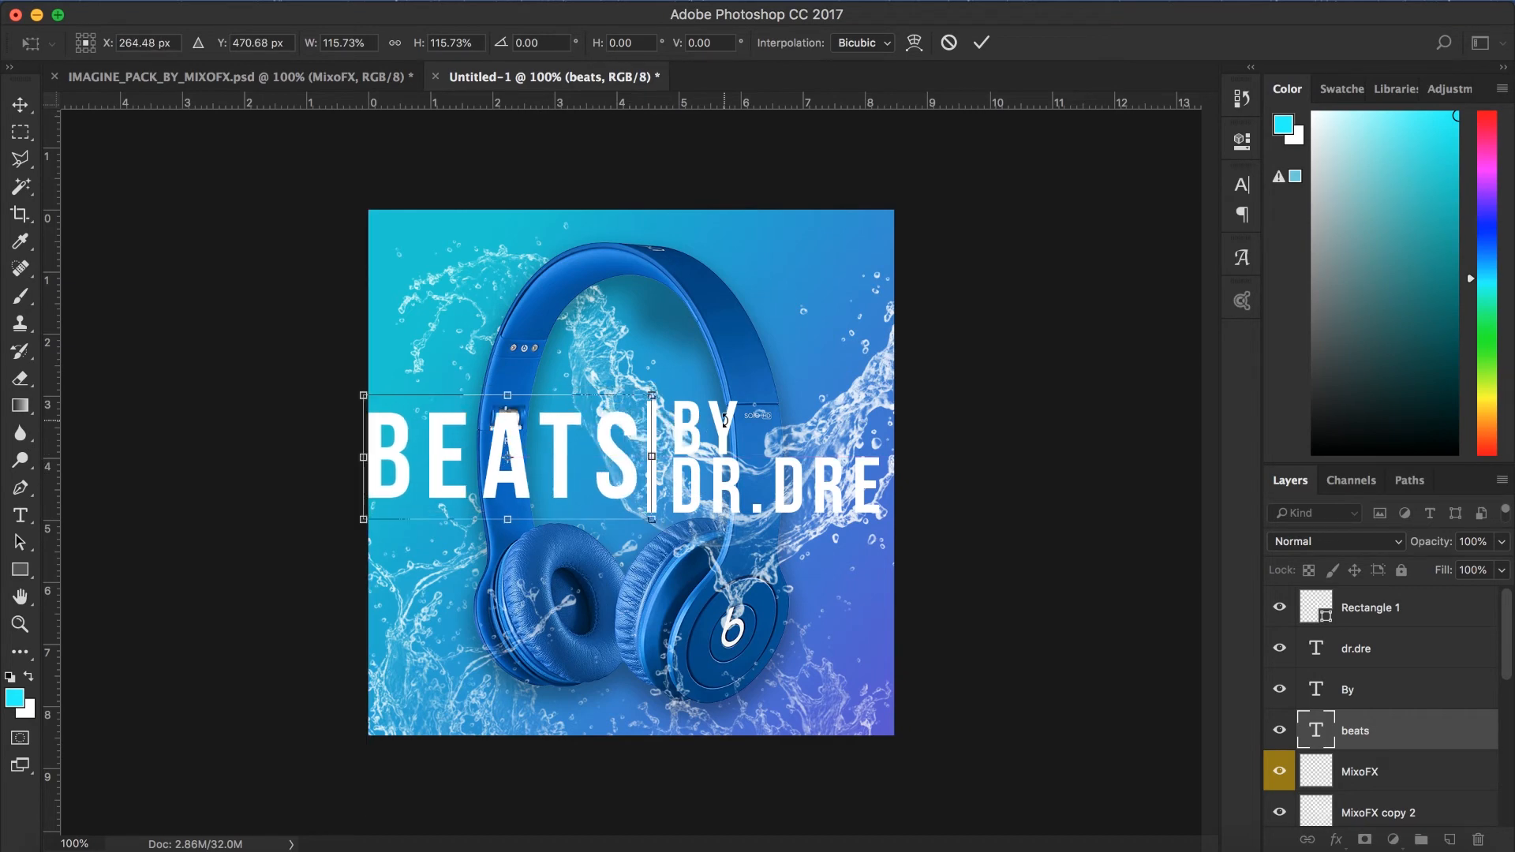
Step: Nudge BEATS left to about X 262.5 px for spacing from the rectangle and apply the transform
key(super+plus)
key(super+plus)
key(Left)
key(Left)
key(Left)
key(Left)
key(Left)
key(Left)
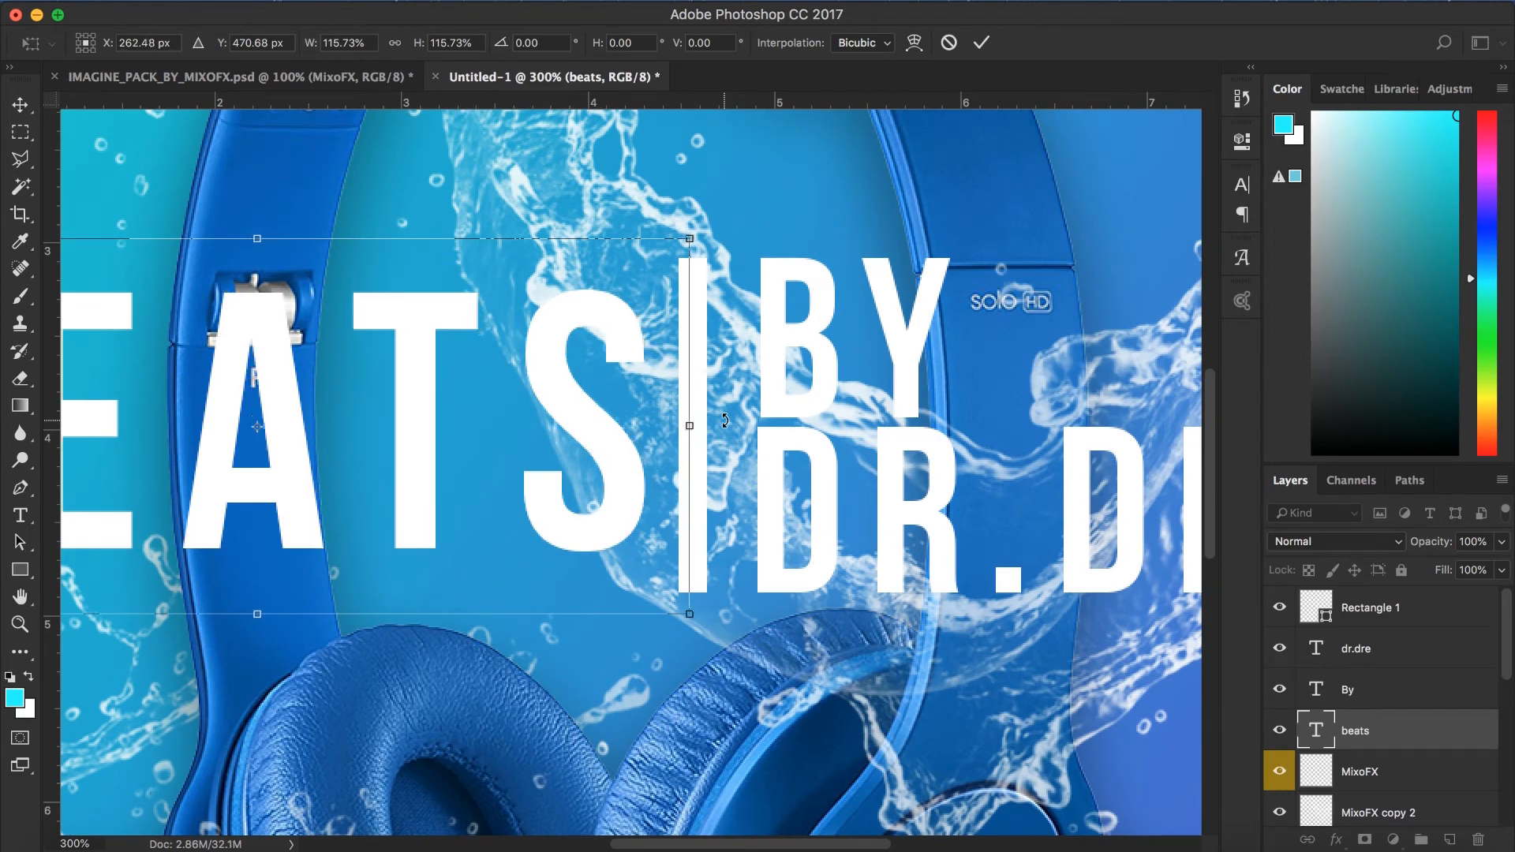
click(982, 42)
Step: Select the rectangle, DR.DRE, BY and BEATS layers and shrink them together to about 61%, centered at about X 500.5 px, Y 500 px
scroll(1380, 671, down, 1)
scroll(1382, 718, up, 1)
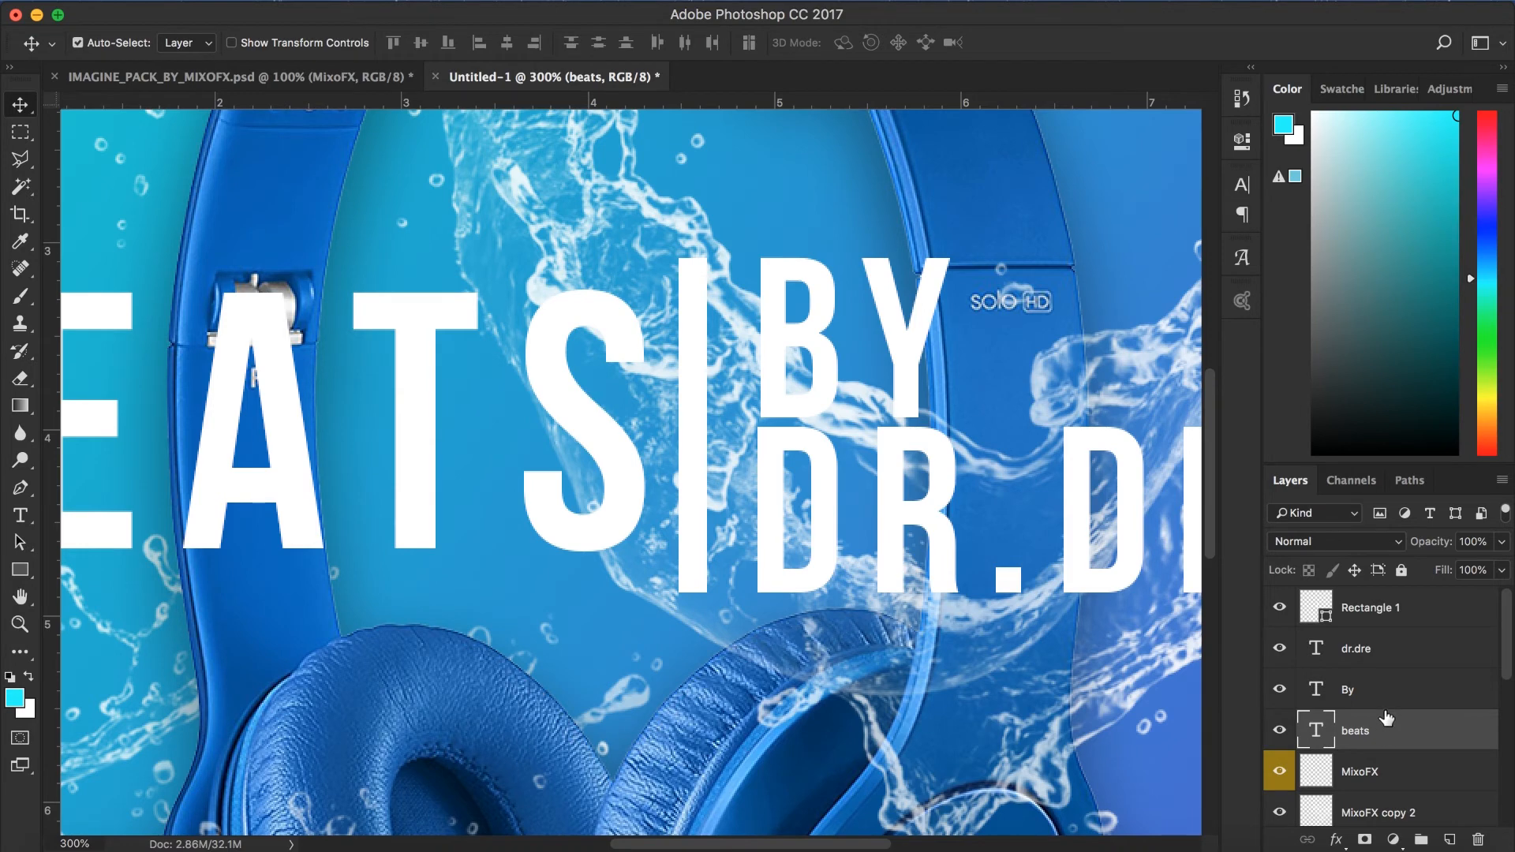
shift+click(1381, 611)
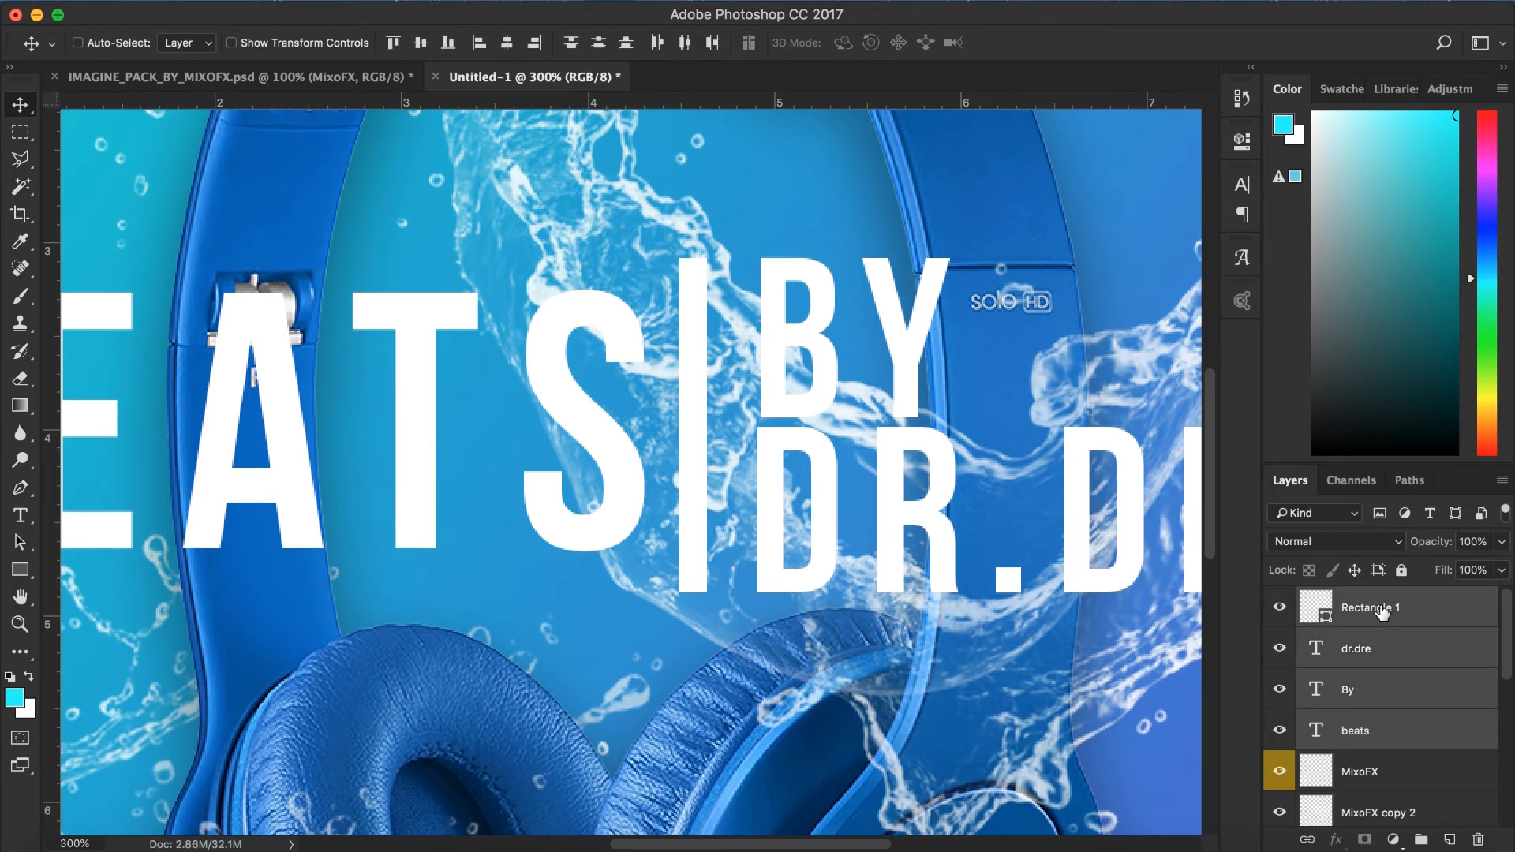
key(super+minus)
key(super+t)
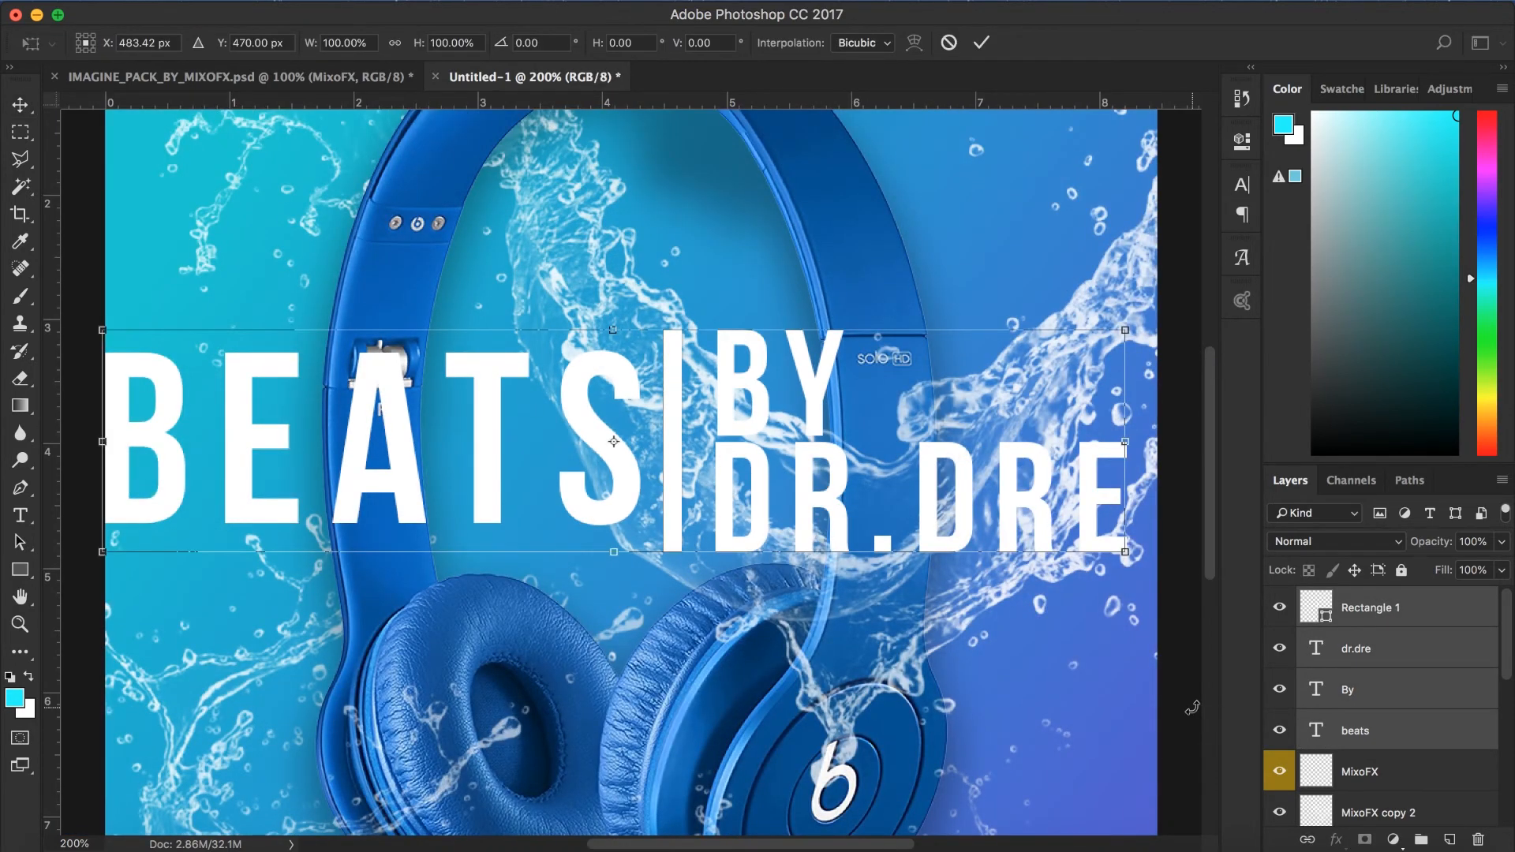
key(super+minus)
drag(365, 403, 563, 445)
drag(798, 509, 735, 473)
key(super+plus)
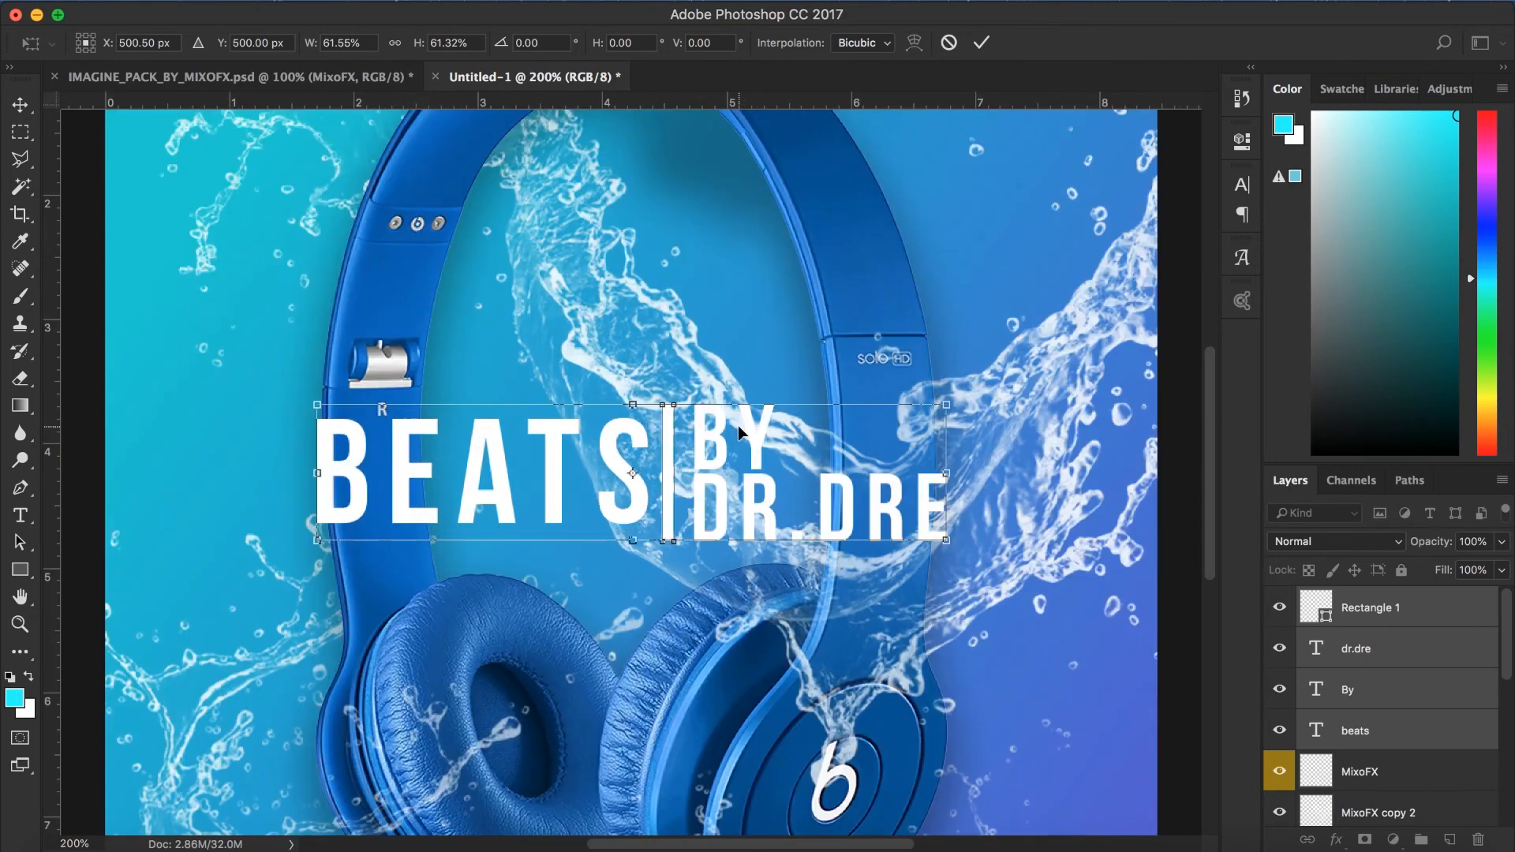
Step: Enlarge the whole title to about 85% of its original size, center it at about X 500.5 px, Y 500.5 px, and apply the transform
key(super+minus)
drag(469, 437, 430, 409)
drag(793, 509, 857, 535)
mouse_move(725, 488)
mouse_down()
mouse_move(707, 479)
mouse_move(719, 472)
mouse_up()
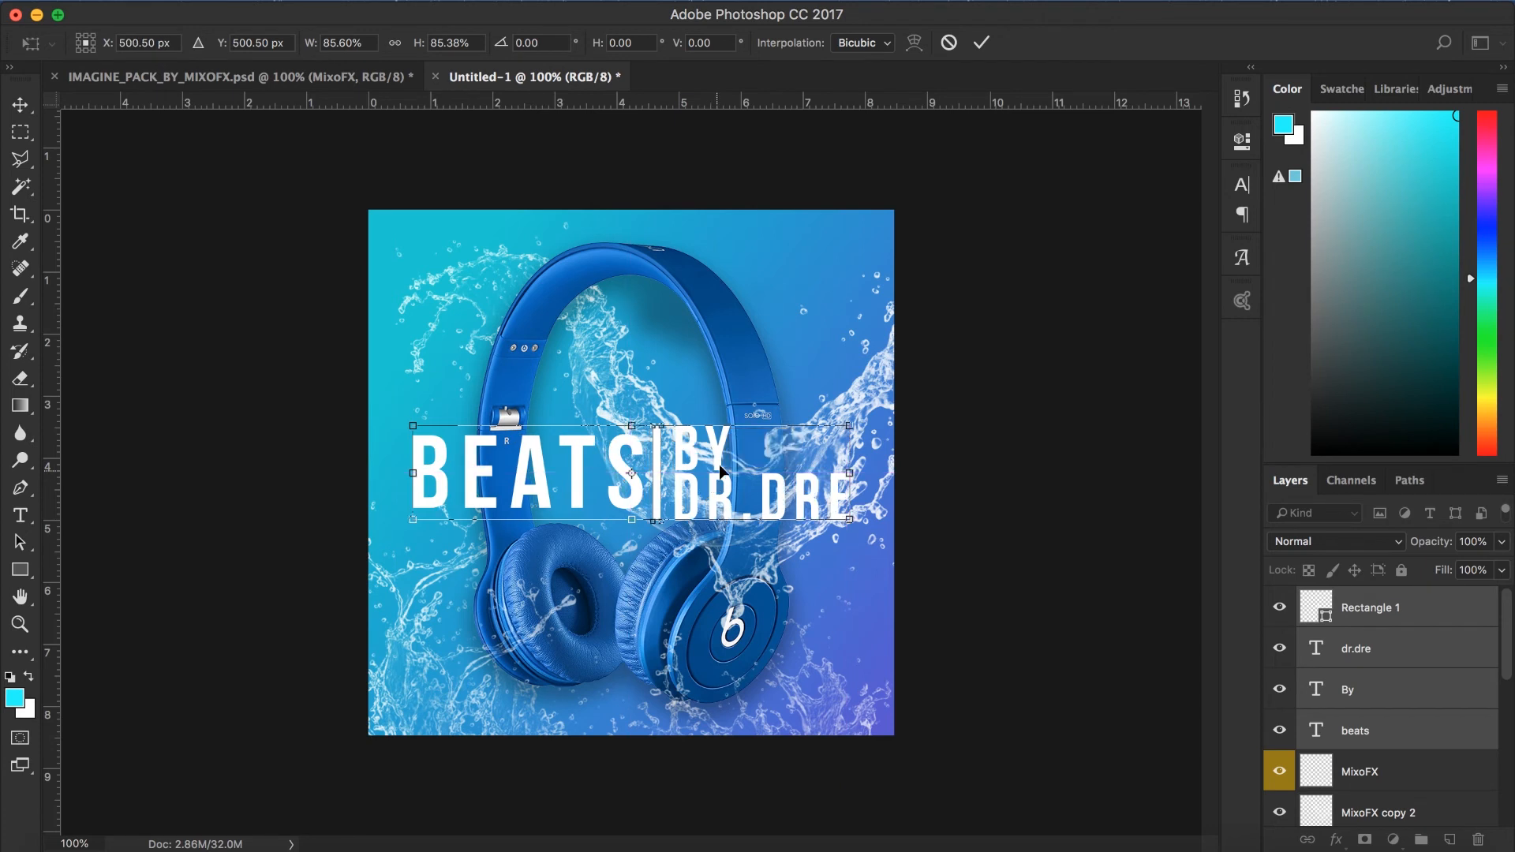
click(981, 43)
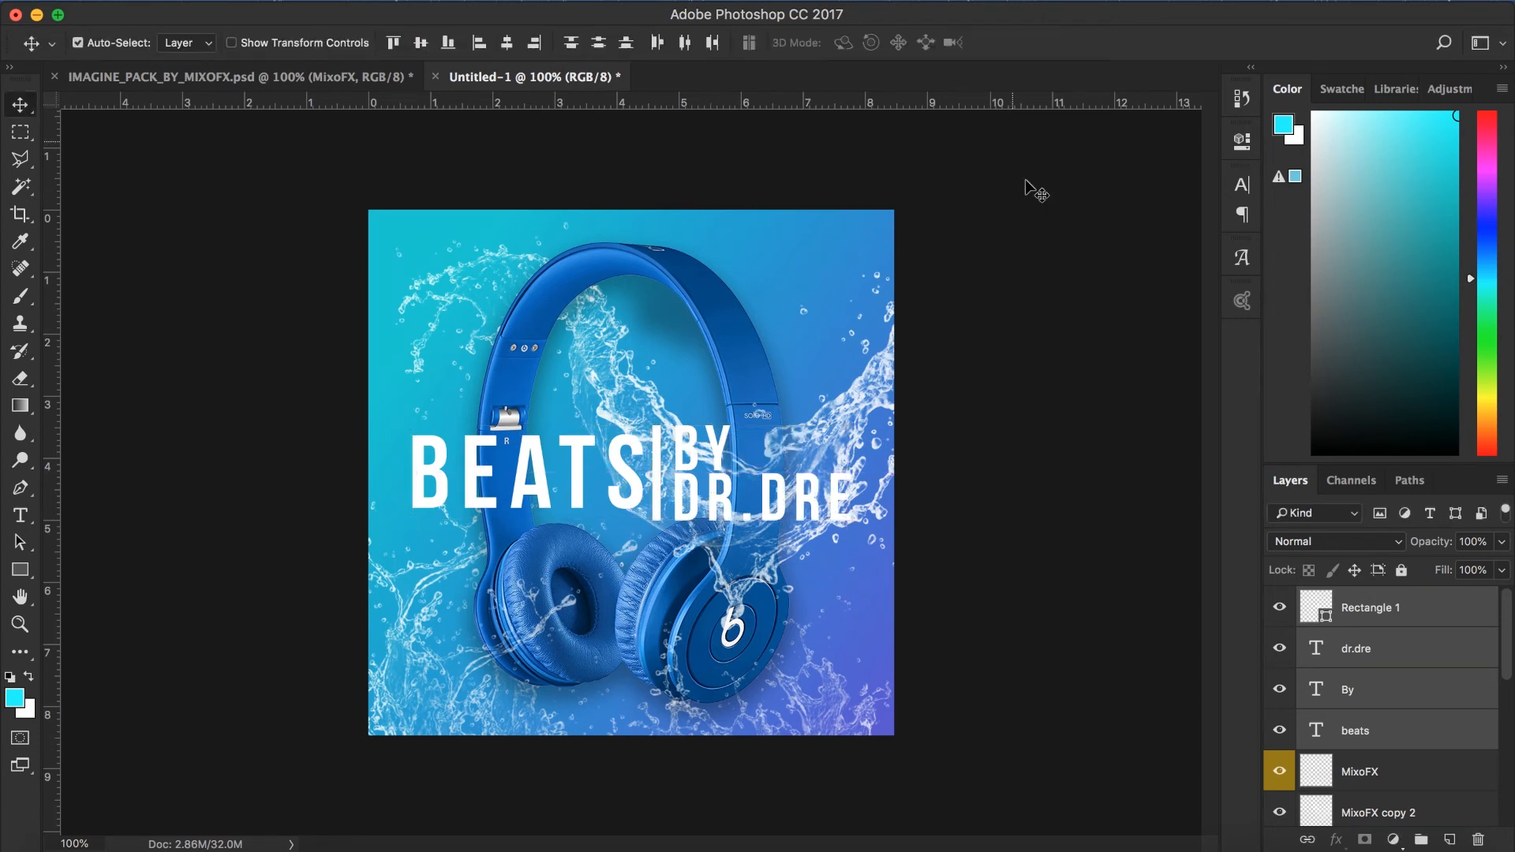
right_click(1365, 636)
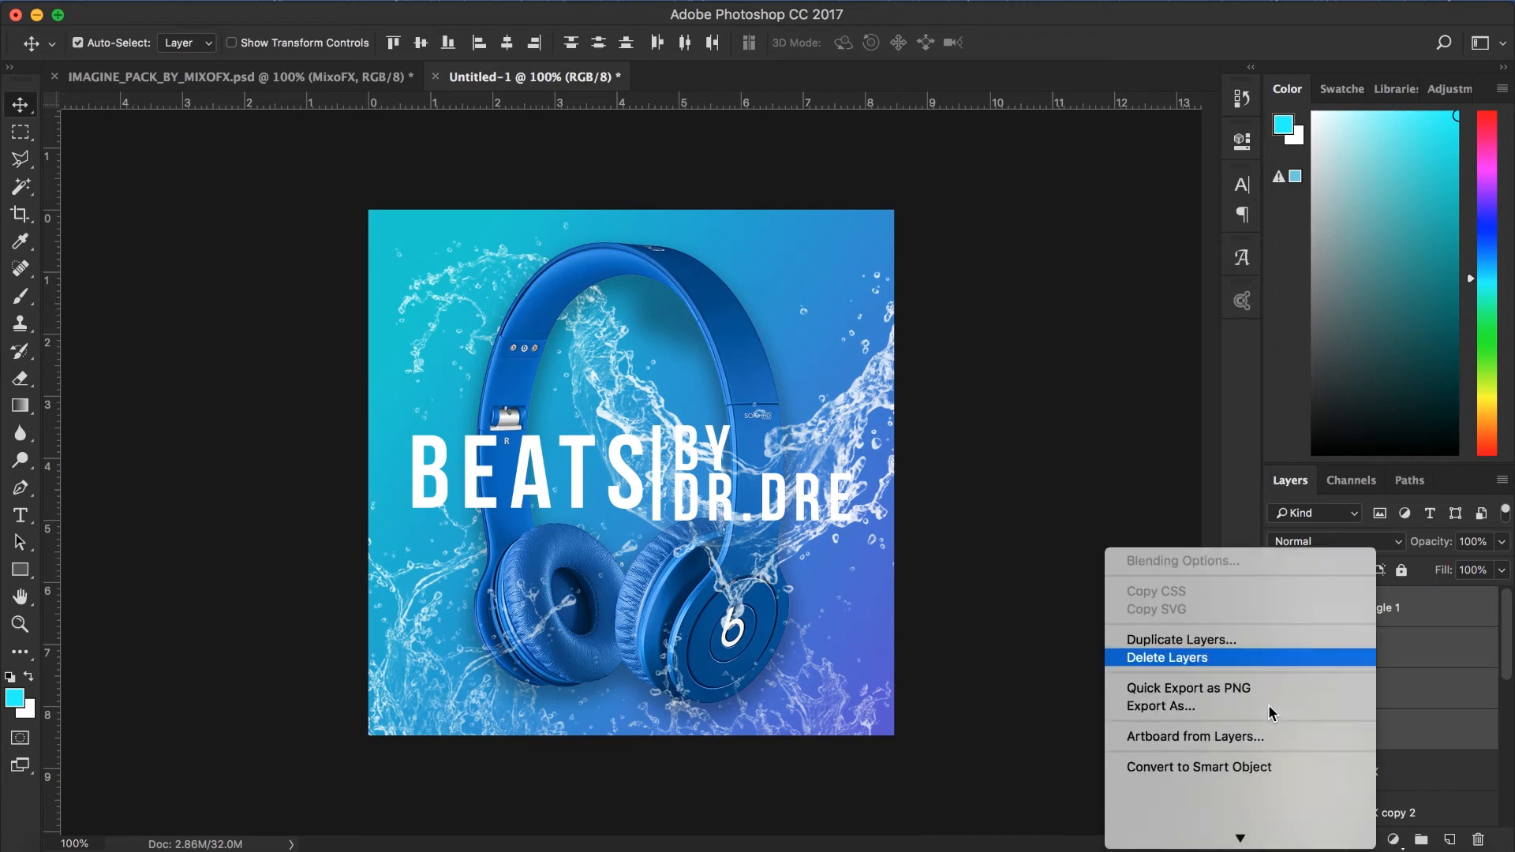
click(1117, 645)
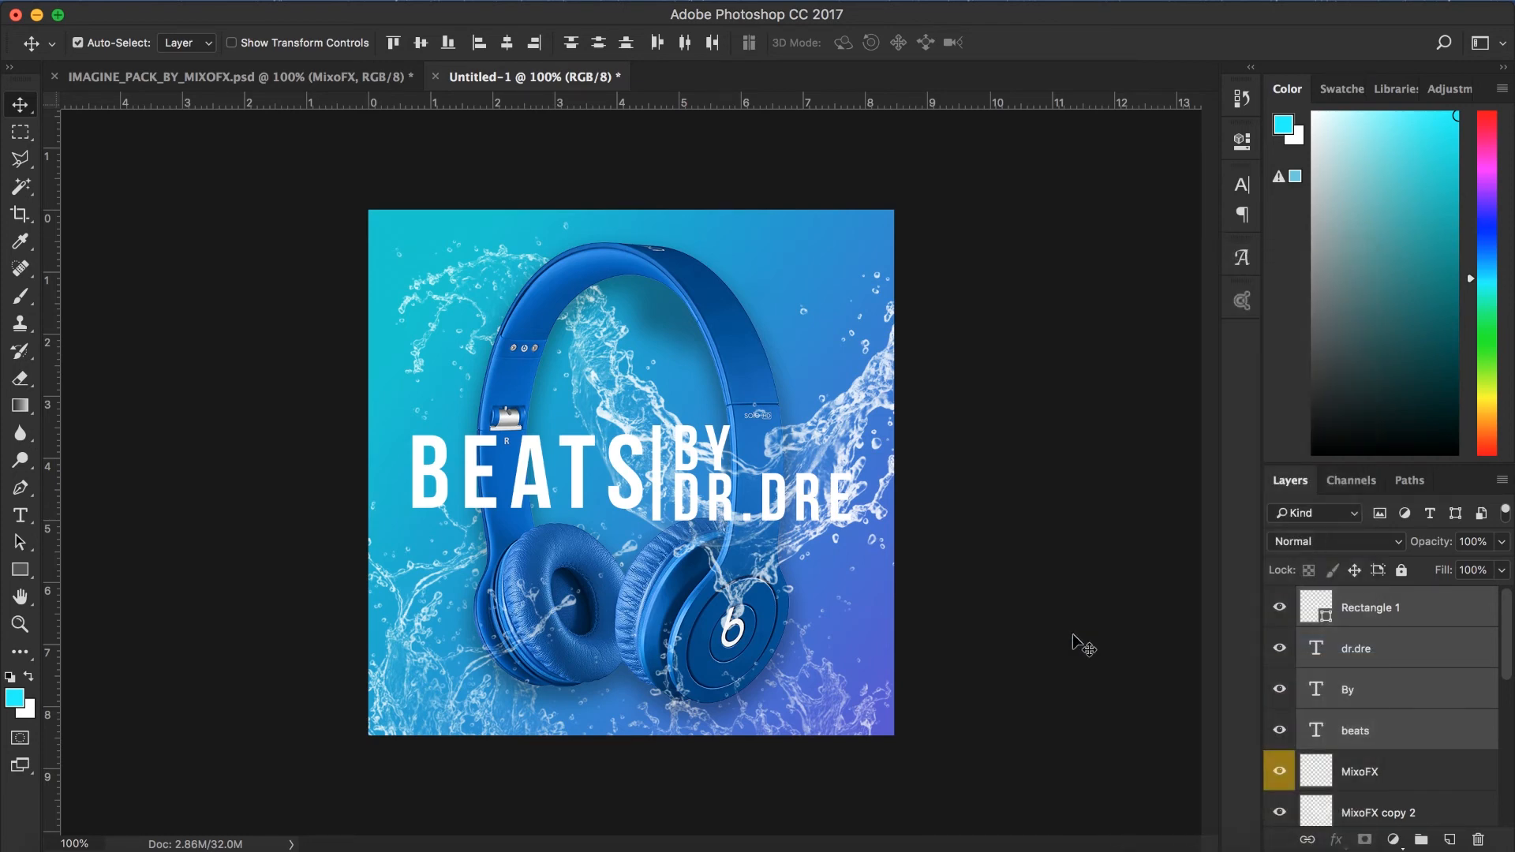
key(super+z)
Step: Nudge the DR.DRE and BY text layers together away from the rectangle to about X 760 px and apply the transform
click(1380, 647)
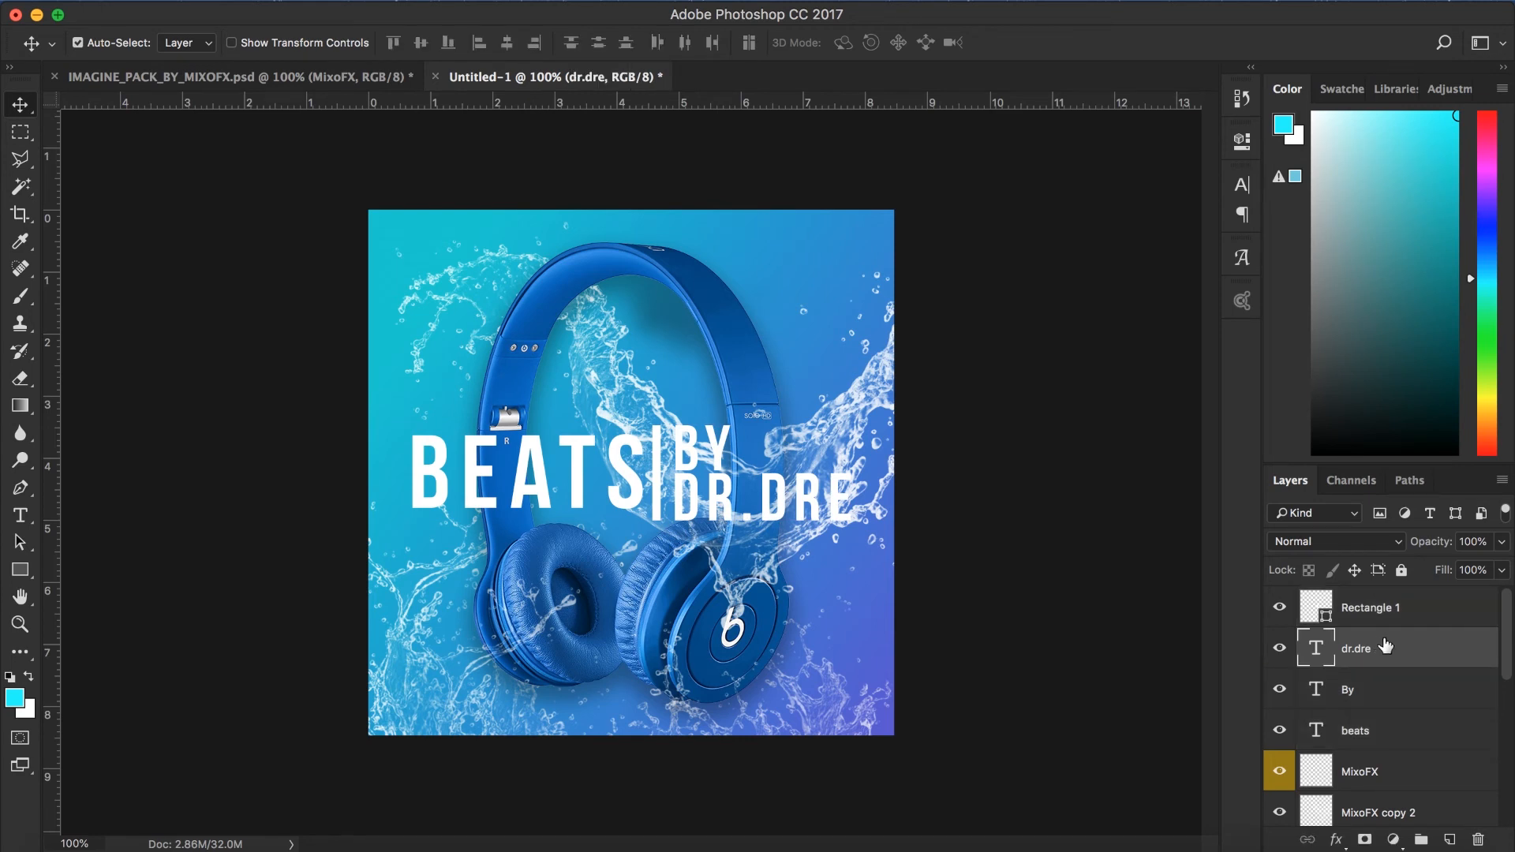
shift+click(1350, 691)
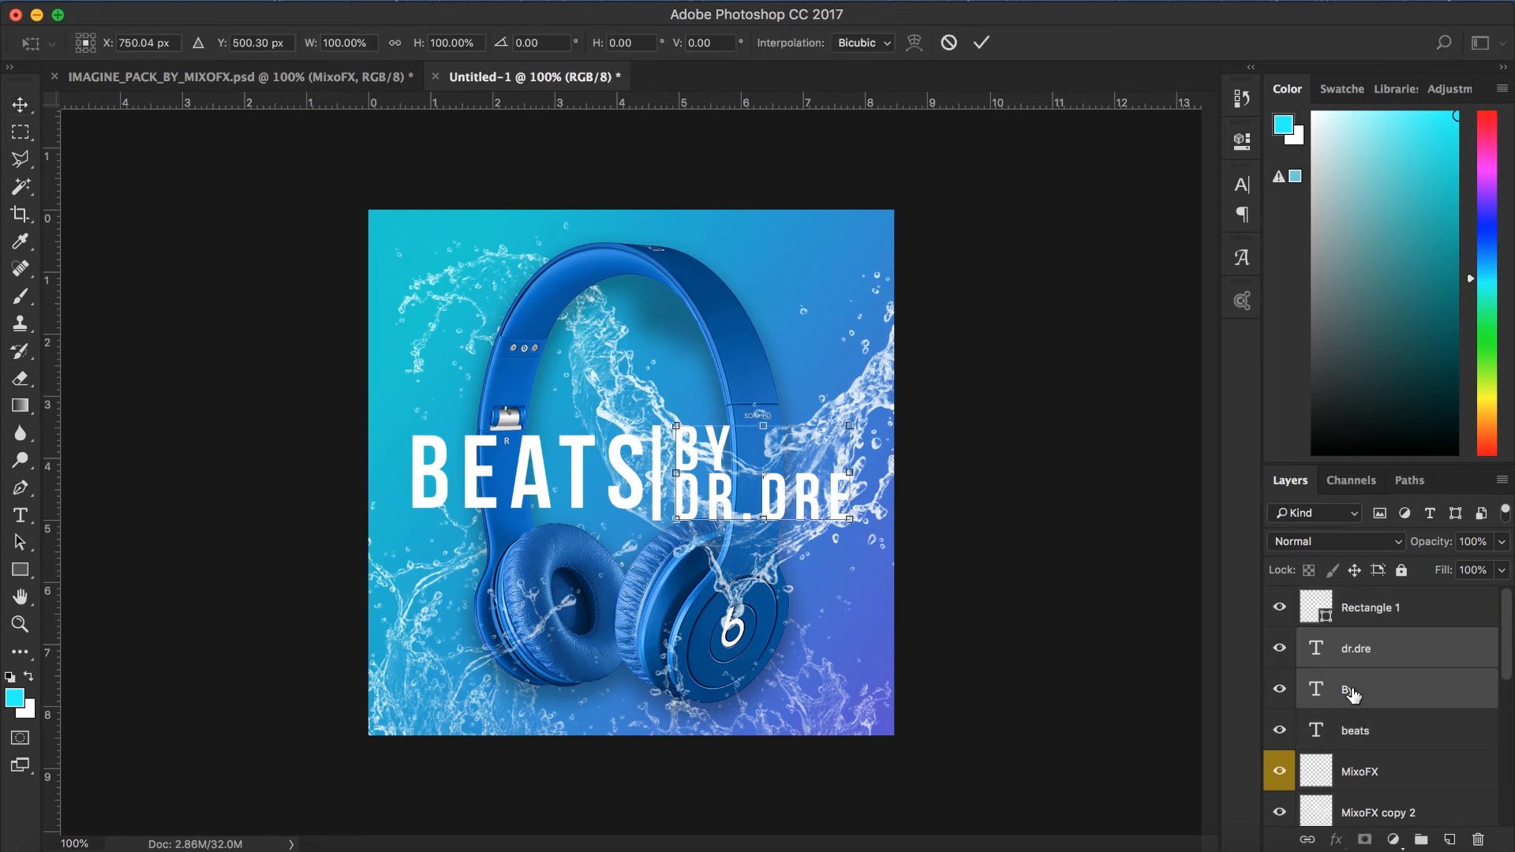
key(super+t)
key(Right)
key(Right)
key(Right)
key(Right)
key(Right)
key(Right)
key(Right)
key(Right)
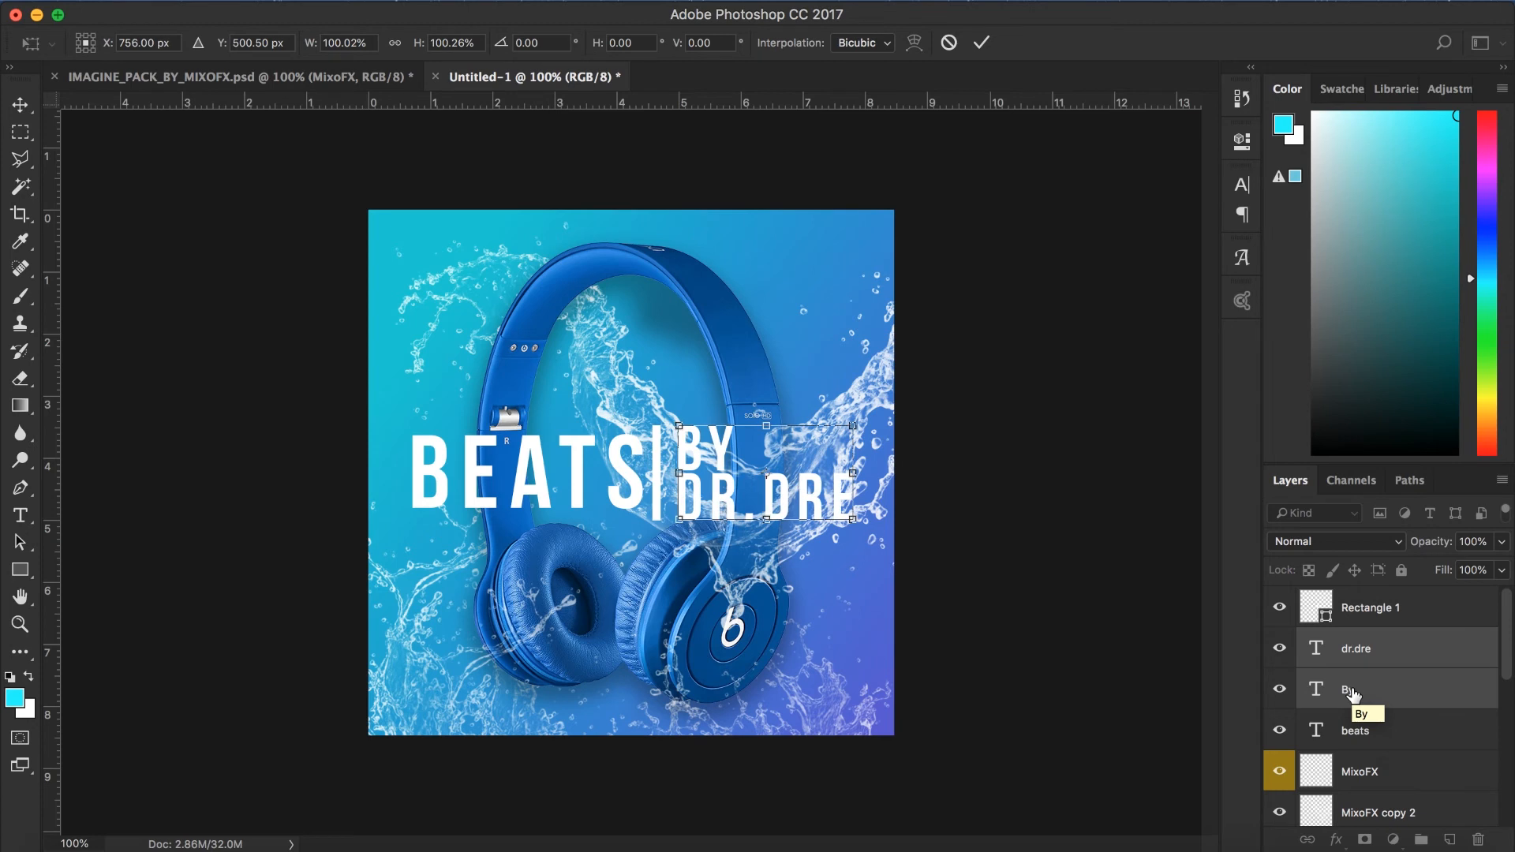
key(Right)
key(Right)
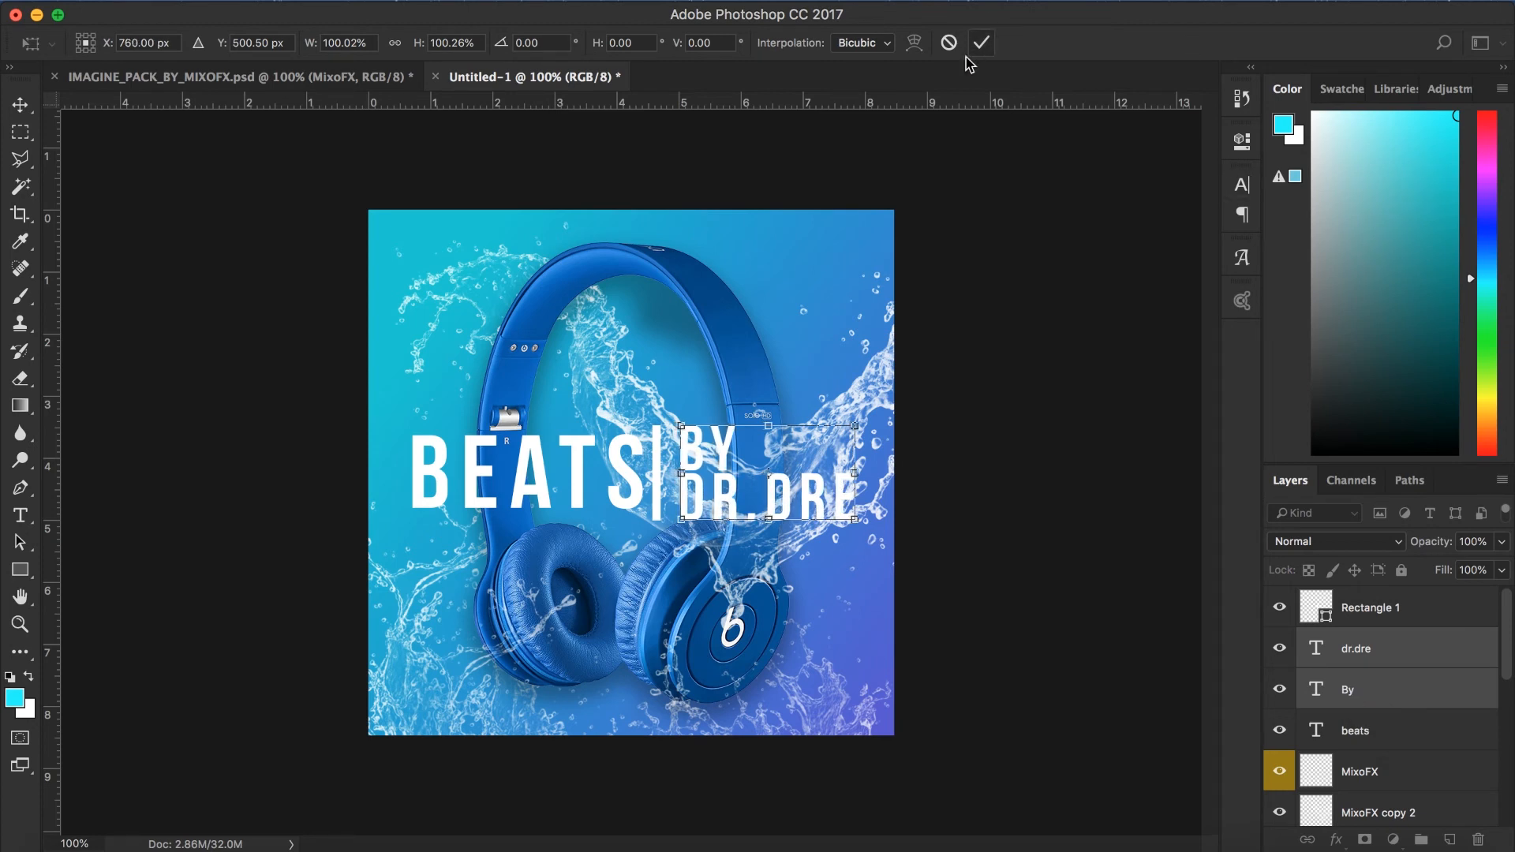
click(980, 44)
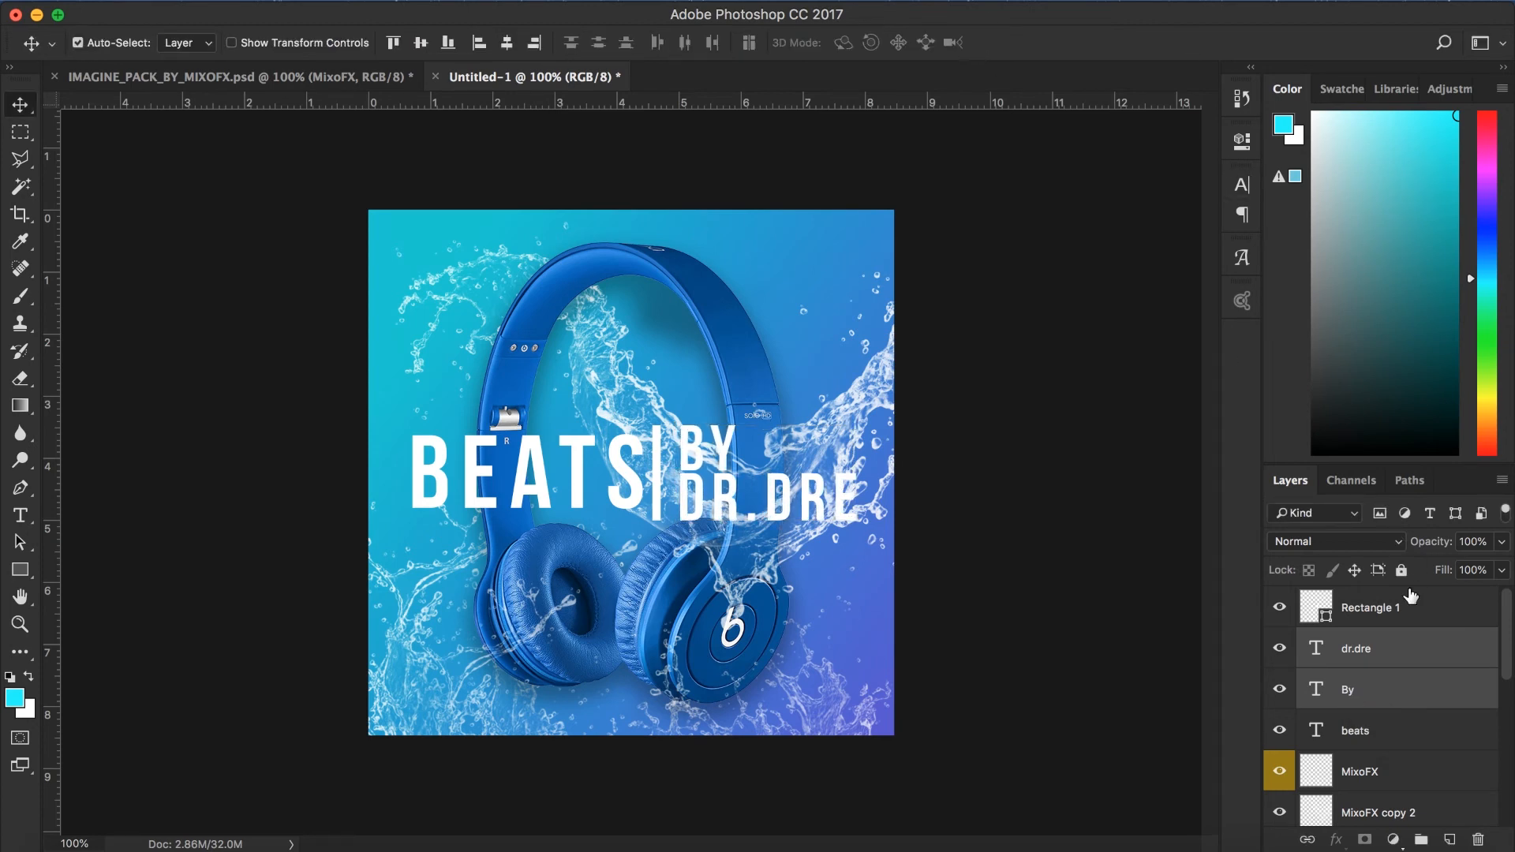
Step: Nudge the BEATS text left to about X 302 px for more spacing from the rectangle and apply the transform
click(1420, 750)
key(super+t)
key(Left)
key(Left)
key(Left)
key(Left)
key(Left)
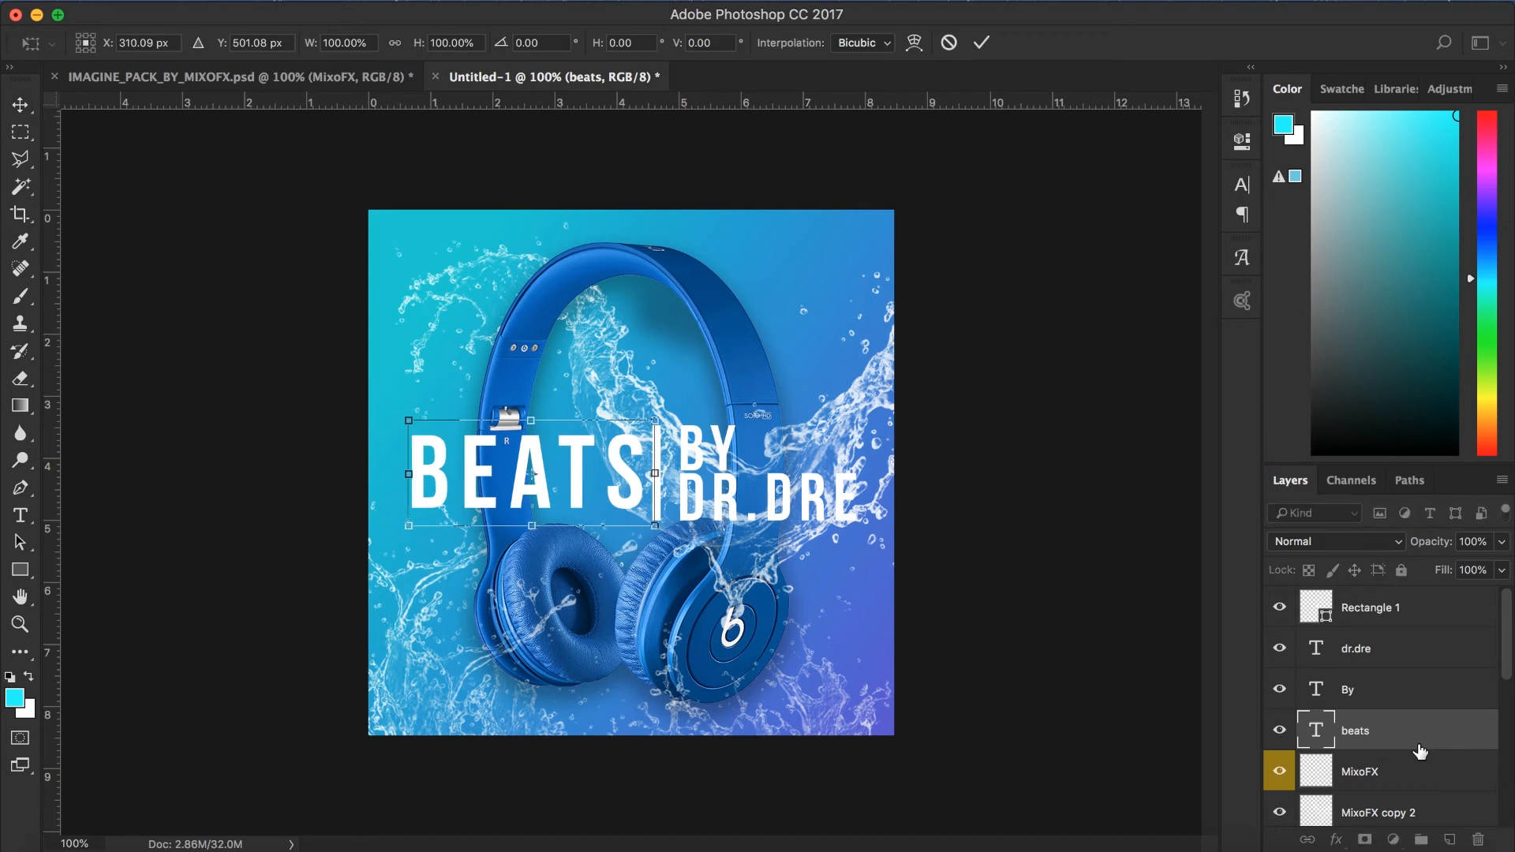
key(Left)
key(Left)
key(Left)
key(Left)
key(Left)
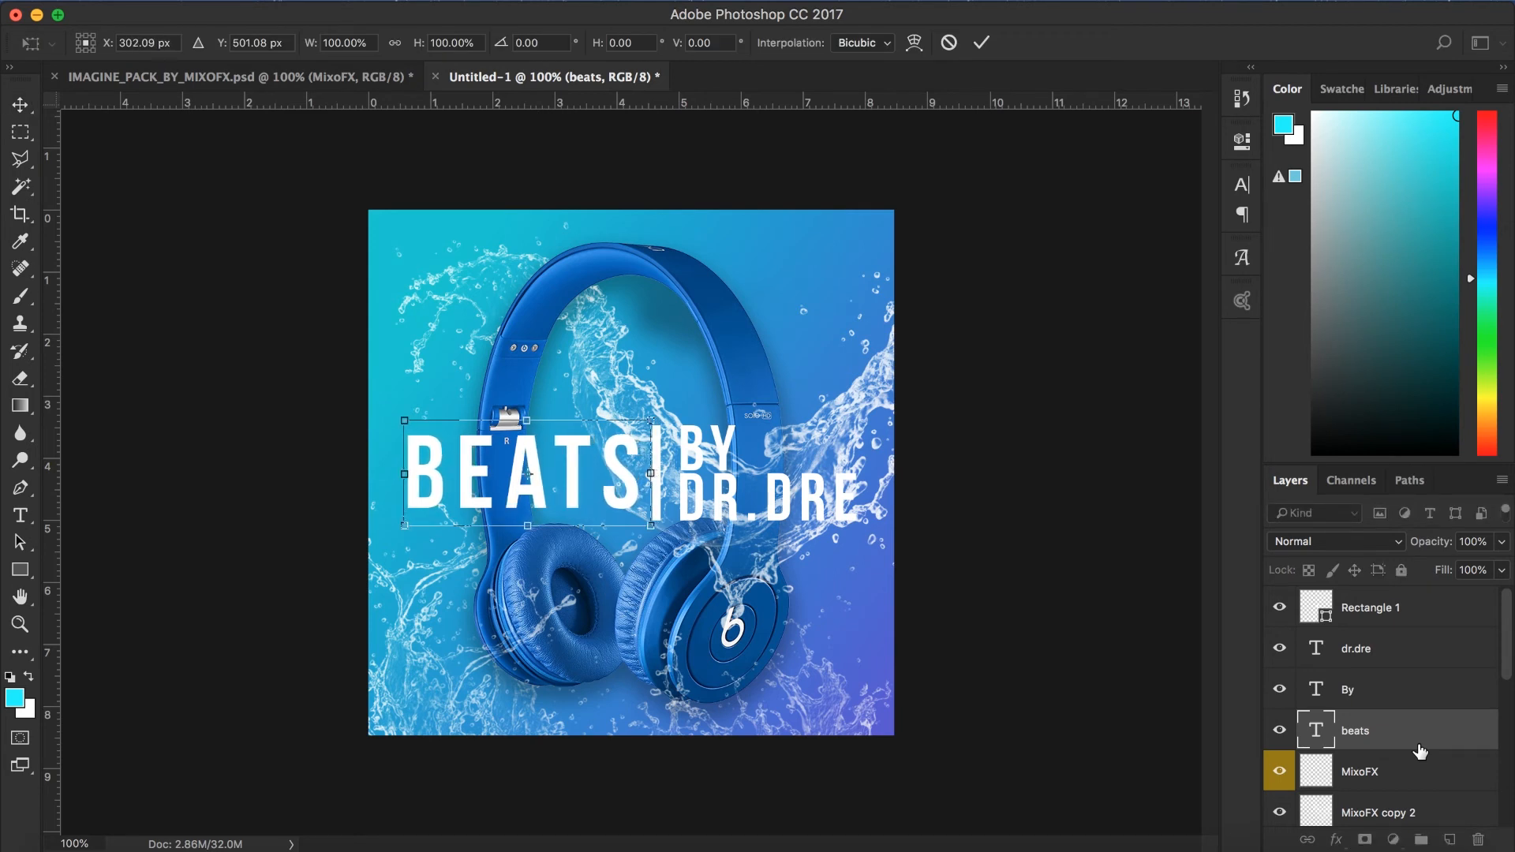
click(981, 42)
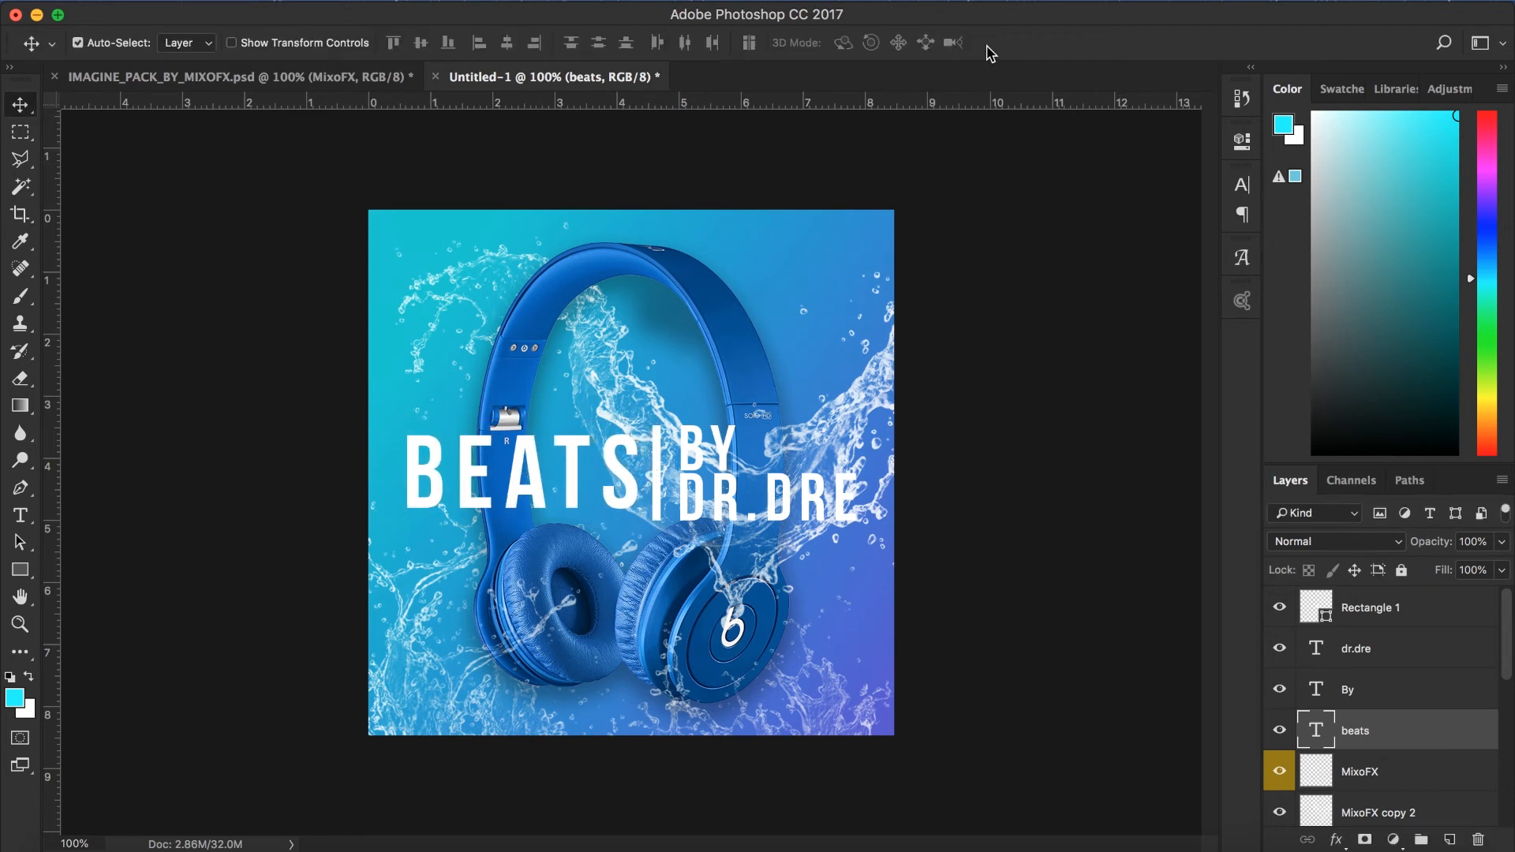
shift+click(1391, 606)
right_click(1371, 630)
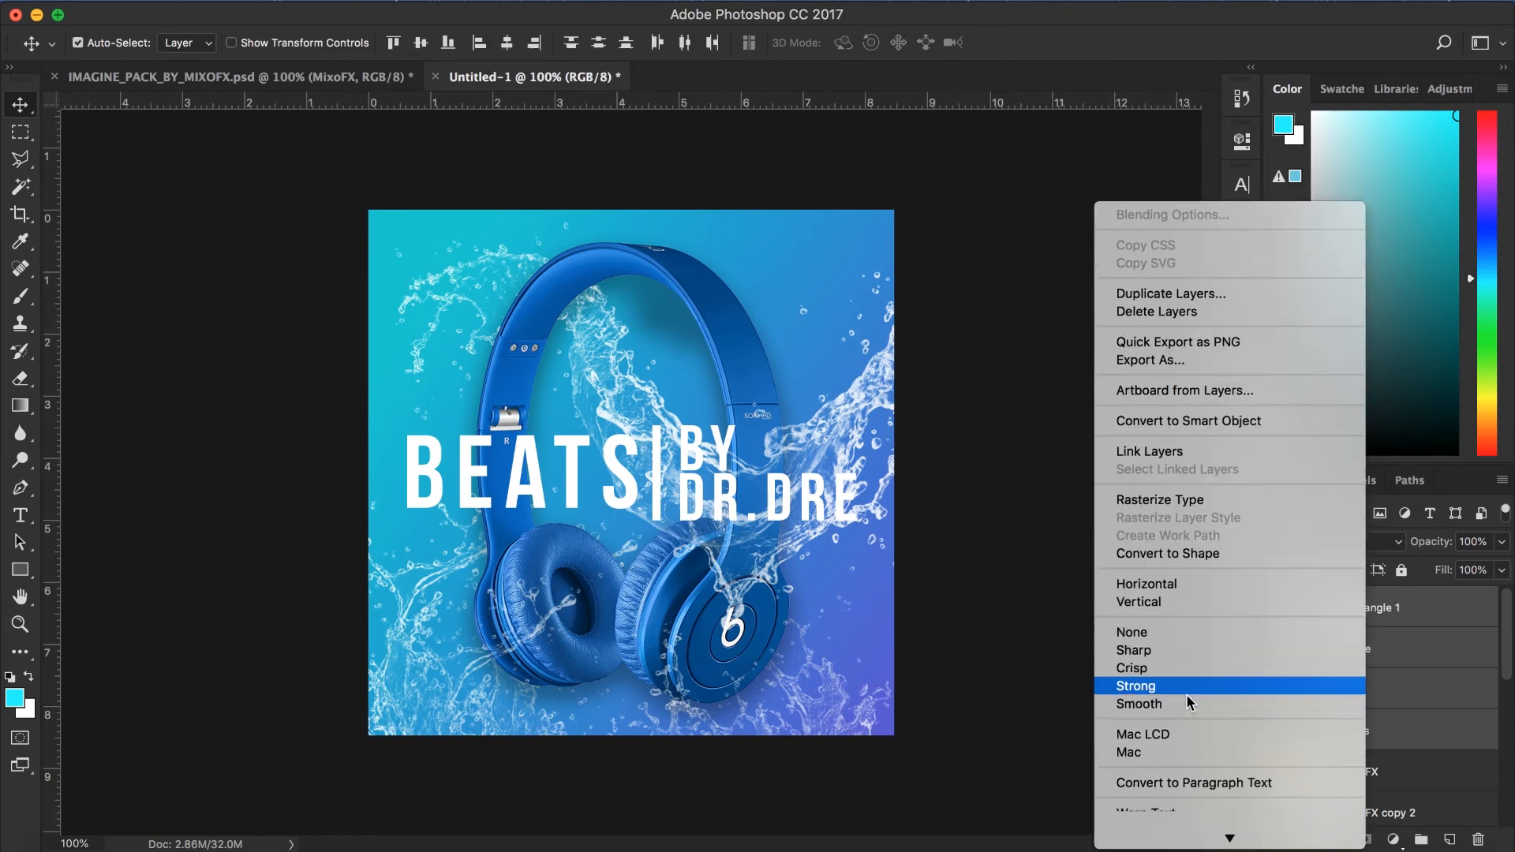
scroll(1185, 693, down, 5)
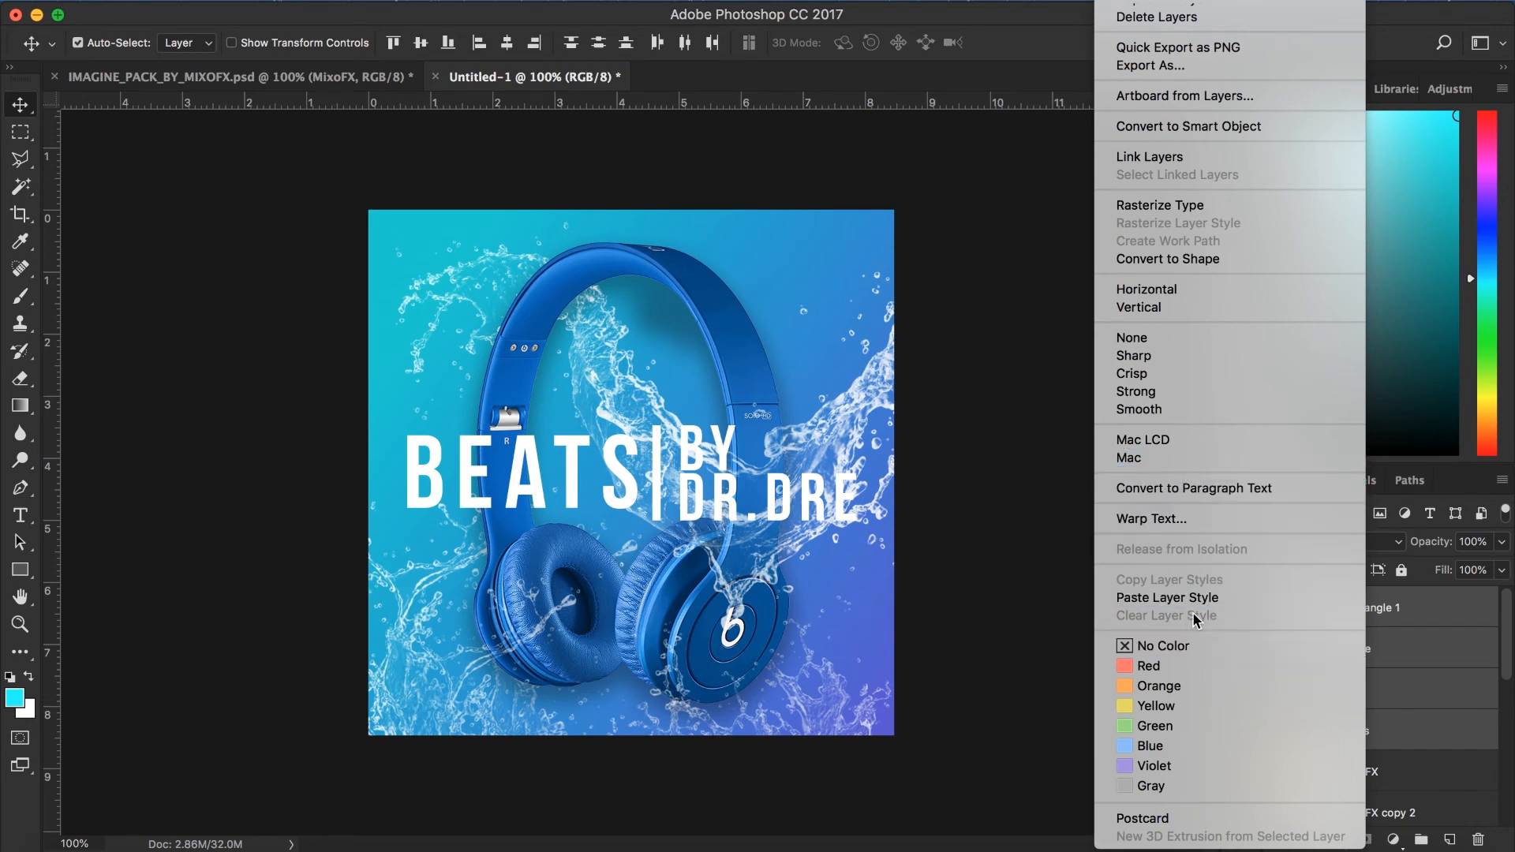
click(1006, 597)
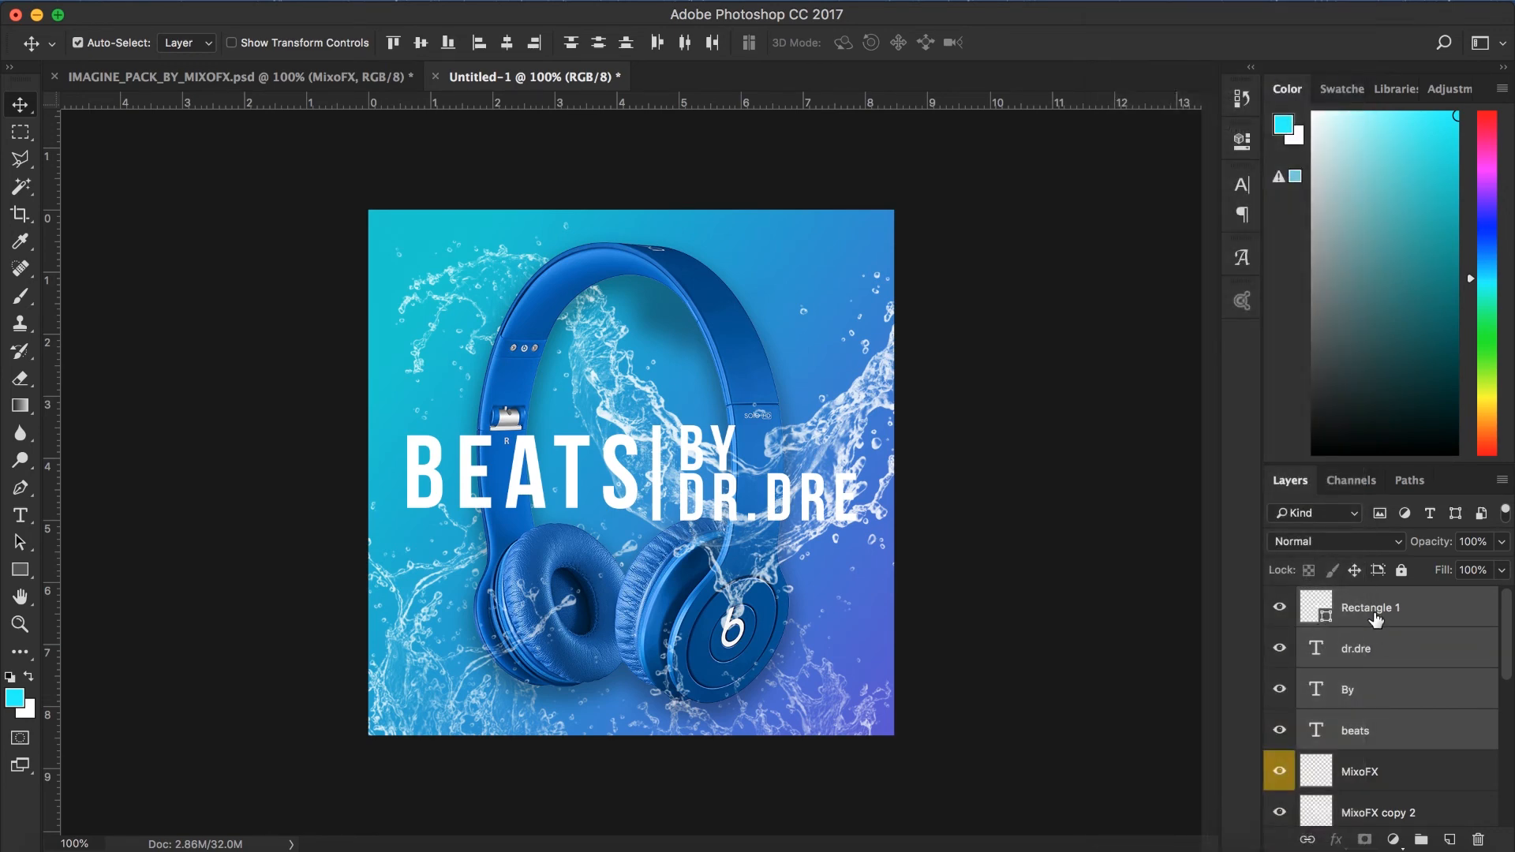
Step: Rasterize the dr.dre, By and beats text layers
click(1375, 620)
click(1385, 649)
shift+click(1372, 719)
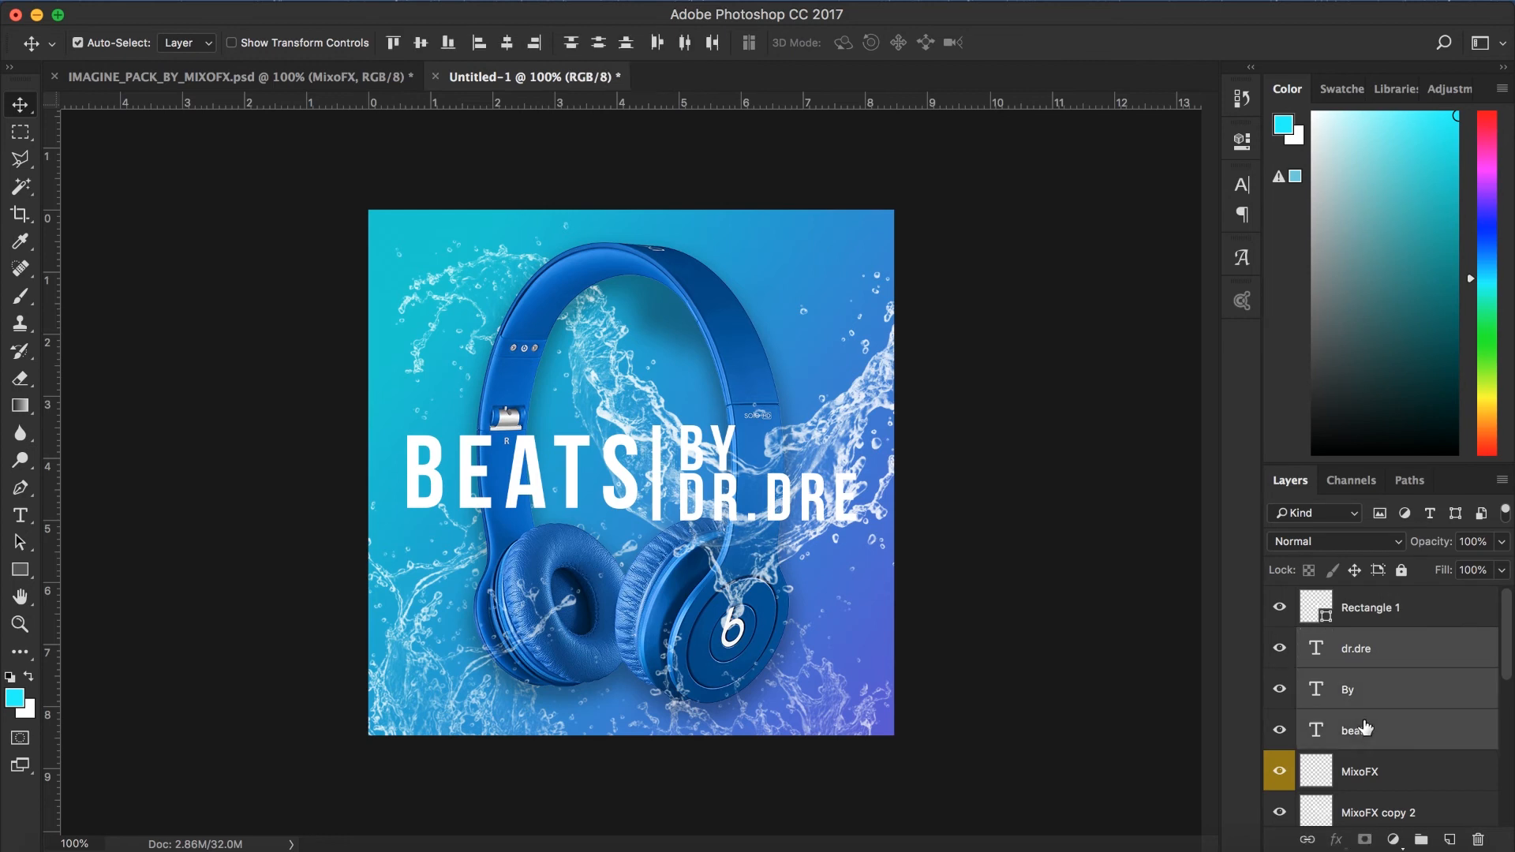
right_click(1314, 693)
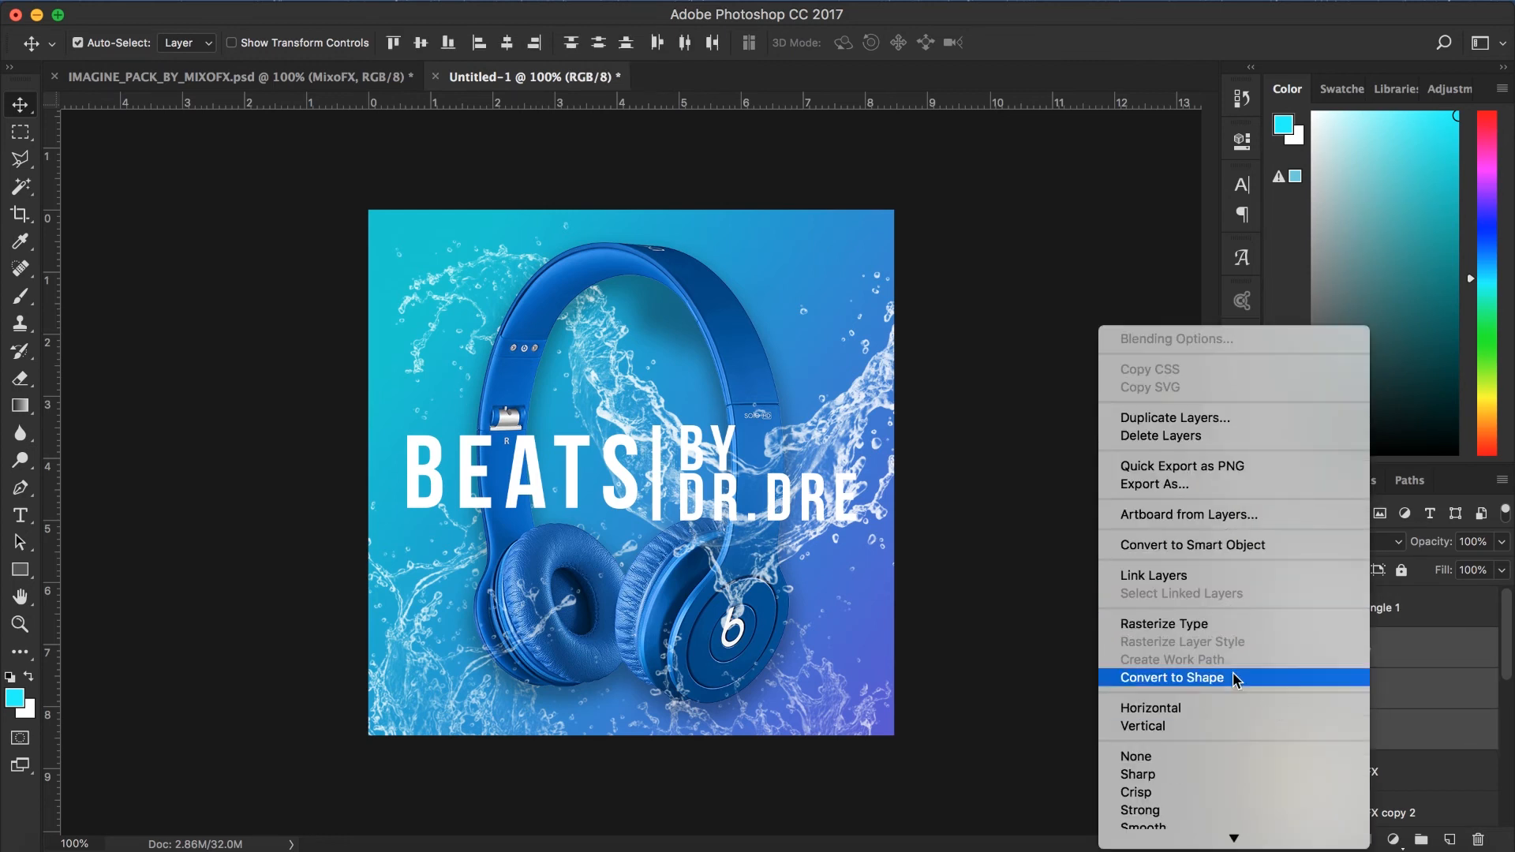
click(1218, 623)
Step: Merge the Rectangle 1, dr.dre, By and beats layers into a single title layer
click(1366, 621)
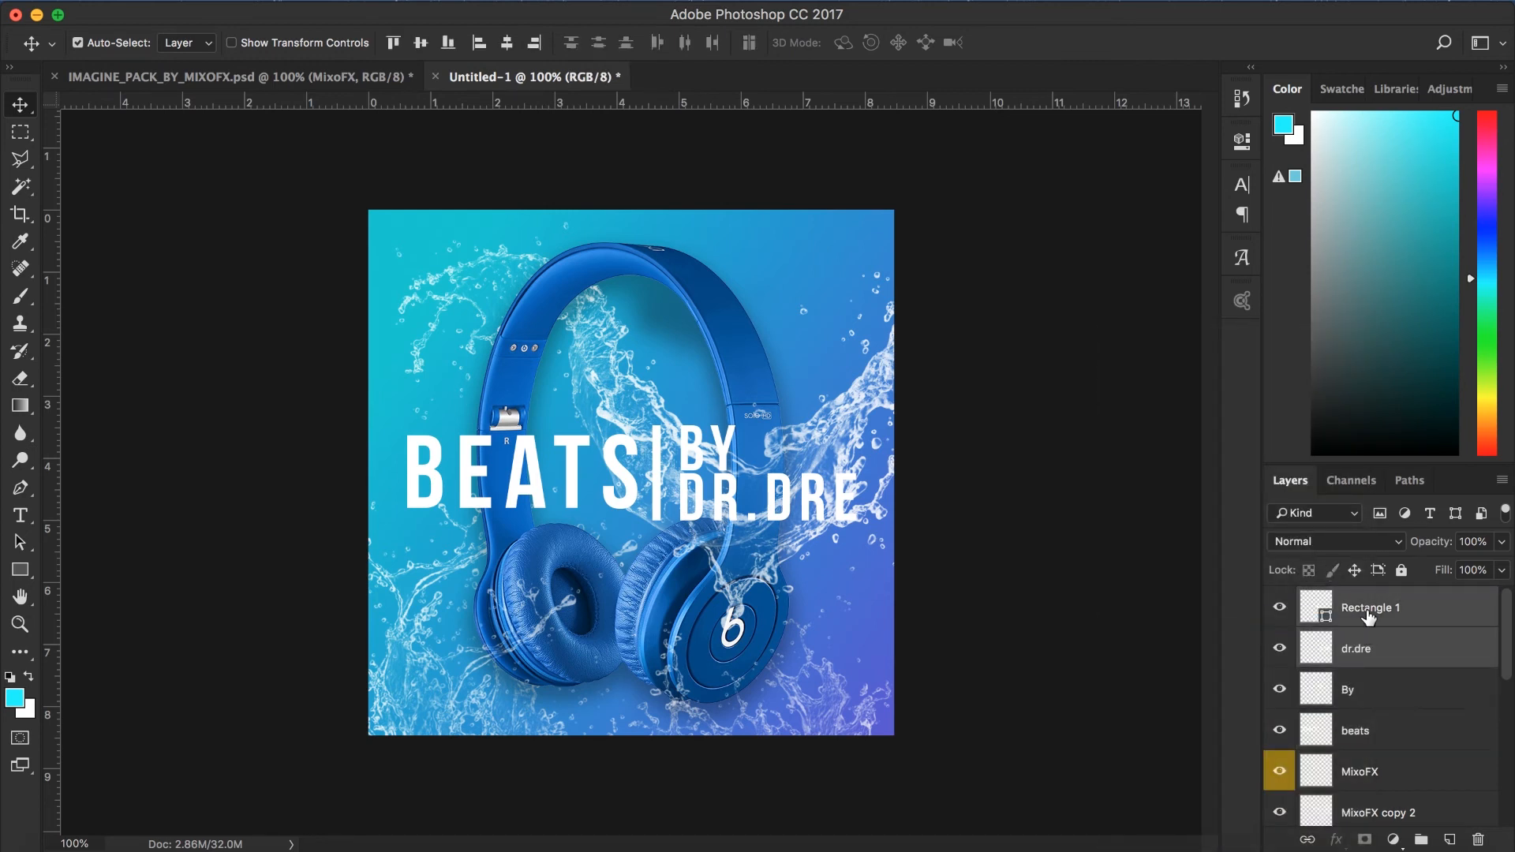
click(1366, 729)
drag(1386, 606, 1389, 608)
right_click(1389, 608)
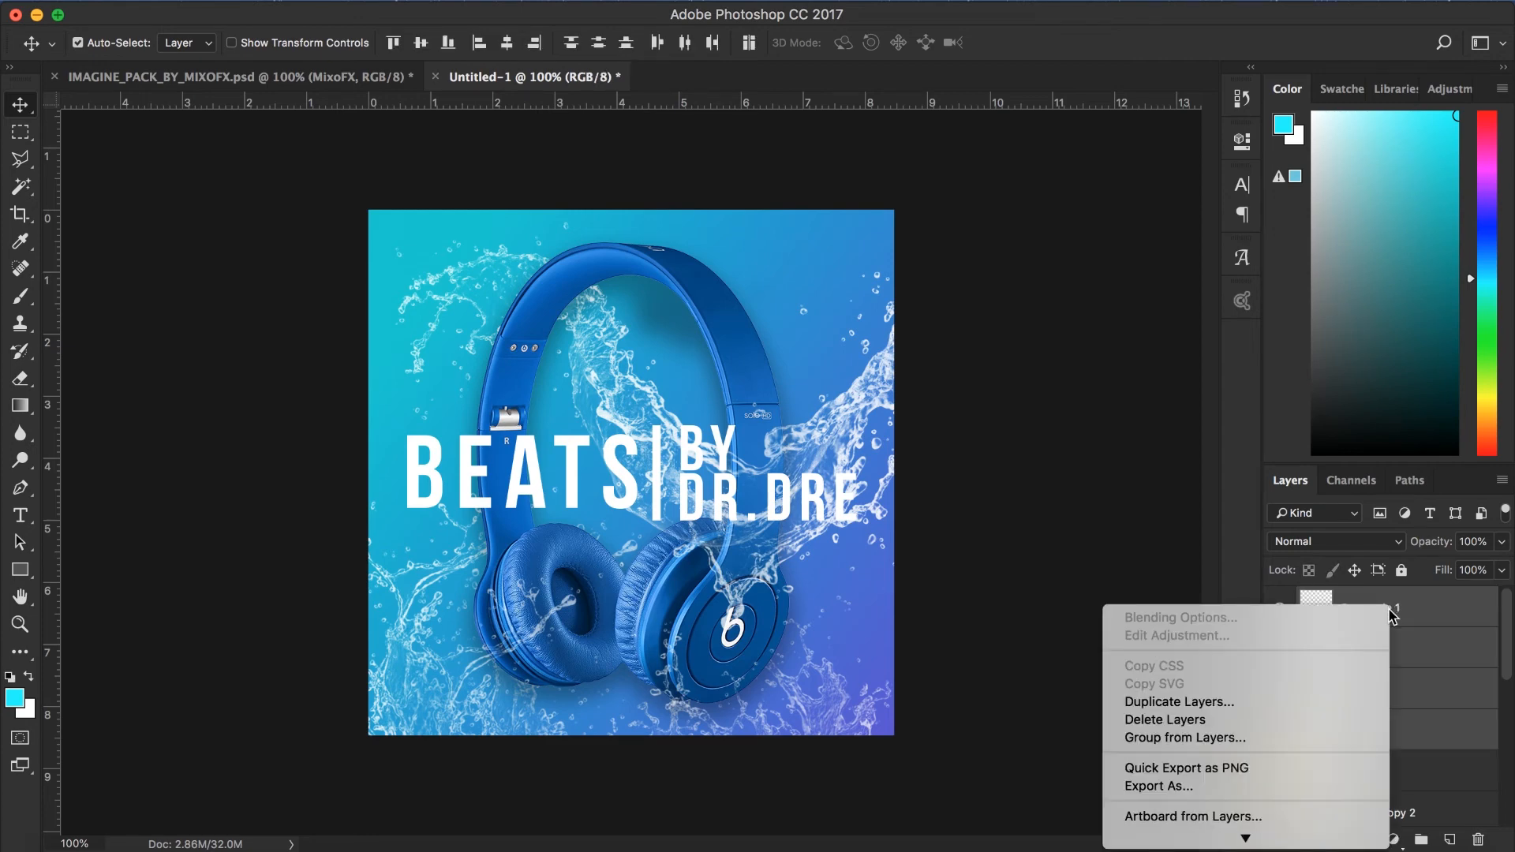
click(1218, 631)
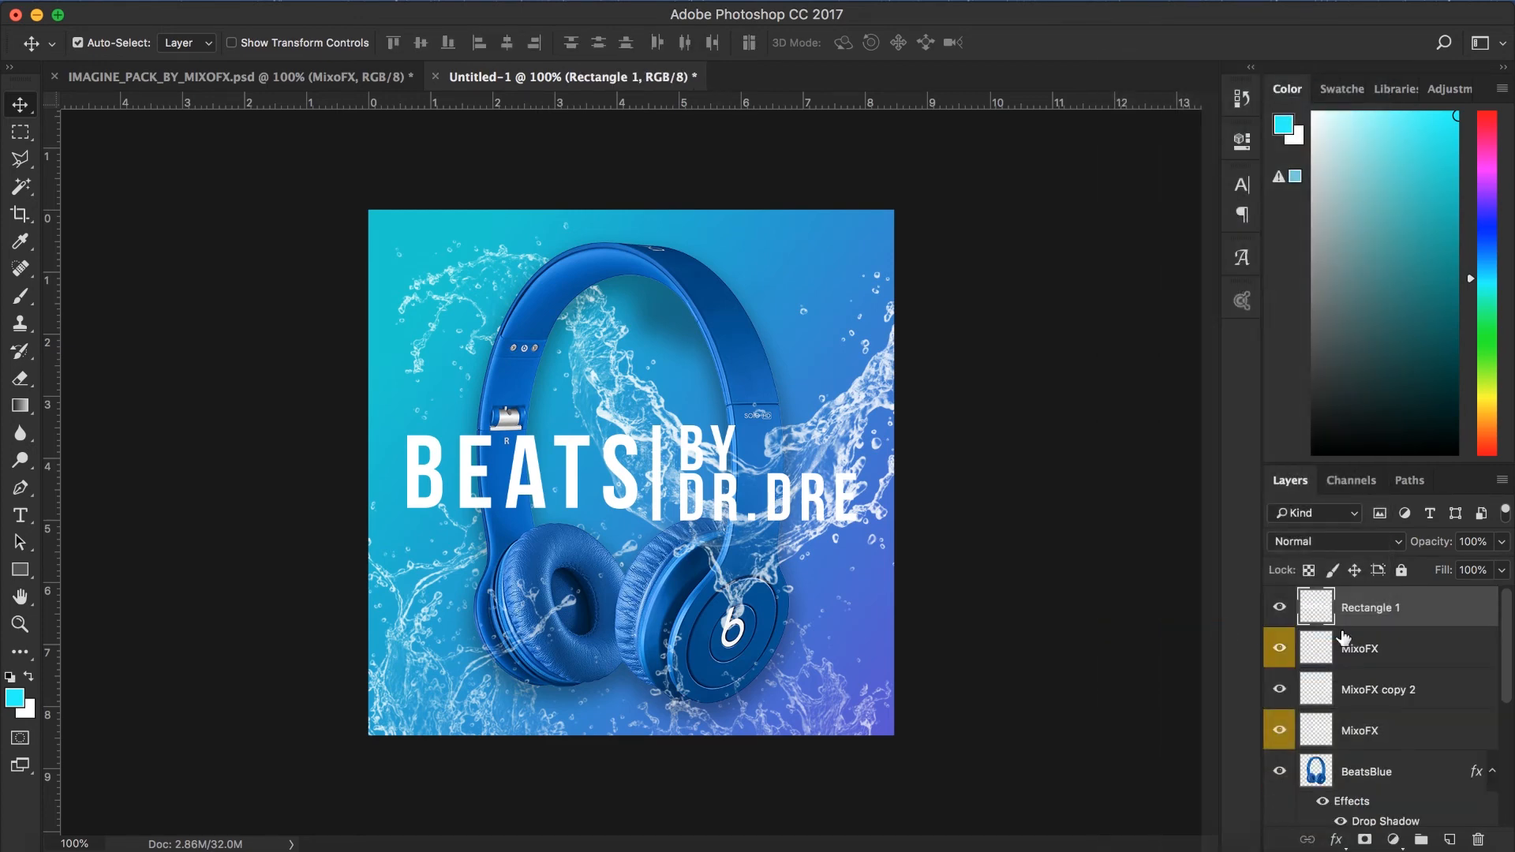
Step: Add a Drop Shadow to the merged title layer and raise the shadow's opacity to 100%
right_click(1294, 629)
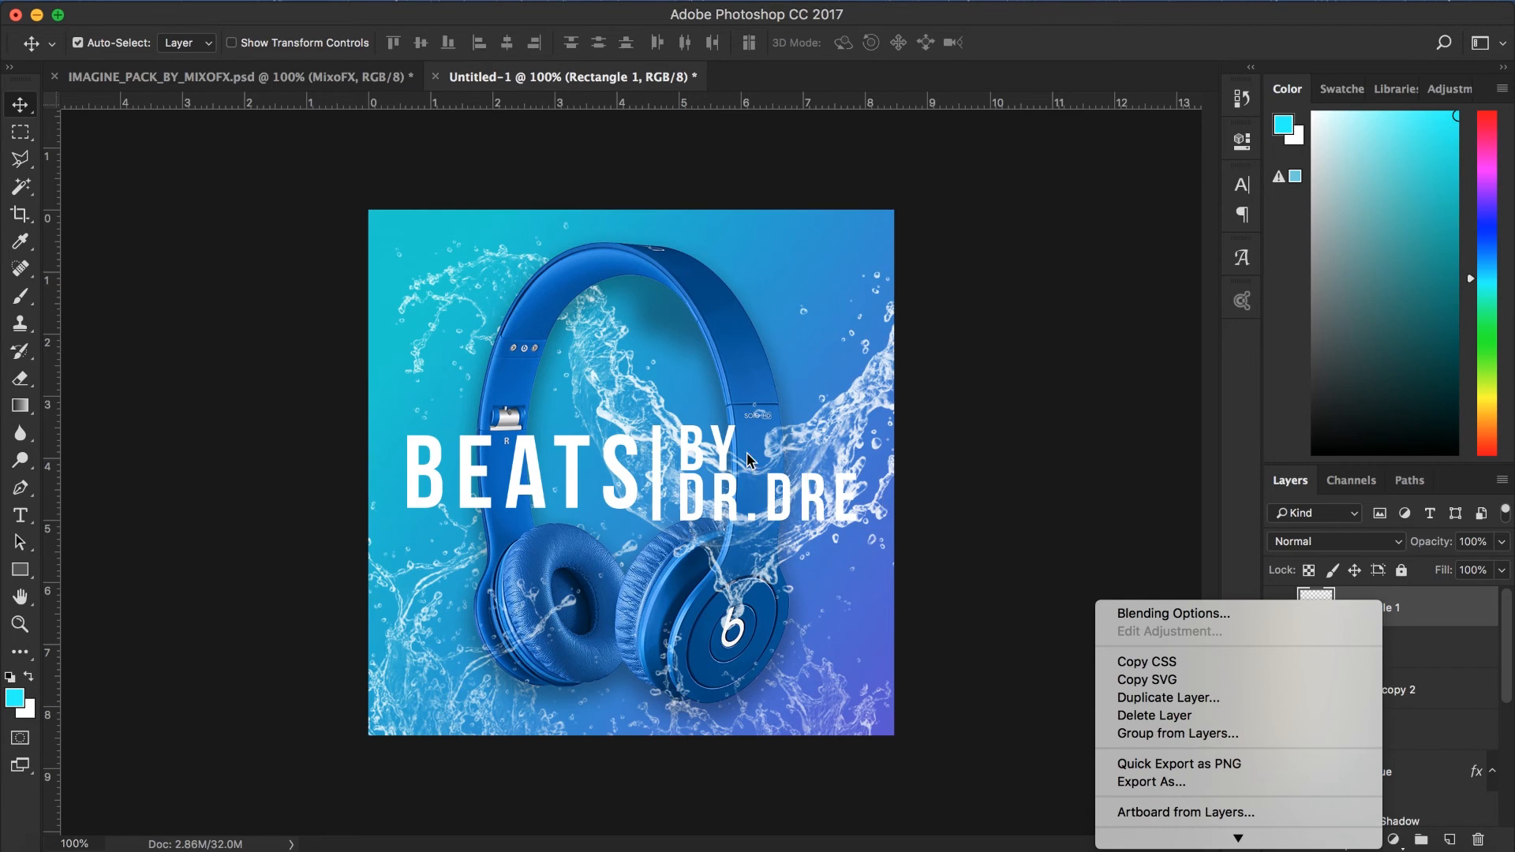
click(1218, 613)
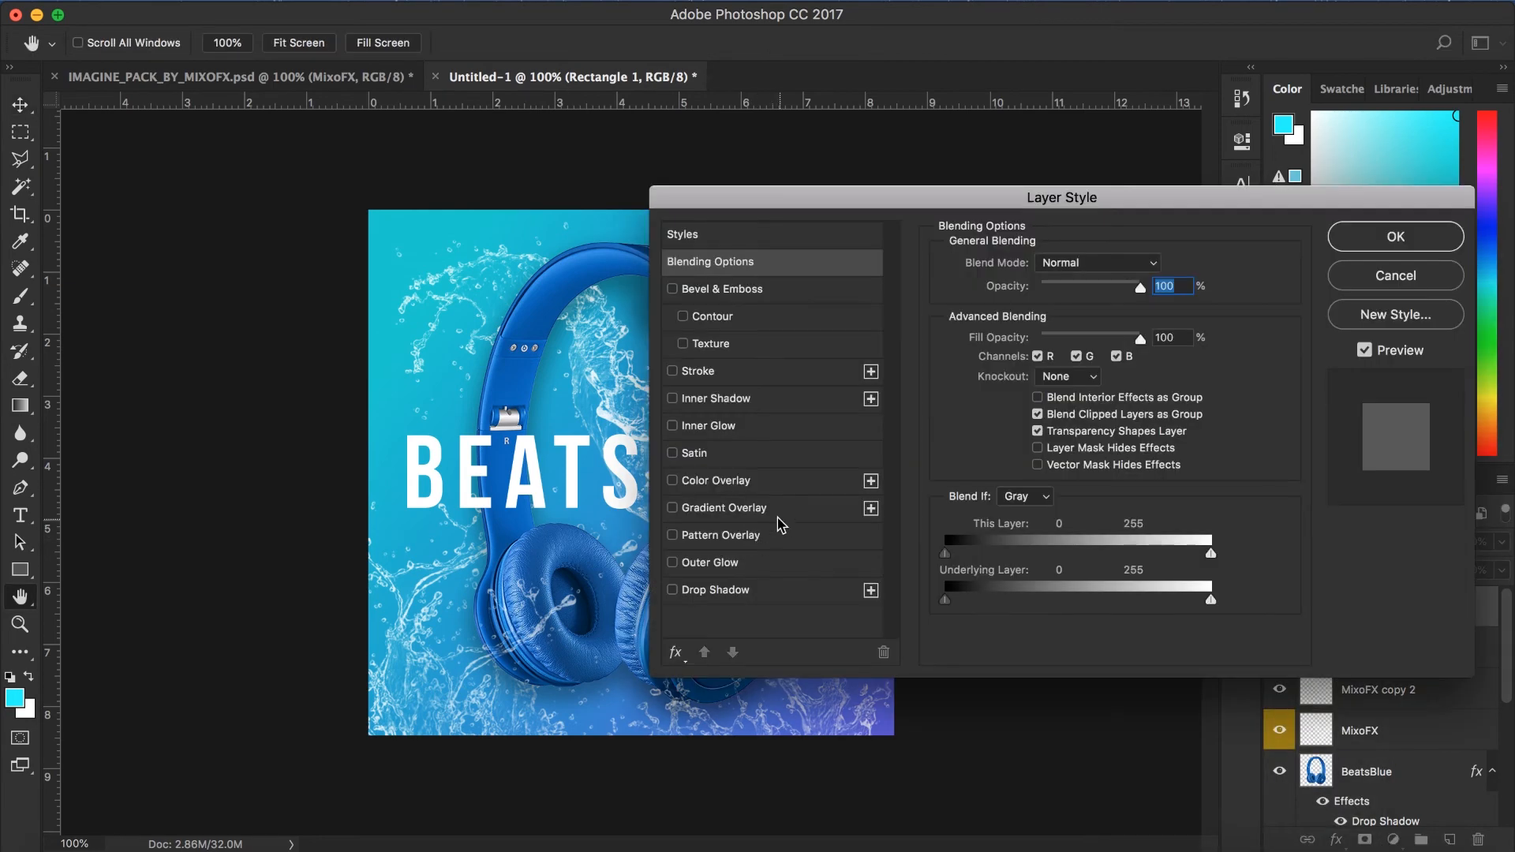
click(734, 591)
drag(832, 201, 882, 217)
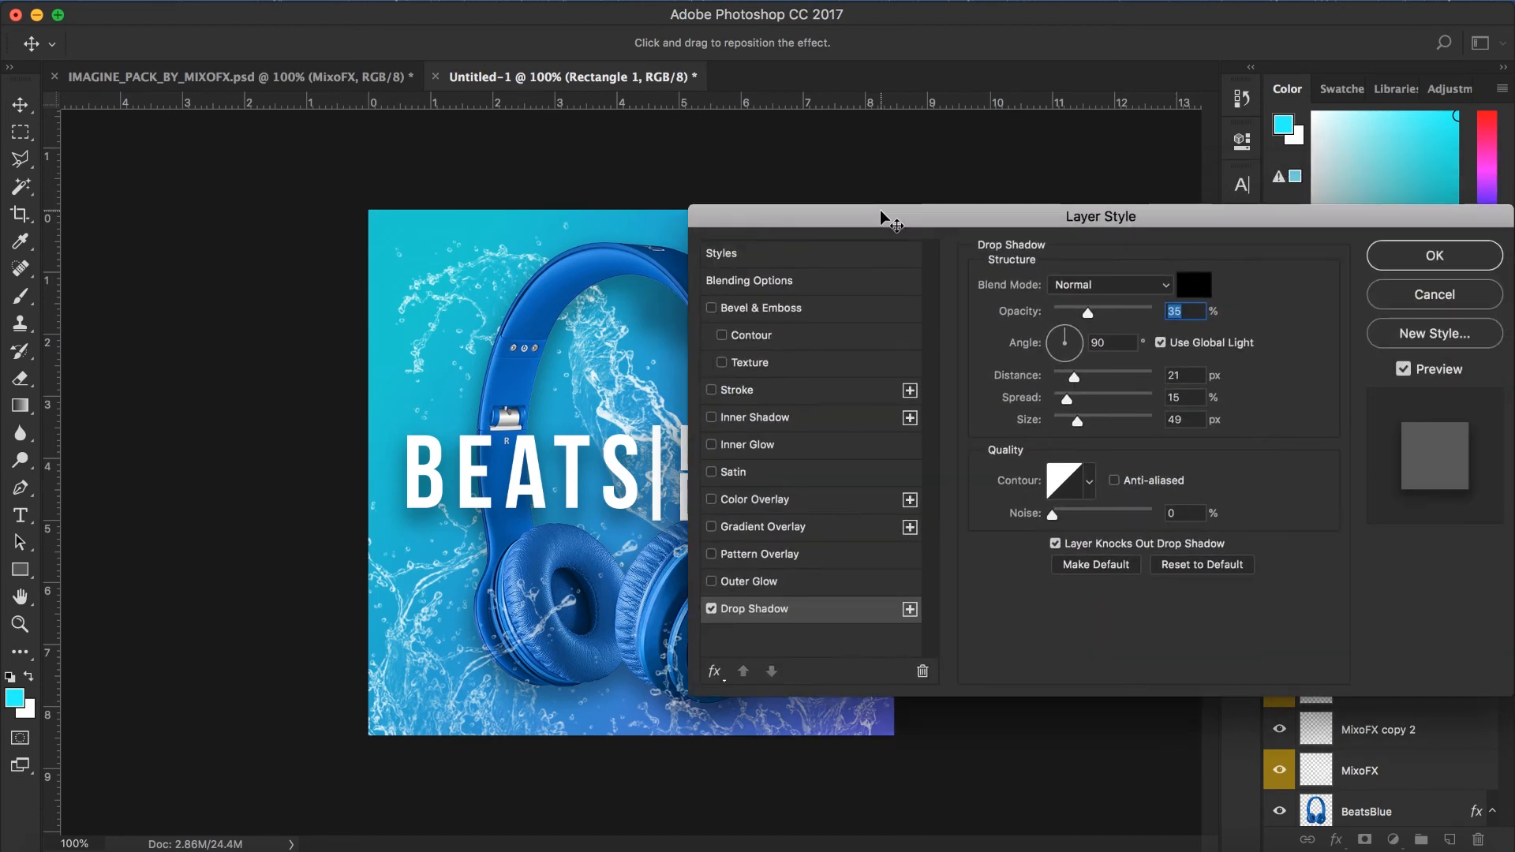
drag(1087, 313, 1179, 314)
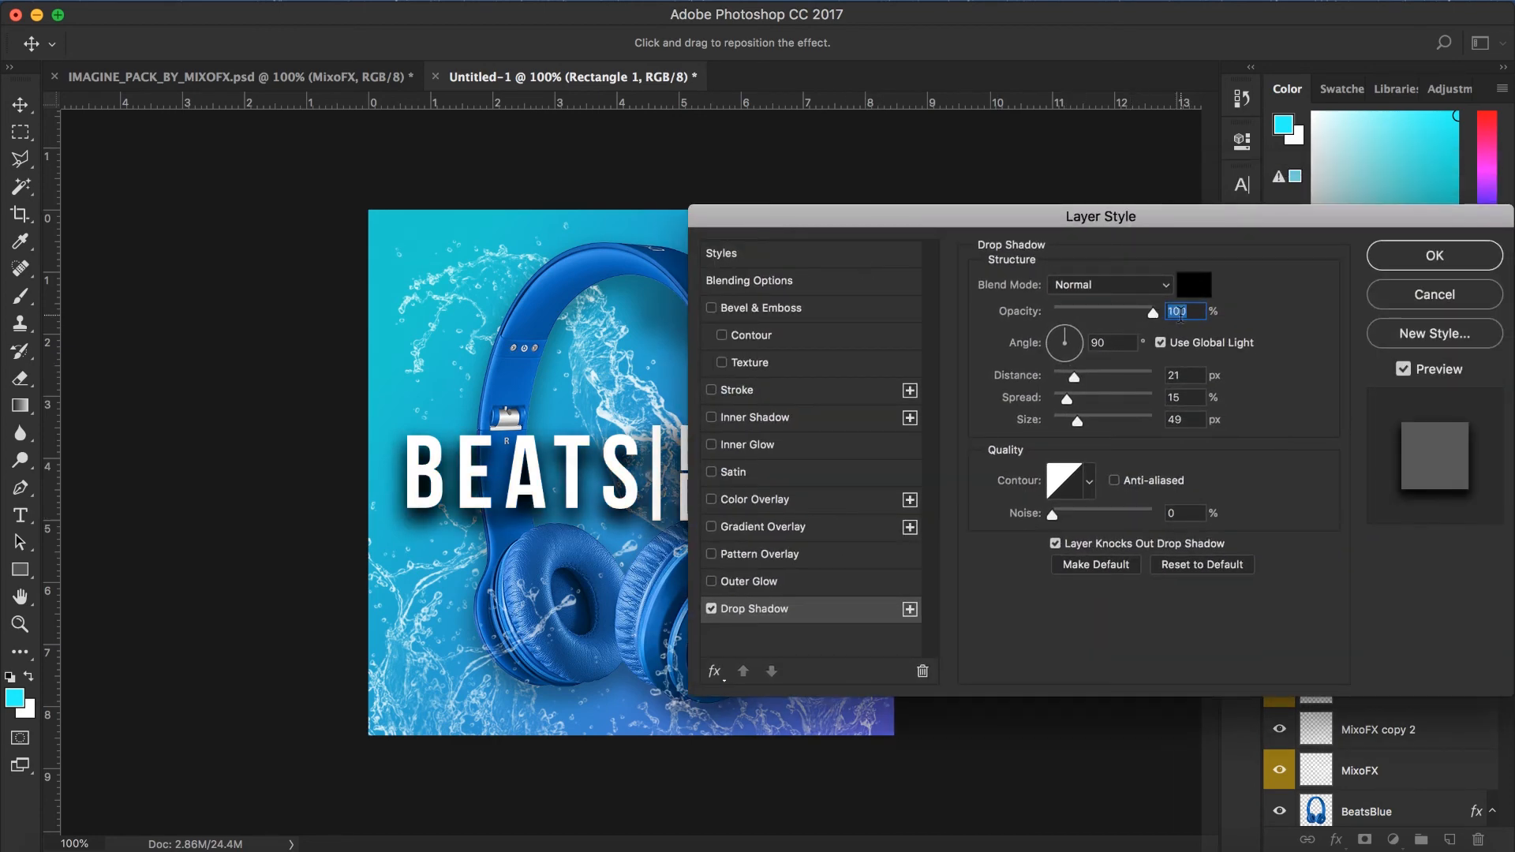
Step: Set the title shadow's distance to 23 px
drag(1049, 194, 1267, 210)
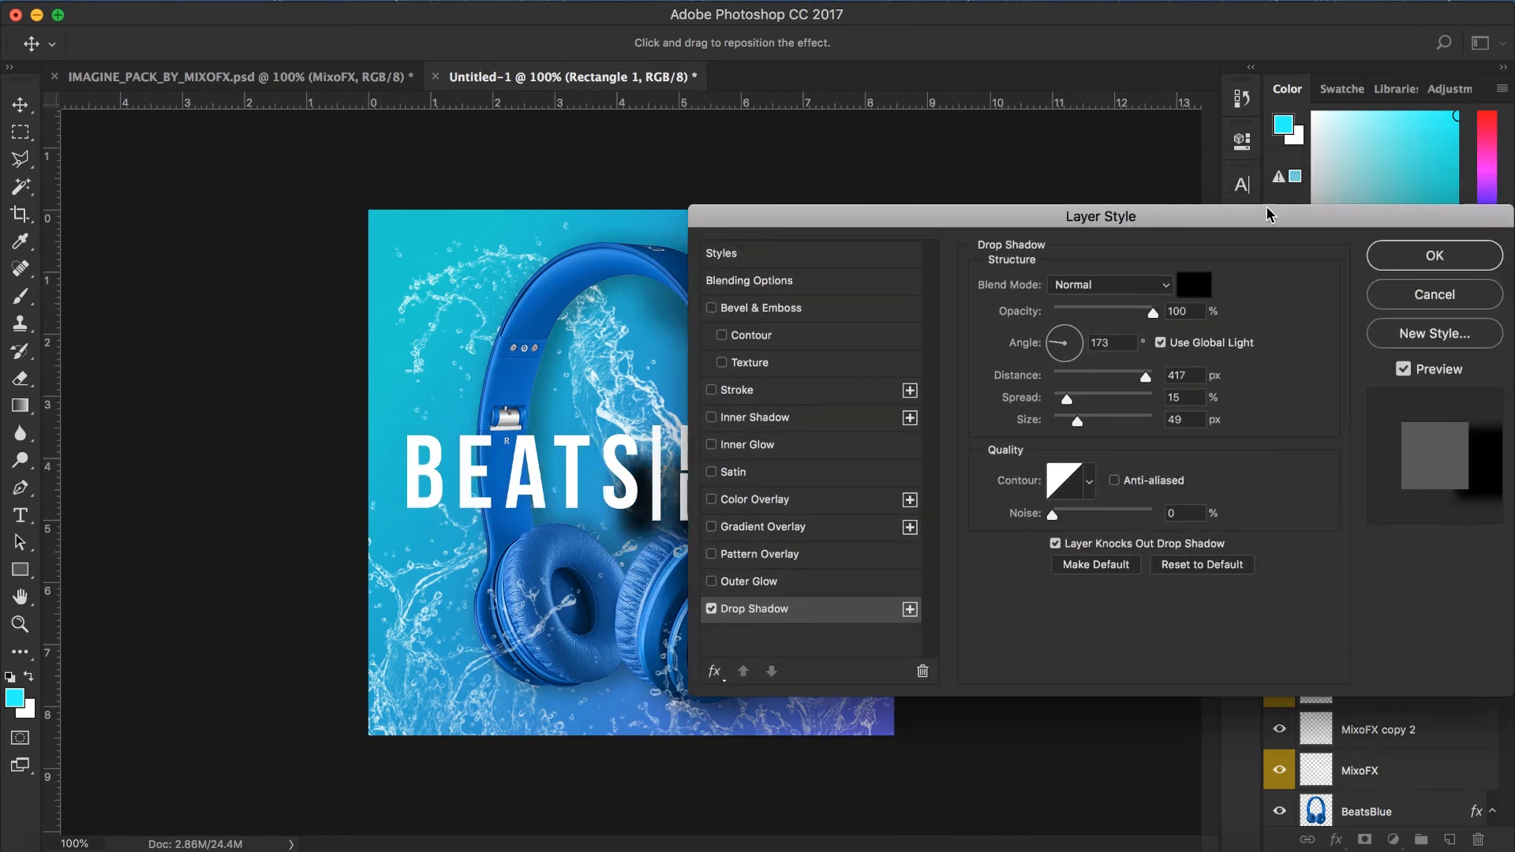
drag(1145, 376, 1052, 376)
drag(1065, 216, 1305, 131)
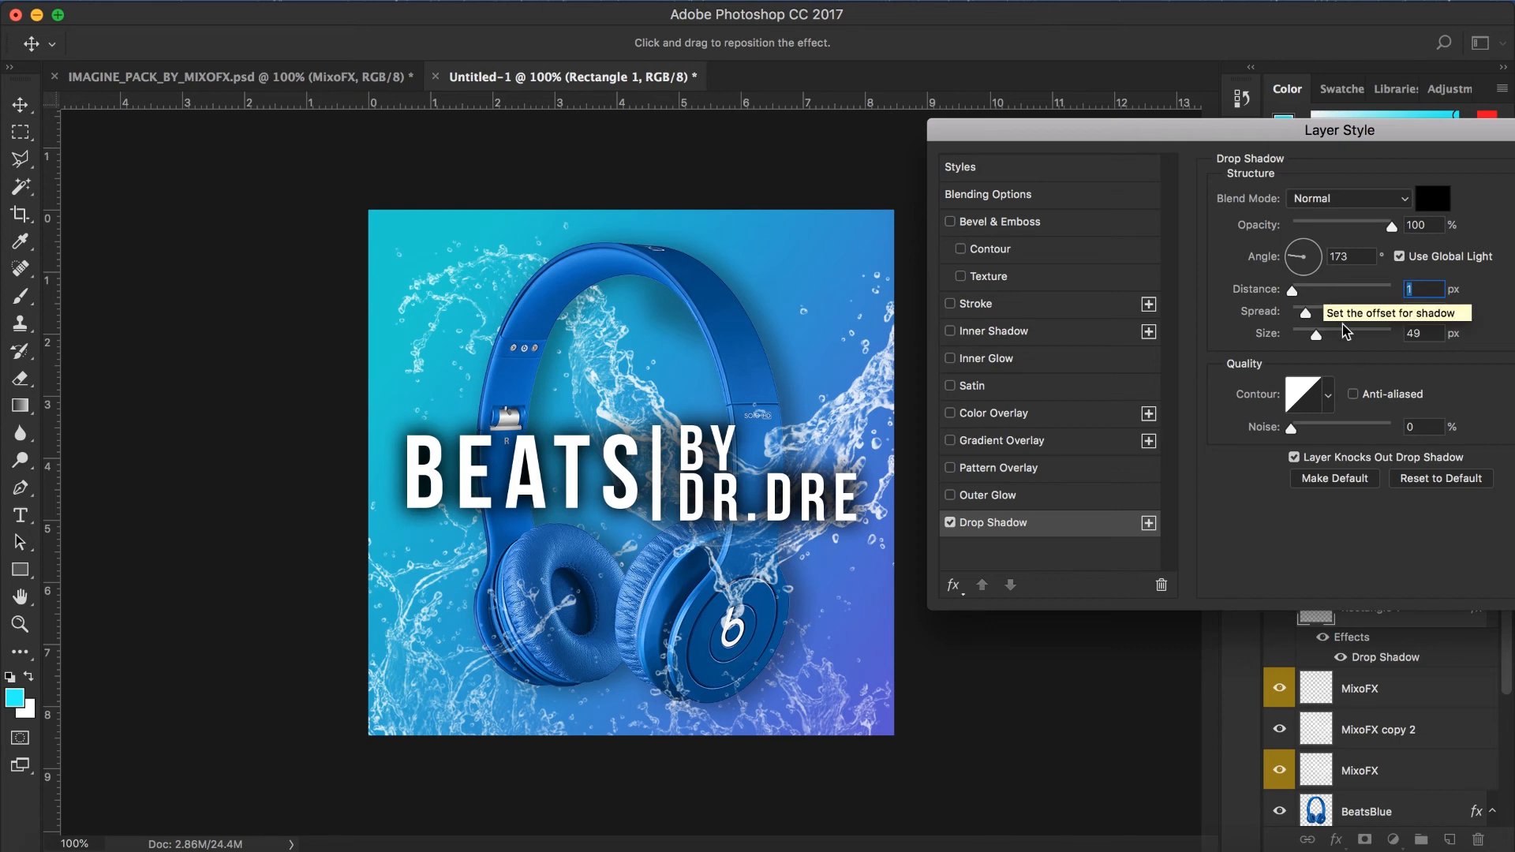
click(1303, 290)
mouse_move(1303, 291)
mouse_down()
mouse_move(1357, 297)
mouse_move(1316, 294)
mouse_up()
Step: Set the title shadow's angle to 135° with Use Global Light enabled
click(1298, 250)
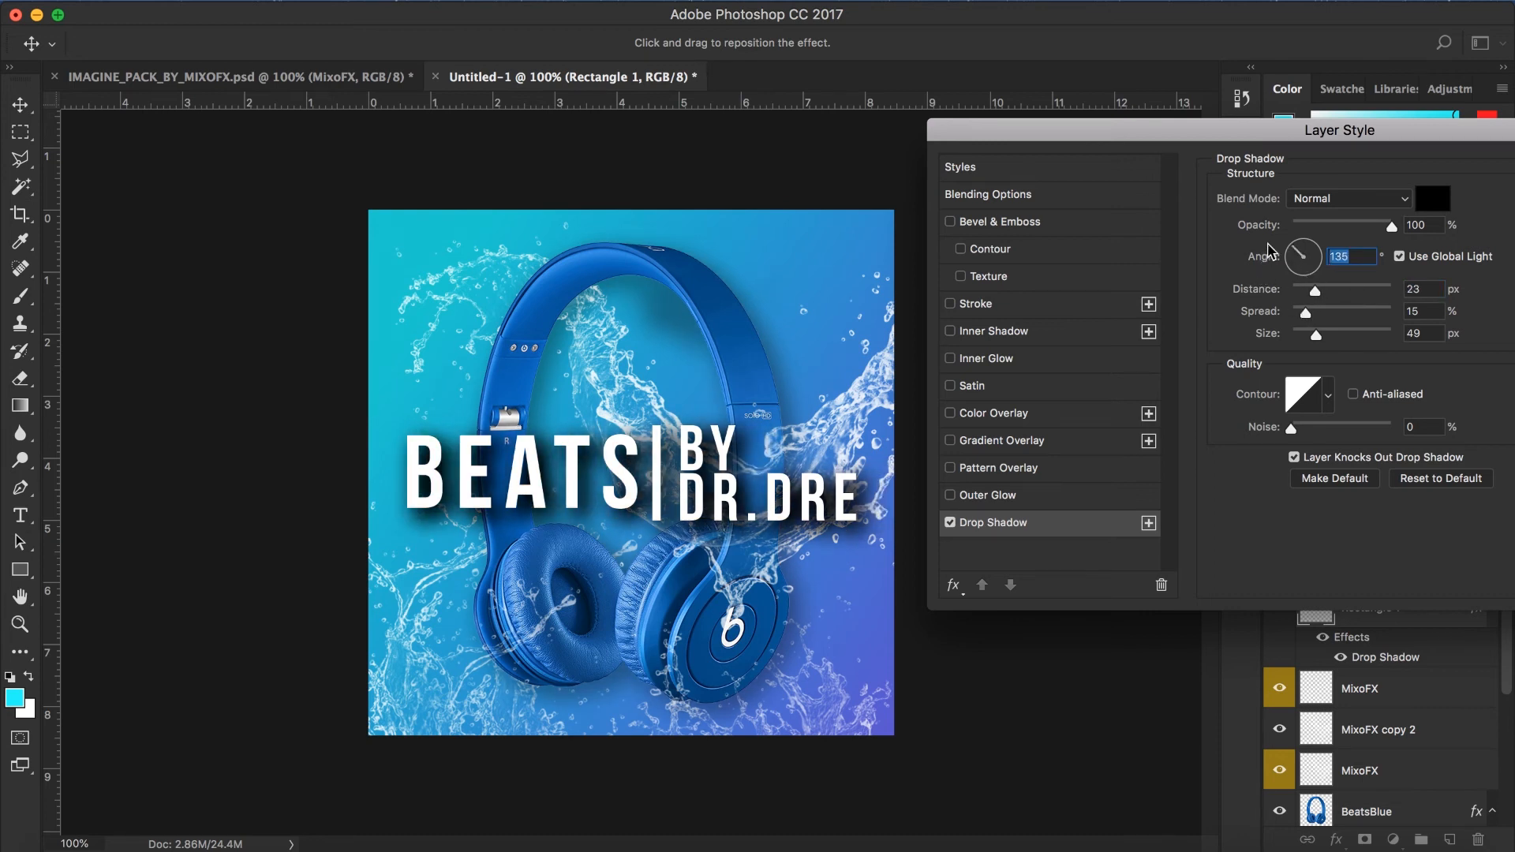
click(1303, 246)
click(1399, 257)
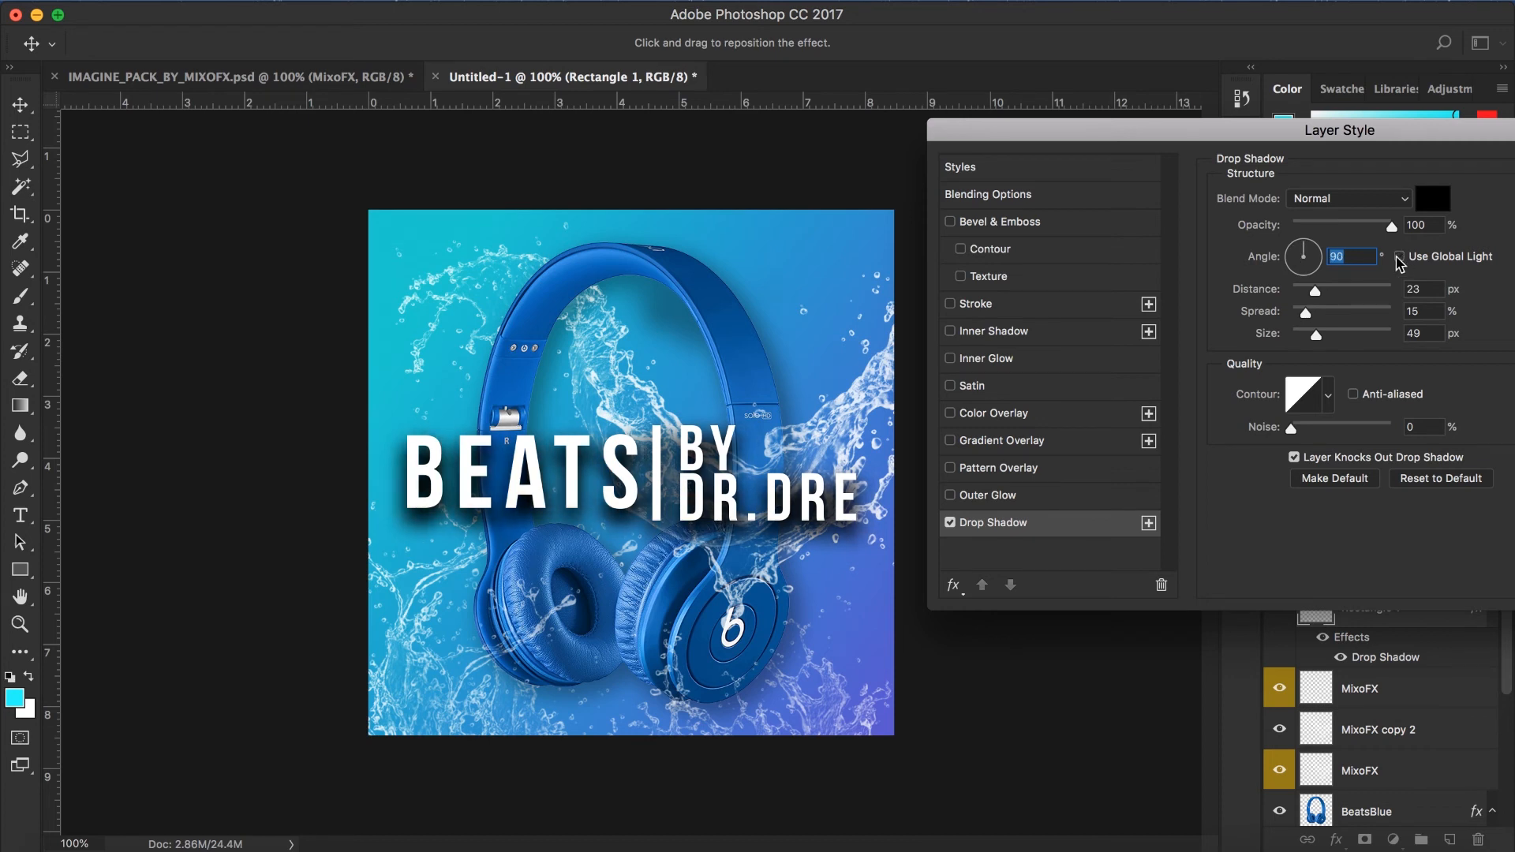
click(1295, 251)
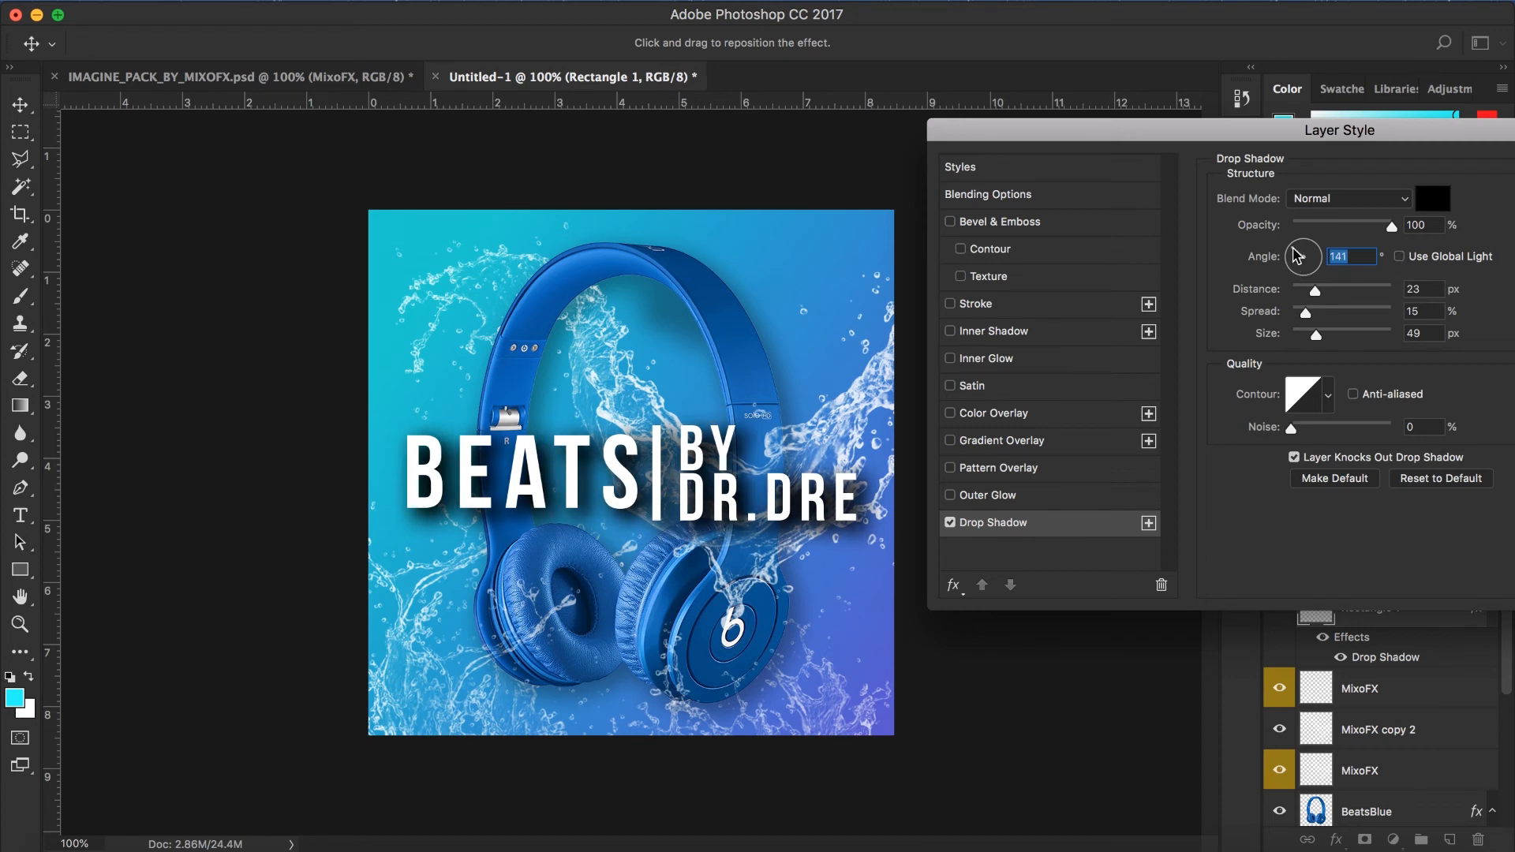
click(1398, 257)
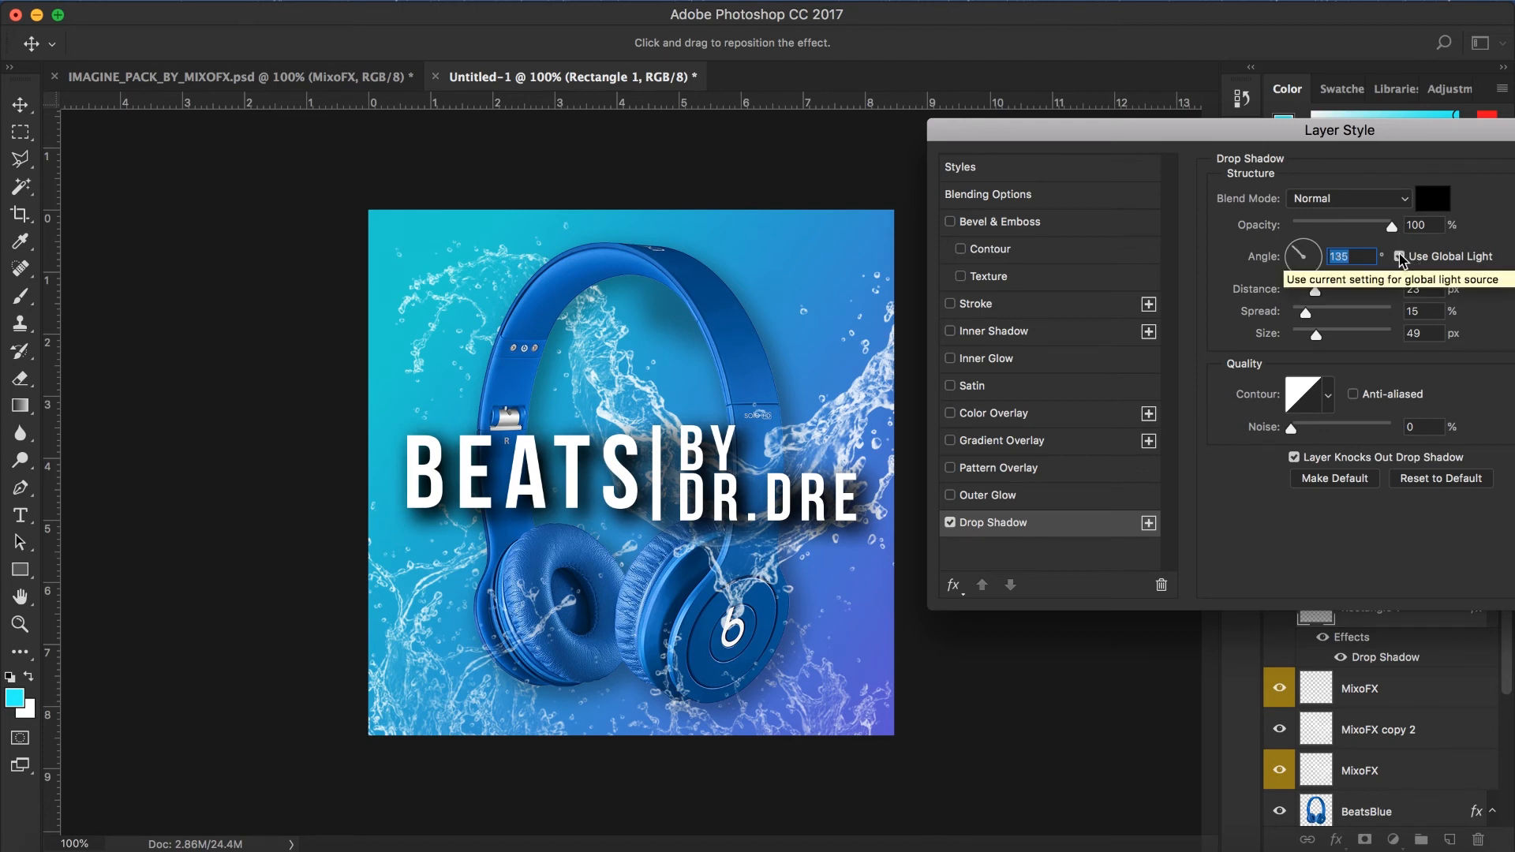
Step: Lower the title shadow's opacity to 65%
click(1371, 227)
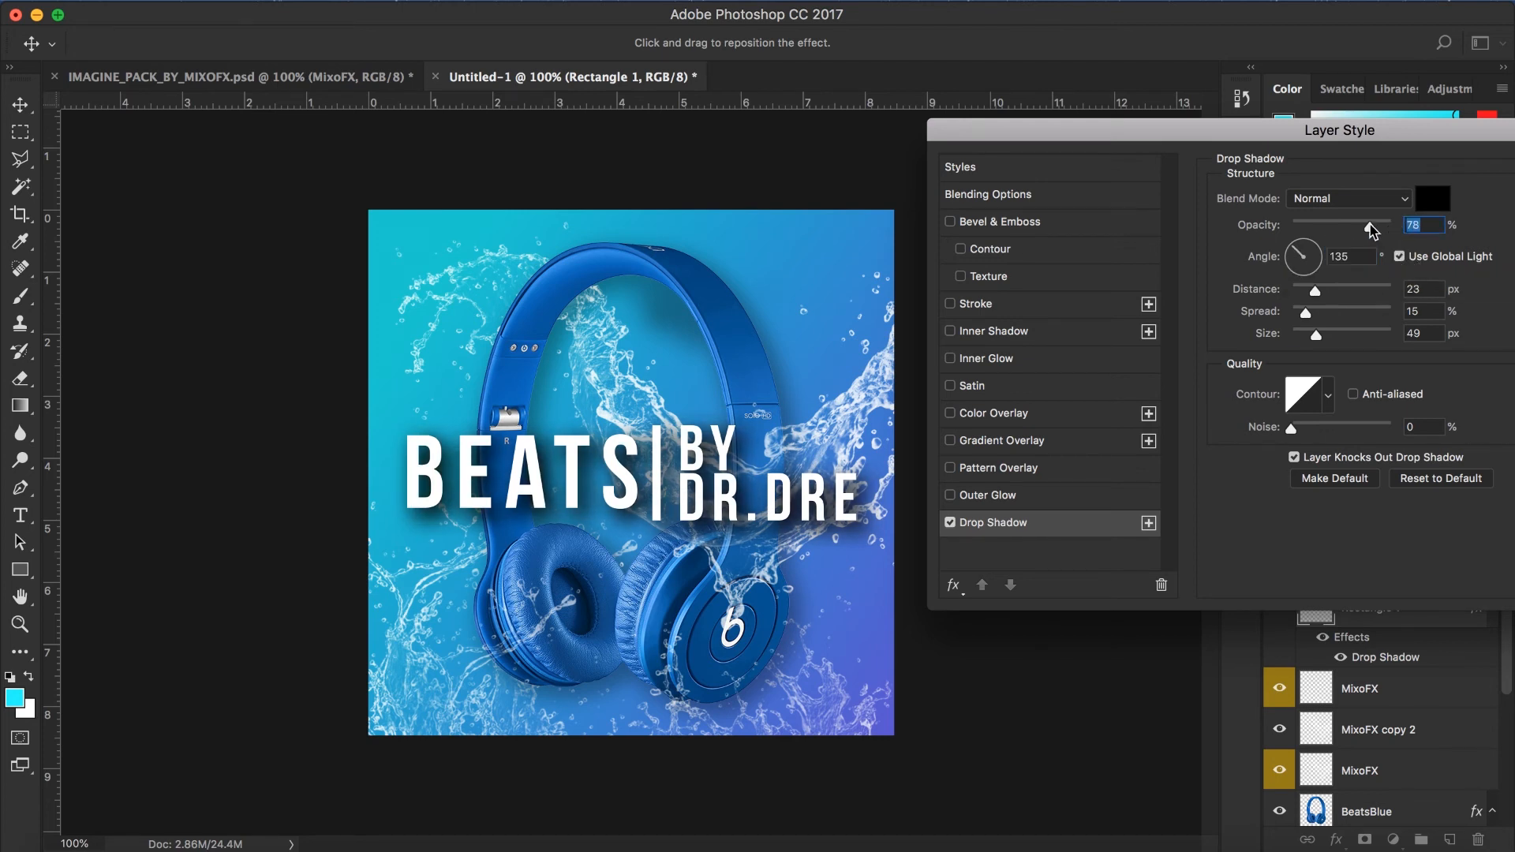
drag(1374, 230, 1366, 227)
click(1430, 225)
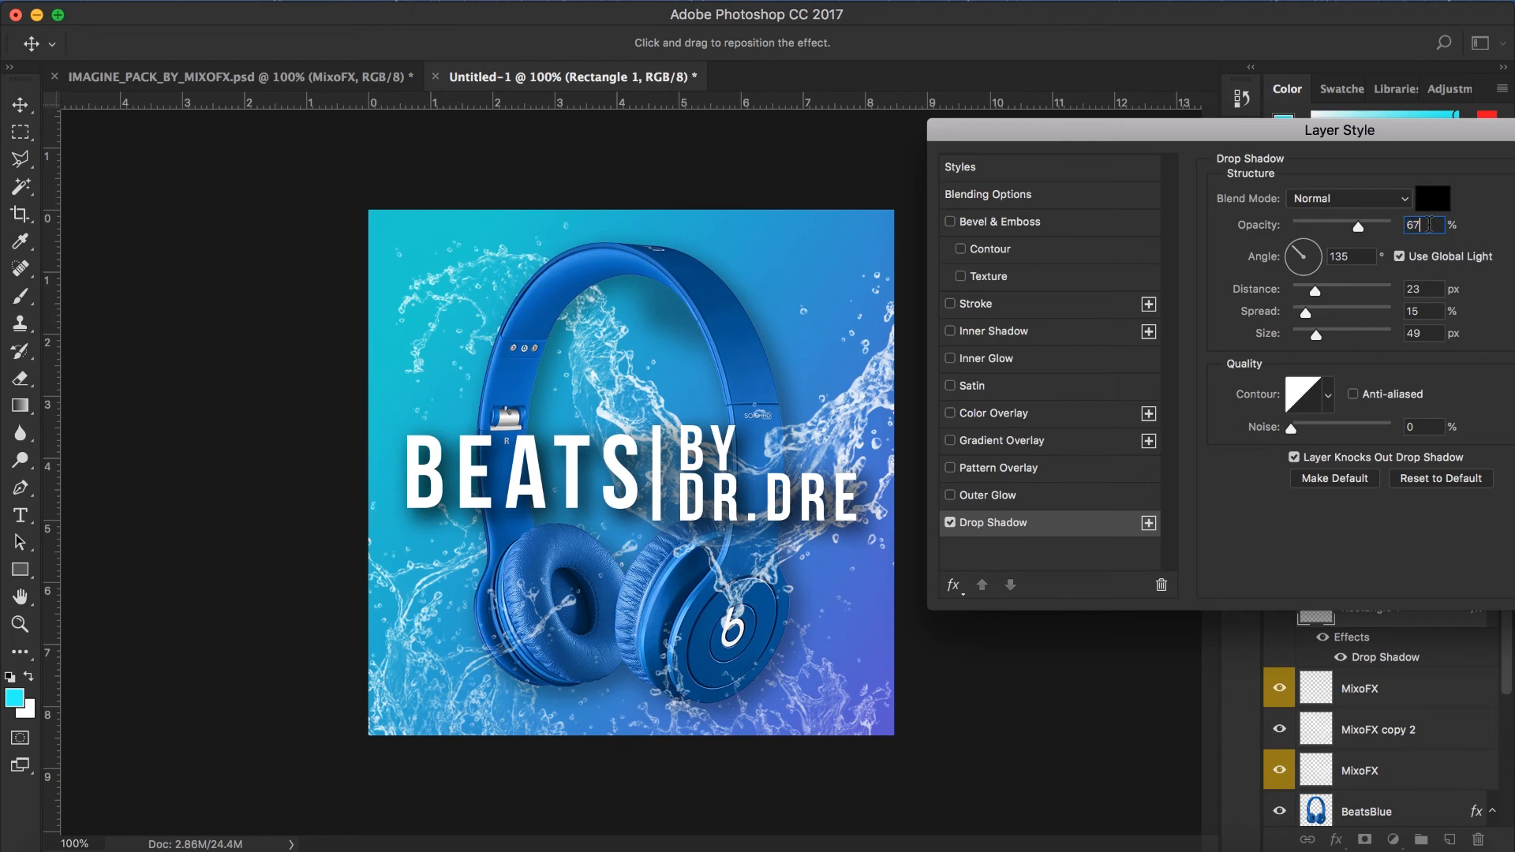
key(BackSpace)
key(BackSpace)
text(70)
key(BackSpace)
key(BackSpace)
text(60)
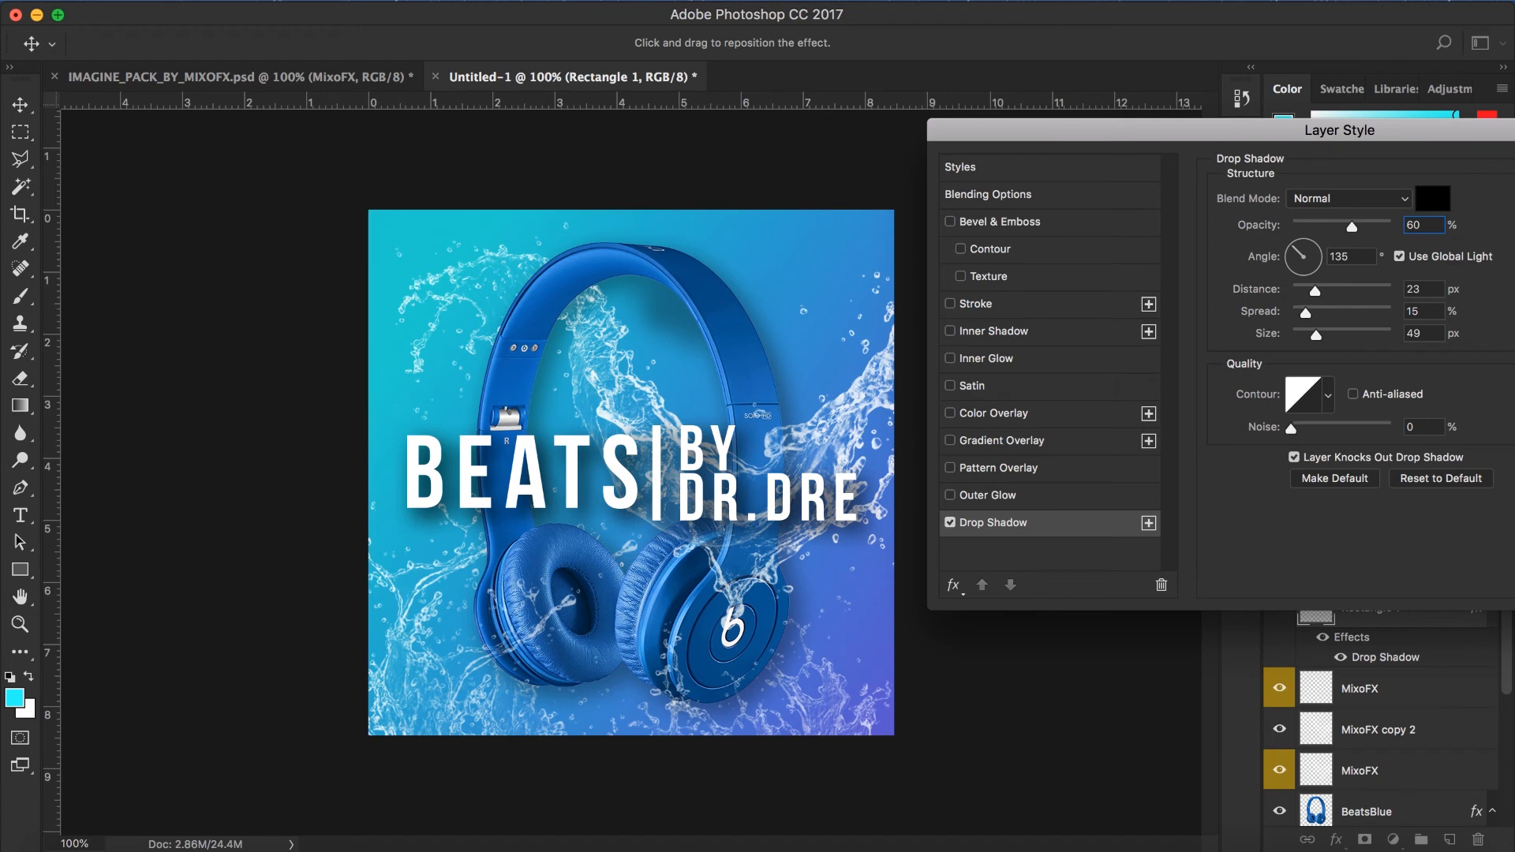
key(BackSpace)
text(5)
Step: Set the title shadow's size to 50 px
drag(1316, 336, 1316, 346)
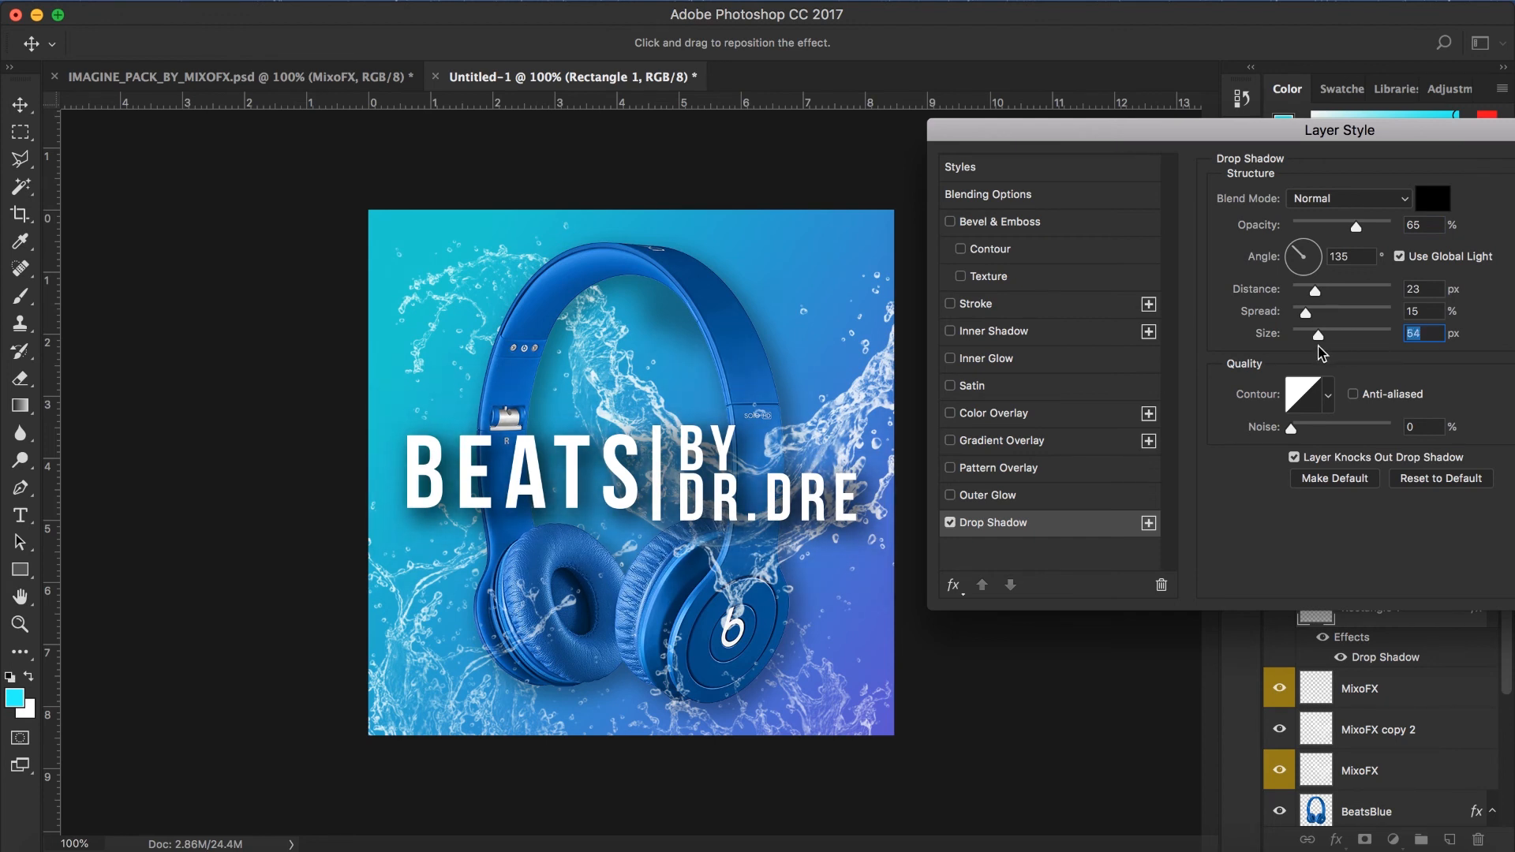
click(1424, 334)
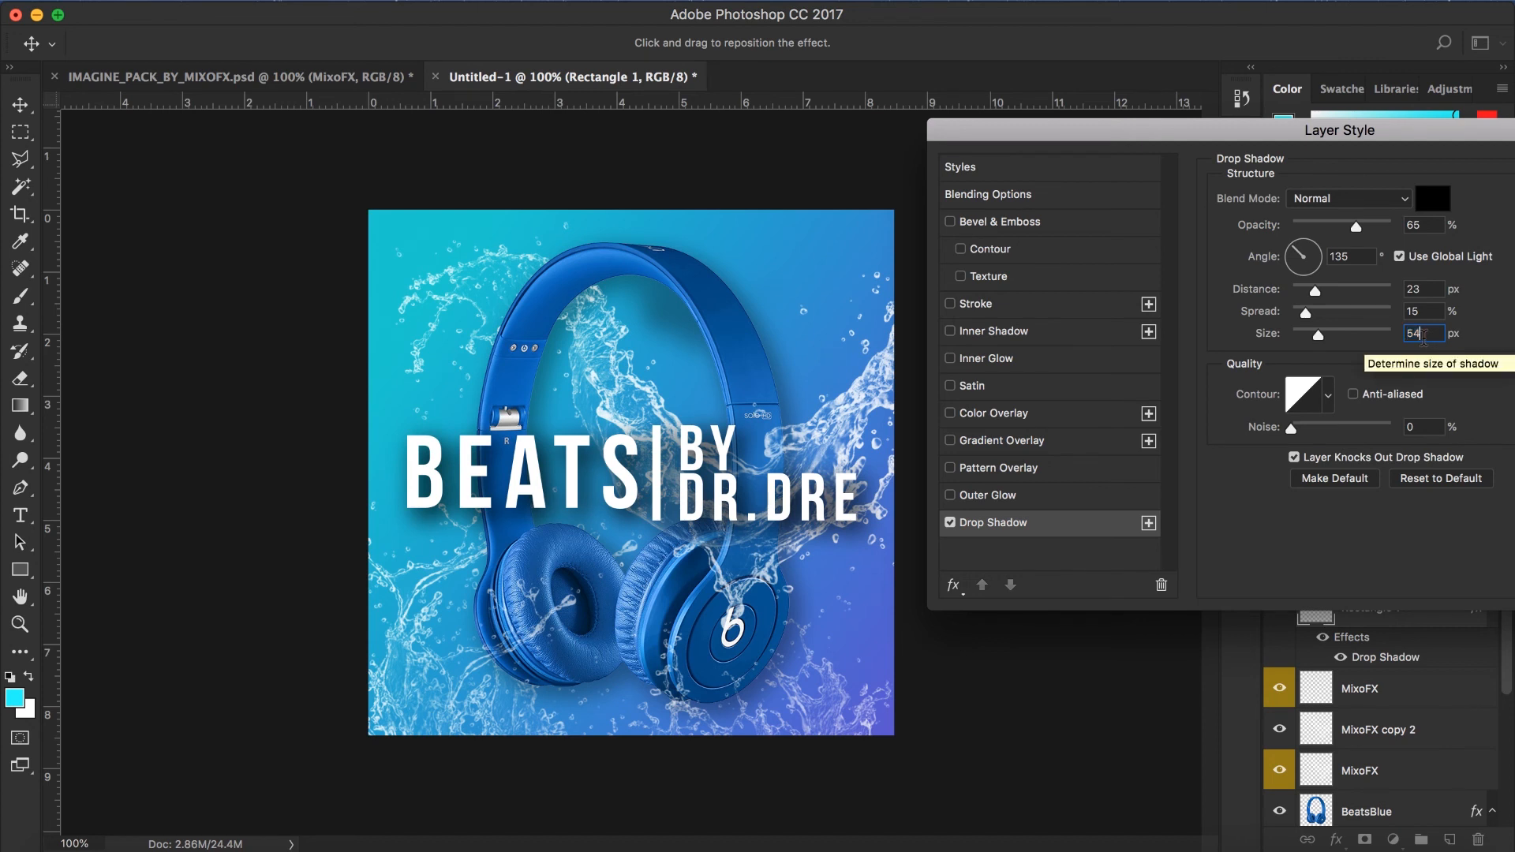
key(BackSpace)
text(0)
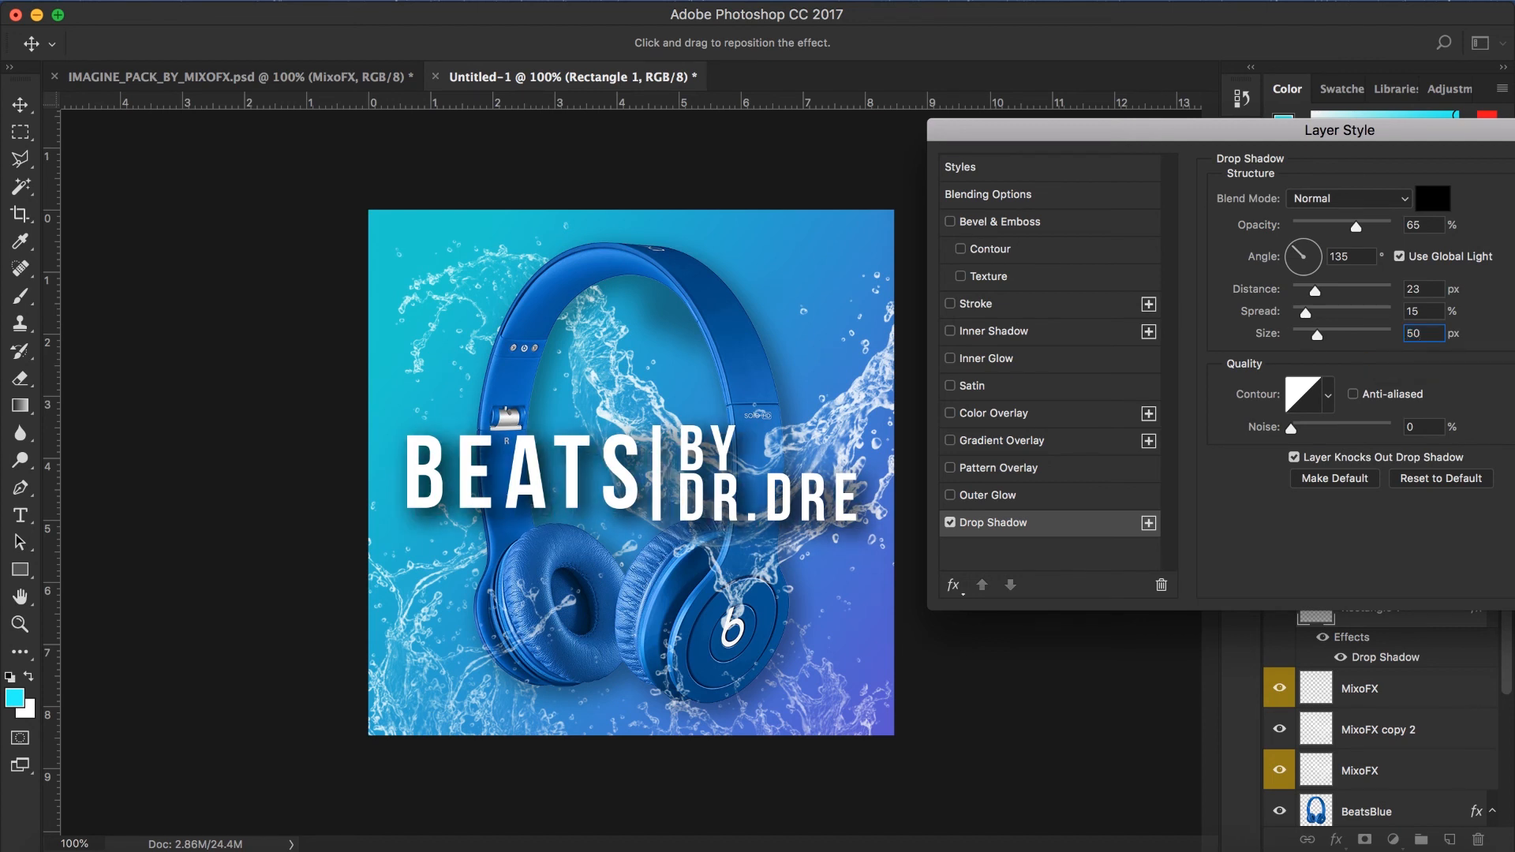
Step: Set the title shadow's noise to 1%
drag(1303, 429, 1294, 436)
drag(1305, 430, 1298, 431)
key(BackSpace)
text(1)
drag(1428, 131, 1286, 147)
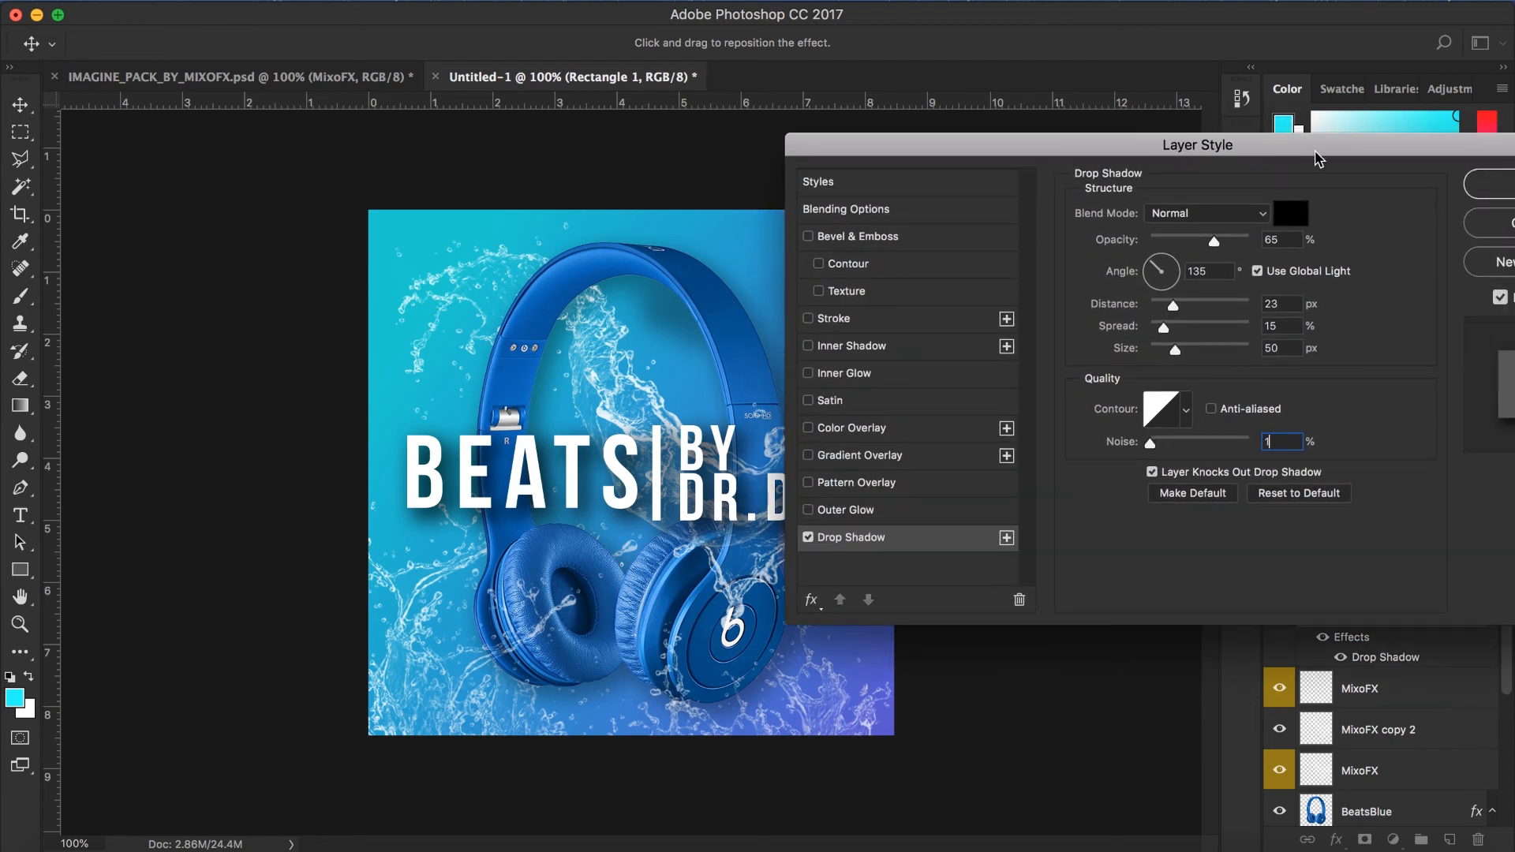
Step: Apply the drop shadow settings to the title layer
click(1467, 184)
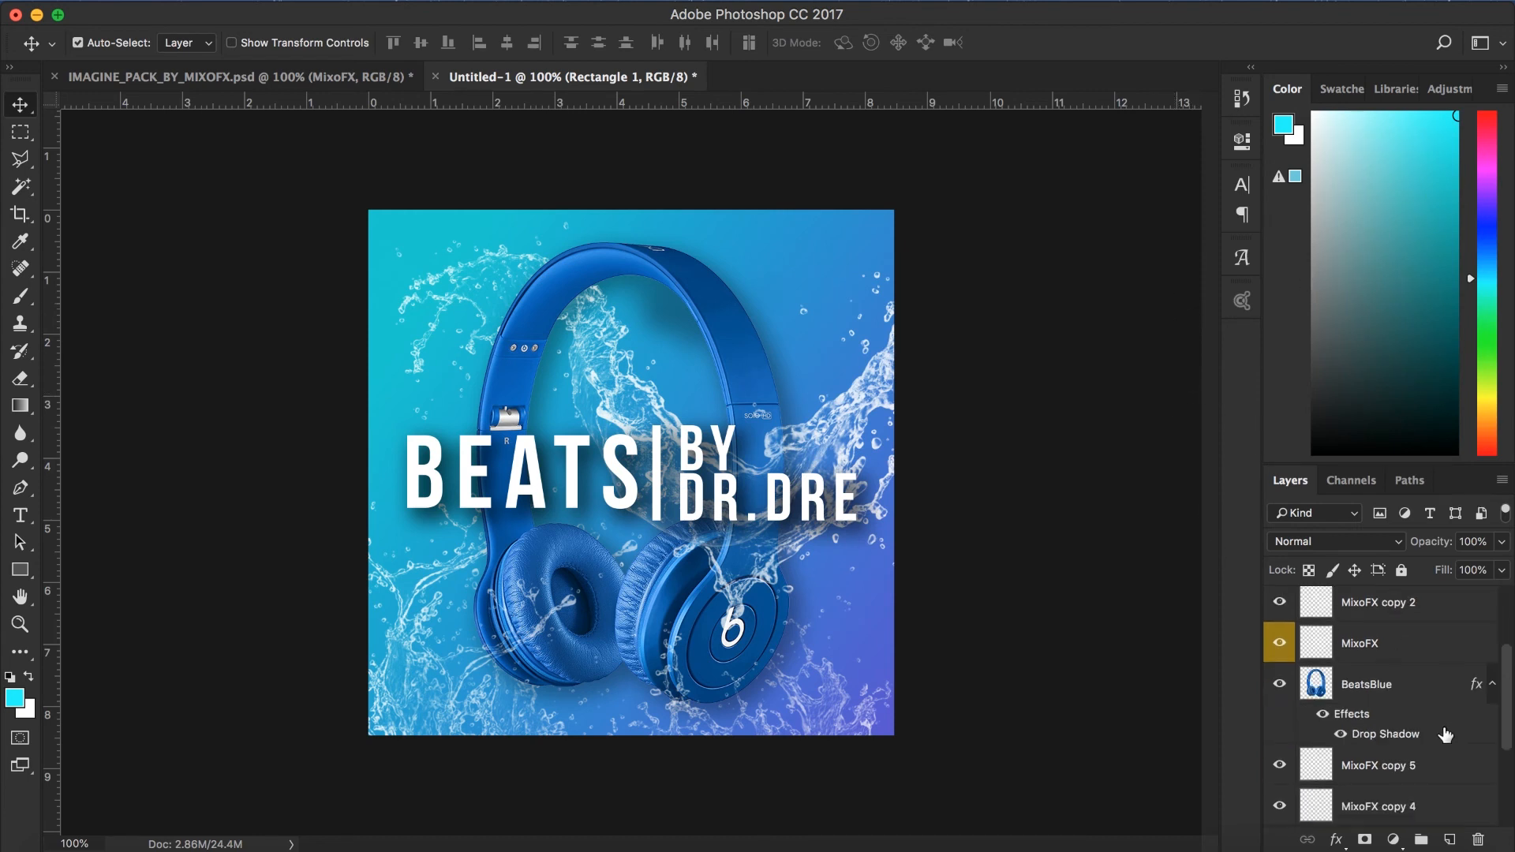
Step: Add a new empty layer directly beneath the title layer and ready the Brush tool with a purer blue foreground color
scroll(1395, 705, down, 2)
click(1382, 699)
scroll(1396, 715, up, 3)
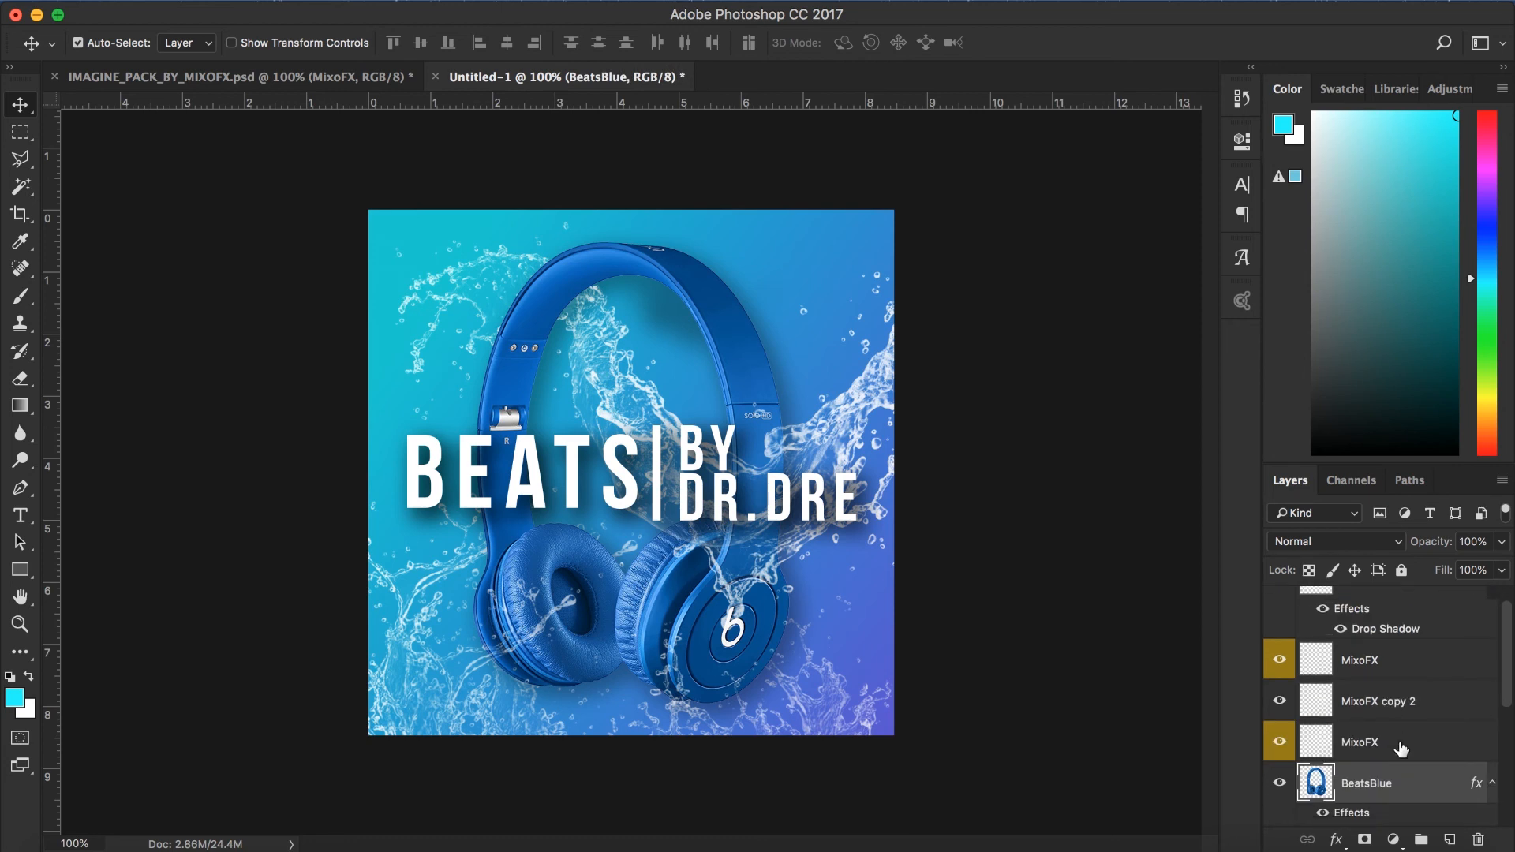
click(1449, 839)
click(1486, 259)
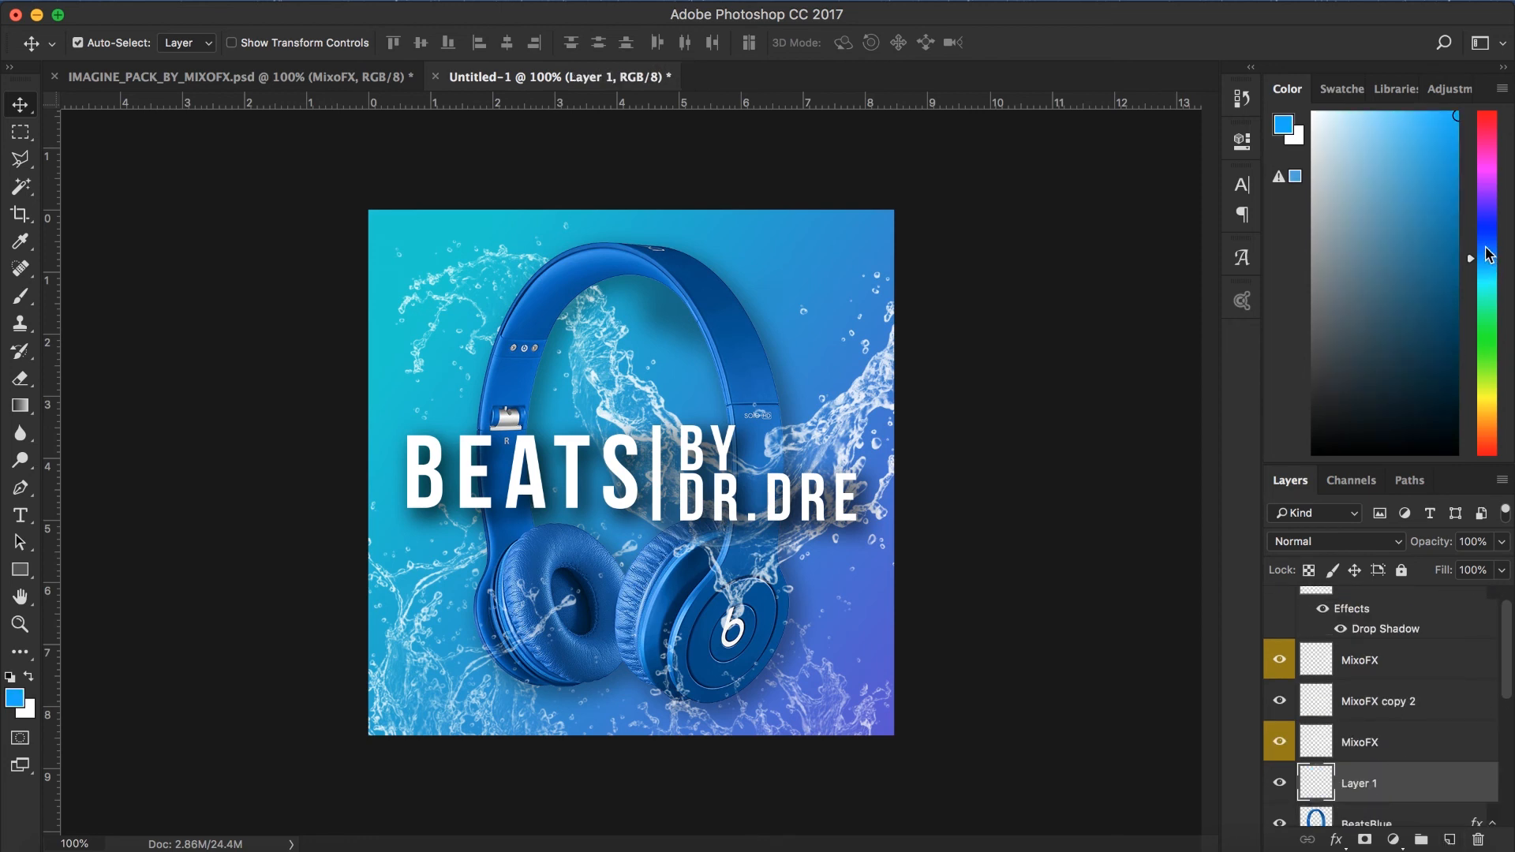
click(21, 296)
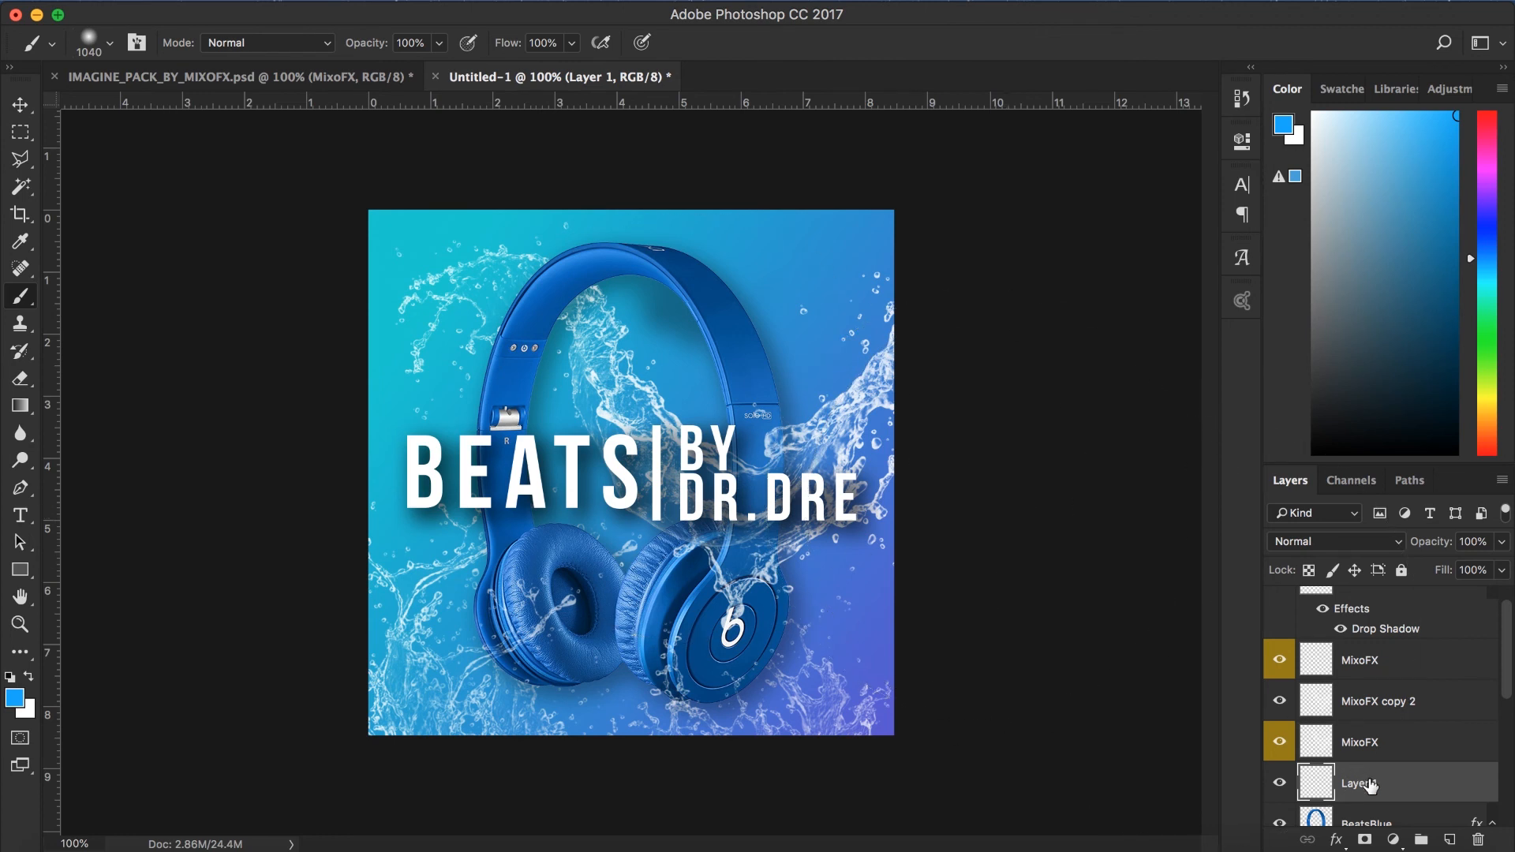
mouse_move(1370, 781)
mouse_down()
mouse_move(1363, 543)
mouse_move(1364, 672)
mouse_up()
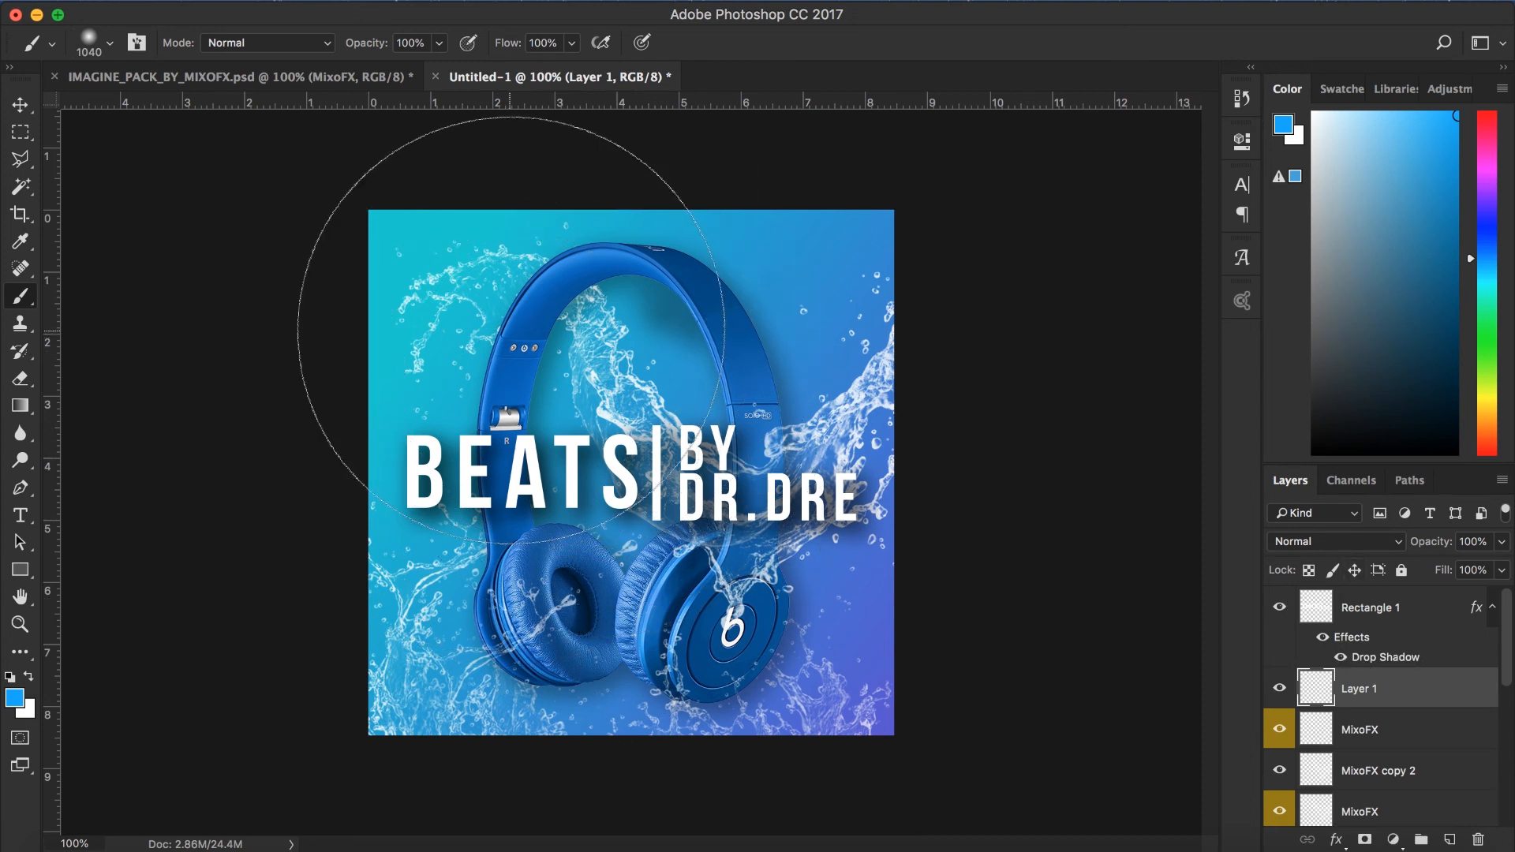
Step: Undo the oversized brush dab and reduce the soft brush's size to 316 px
click(507, 329)
key(super+z)
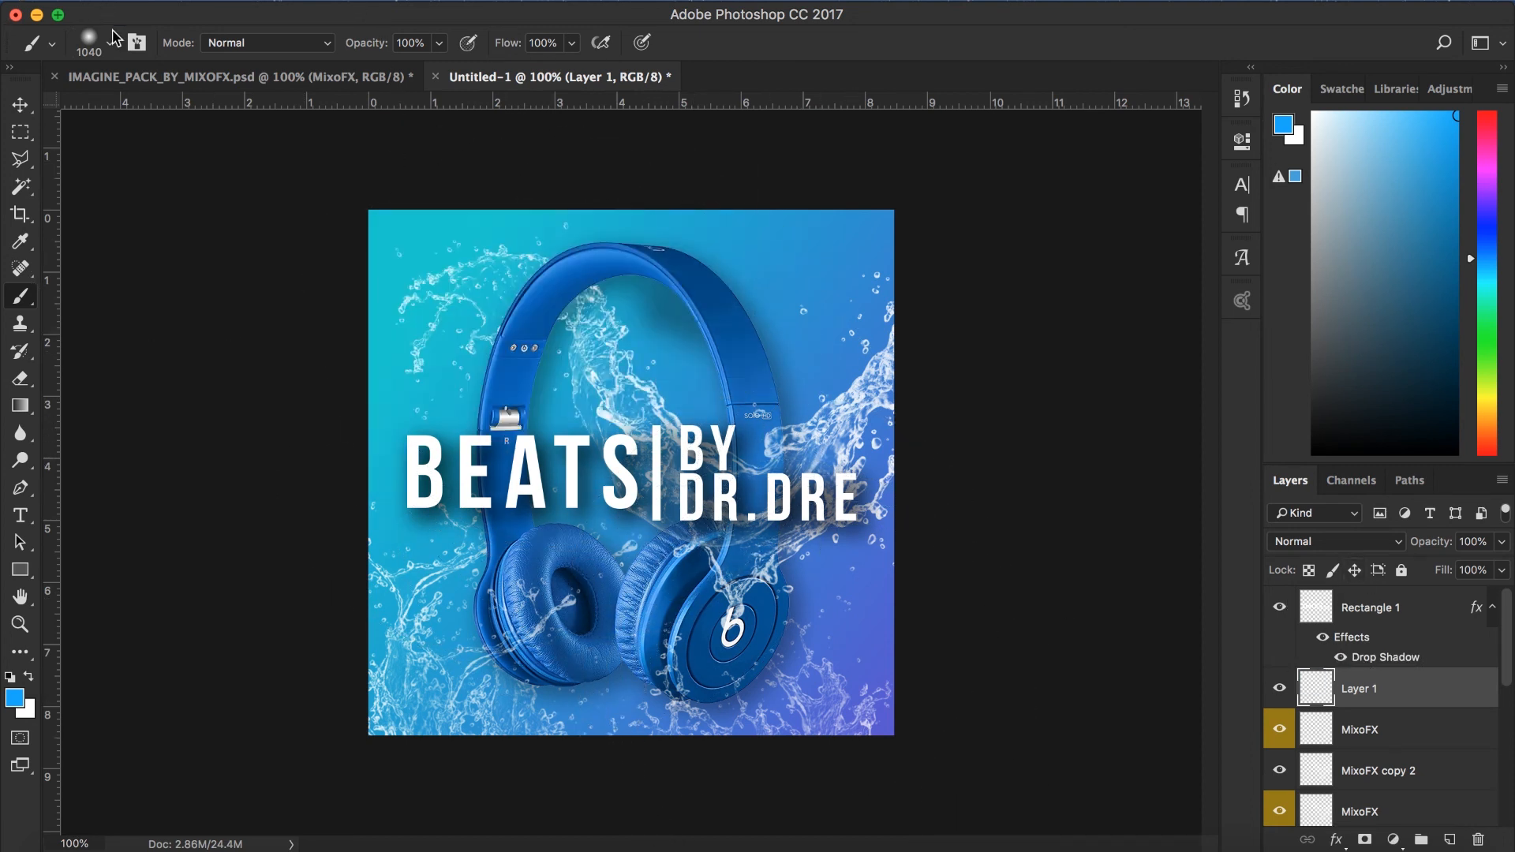
click(110, 43)
drag(239, 110, 225, 109)
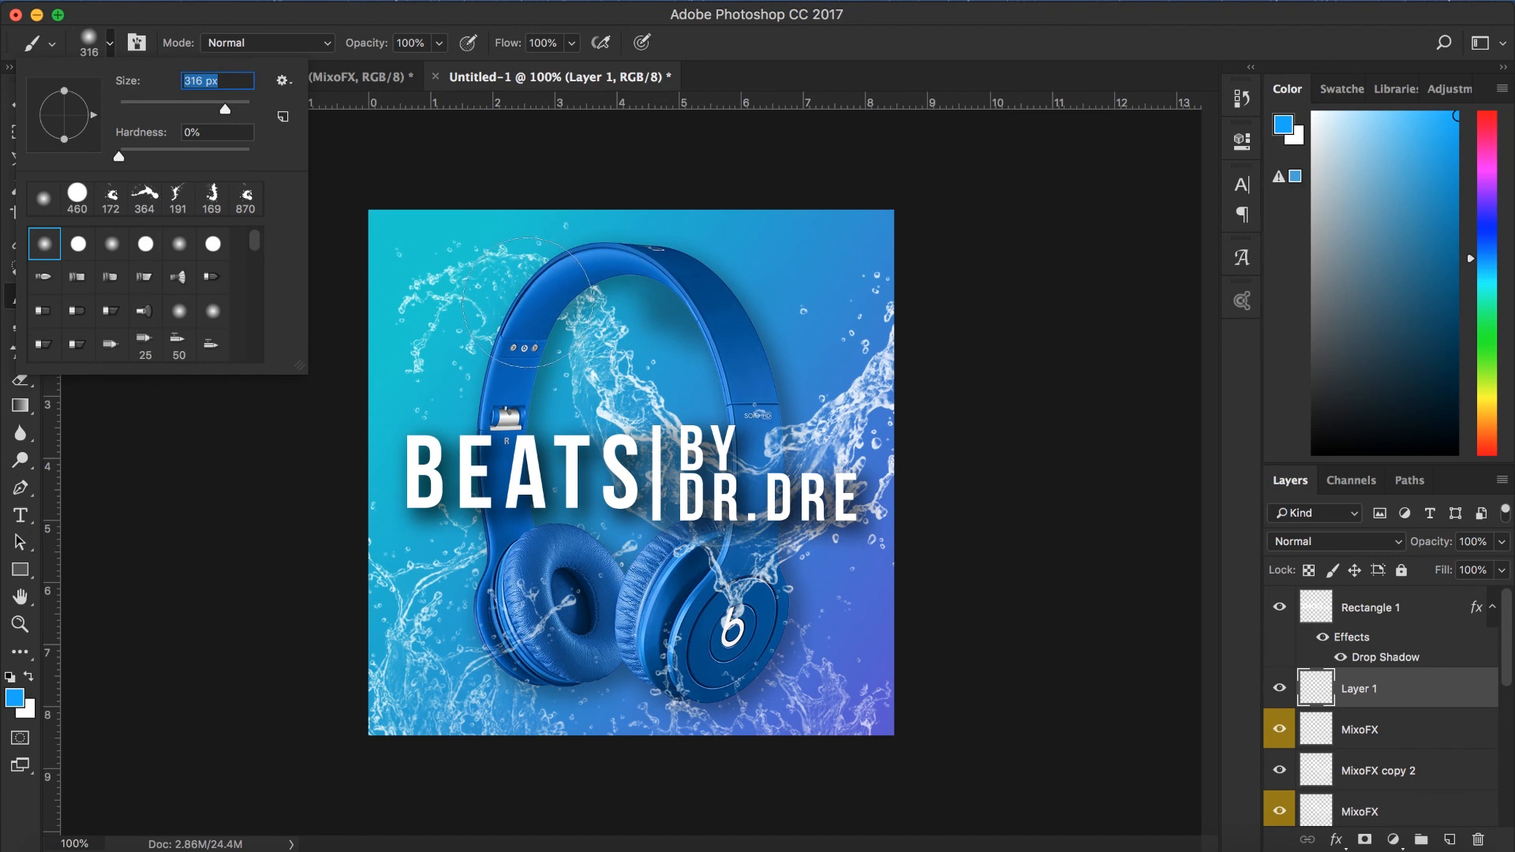
Step: Paint scattered soft blue dabs across the headphones, the corners and the right side of the artwork on the new layer
click(536, 309)
click(819, 264)
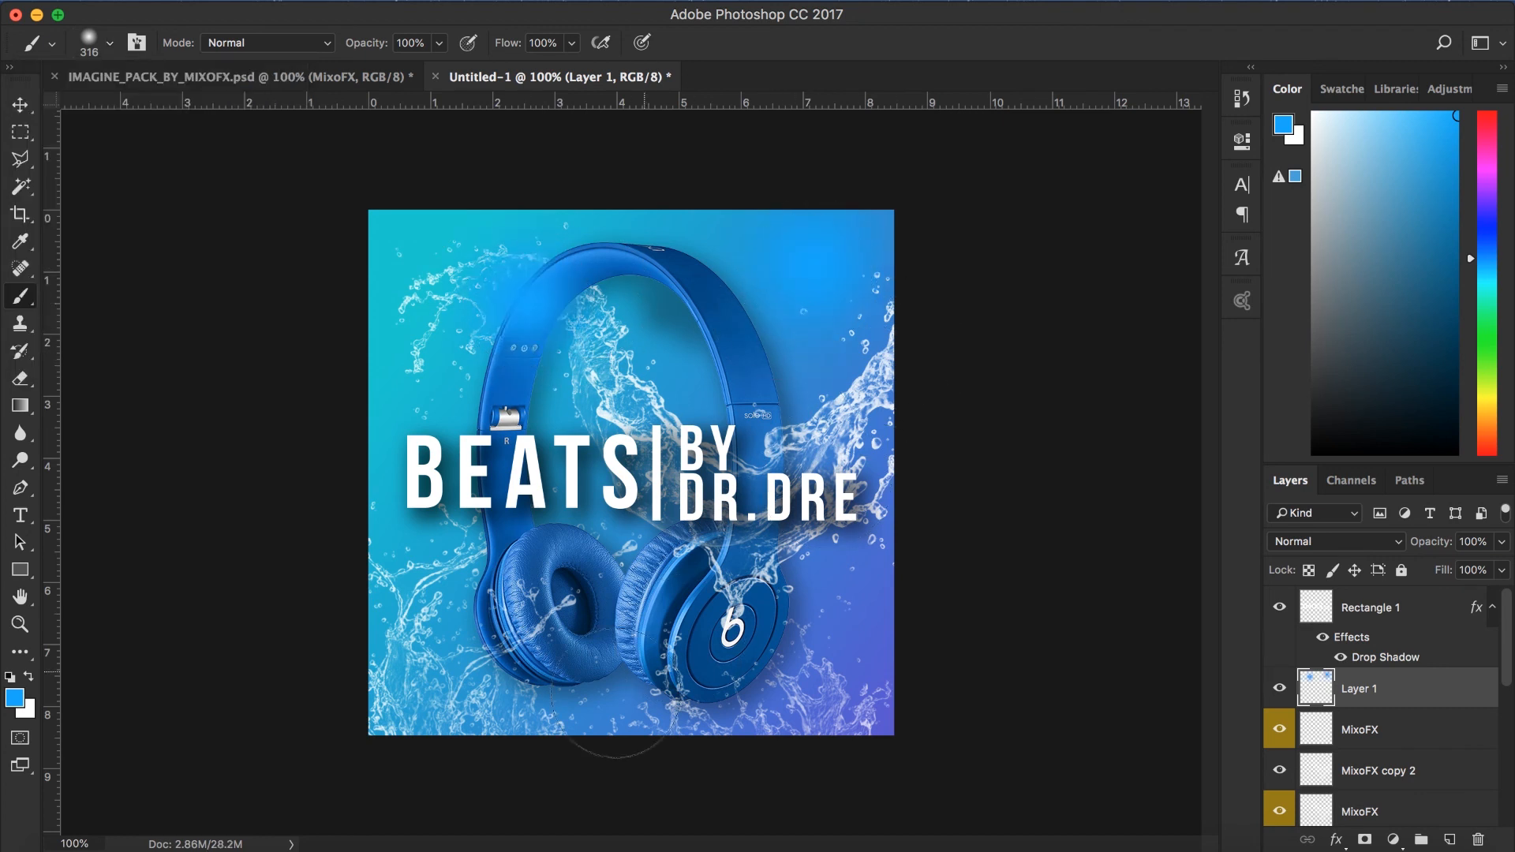
click(450, 657)
click(508, 477)
click(727, 625)
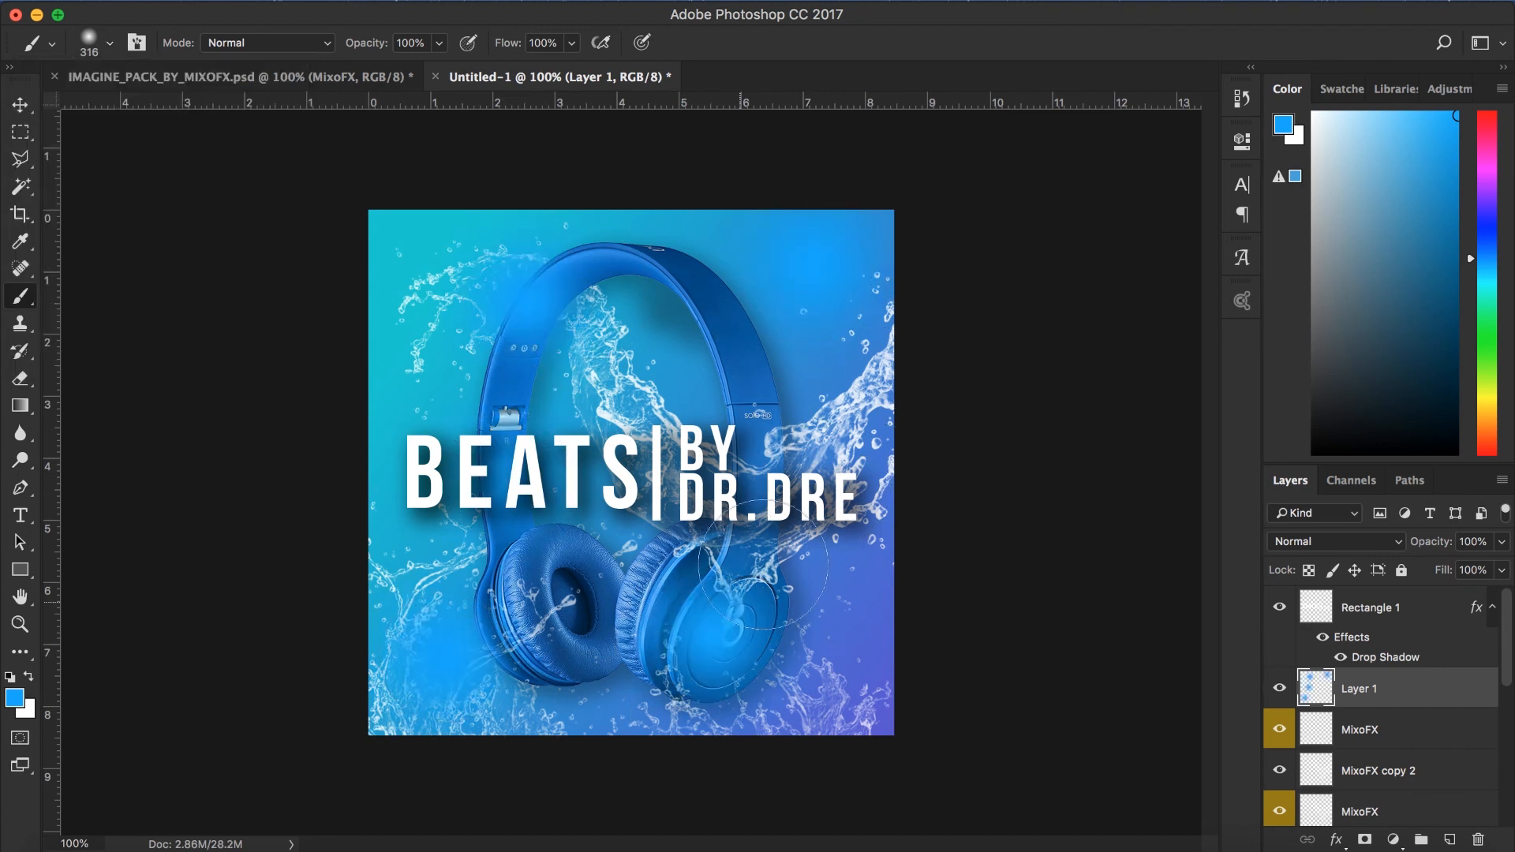
click(726, 333)
click(443, 272)
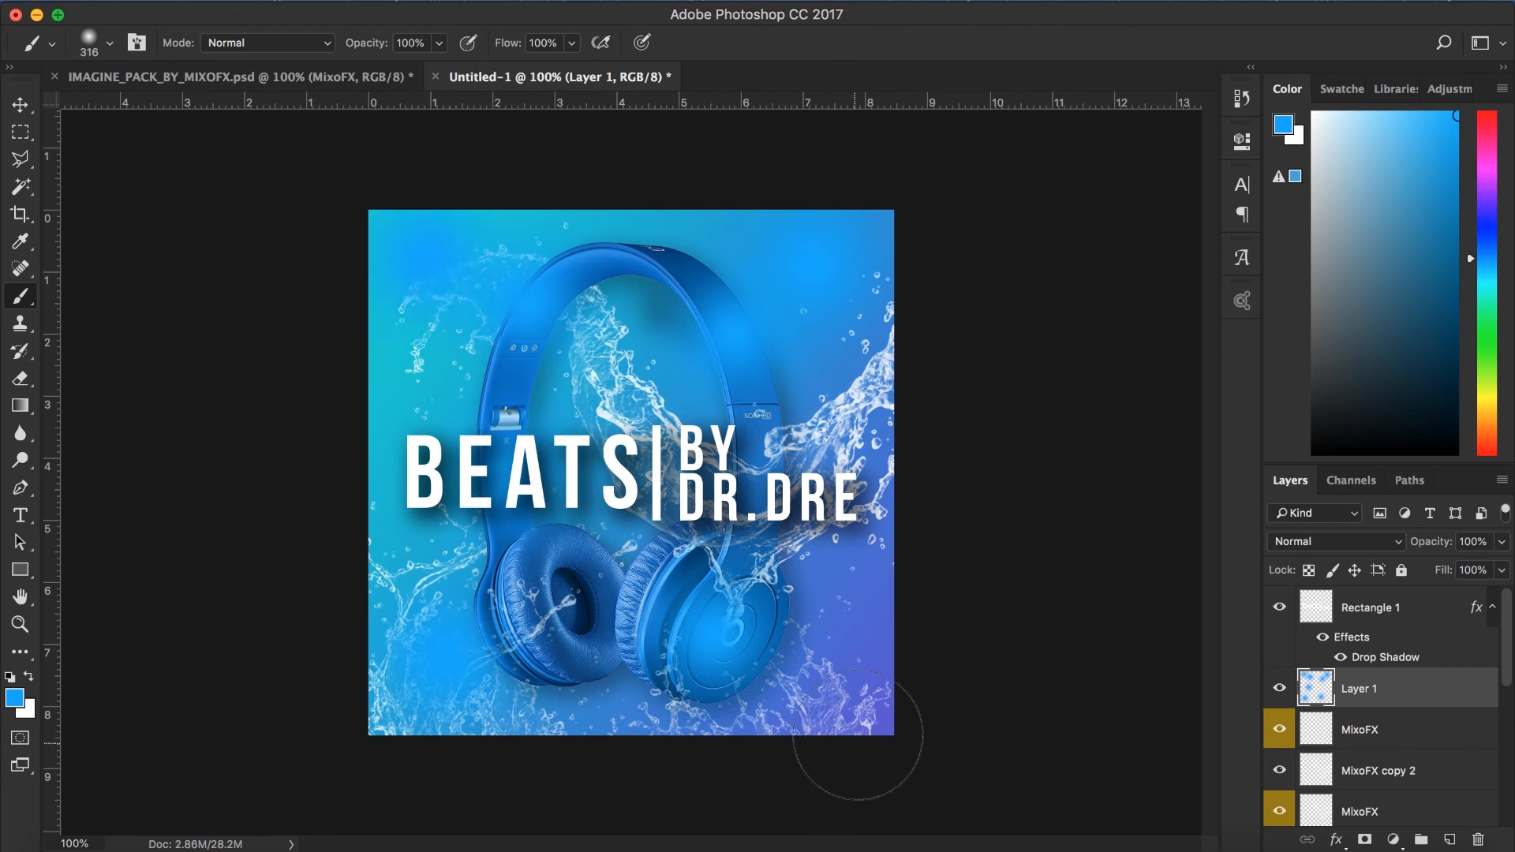
click(834, 671)
click(854, 393)
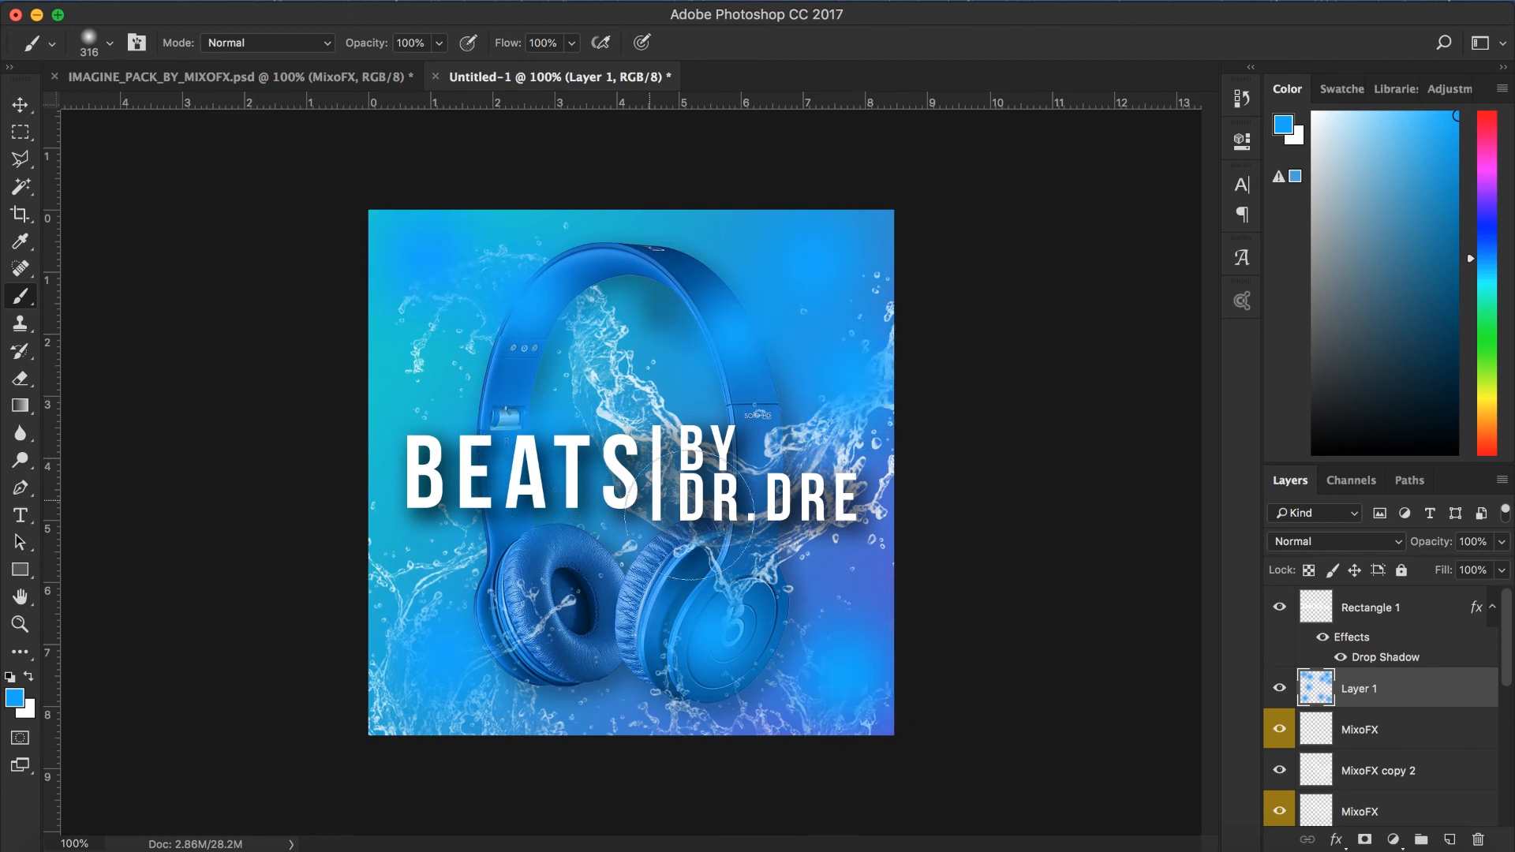
click(659, 593)
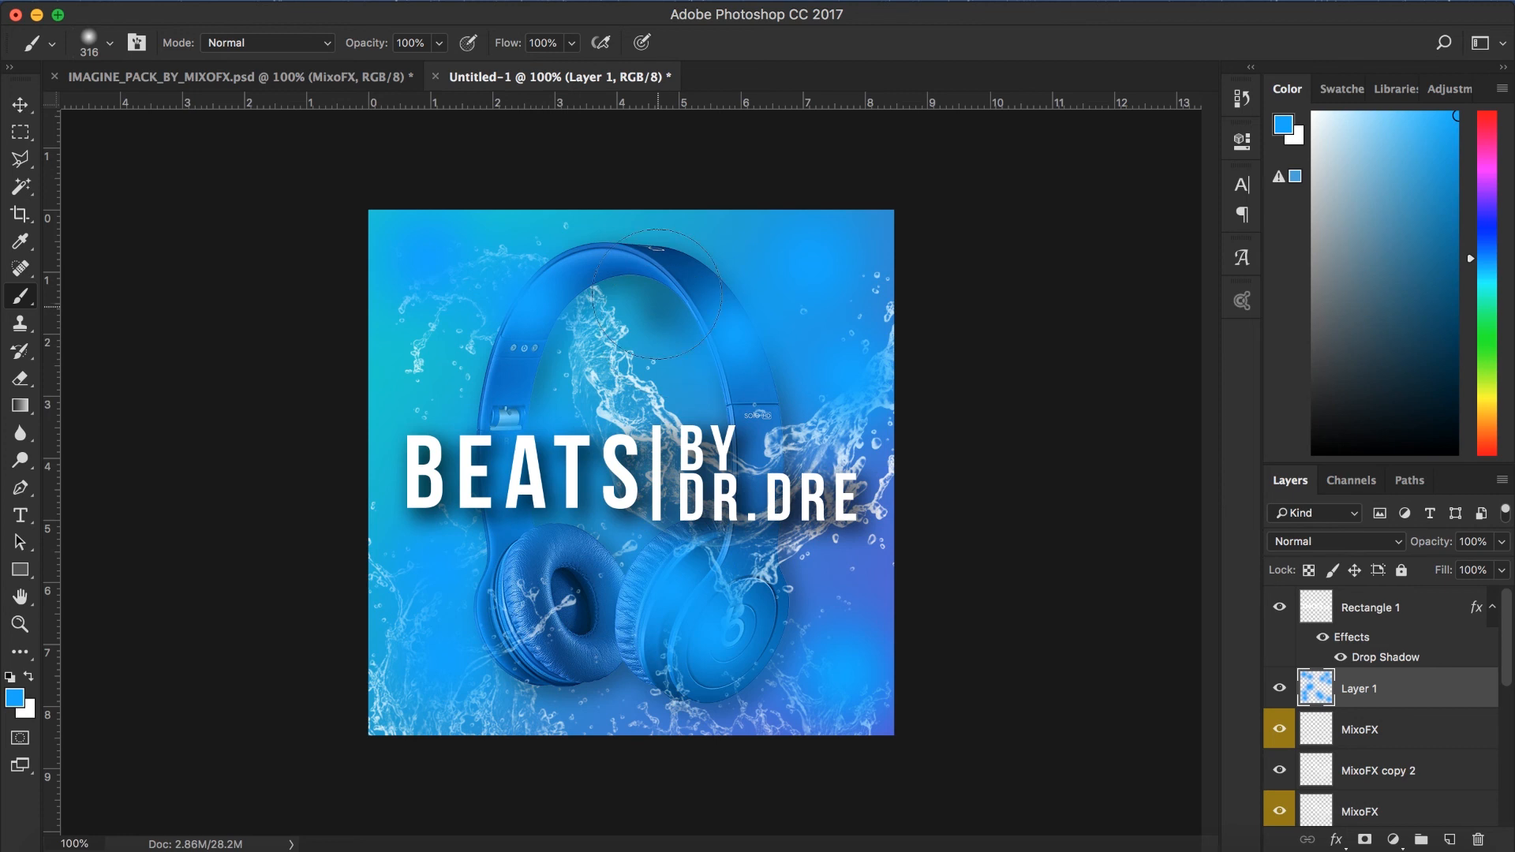
Step: Set the blue dab layer's blend mode to Linear Dodge (Add) and its opacity to 20%
click(1329, 543)
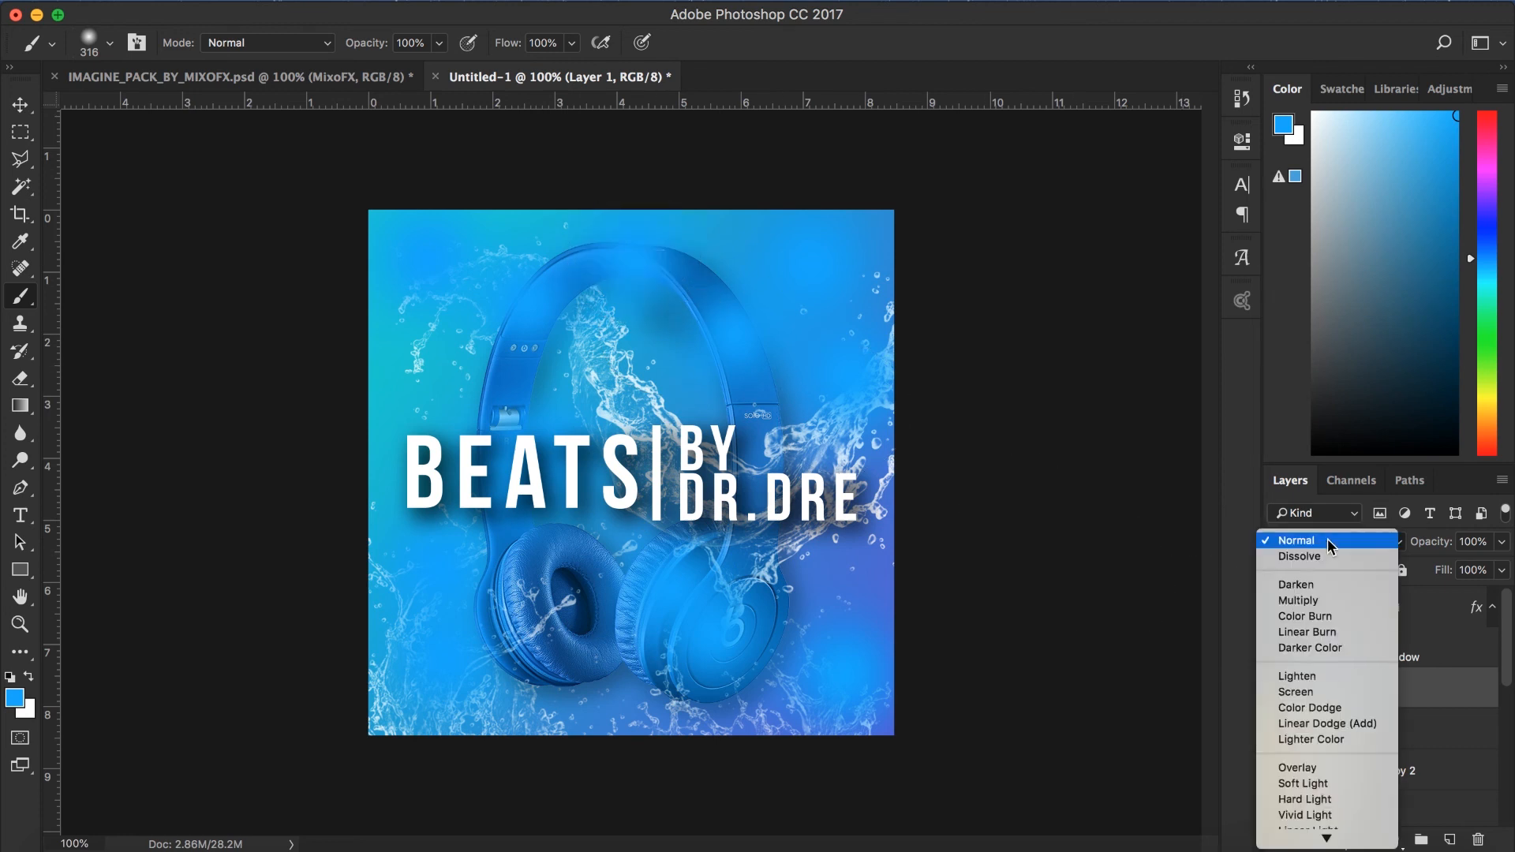
click(1327, 723)
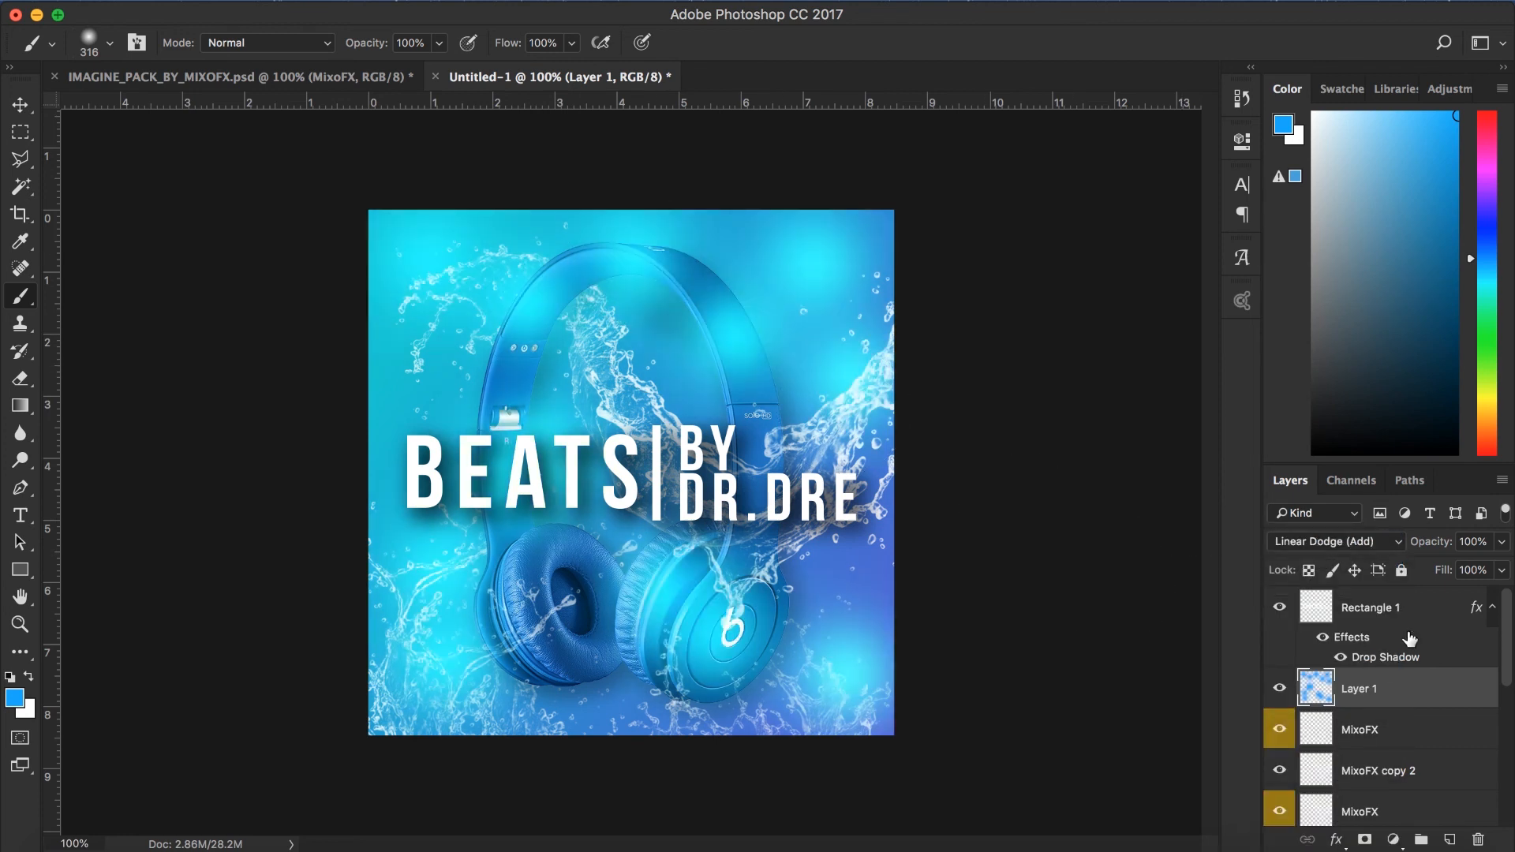
click(1484, 541)
text(20)
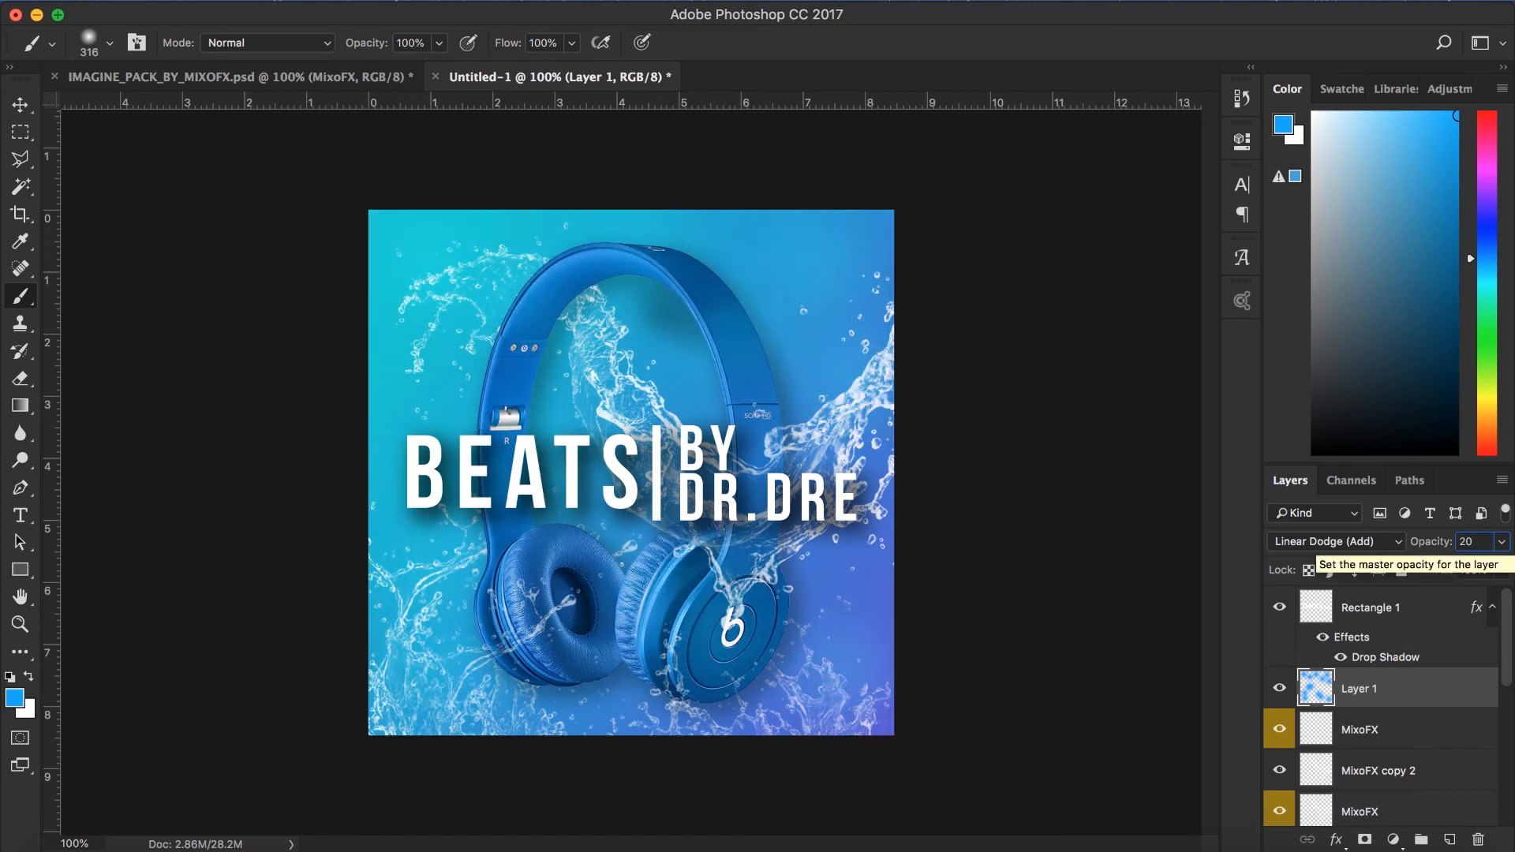
key(BackSpace)
key(BackSpace)
text(50)
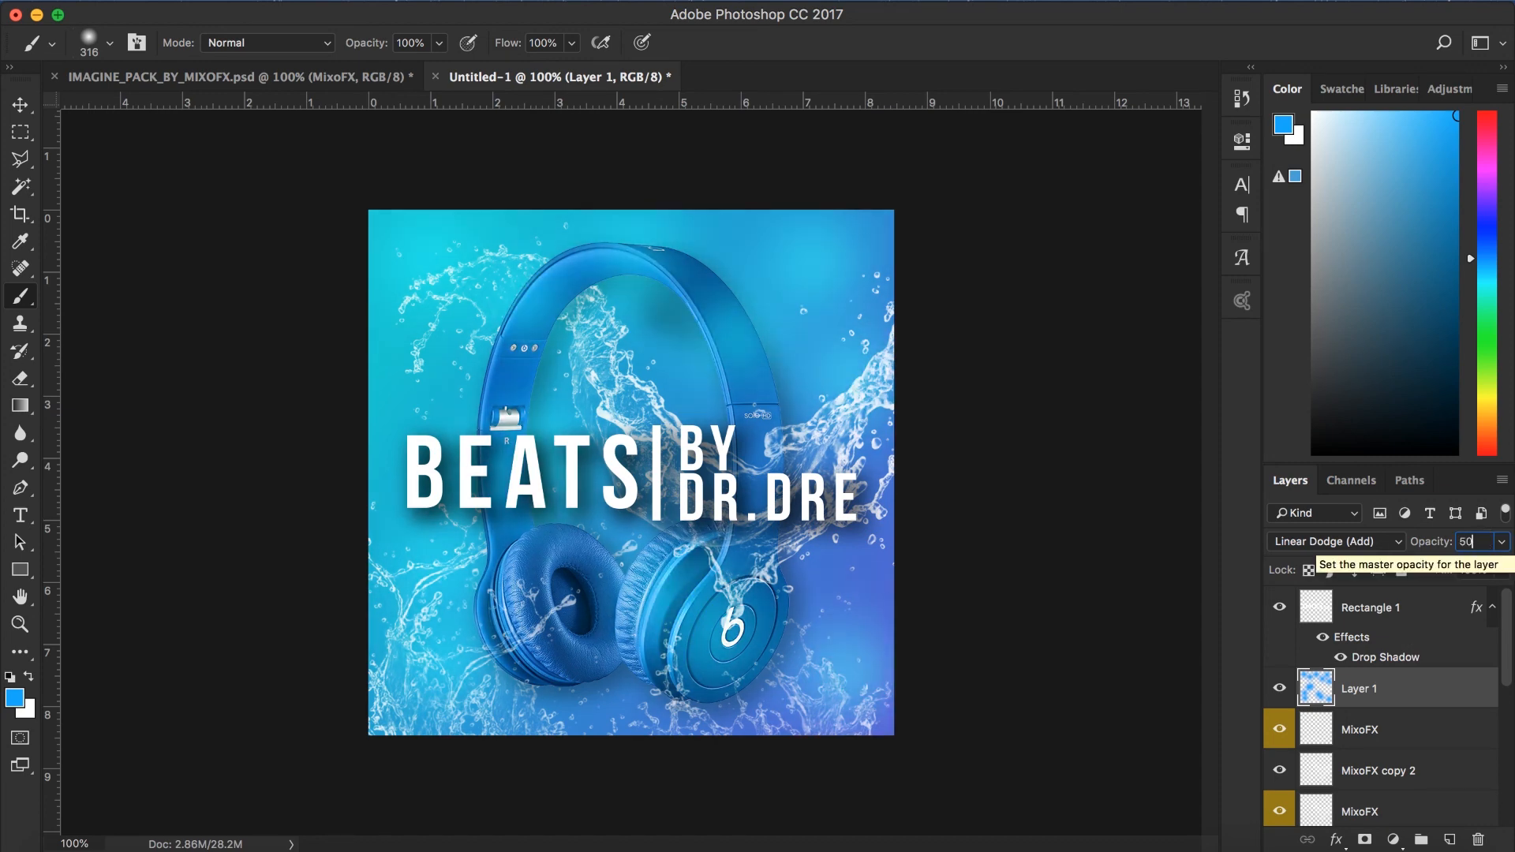
key(BackSpace)
key(BackSpace)
text(23)
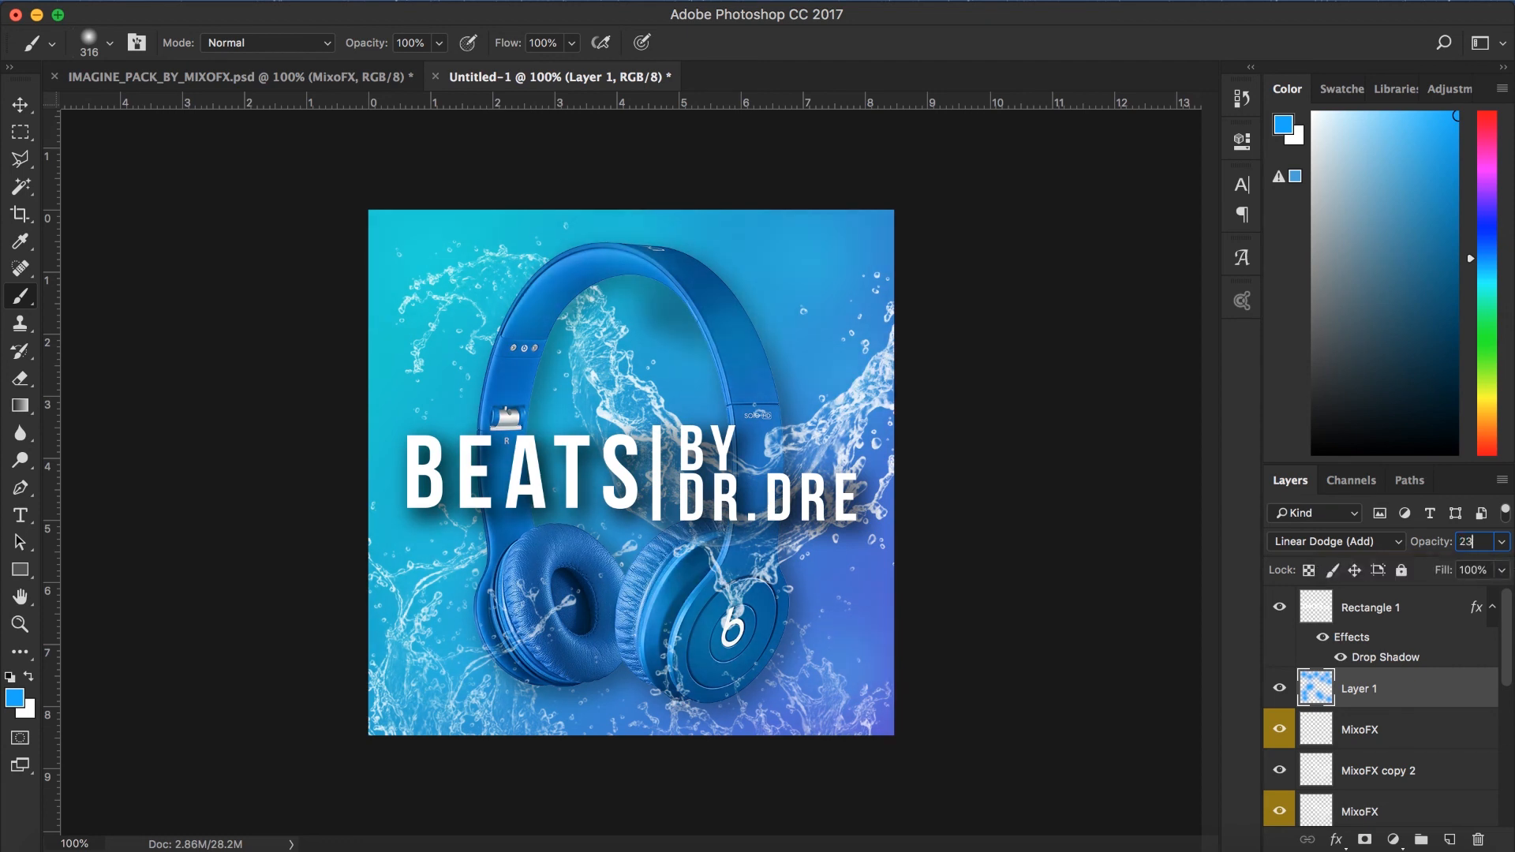
key(BackSpace)
text(0)
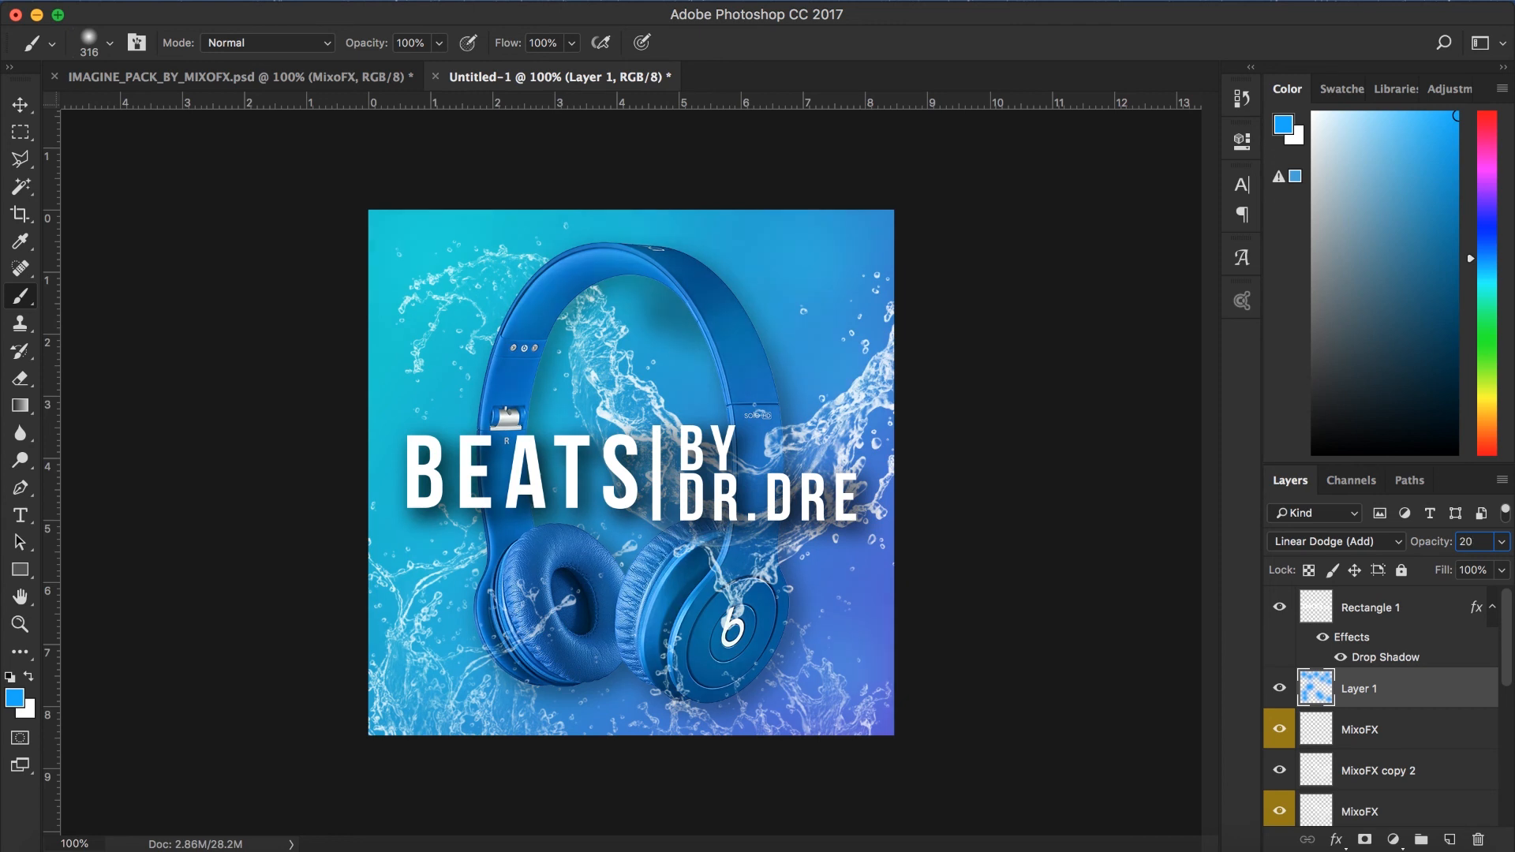